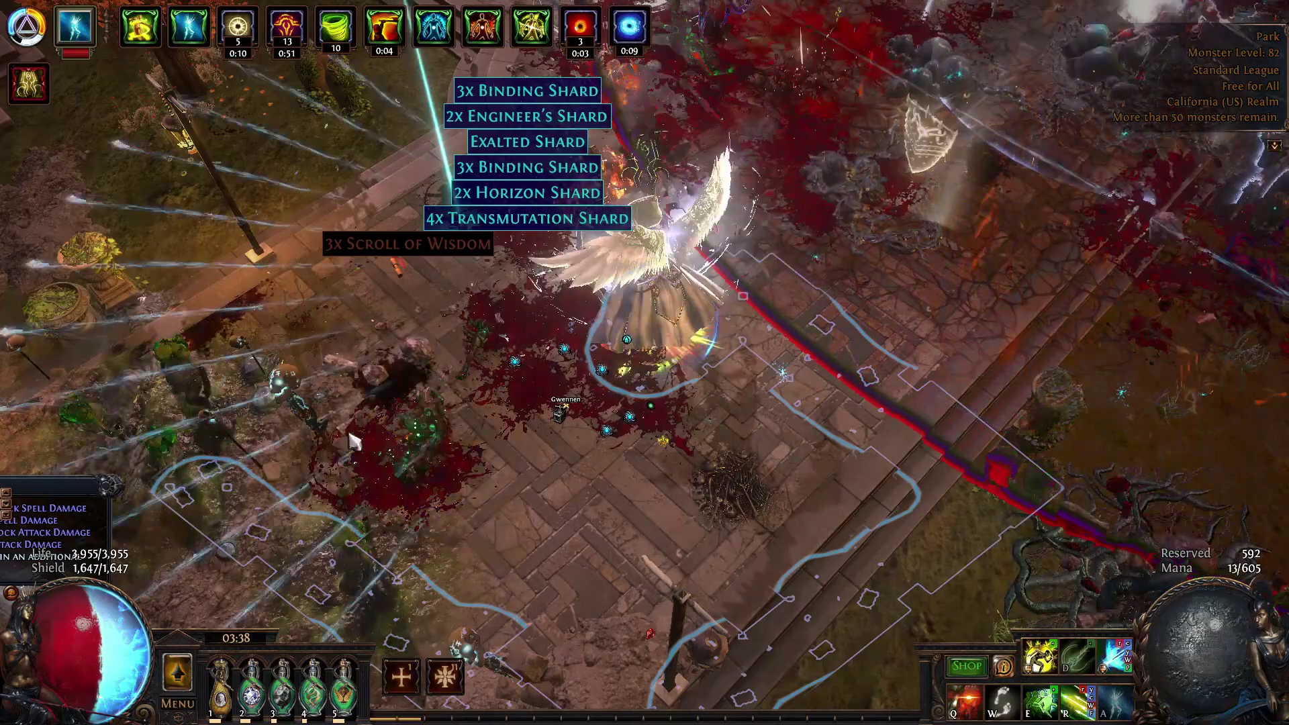
- Set the T8 currency stack size to 4+ in the reloaded loot filter and pick up the Exalted Shard
key("F7")
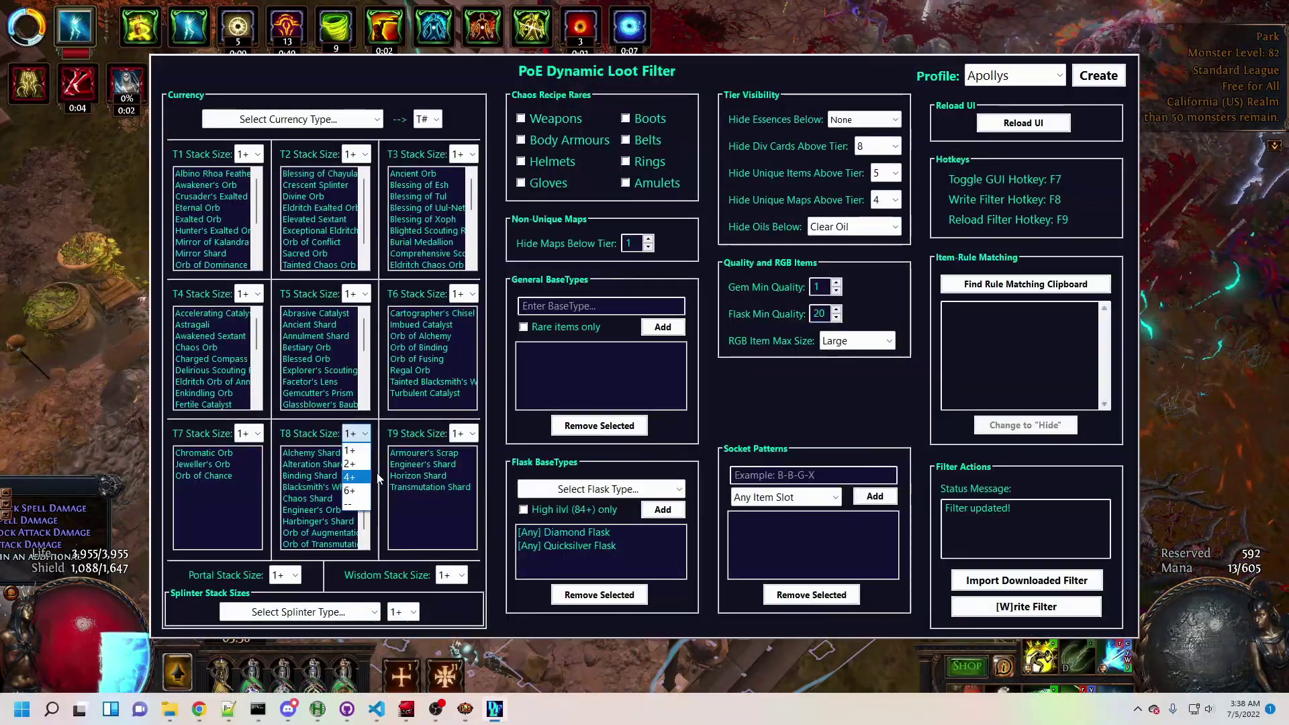
key("F8")
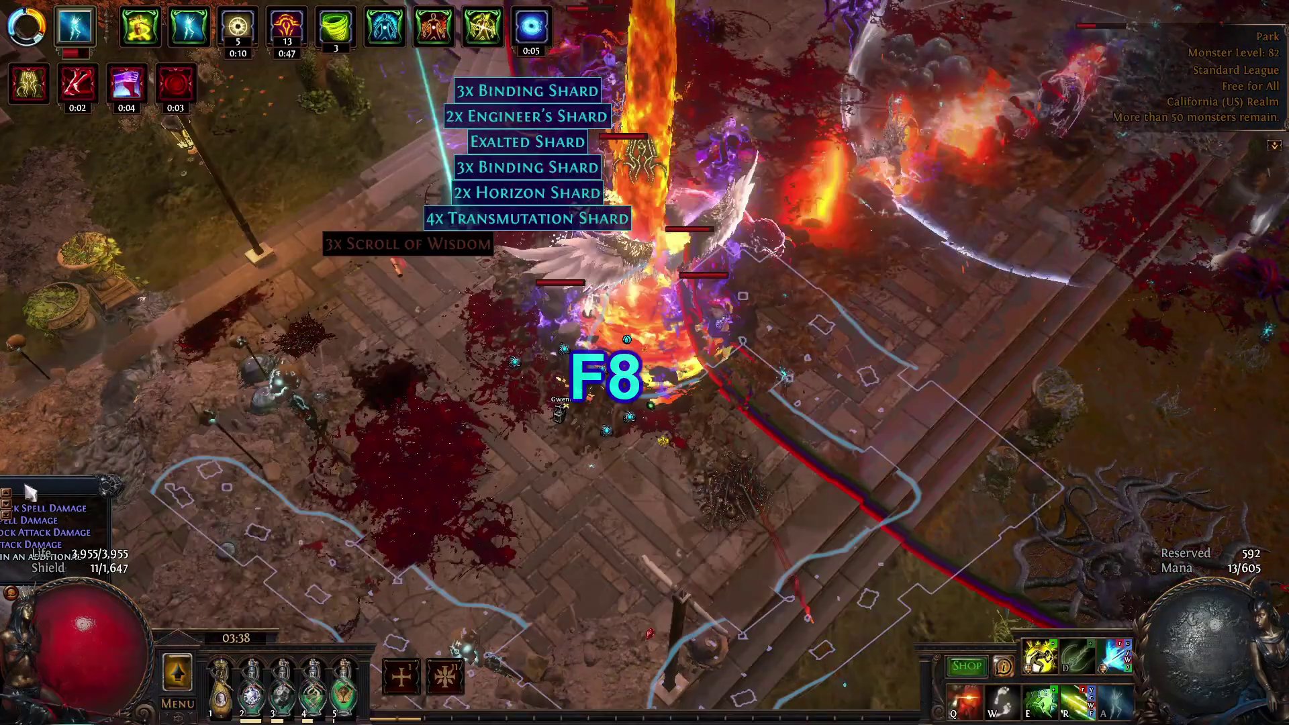
key("F9")
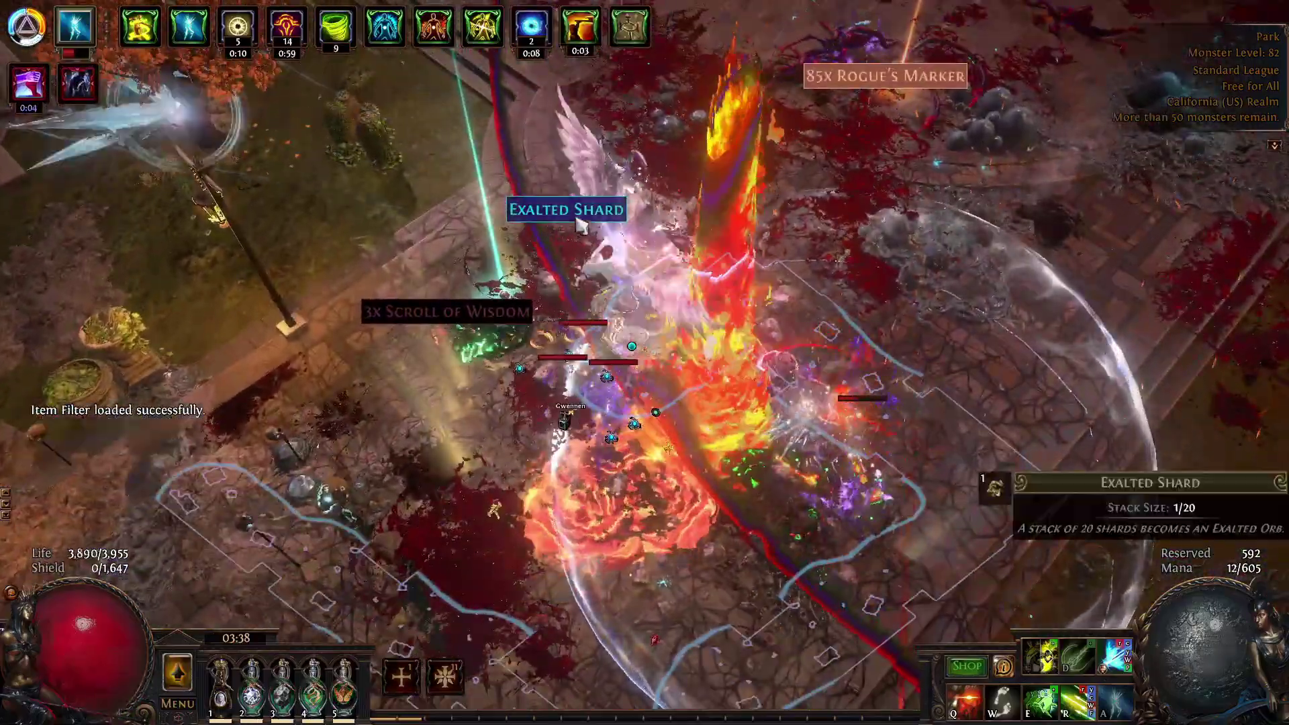
left_click(575, 218)
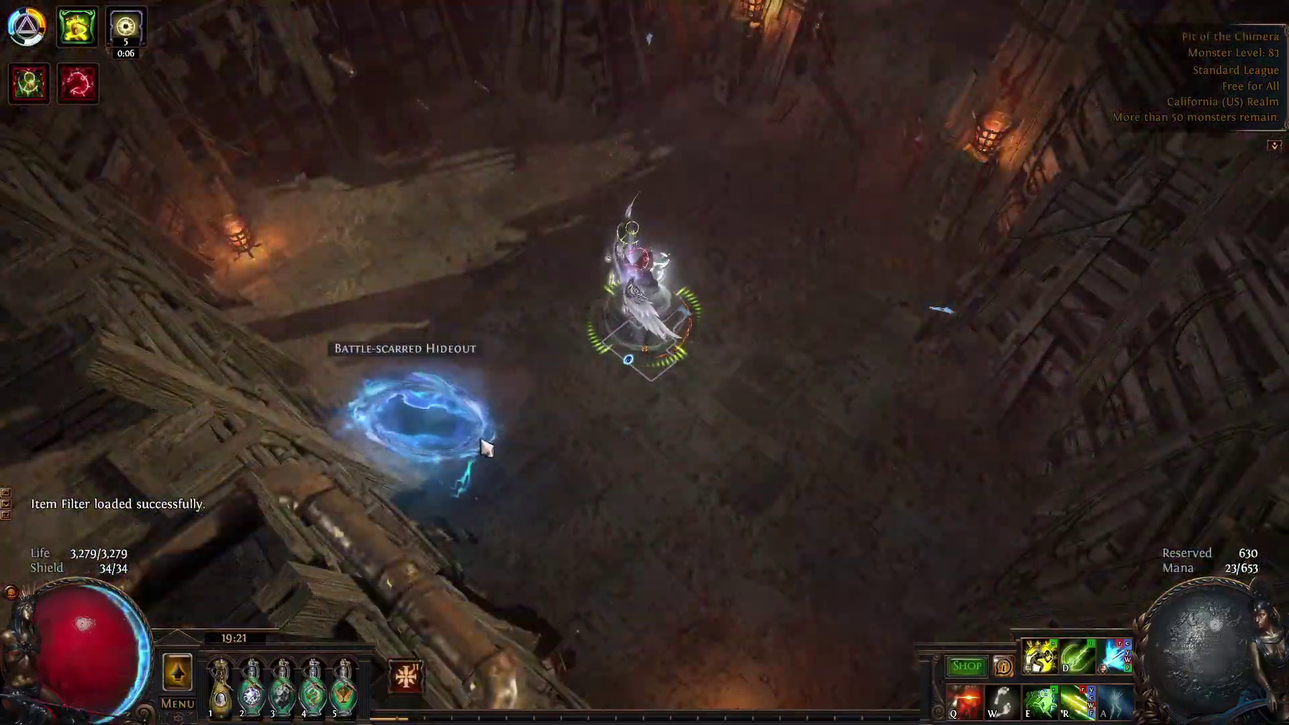
- Check the loot filter settings and fight through the first monster packs in Pit of the Chimera using skills and flasks
key("F7")
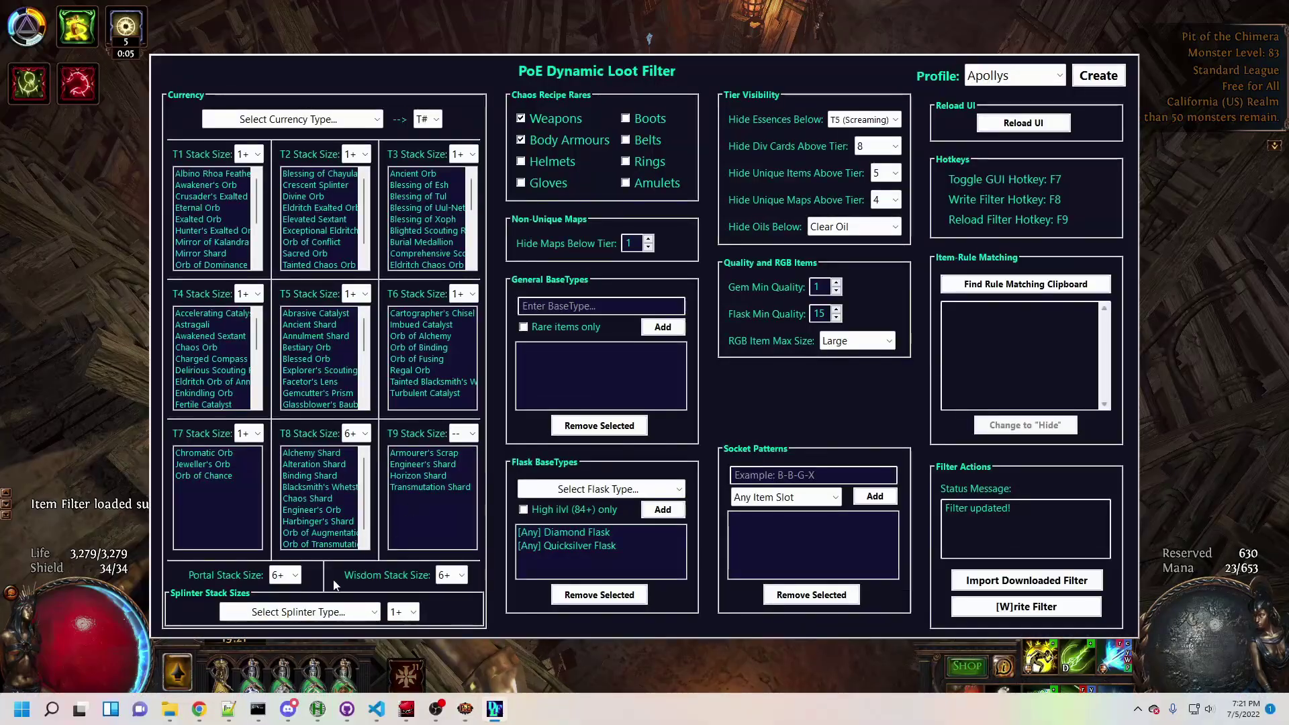
key("F7")
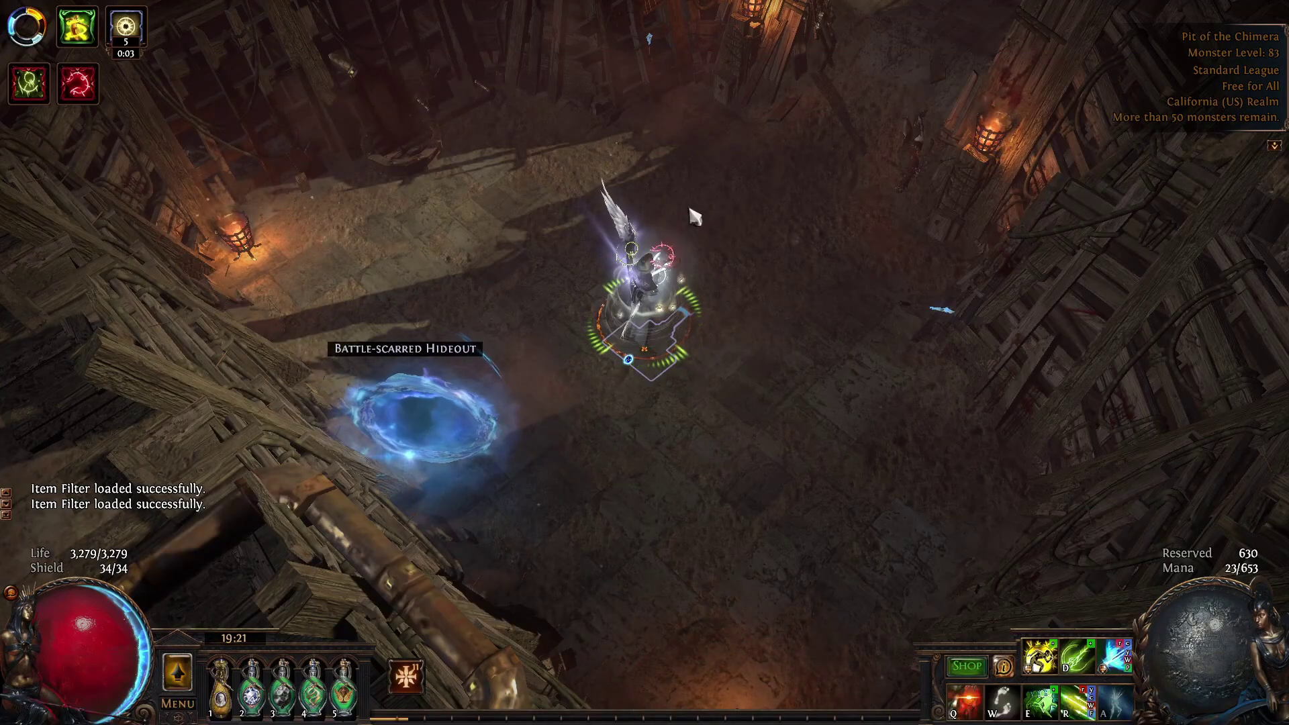
key("e")
key("q")
key("1")
key("2")
key("3")
key("4")
key("5")
key("e")
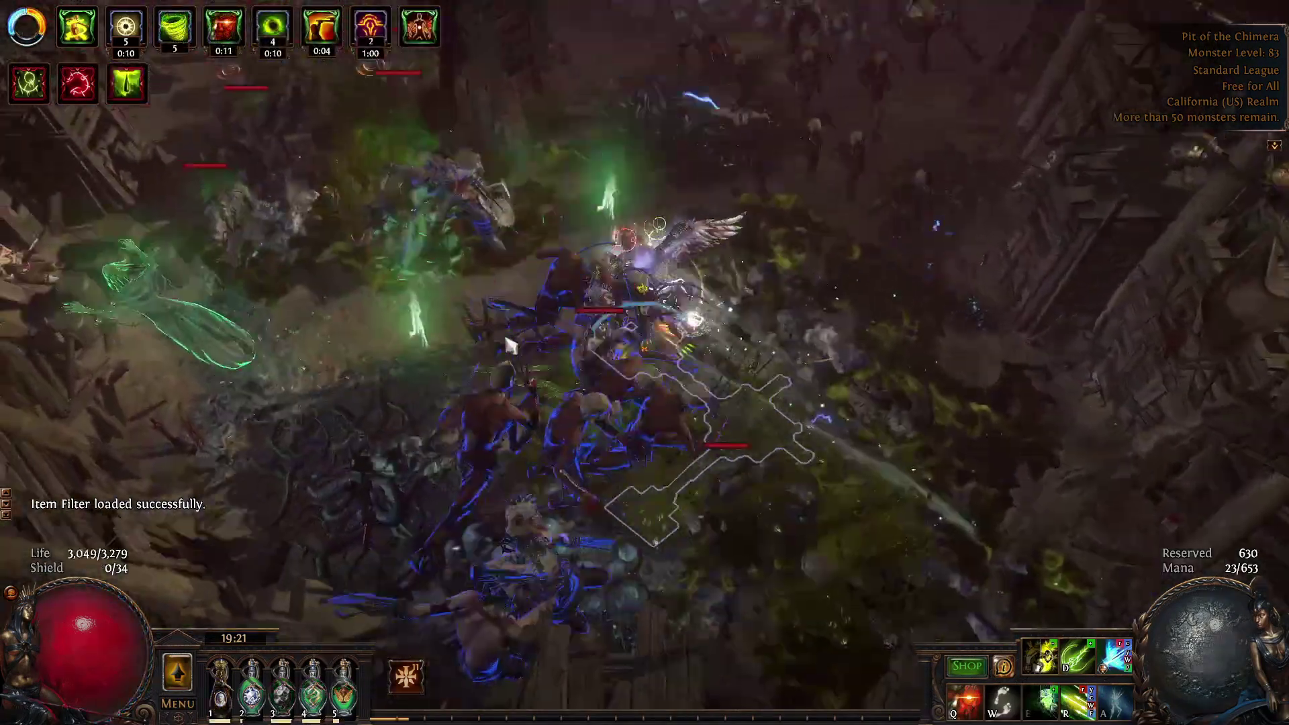
right_click(779, 135)
left_click(604, 29)
key("5")
key("2")
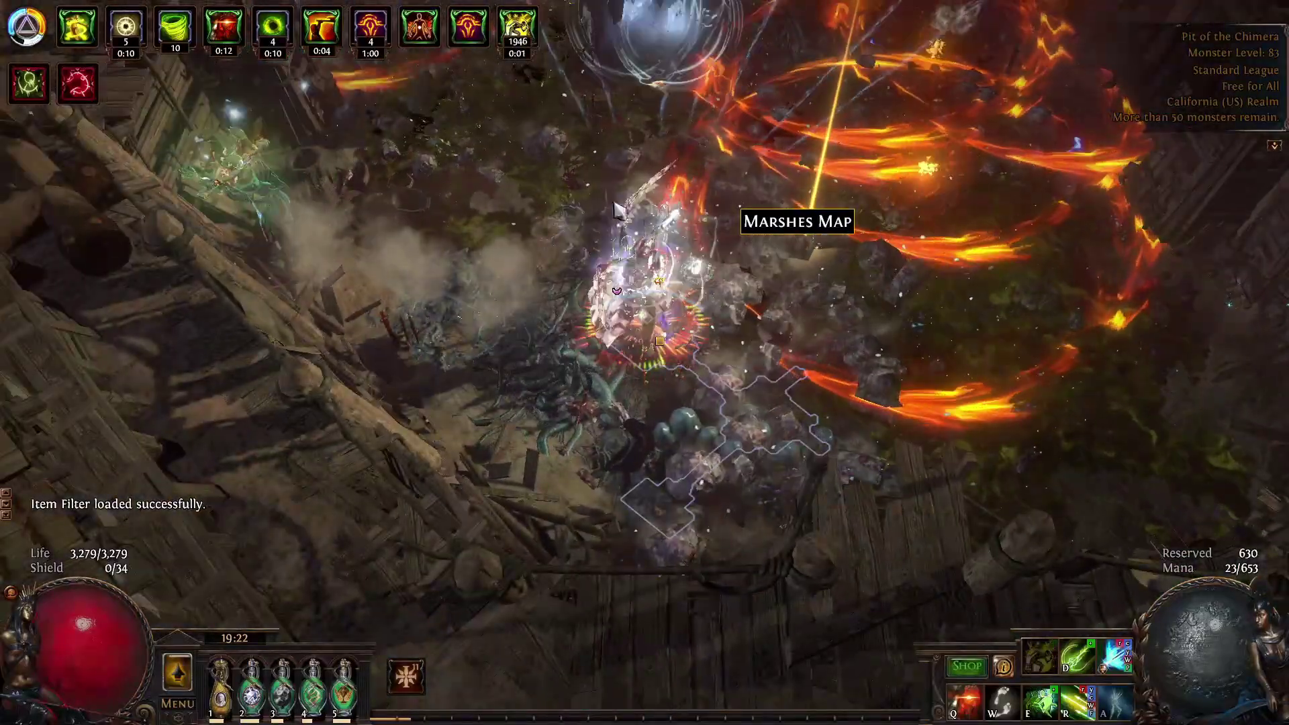
- Hide non-unique maps below tier 15, write the filter, and resume the fight
key("F7")
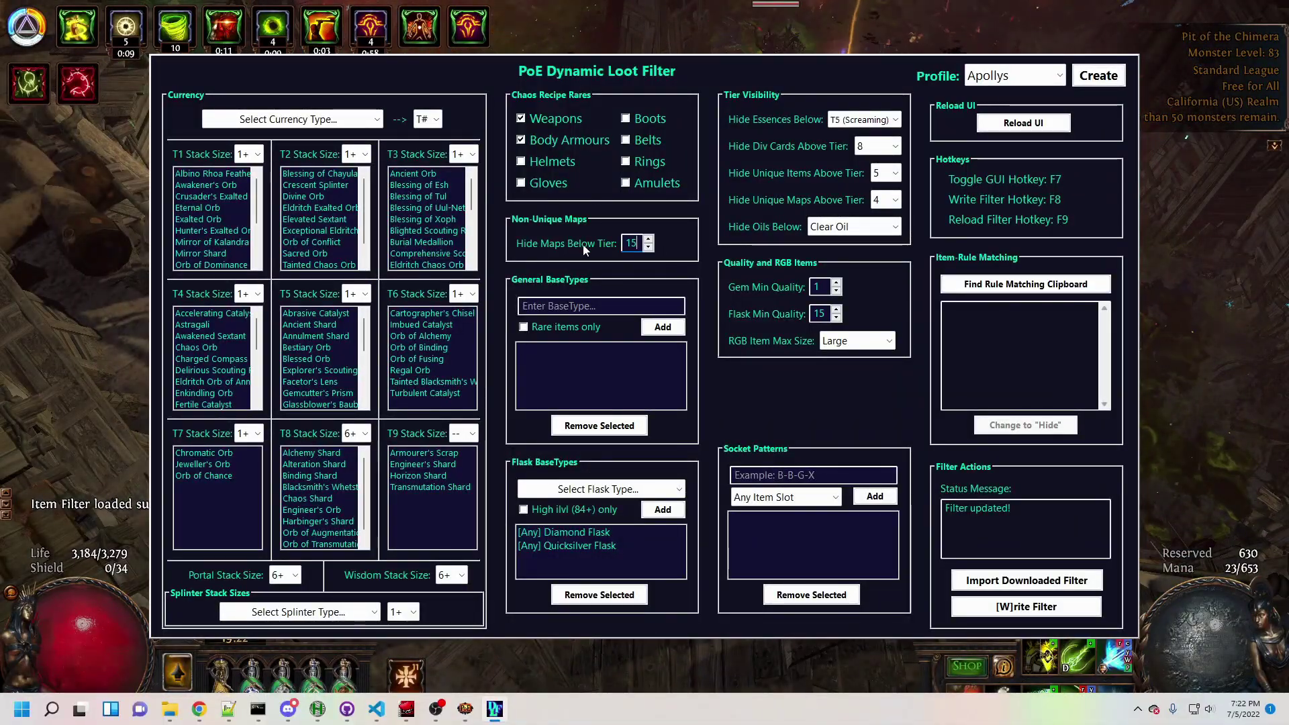
key("F8")
left_click(696, 164)
right_click(664, 98)
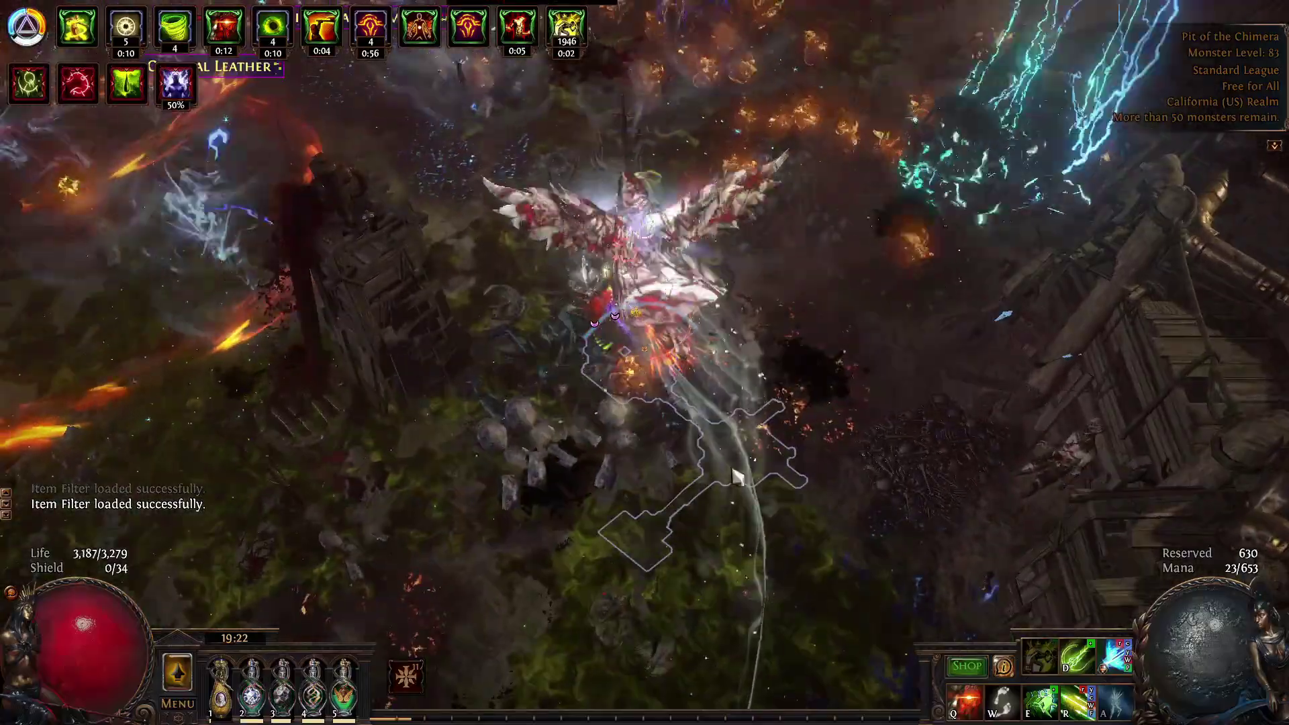
- Fight onward through Pit of the Chimera past the dropped rare body armours
left_click(557, 147)
key("1")
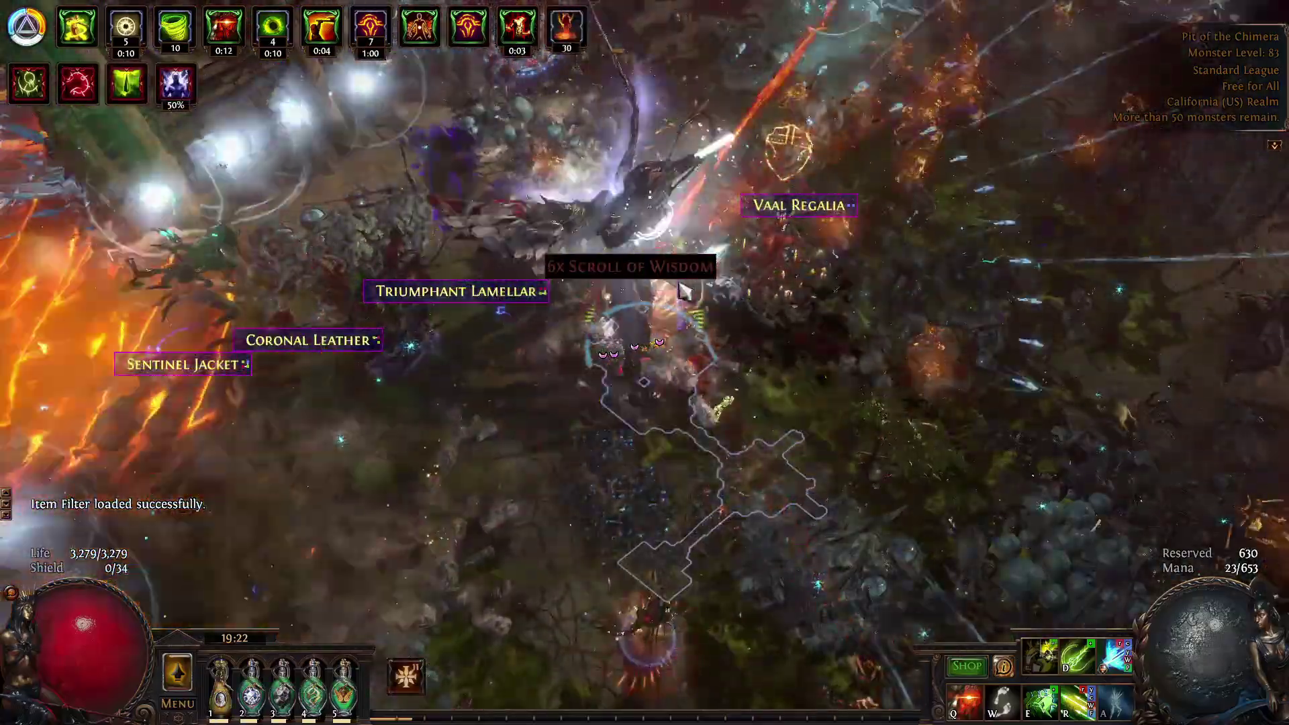
left_click(778, 228)
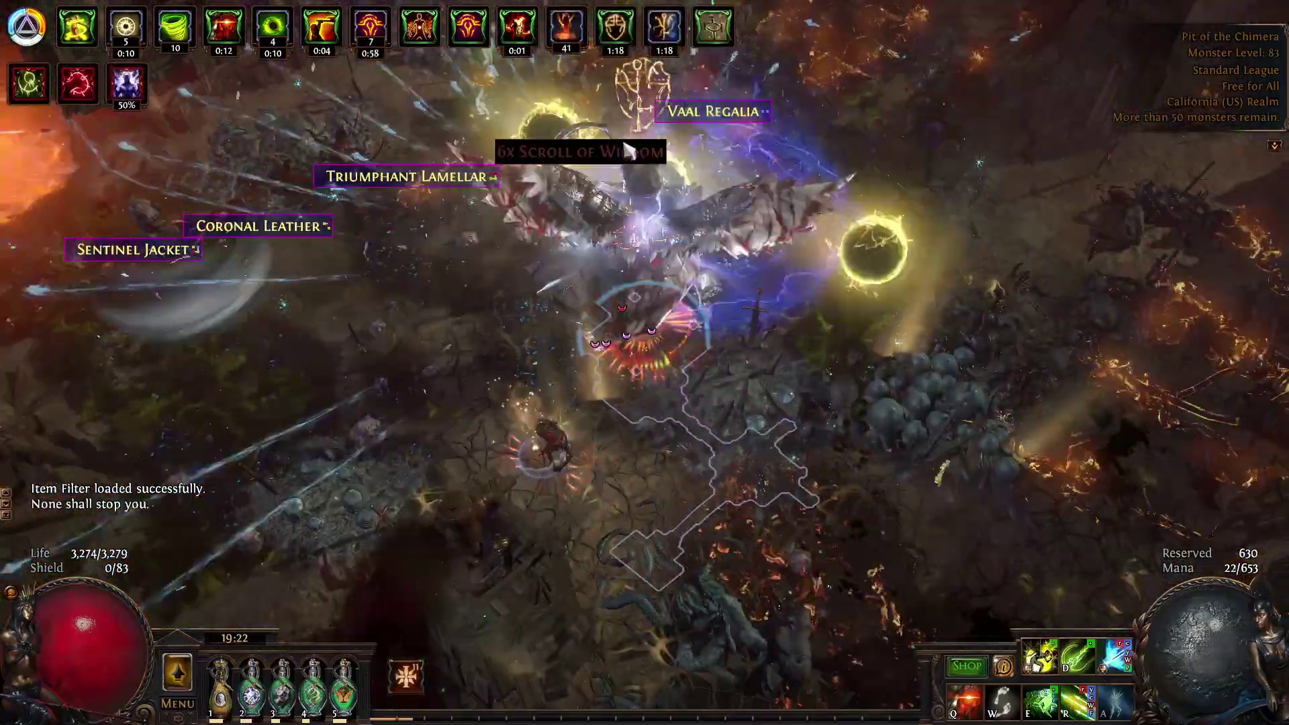
left_click(335, 361)
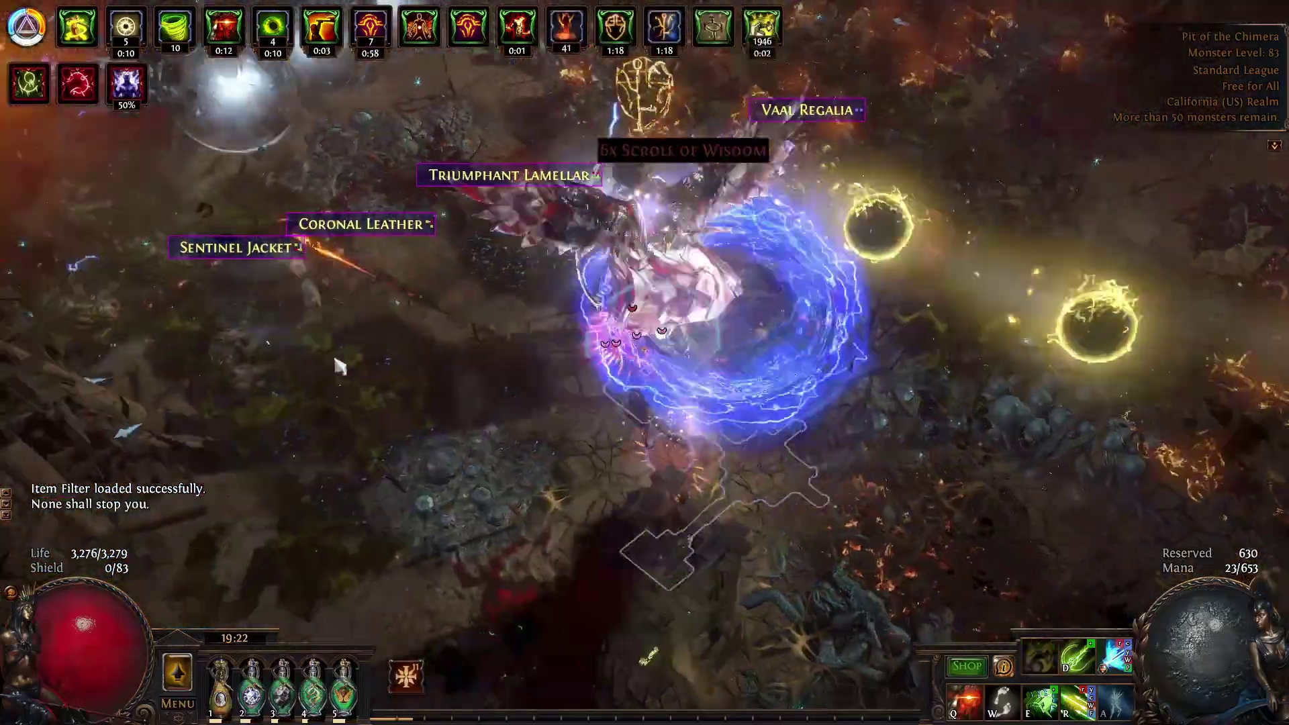
left_click_drag(339, 366, 287, 129)
- Turn off chaos recipe rares for weapons and body armours and write the filter
key("F7")
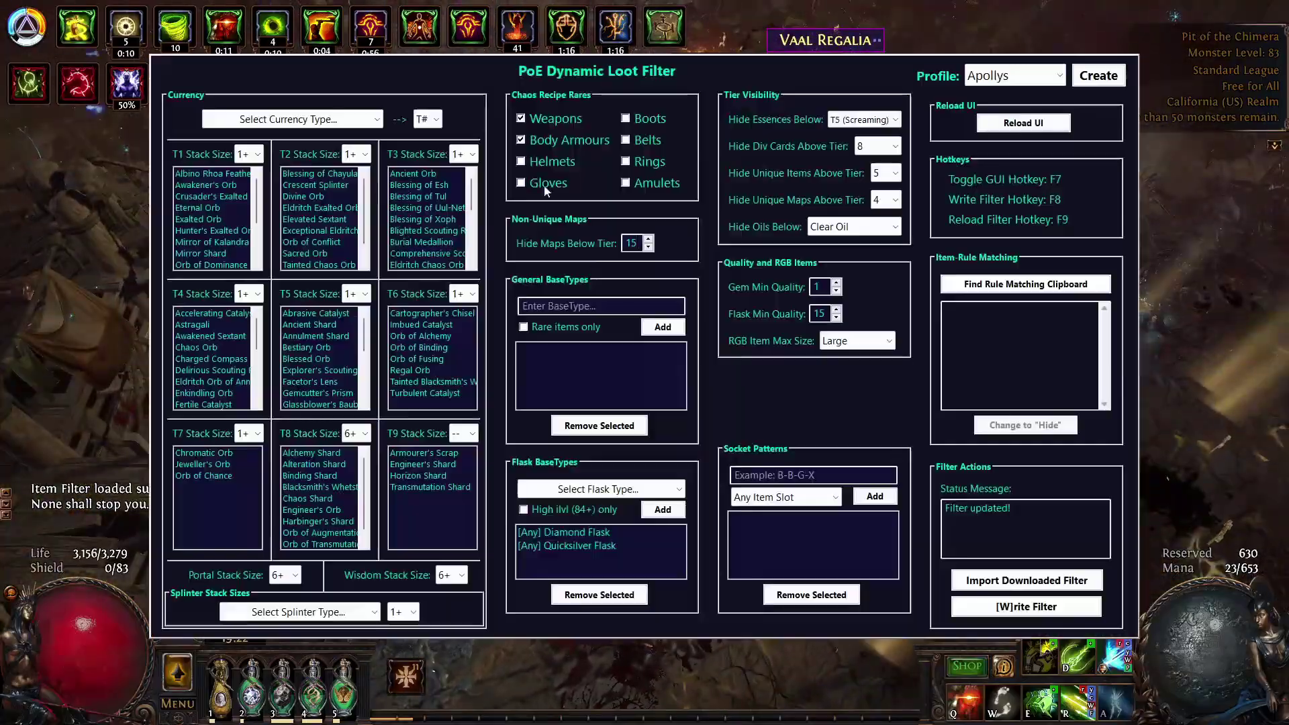
left_click(545, 147)
key("F8")
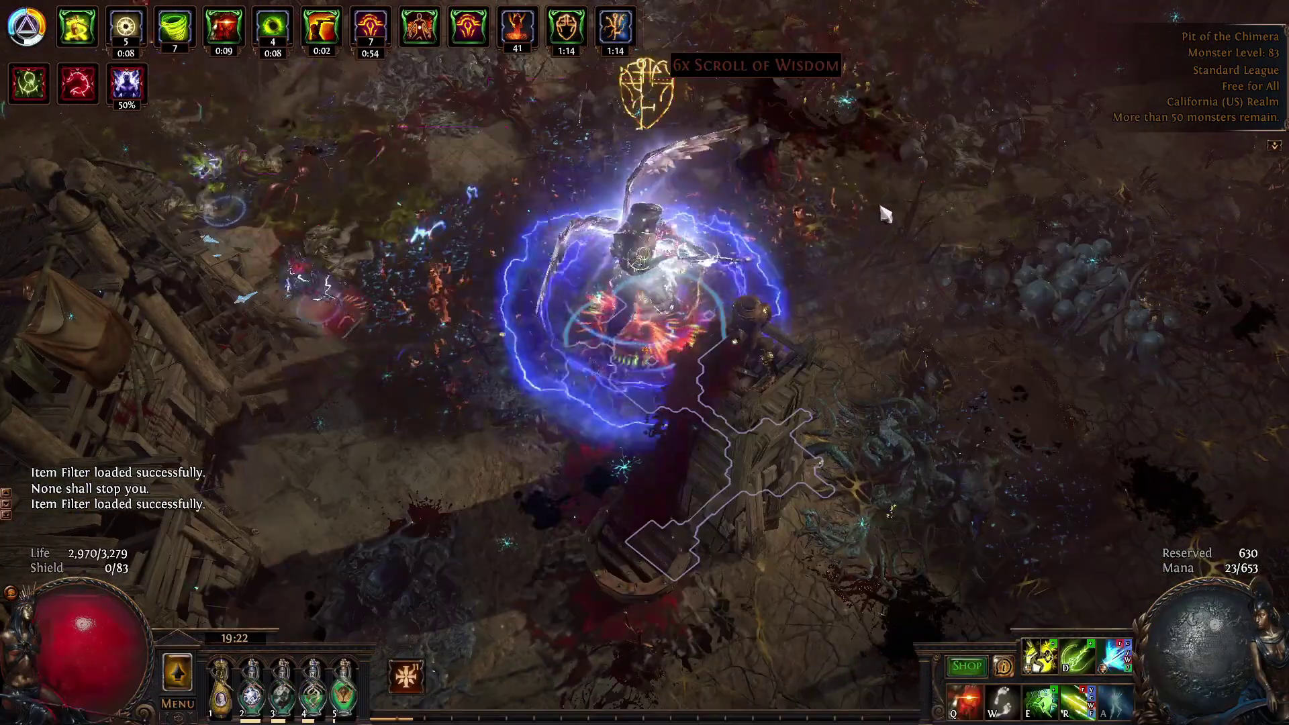
- Review the loot filter settings and open the Arcanist's Strongbox
mouse_move(880, 210)
left_mouse_down()
mouse_move(794, 118)
mouse_move(961, 145)
mouse_move(265, 255)
mouse_move(268, 163)
mouse_move(213, 198)
mouse_move(156, 274)
mouse_move(348, 485)
mouse_move(181, 296)
mouse_move(295, 210)
mouse_move(987, 382)
mouse_move(431, 541)
mouse_move(576, 459)
mouse_move(495, 350)
mouse_move(728, 421)
left_mouse_up()
key("1")
key("F7")
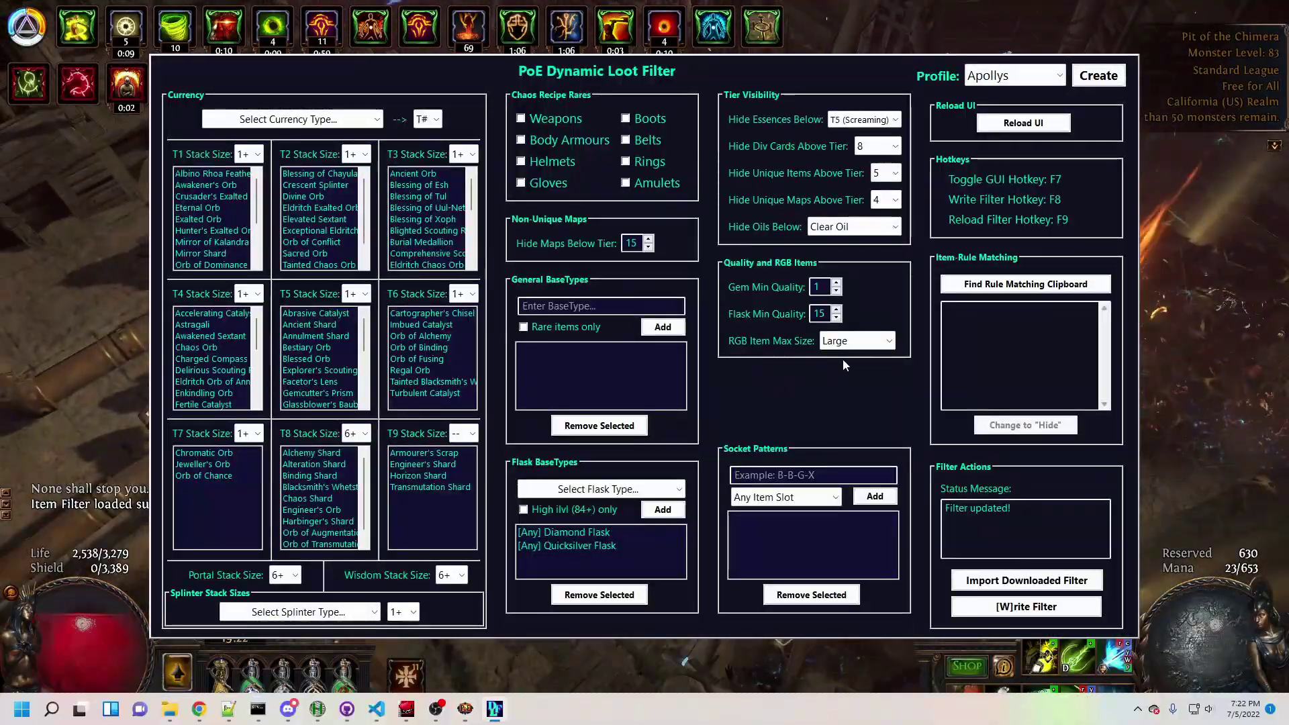
key("F7")
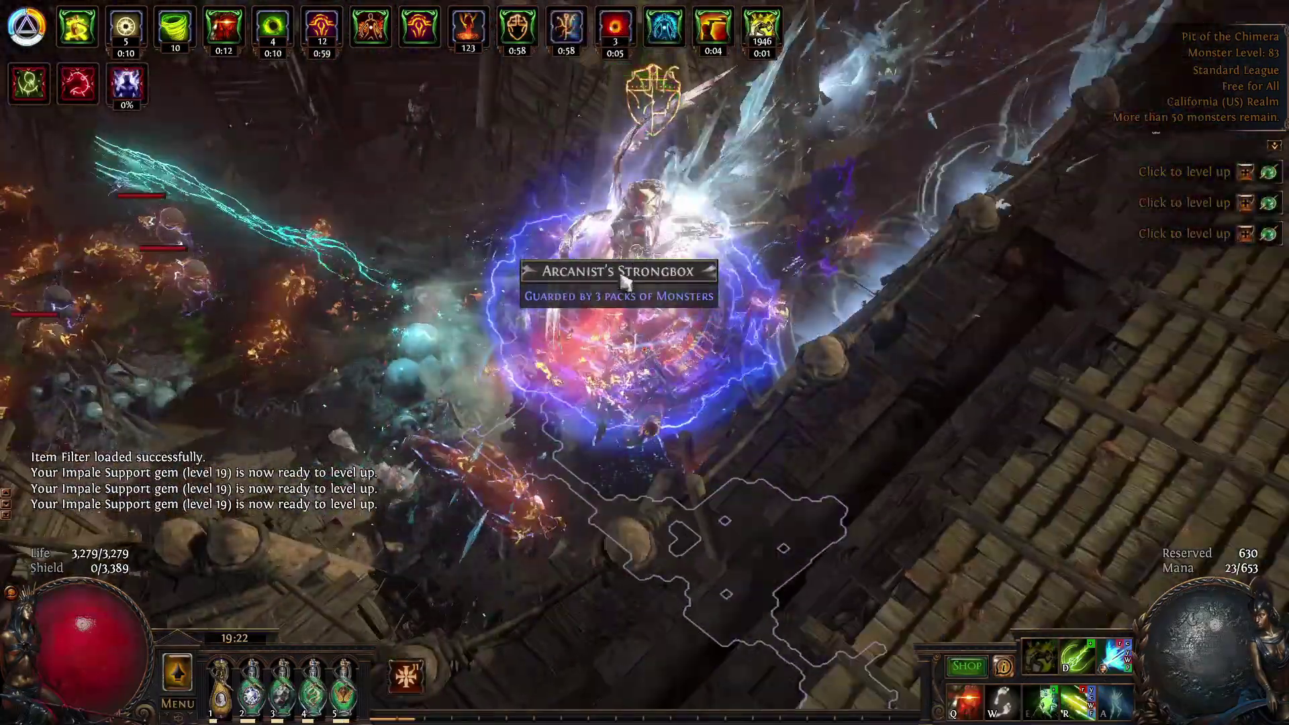
left_click(624, 282)
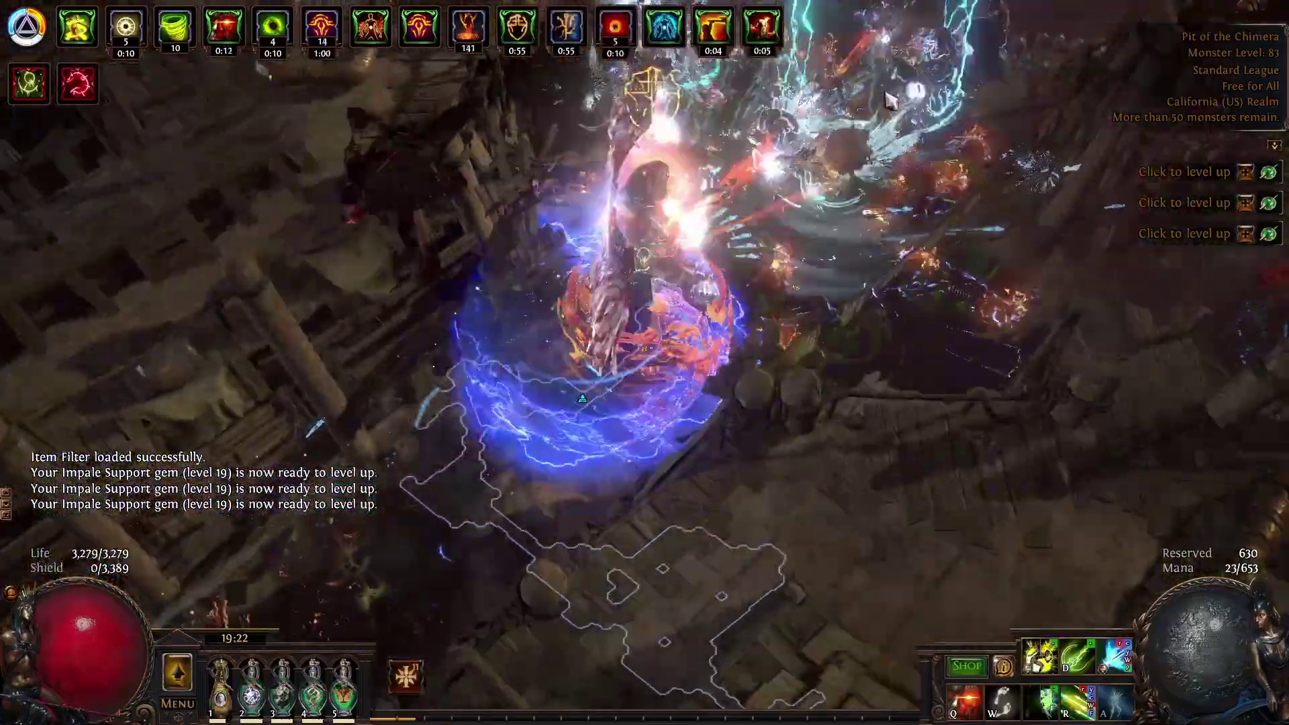
- Level up the three Impale Support gems while advancing through the map
left_click(989, 290)
key("e")
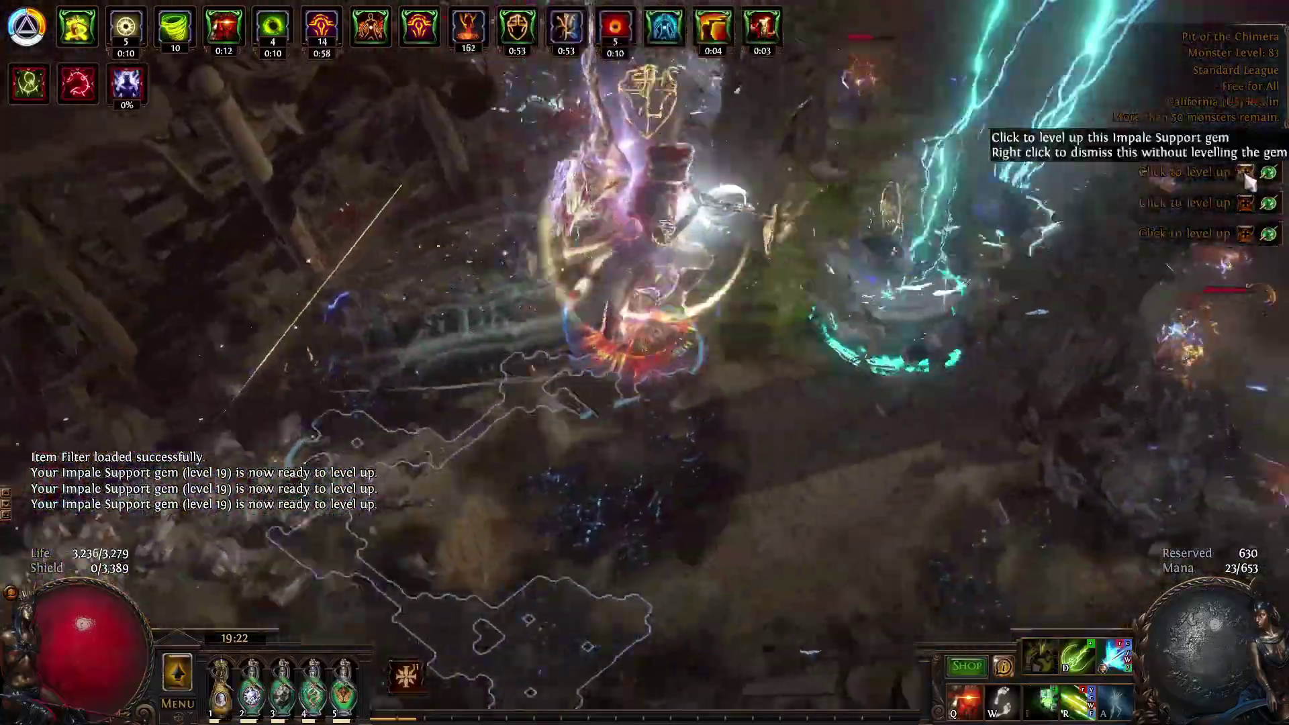
left_click(1247, 177)
left_click(1247, 177)
left_click(1247, 181)
right_click(742, 405)
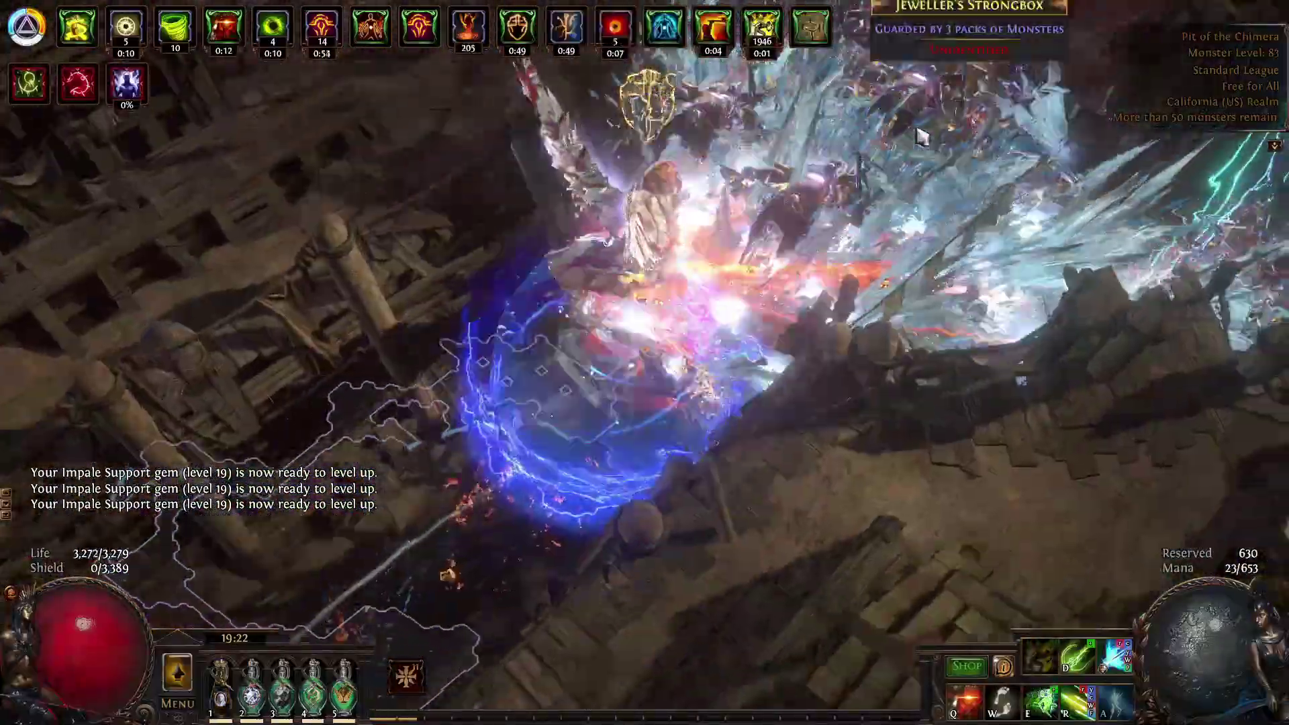
- Defeat the monsters around the Jeweller's Strongbox using flasks and skills, and collect the 4x Orb of Fusing
key("1")
key("2")
key("3")
key("4")
key("5")
left_click(708, 279)
key("e")
left_click(572, 362)
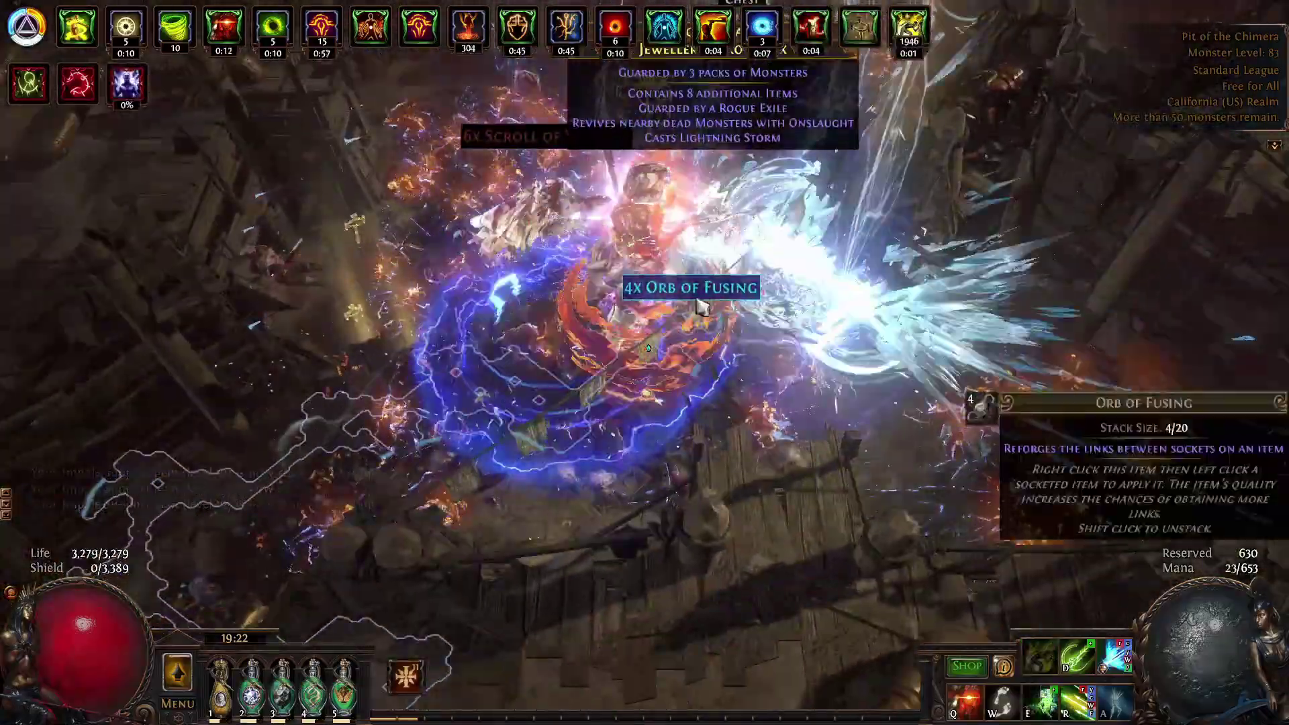
left_click(728, 288)
left_click(727, 158)
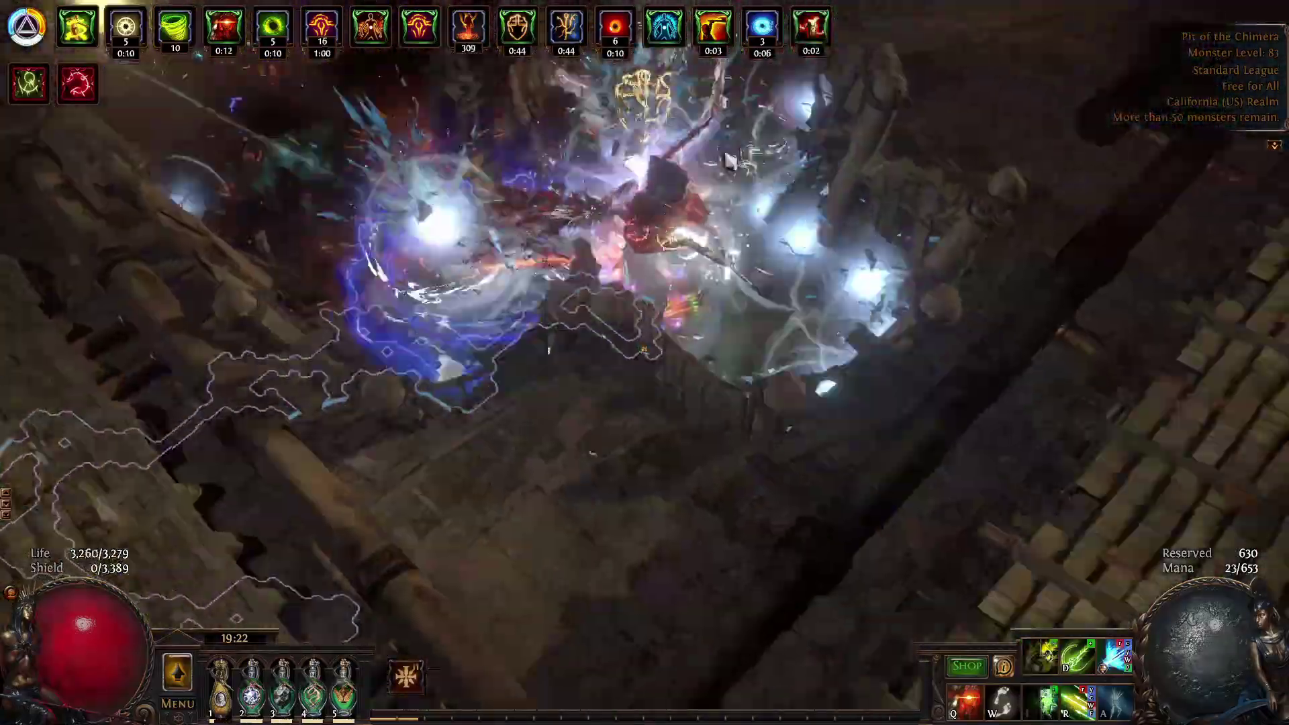
- Keep the flasks active and fight through the remaining packs to engage the map boss
key("2")
key("3")
key("4")
key("5")
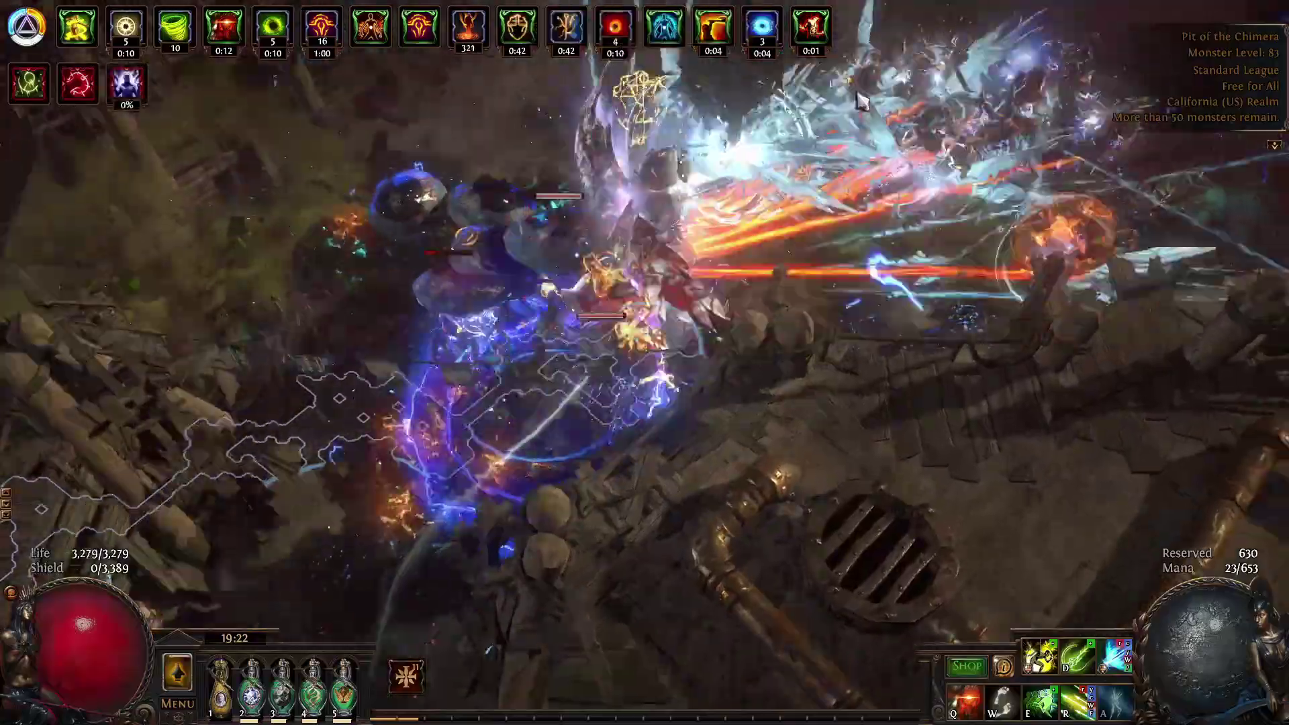
left_click(1078, 348)
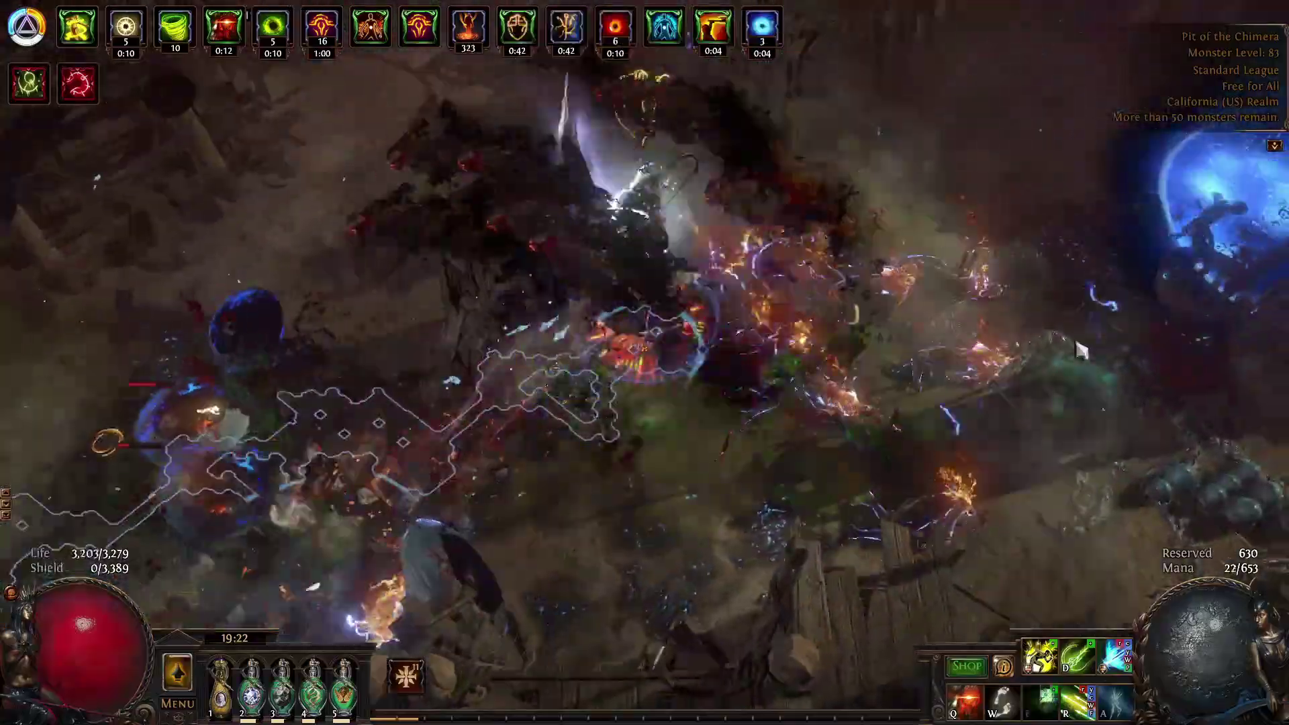
key("1")
key("4")
key("5")
left_click(483, 446)
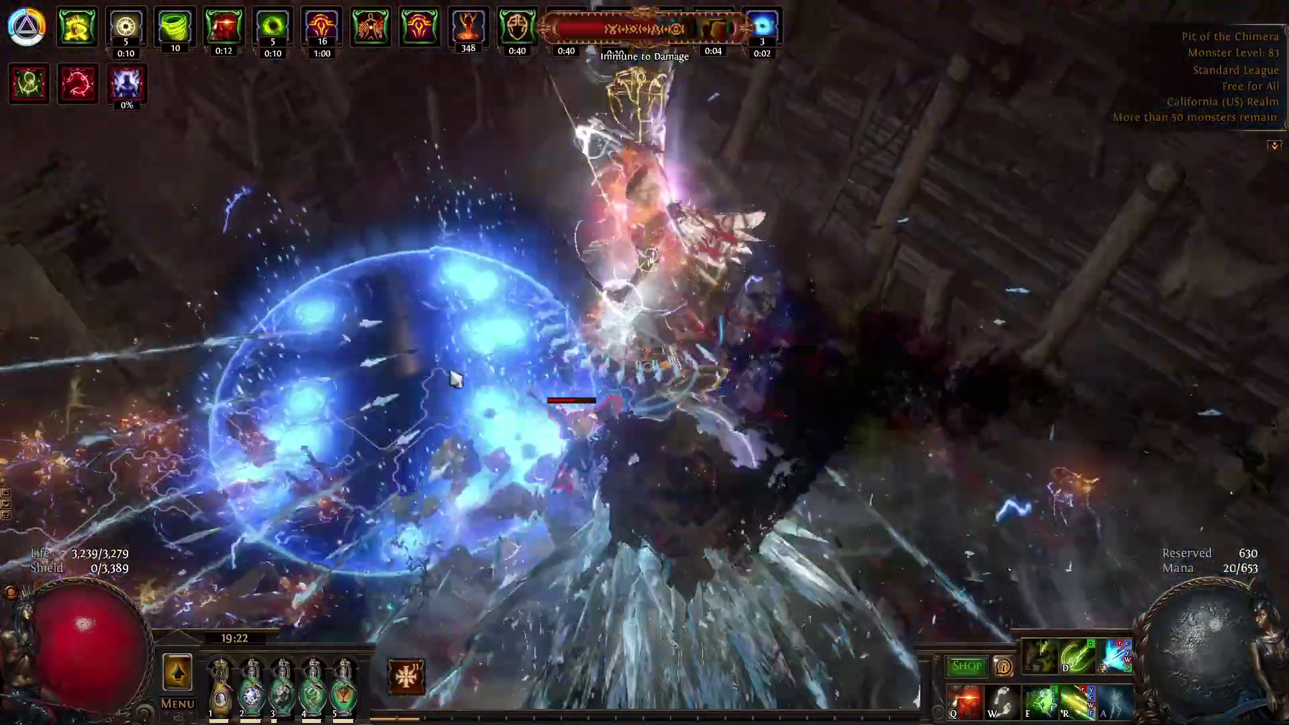
key("1")
key("2")
key("5")
key("3")
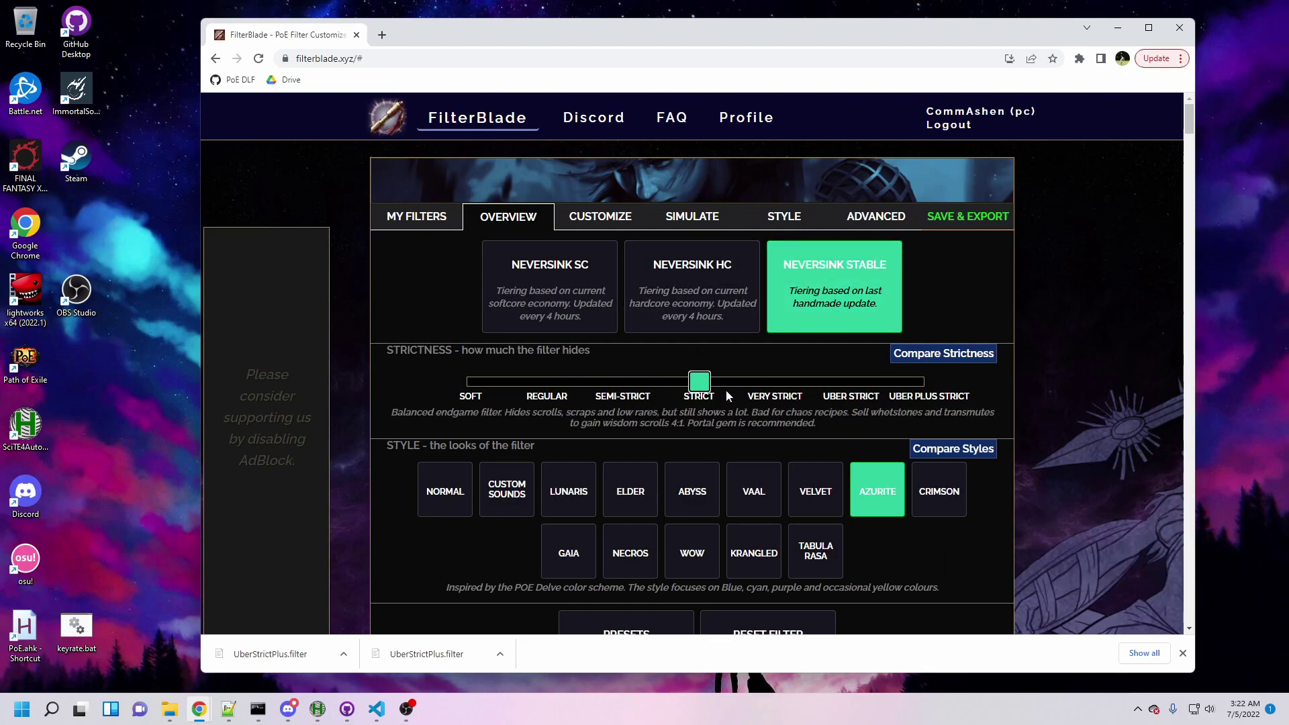
- Switch to FilterBlade in Chrome and save the NeverSink Stable filter with Strict strictness and Azurite style
left_click(963, 227)
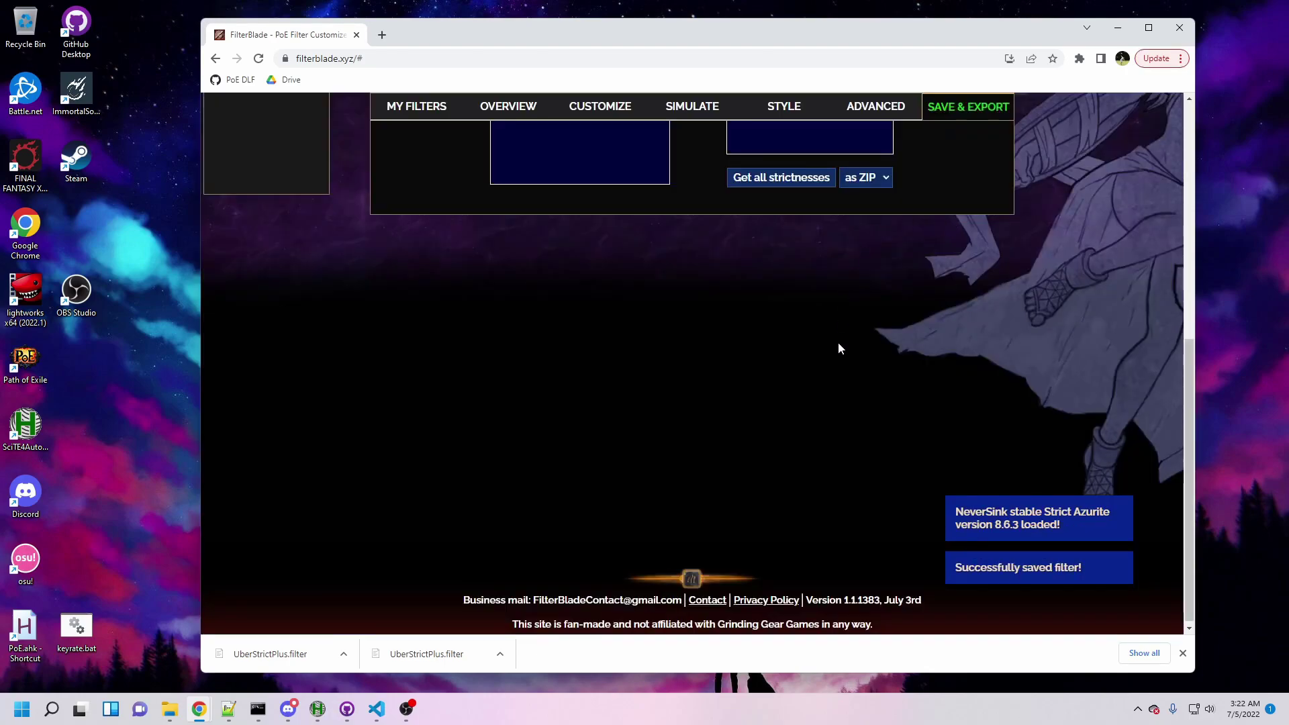
left_click(810, 371)
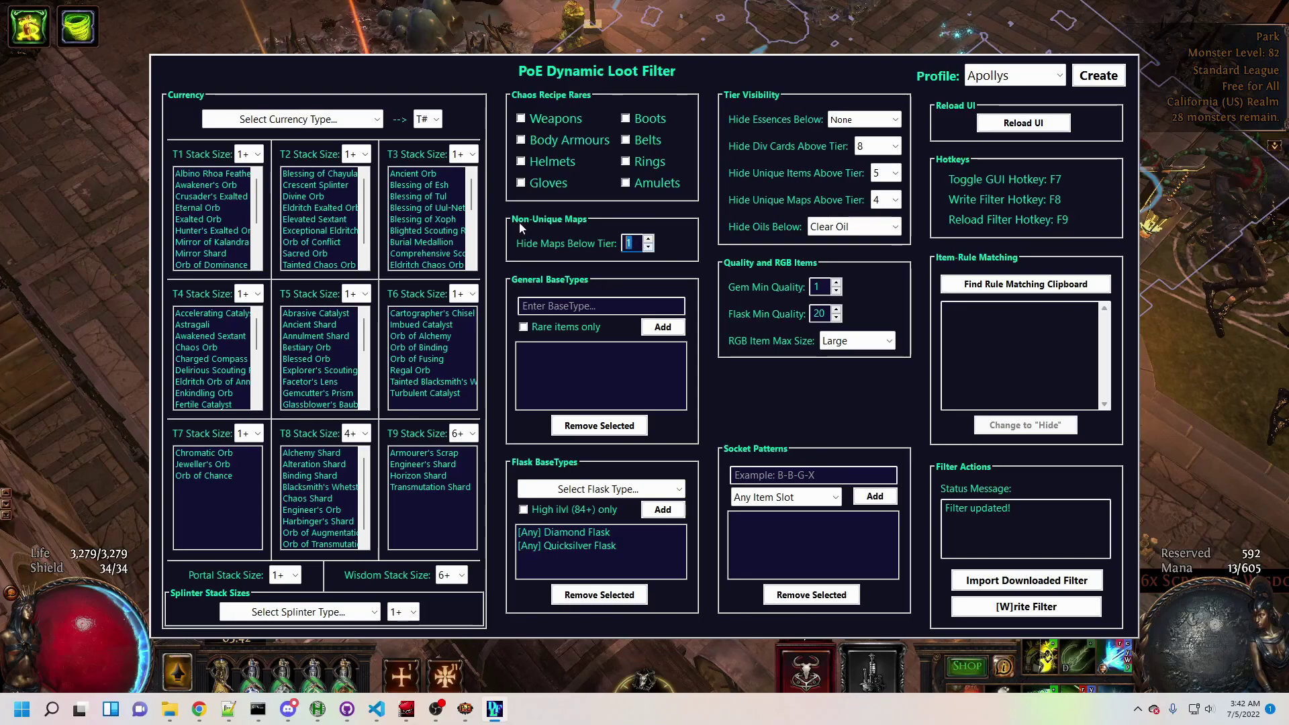
- Reload the loot filter in Path of Exile and move the character on through the Park map
key("F9")
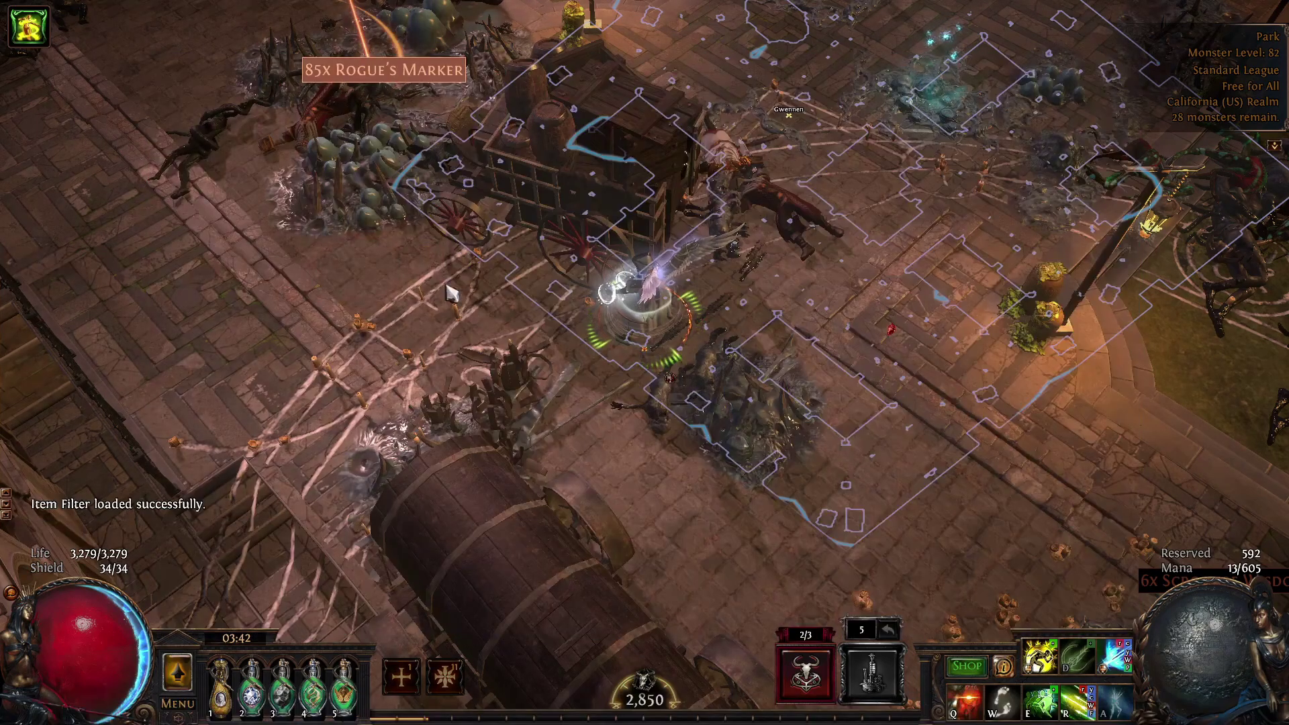
left_click_drag(771, 382, 770, 138)
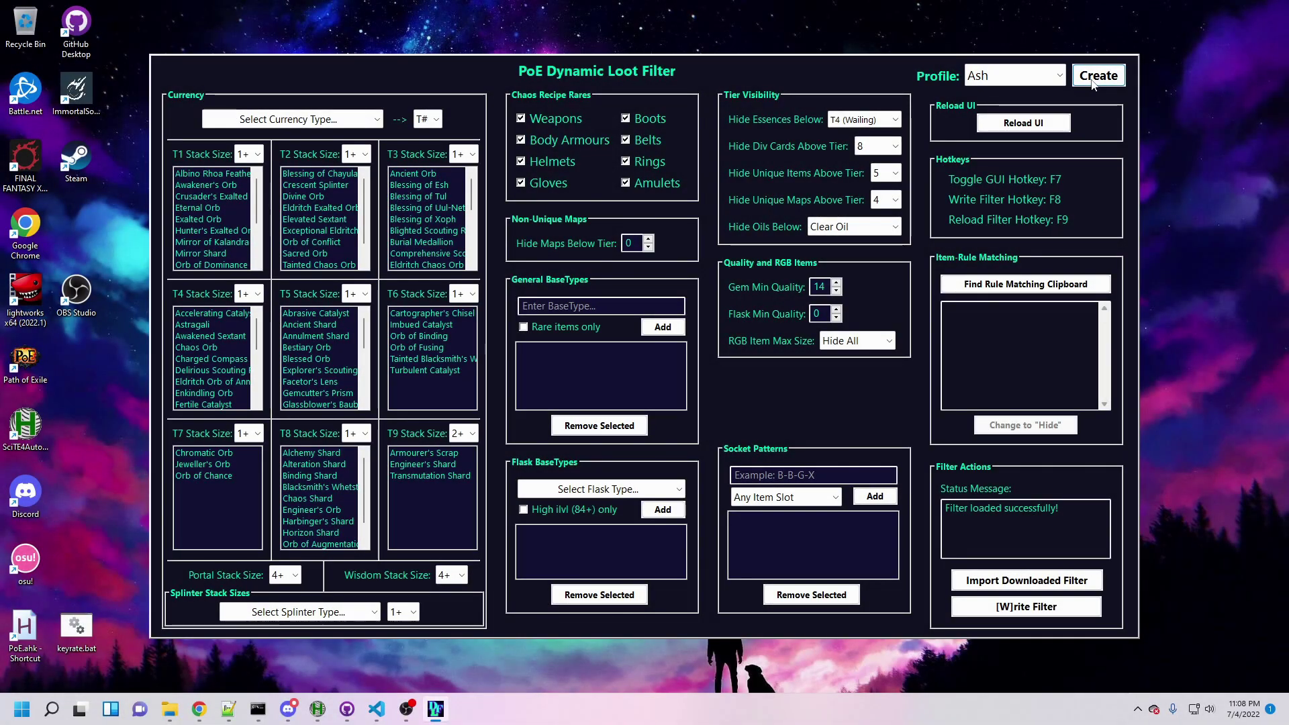
- Start creating a new profile in PoE Dynamic Loot Filter
left_click(1090, 76)
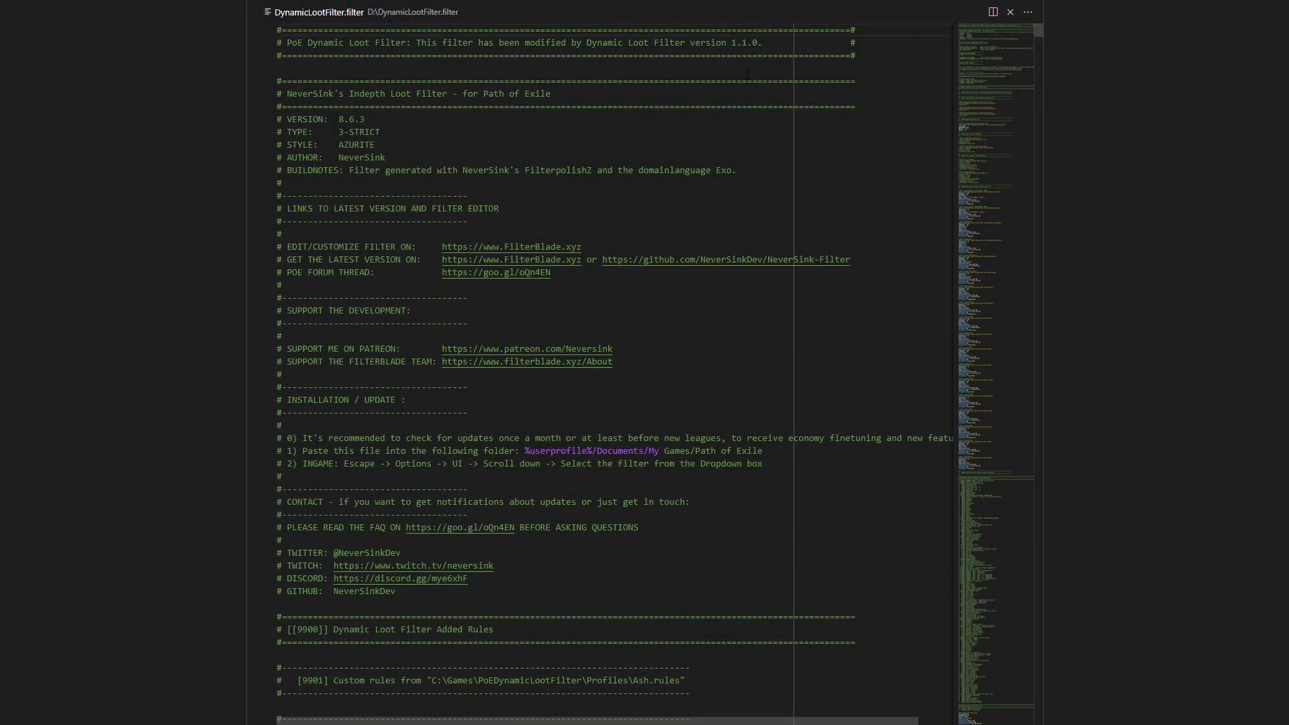
- Examine the added rules in DynamicLootFilter.filter, from the custom profile rules through the chaos and regal recipe rules
scroll(768, 124, "down", 15)
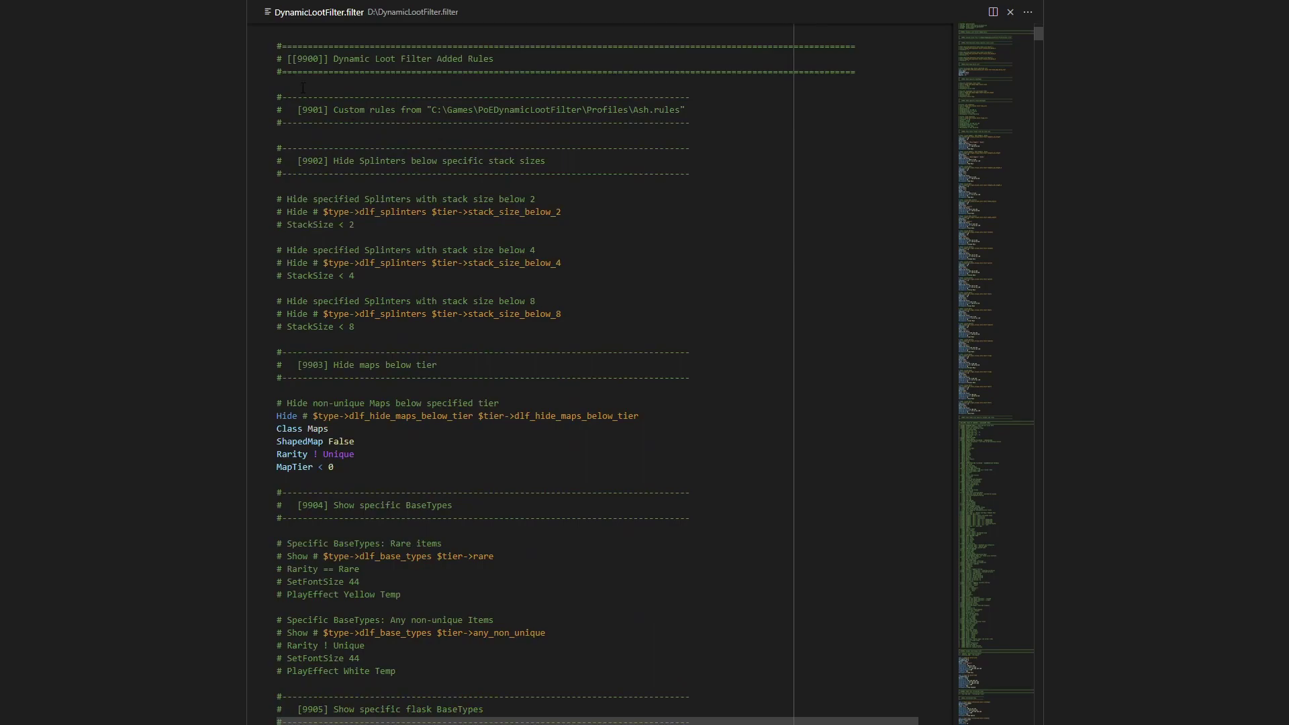
scroll(502, 128, "down", 7)
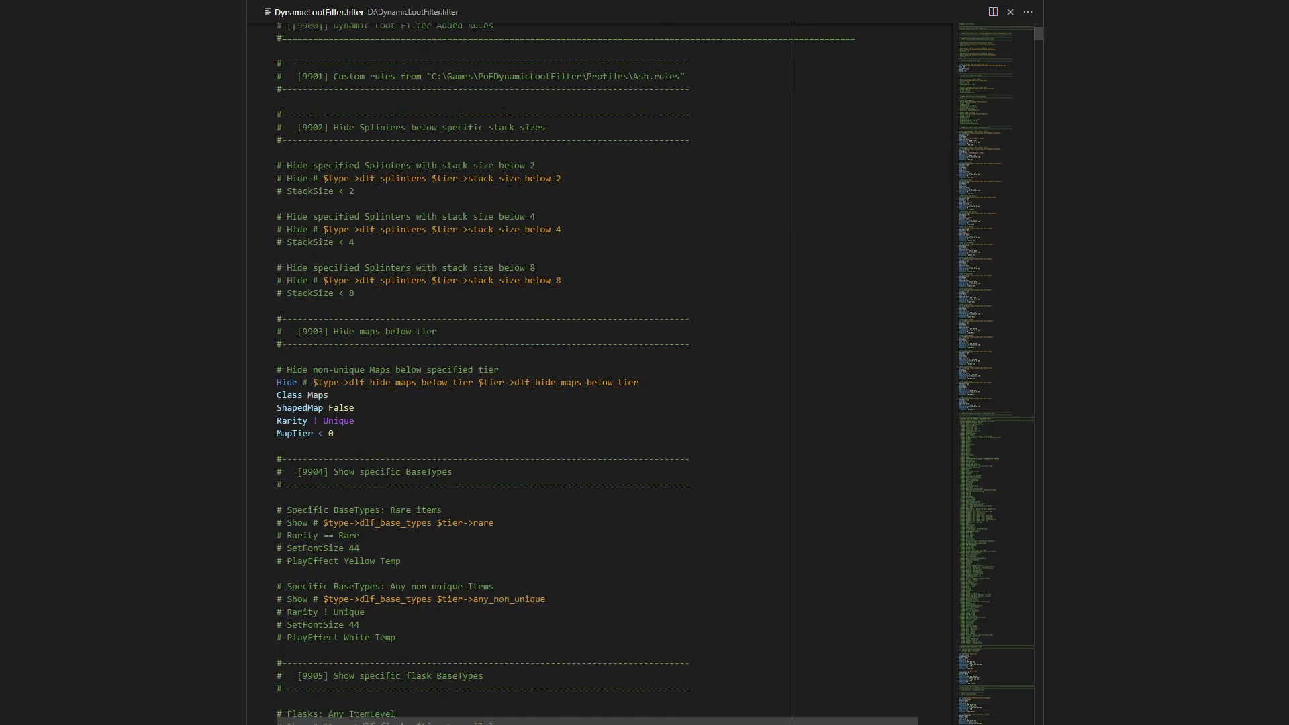
scroll(475, 240, "down", 14)
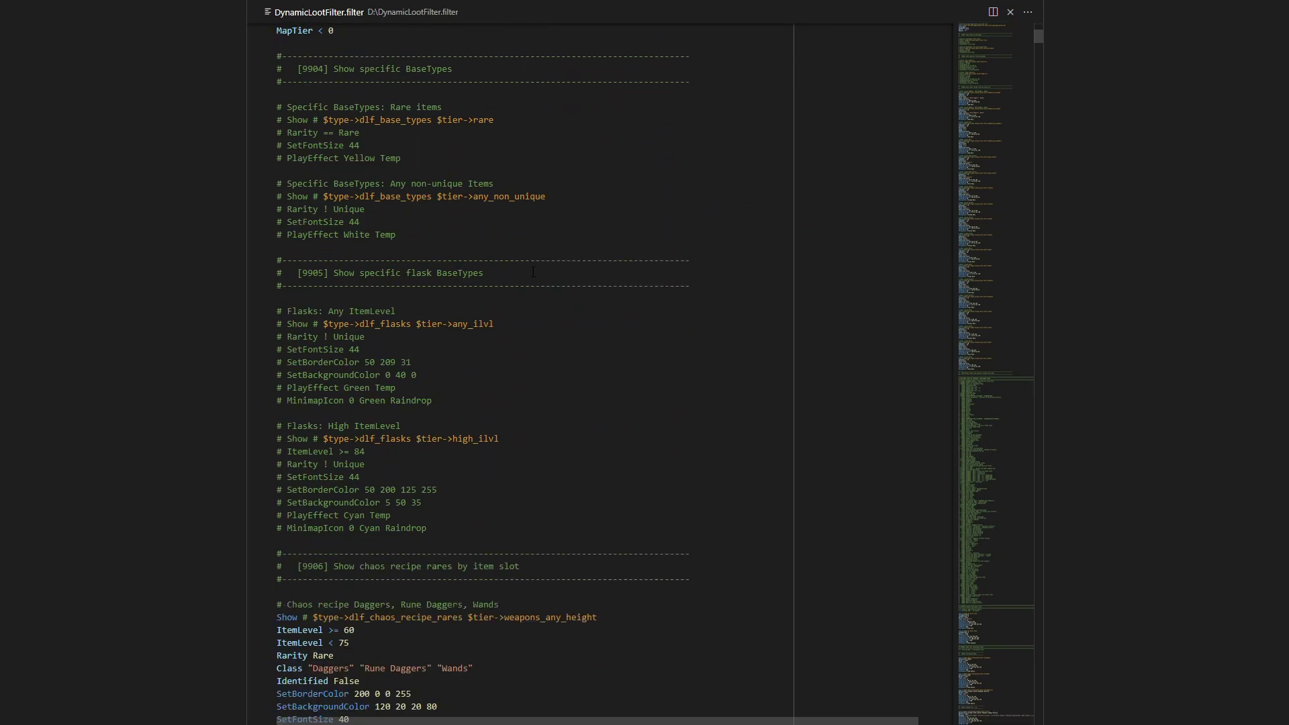
scroll(533, 271, "down", 18)
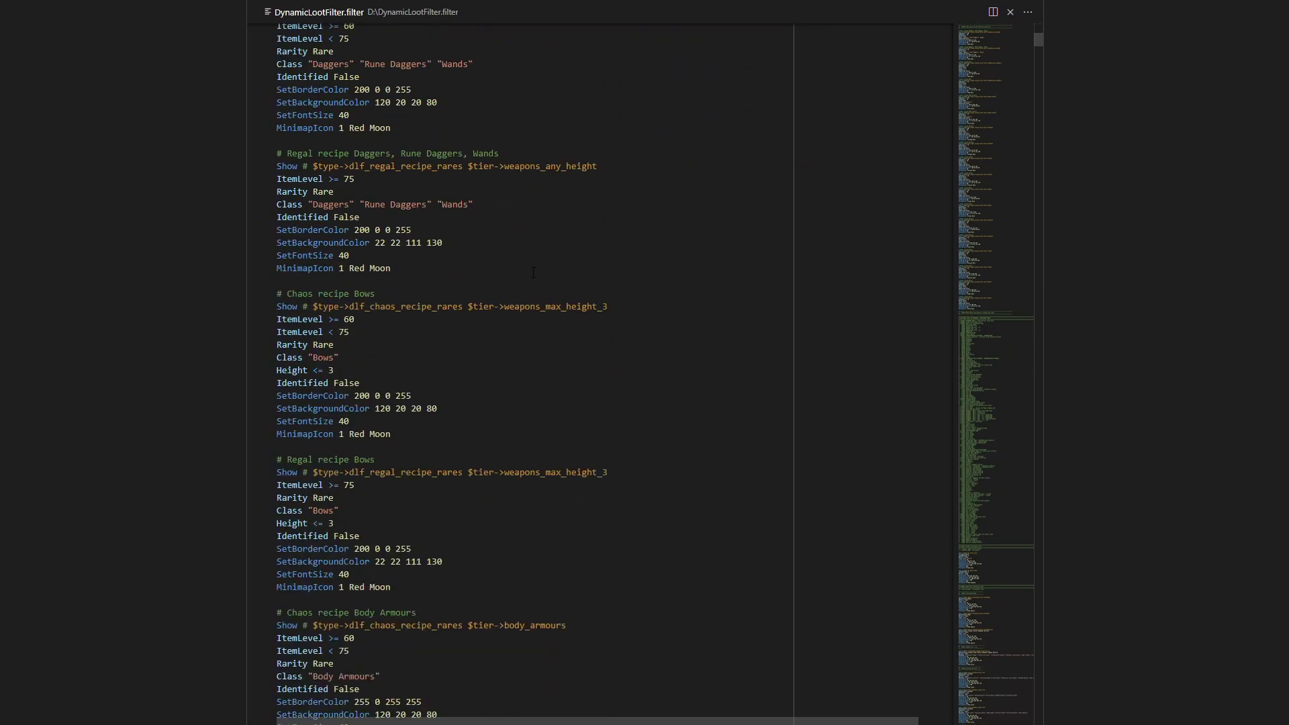
- Examine the weapon, bow and body armour recipe rules further down in DynamicLootFilter.filter
scroll(533, 274, "down", 11)
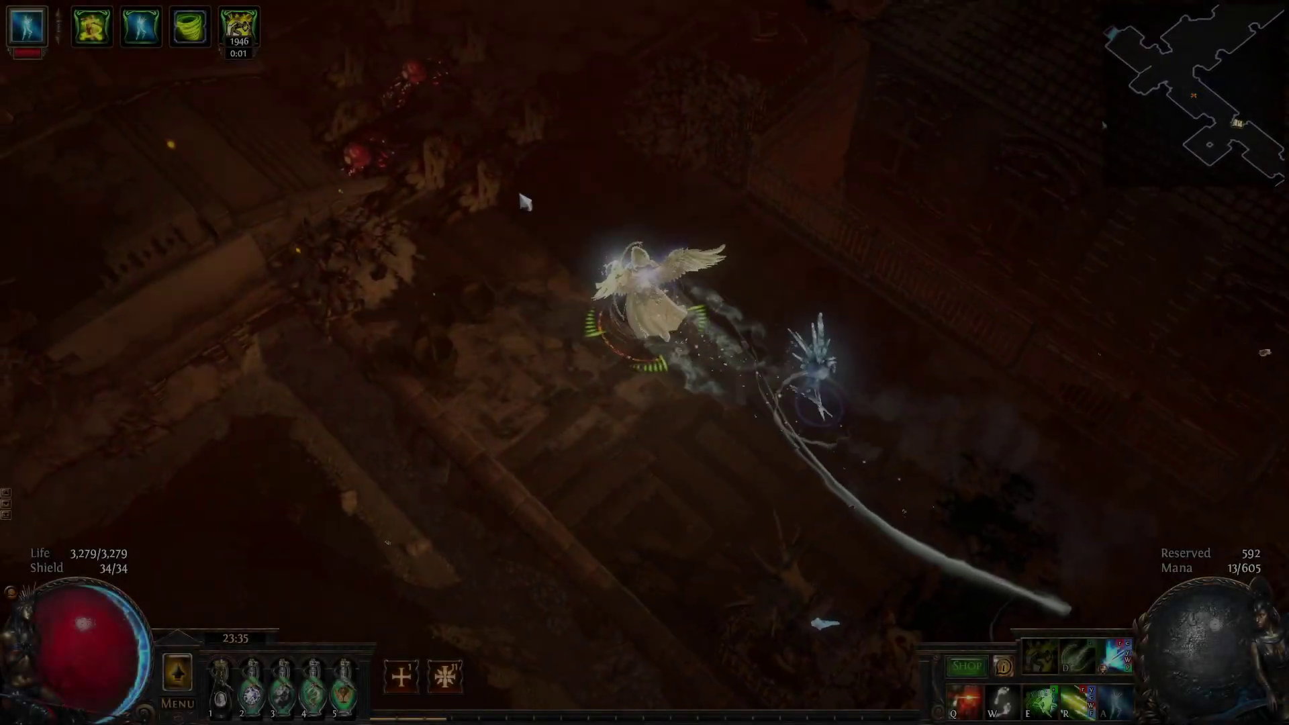
- Exclude Body Armours and Helmets from the chaos recipe rares and apply the rewritten filter in Path of Exile
mouse_move(526, 202)
left_mouse_down()
mouse_move(664, 165)
mouse_move(924, 176)
mouse_move(915, 135)
mouse_move(825, 210)
mouse_move(816, 267)
left_mouse_up()
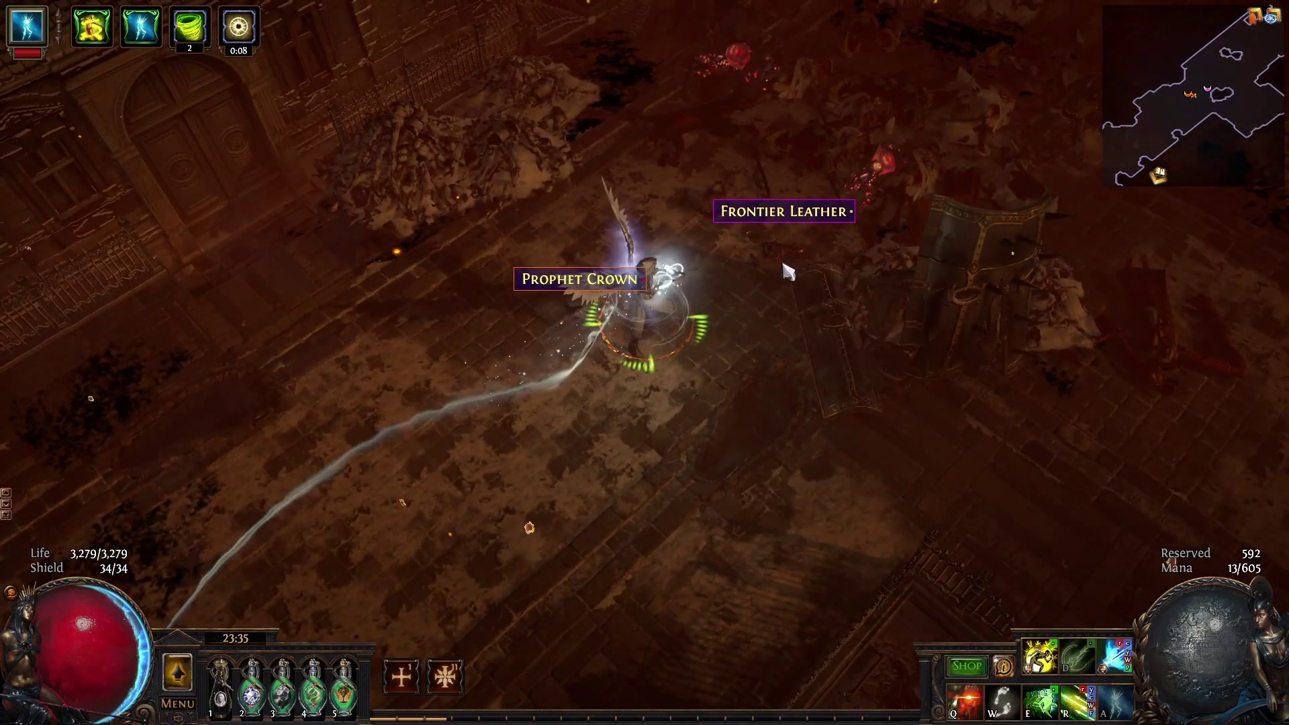
key("F7")
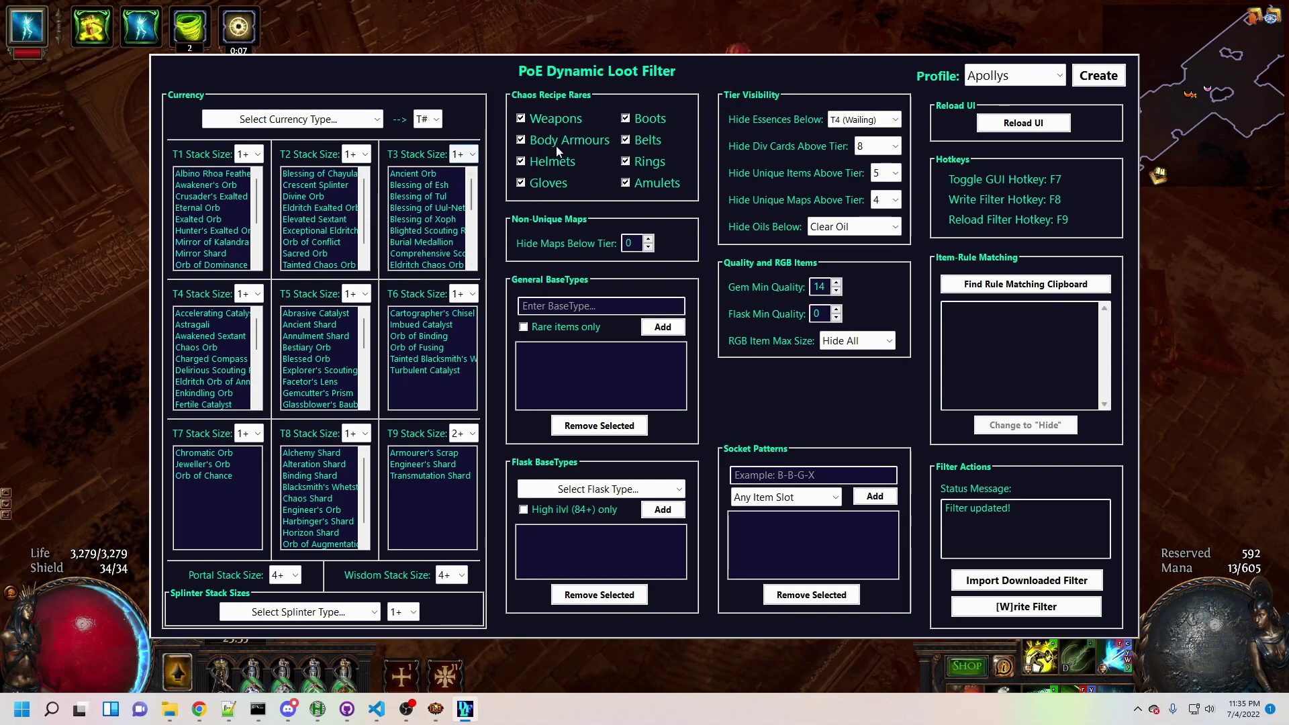
key("F8")
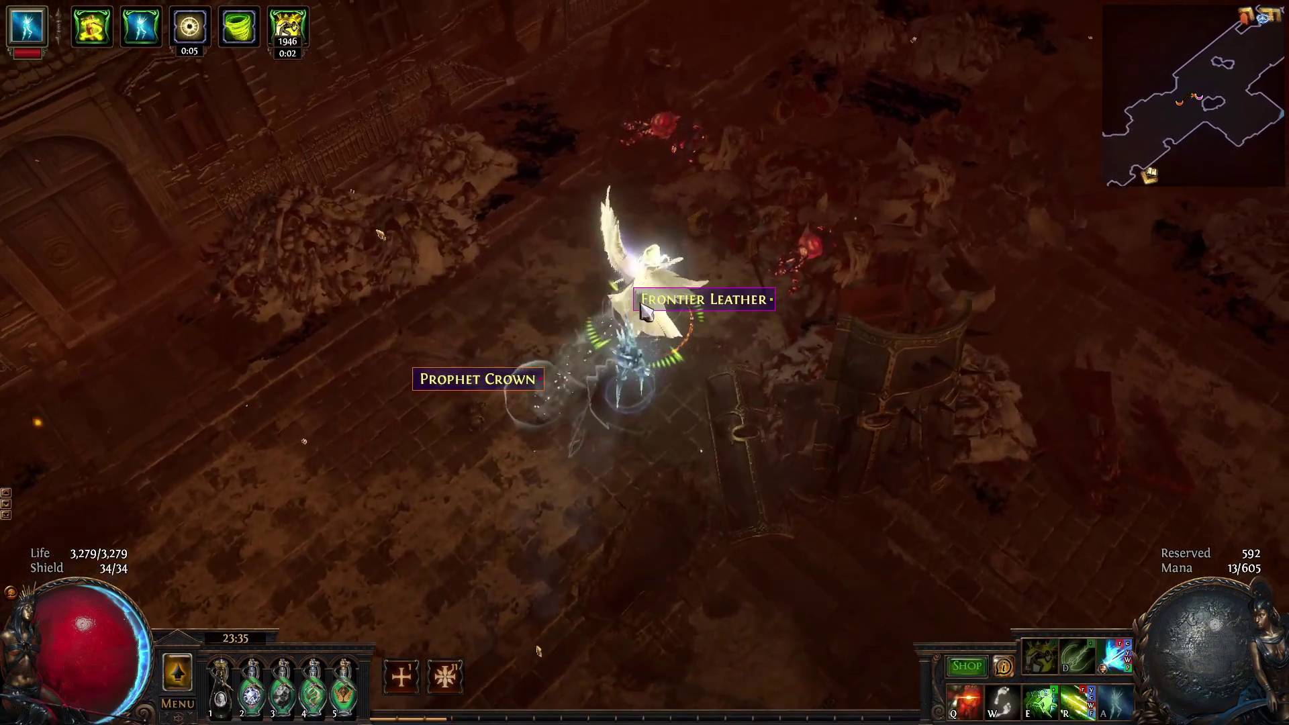
key("F9")
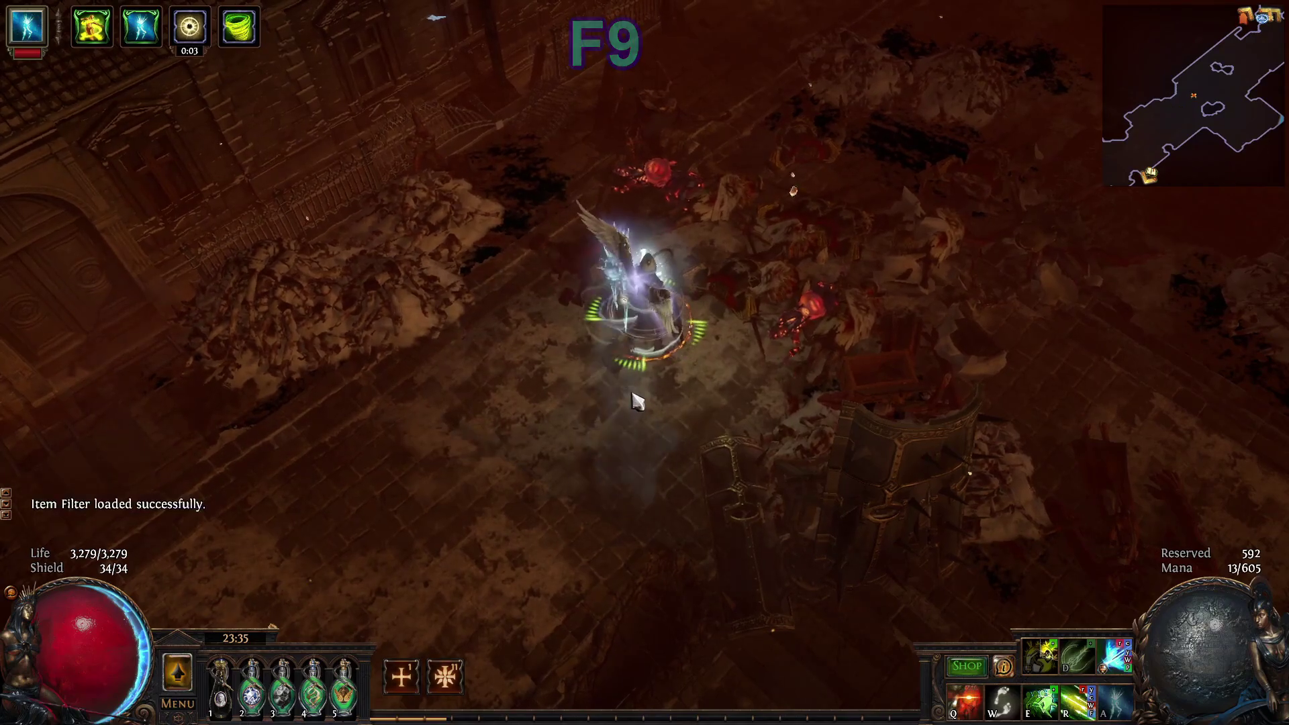
key("e")
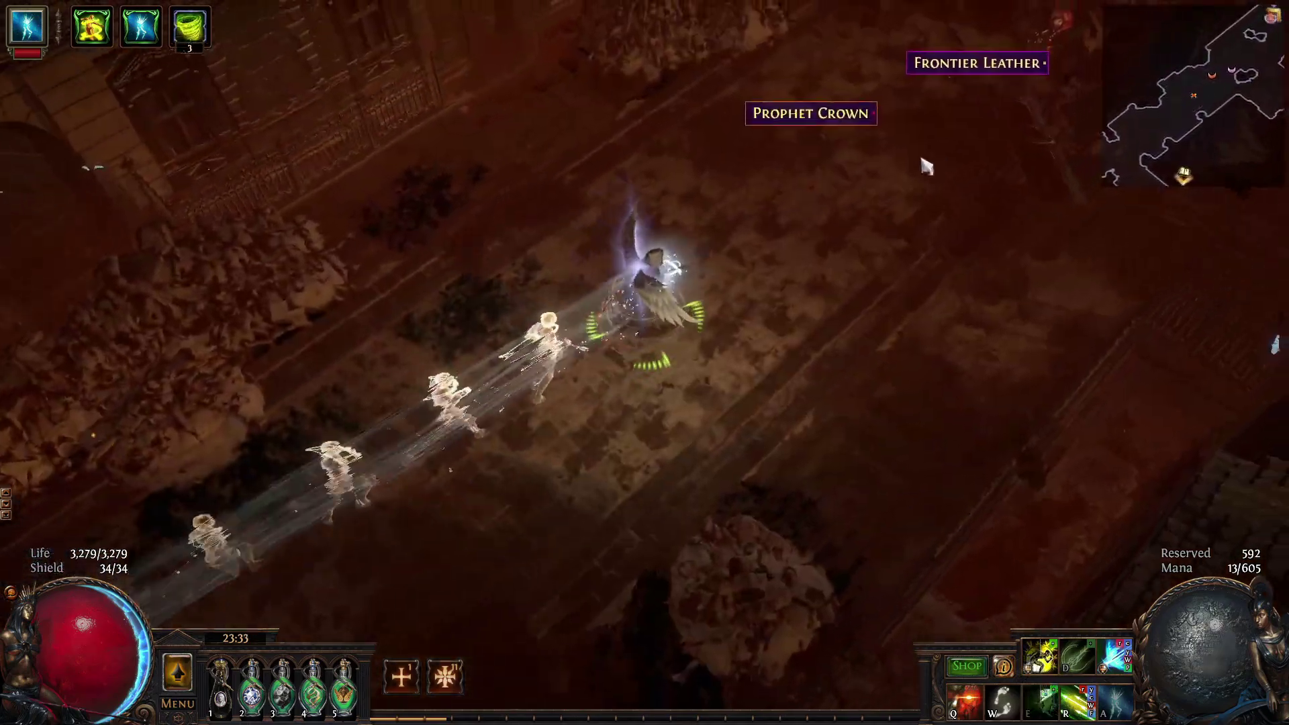
key("F7")
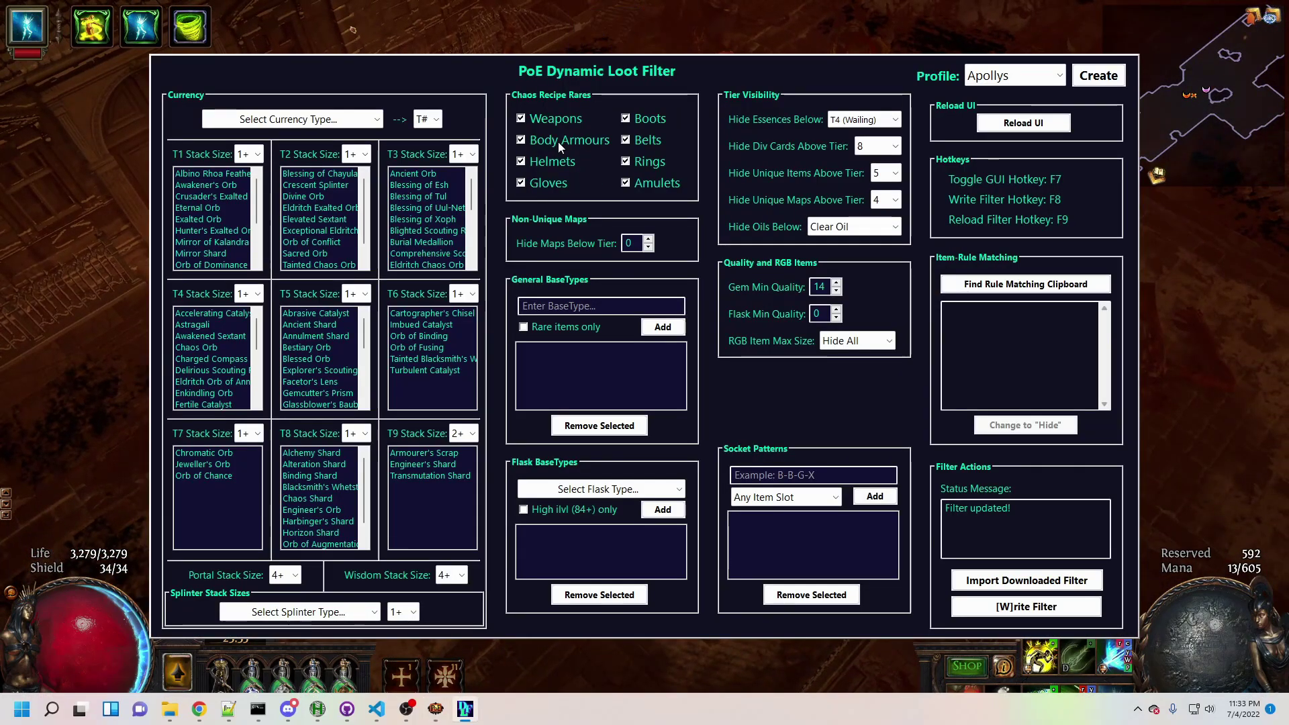
key("F8")
key("F9")
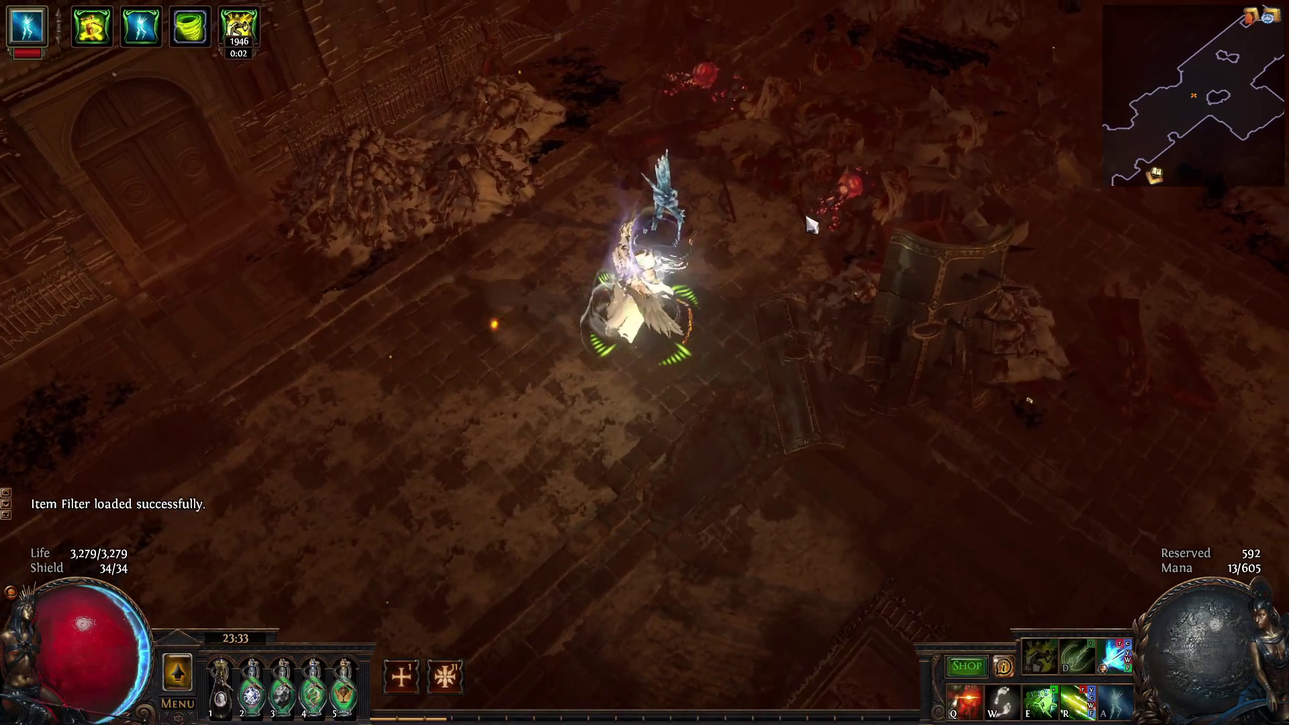
left_click(810, 225)
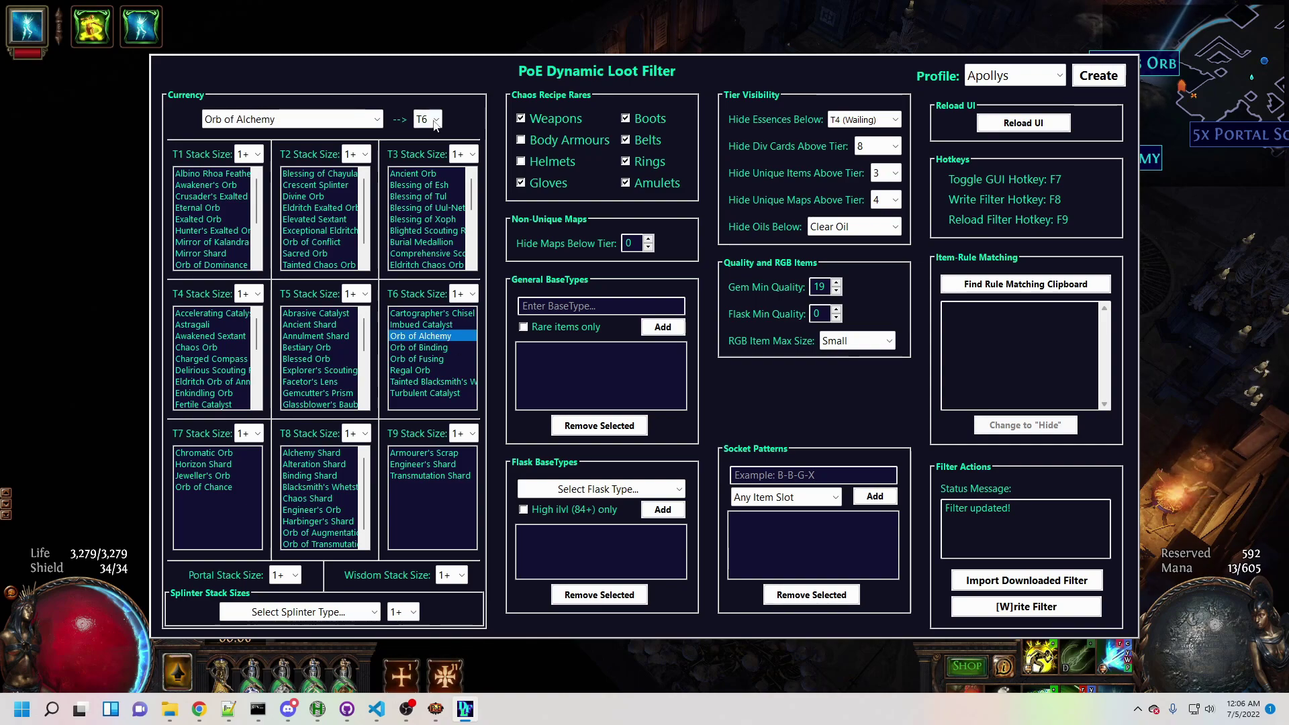
- Move Orb of Alchemy to currency tier T9 and set the T9 stack size to 2+
left_click(430, 257)
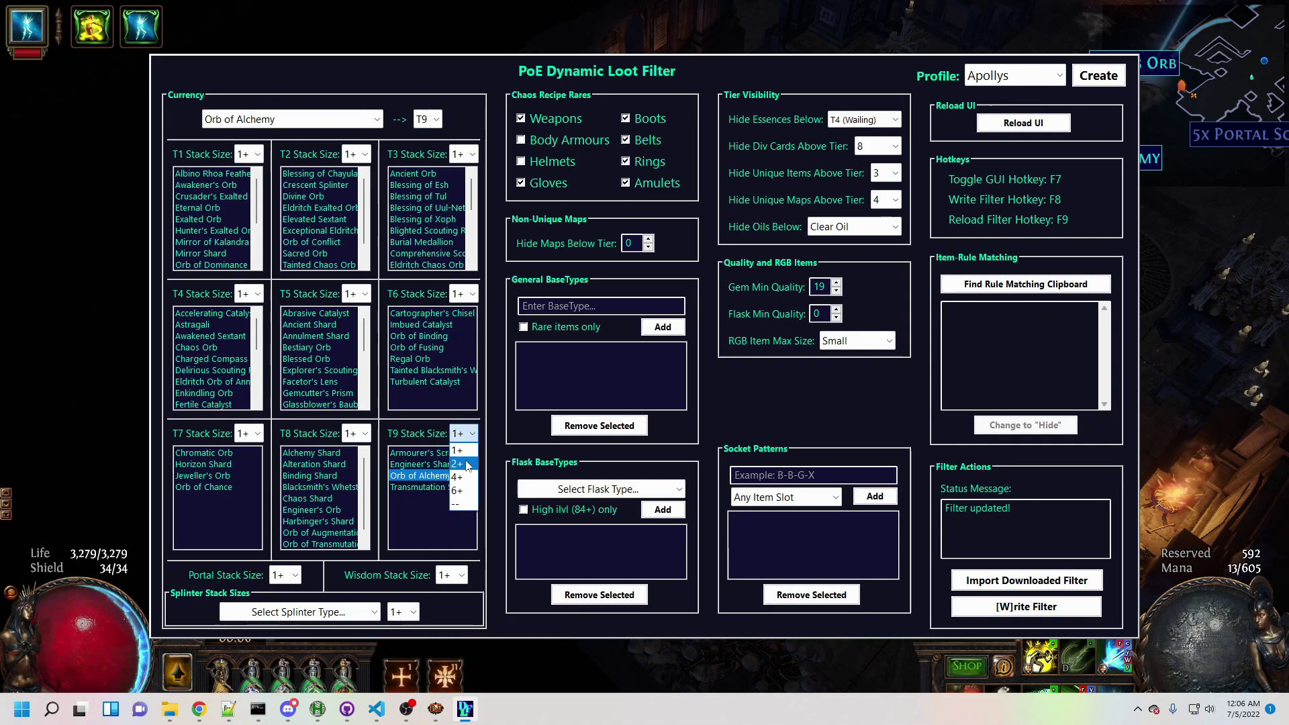
left_click(464, 463)
- Set the portal scroll stack size to 4+ and the wisdom scroll stack size to --, and apply the filter
left_click(283, 574)
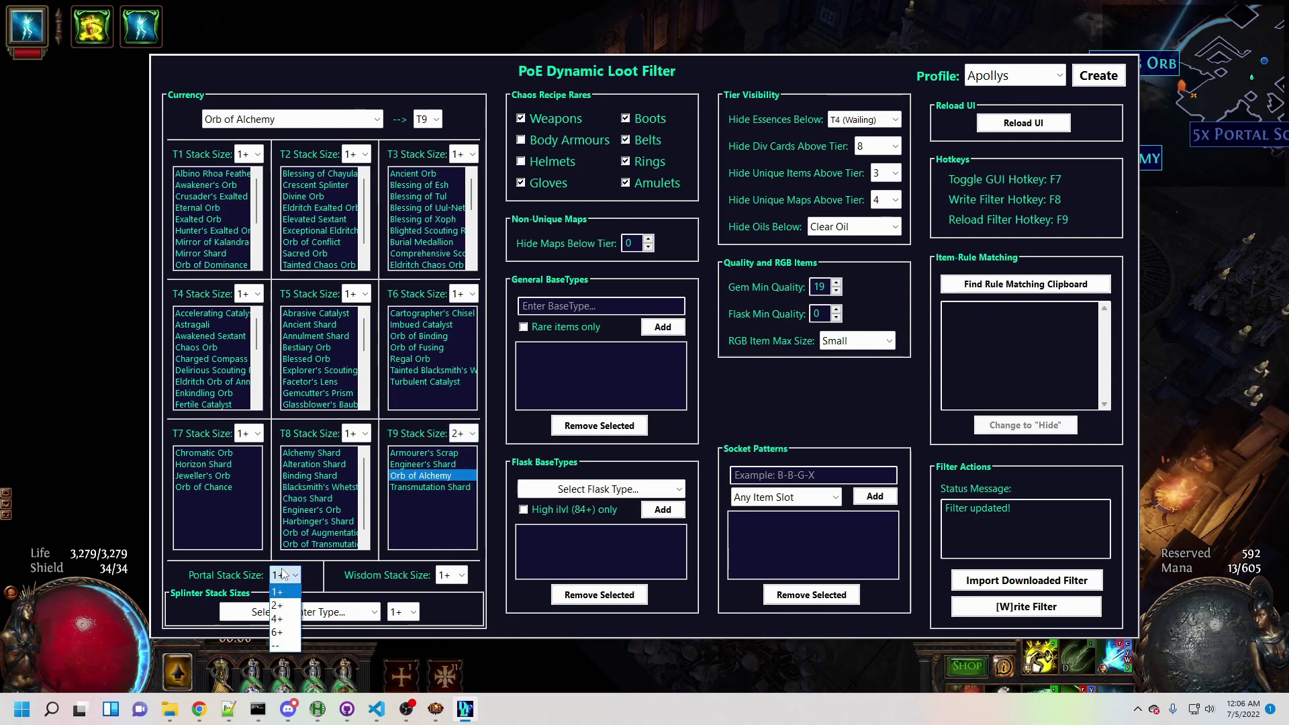
left_click(282, 618)
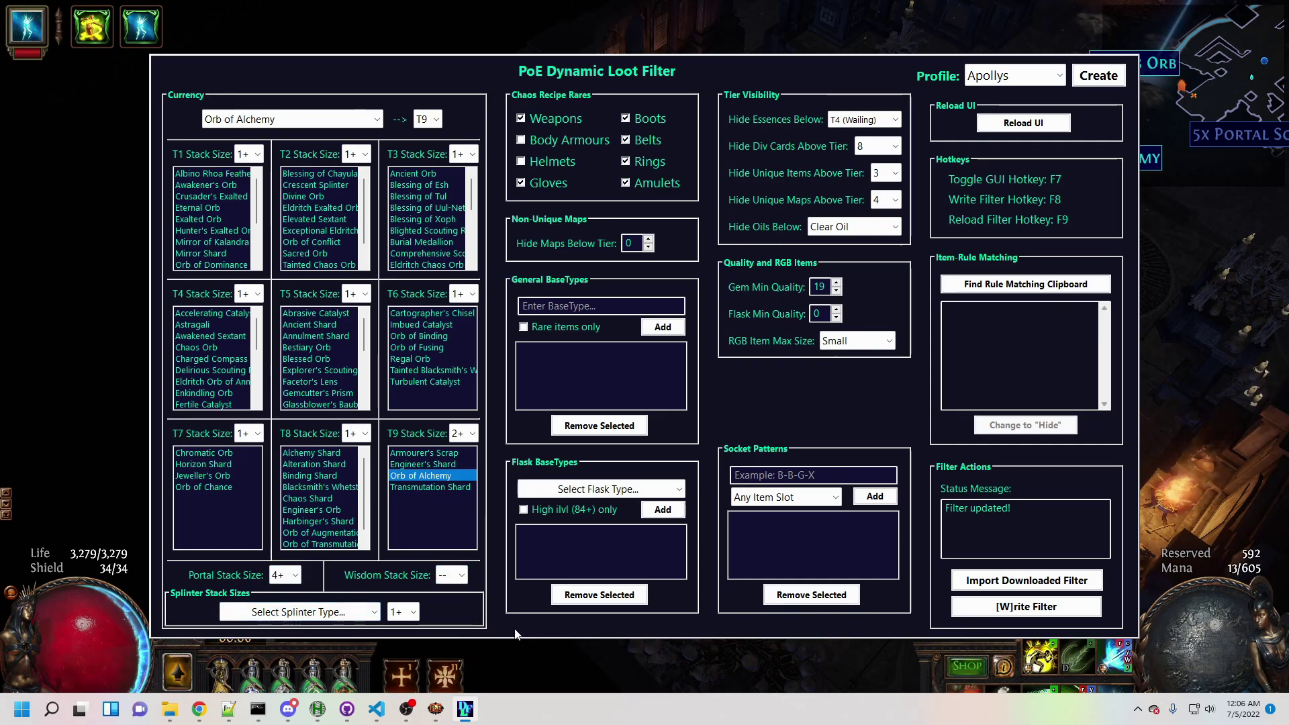
key("F7")
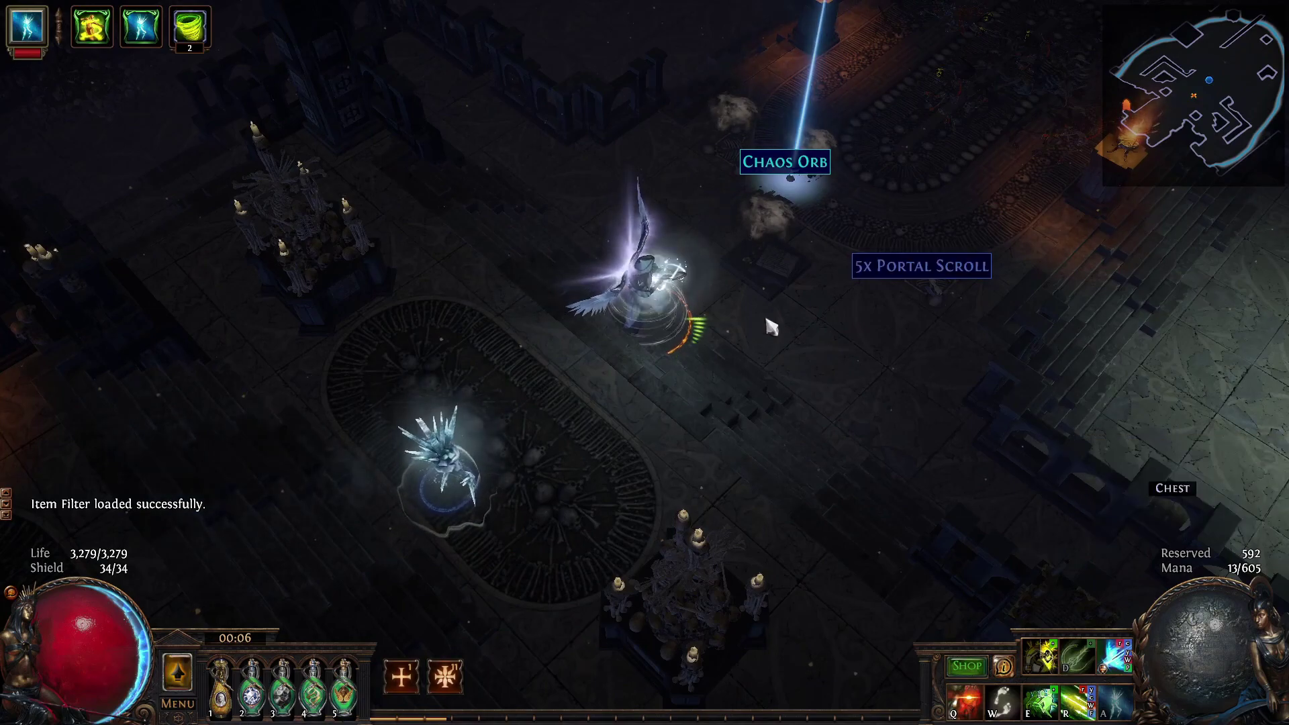
- Move the character over to the dropped Chaos Orb
left_click(791, 290)
left_click(767, 314)
left_click(576, 193)
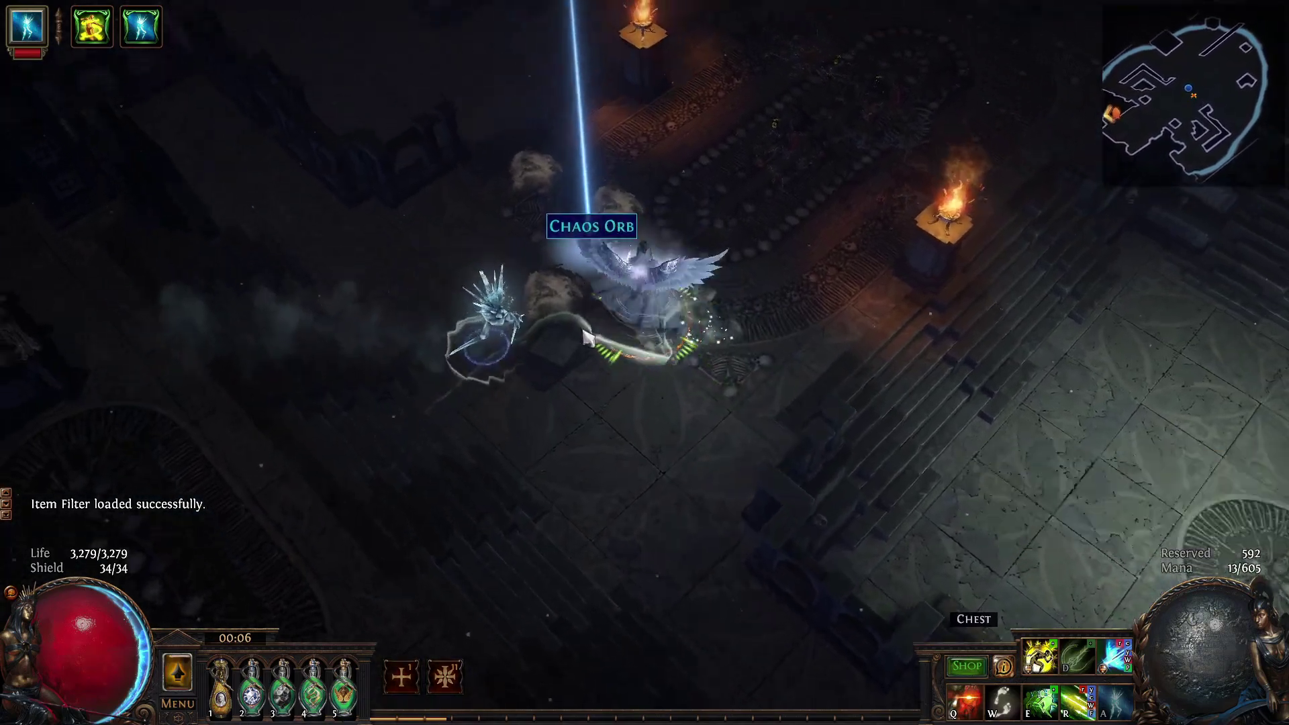
left_click(582, 332)
mouse_move(718, 234)
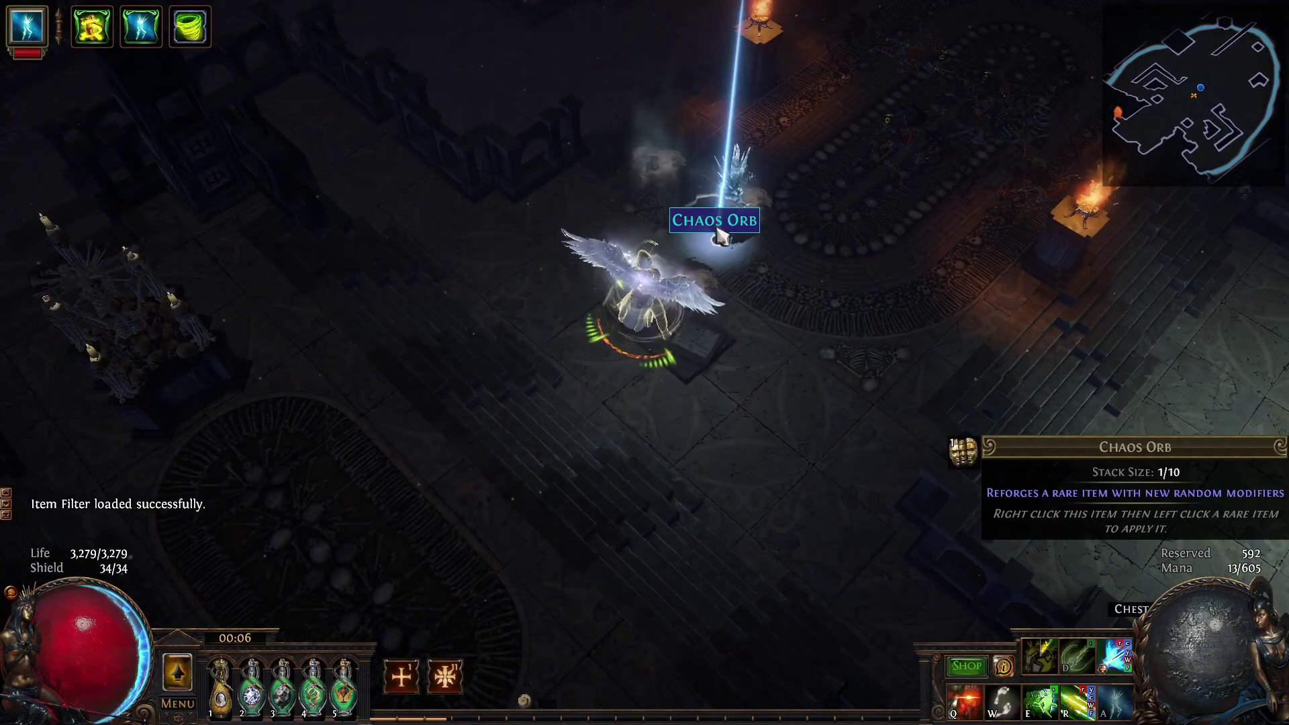
- Move Chaos Orb to currency tier T9 and write the filter
key("F7")
left_click(323, 119)
key("c")
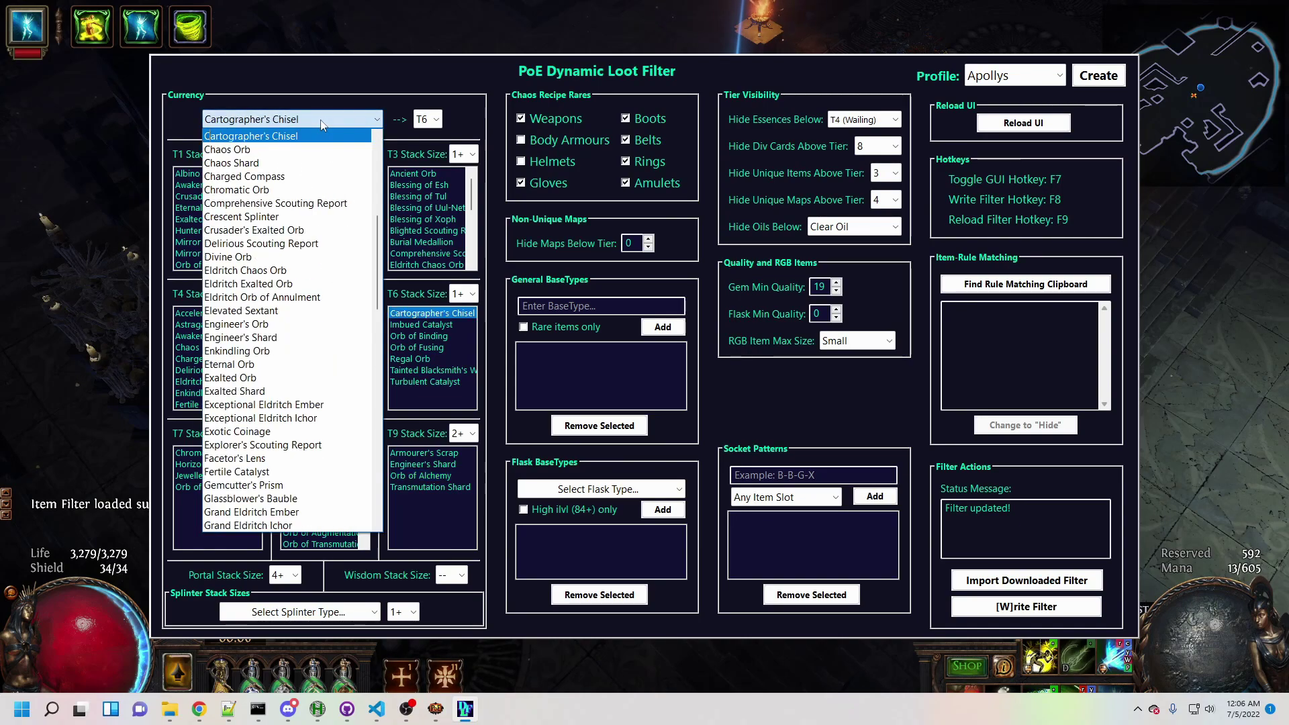
left_click(240, 156)
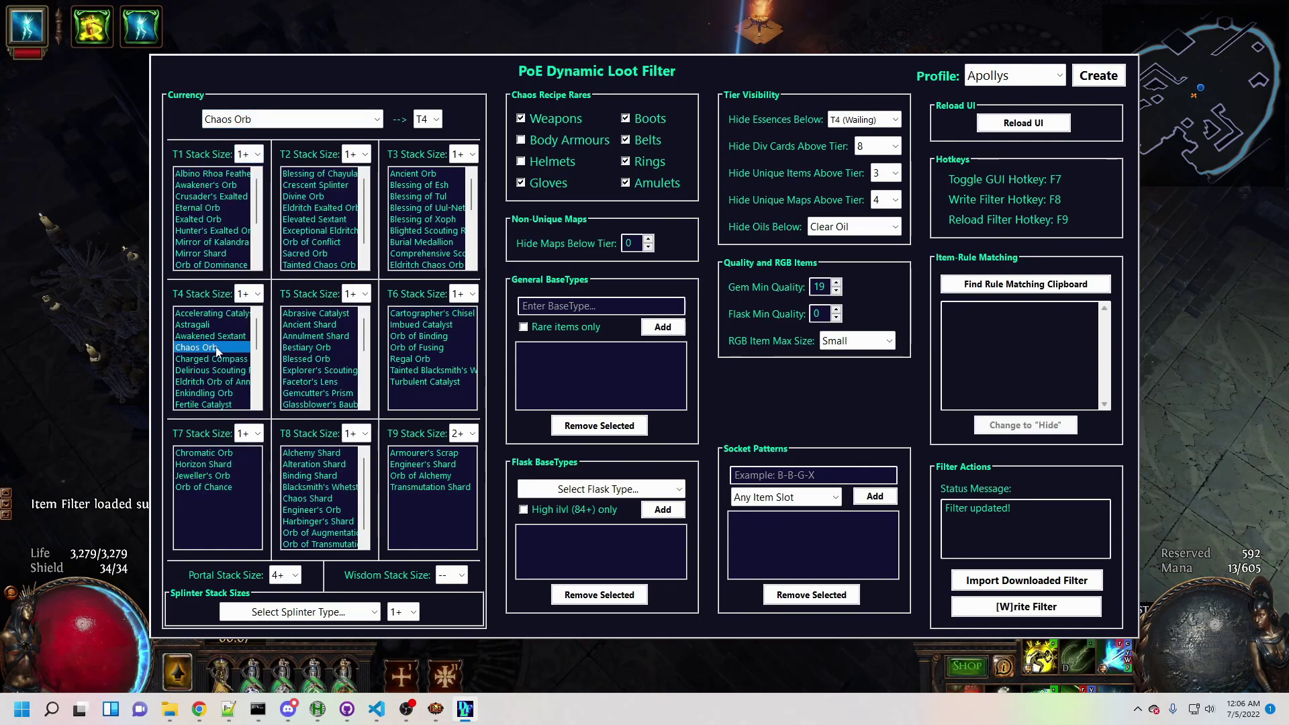
left_click(435, 121)
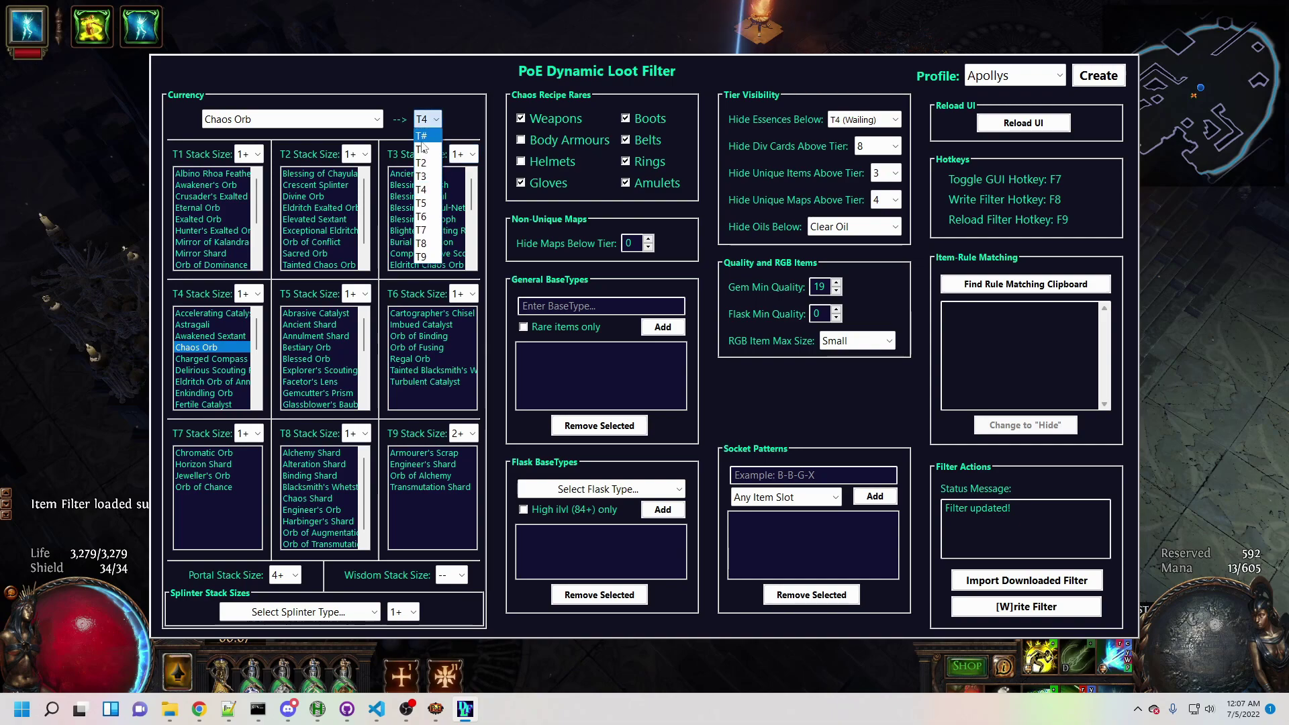
left_click(420, 257)
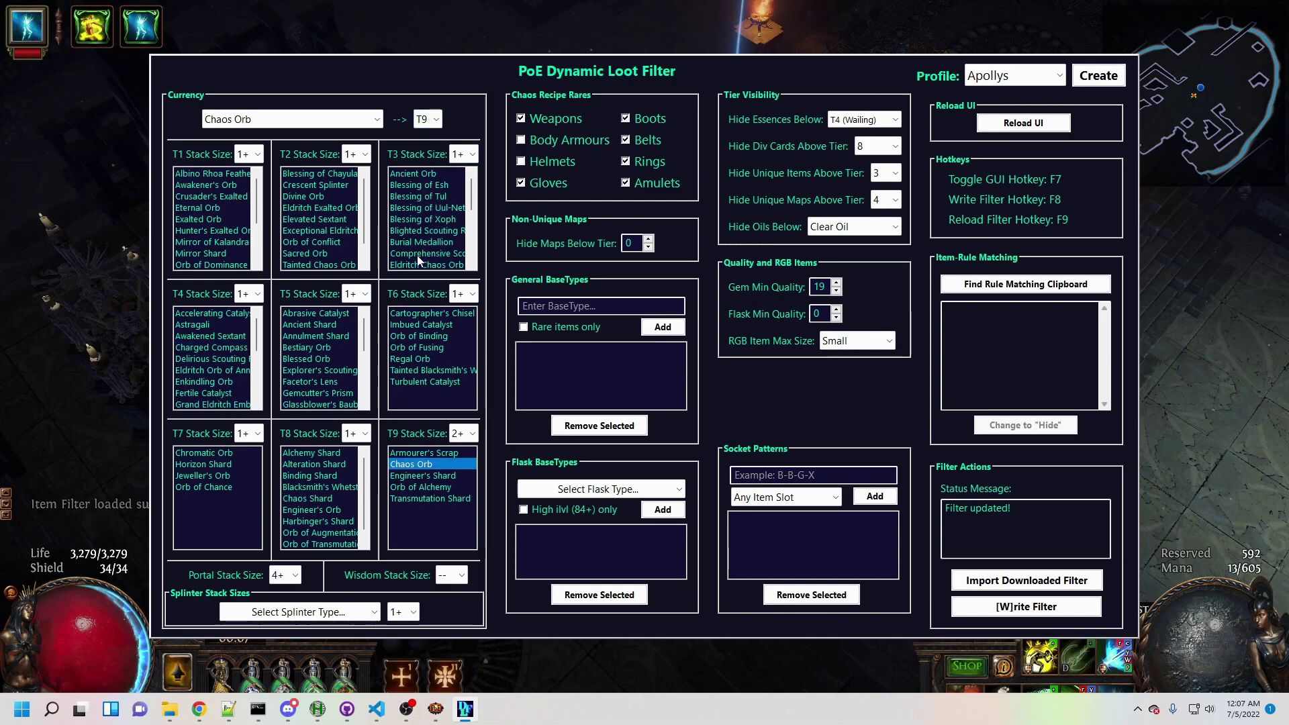
left_click(1021, 611)
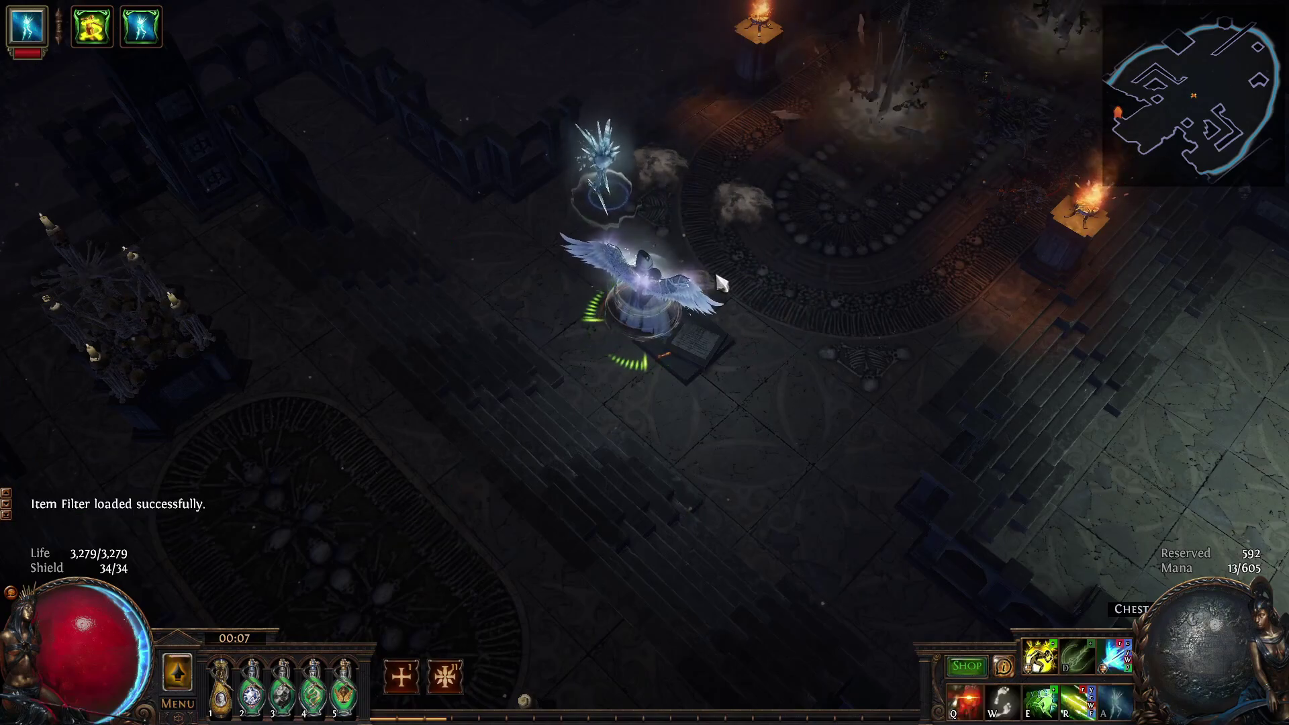
- Return Chaos Orb to currency tier T4 and write the filter again
key("F7")
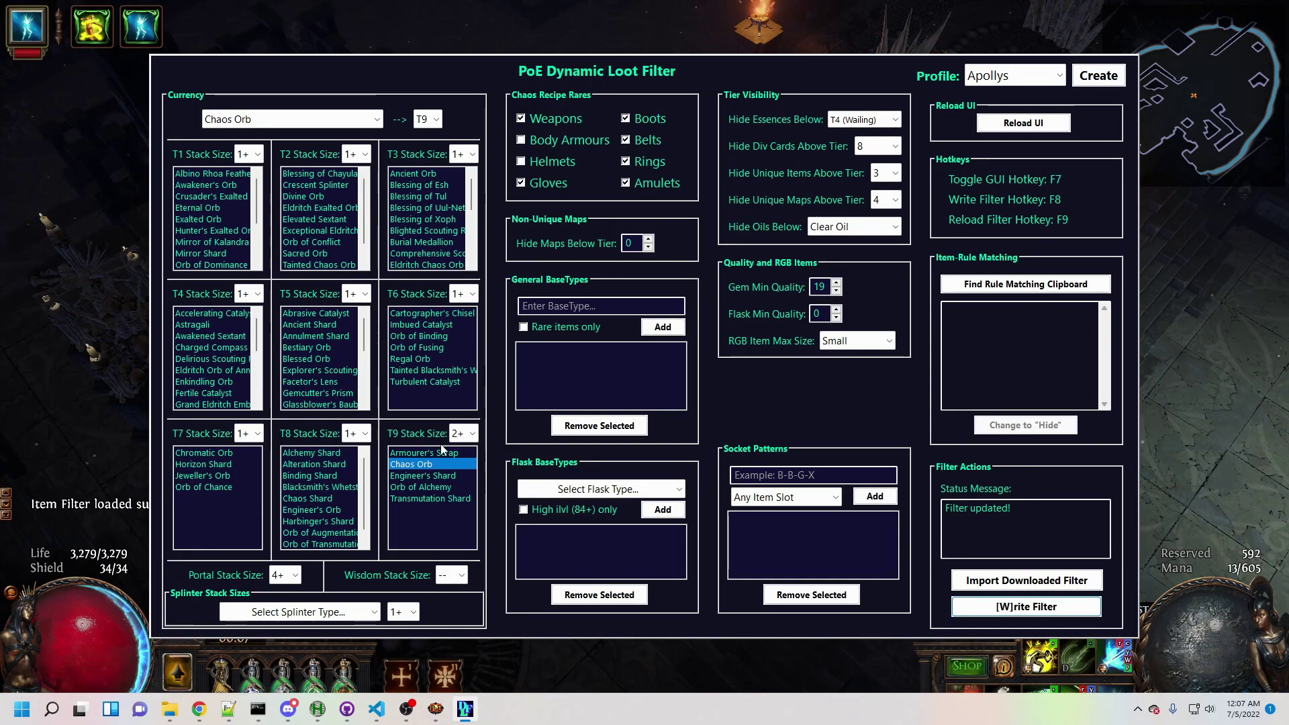
left_click(421, 121)
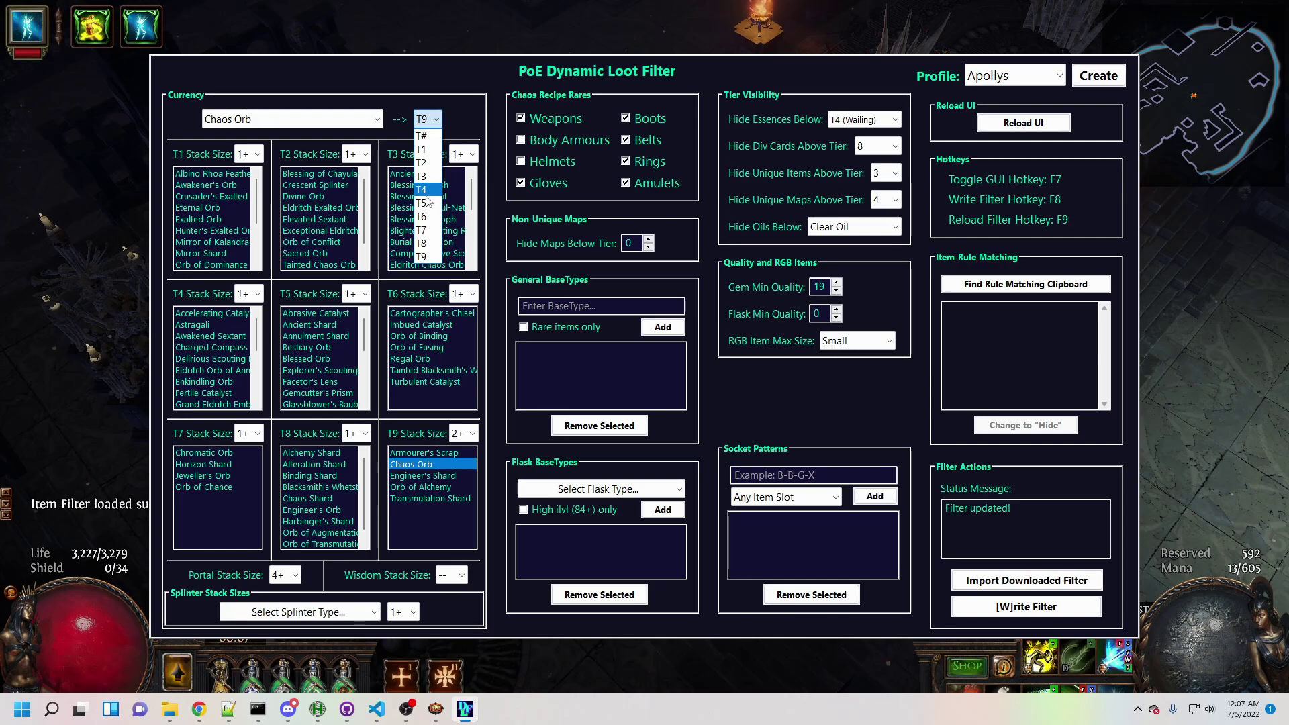
key("F8")
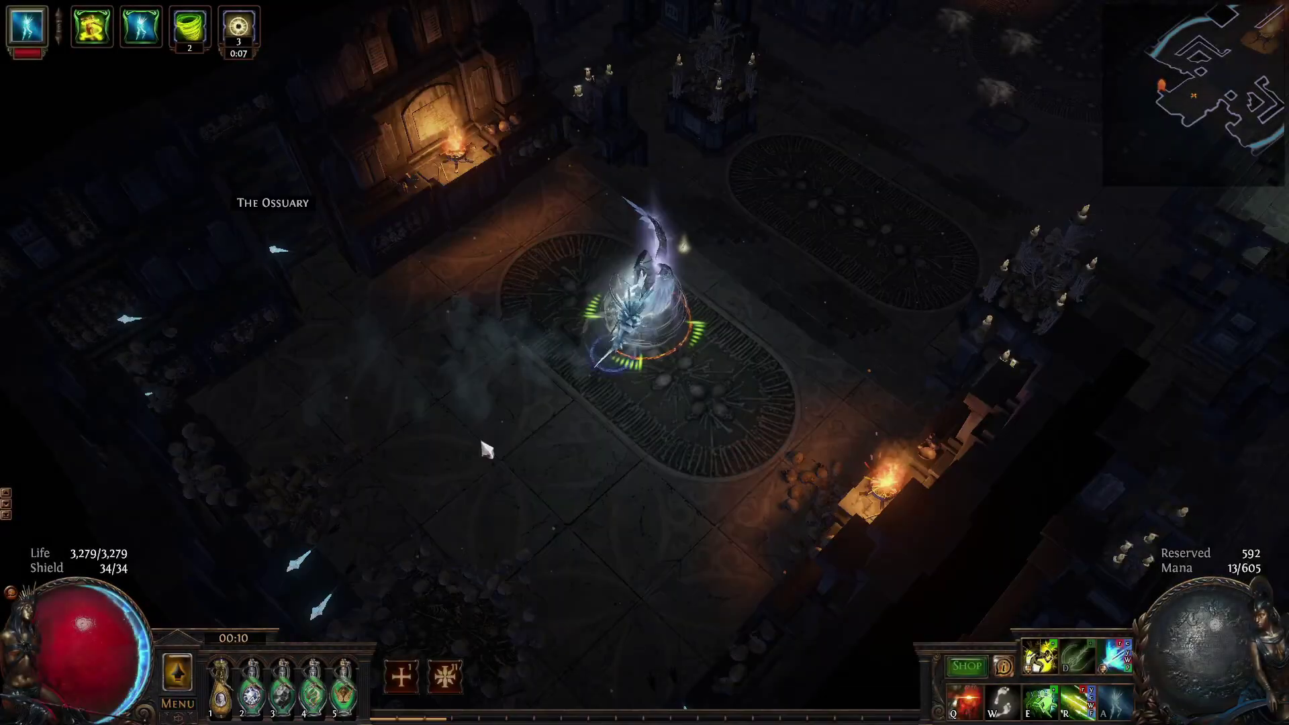
- Write the filter with the T8 and T9 stack sizes set to -- and Horizon Shard moved to tier T9
right_click(465, 477)
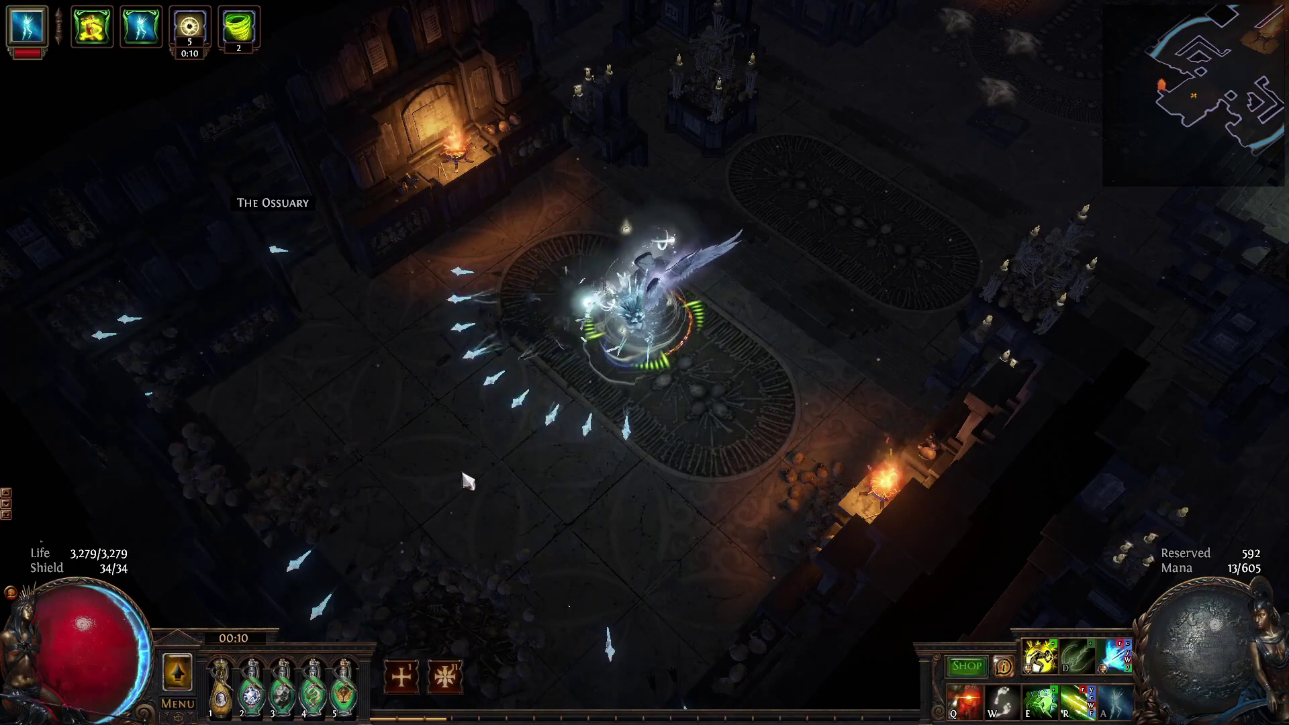
right_click(463, 474)
key("F7")
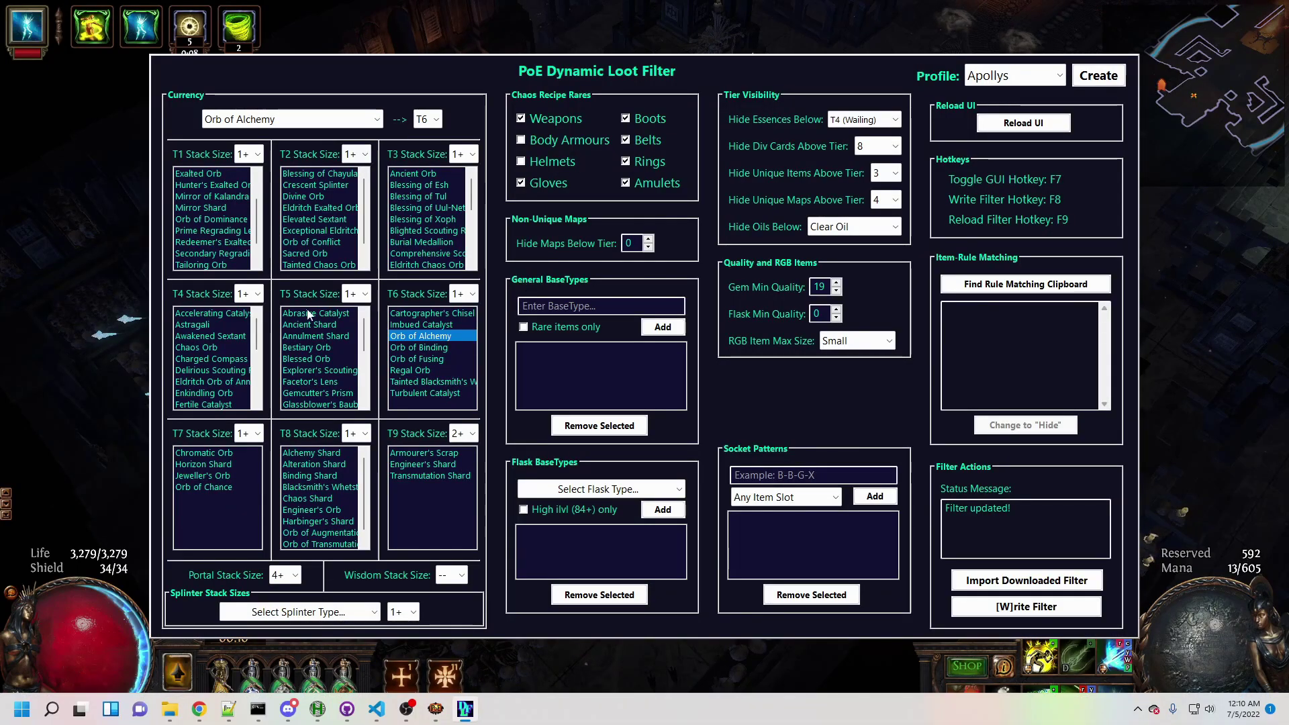
left_click(362, 504)
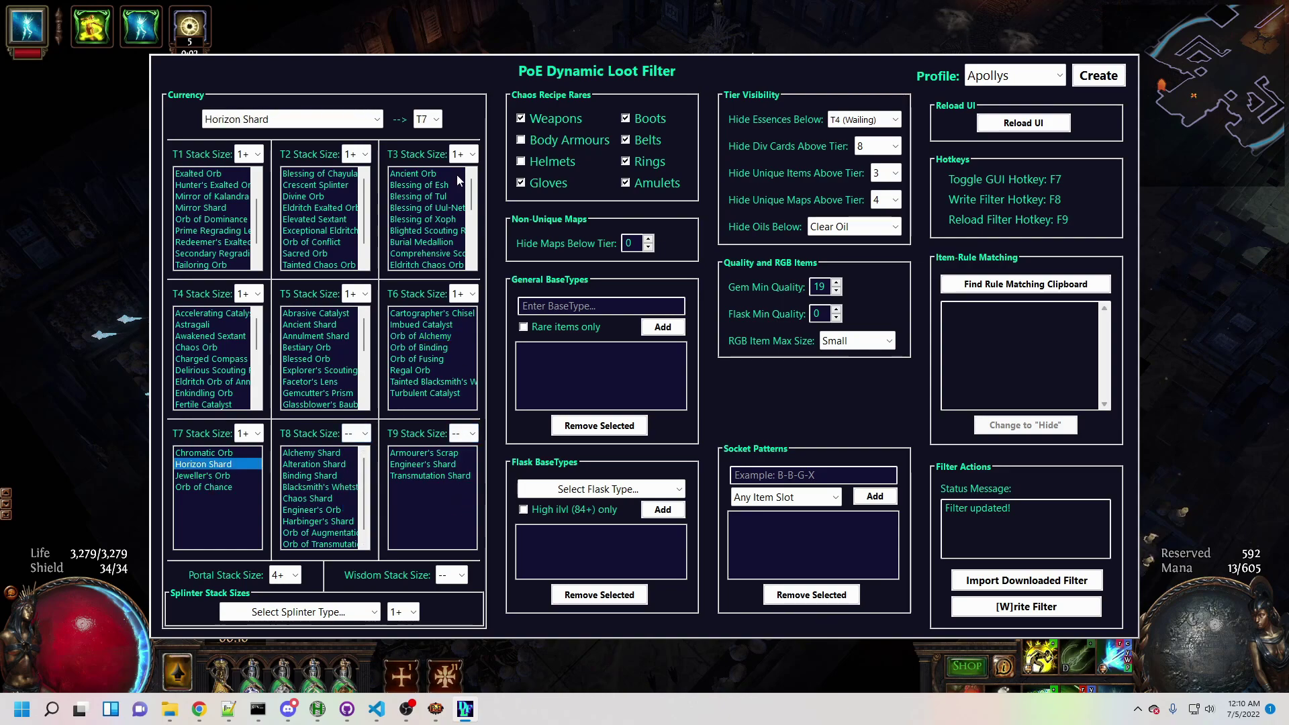
left_click(422, 258)
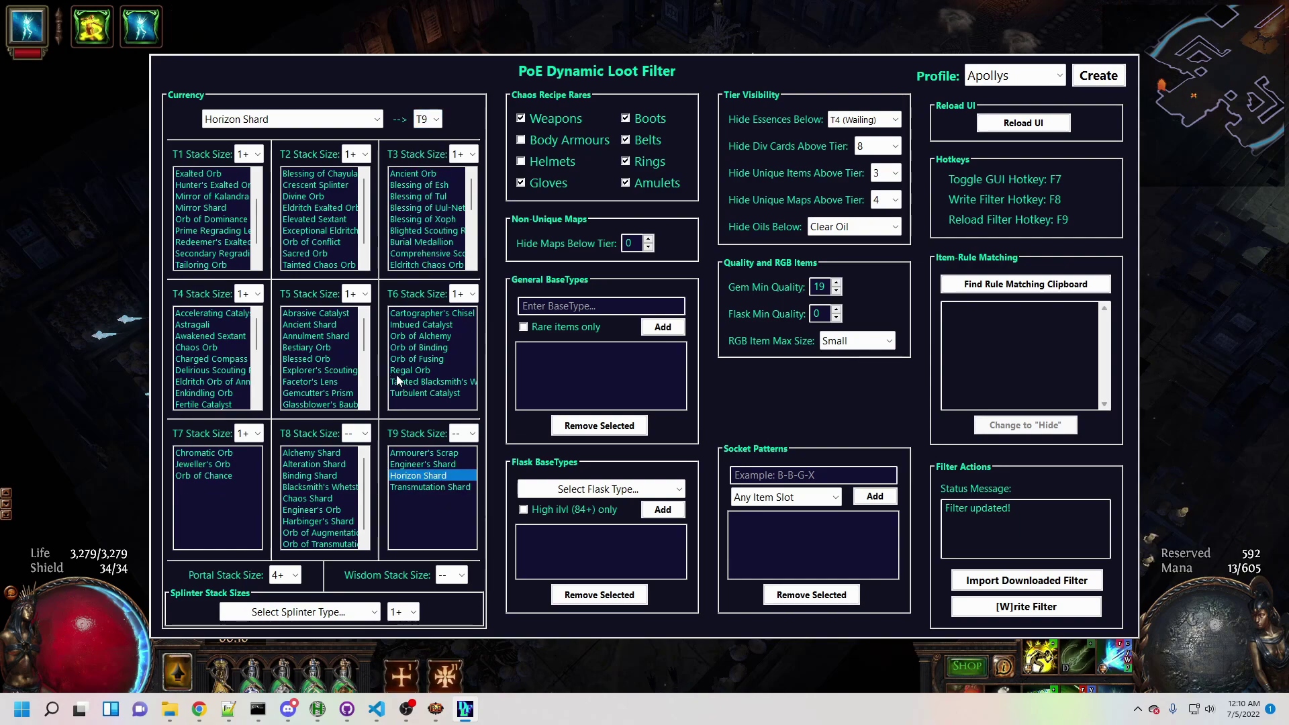
key("F8")
- Set the T6 and T7 currency stack sizes to 2+ and apply the filter
left_click(861, 196)
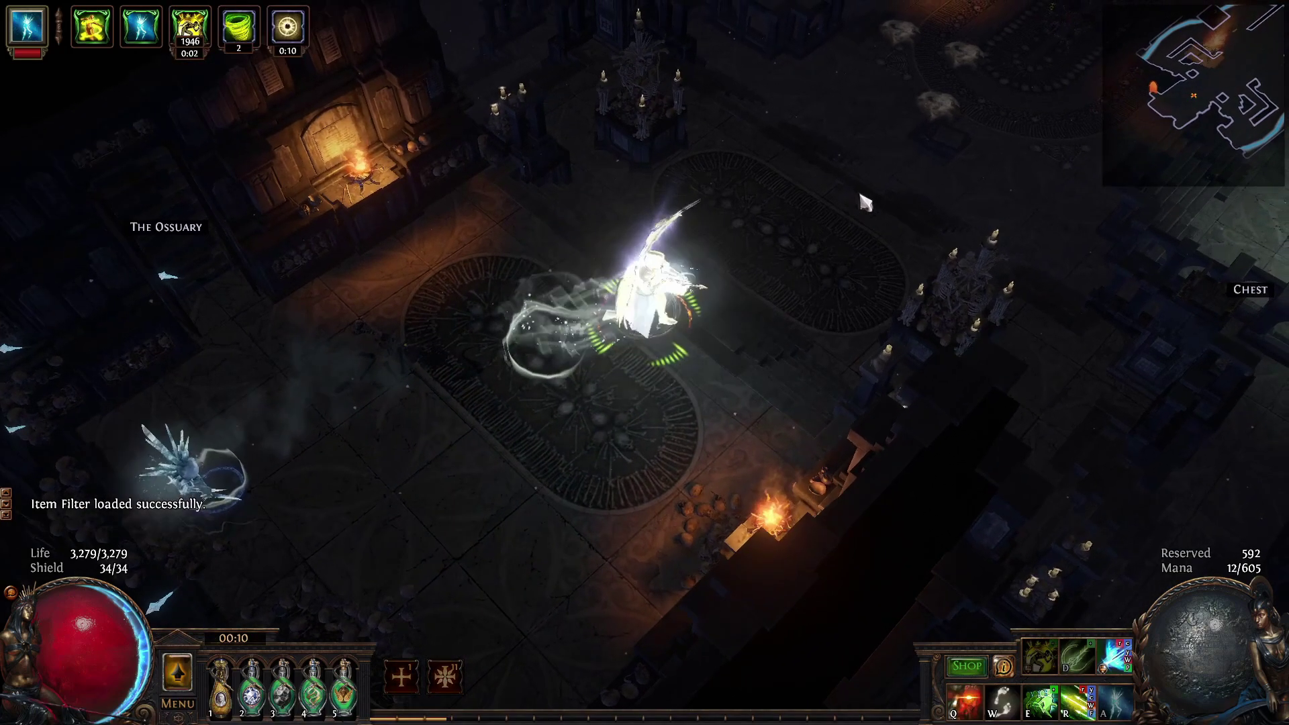
left_click(865, 203)
key("F7")
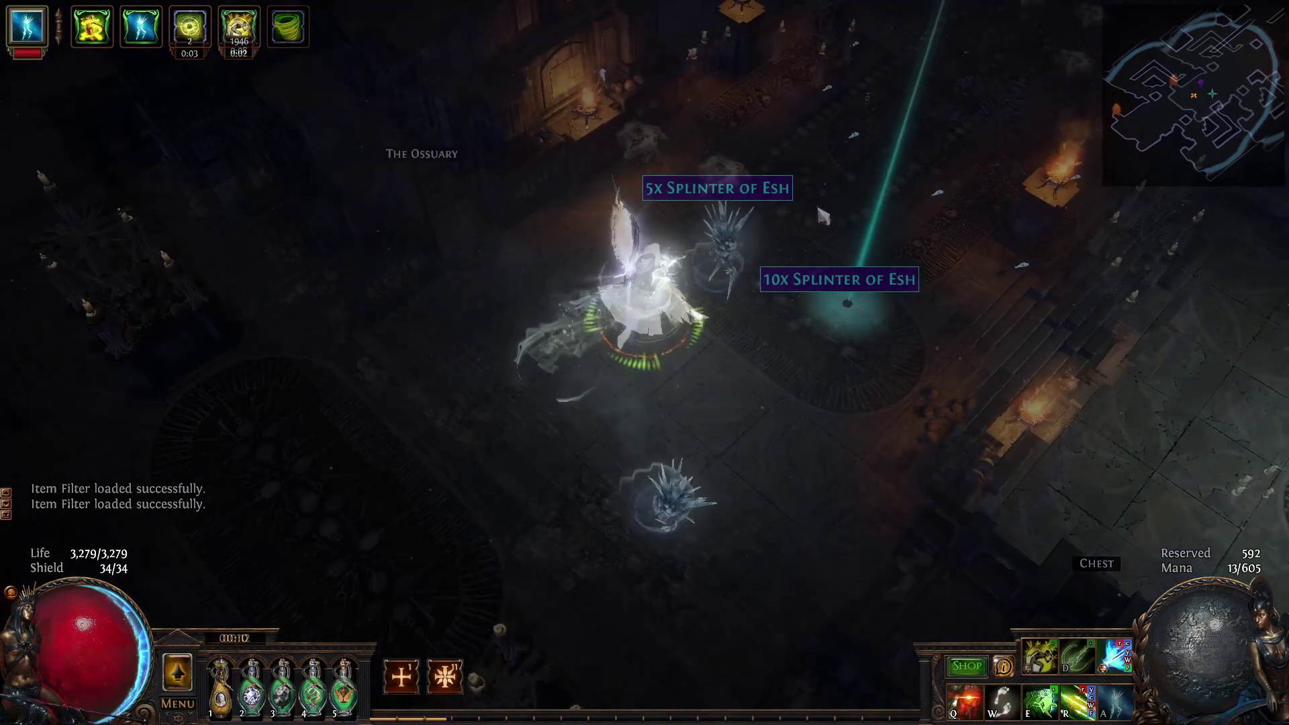
- Set the Splinter of Esh stack size to 8+ and apply the rewritten filter in the game
key("F7")
left_click(369, 612)
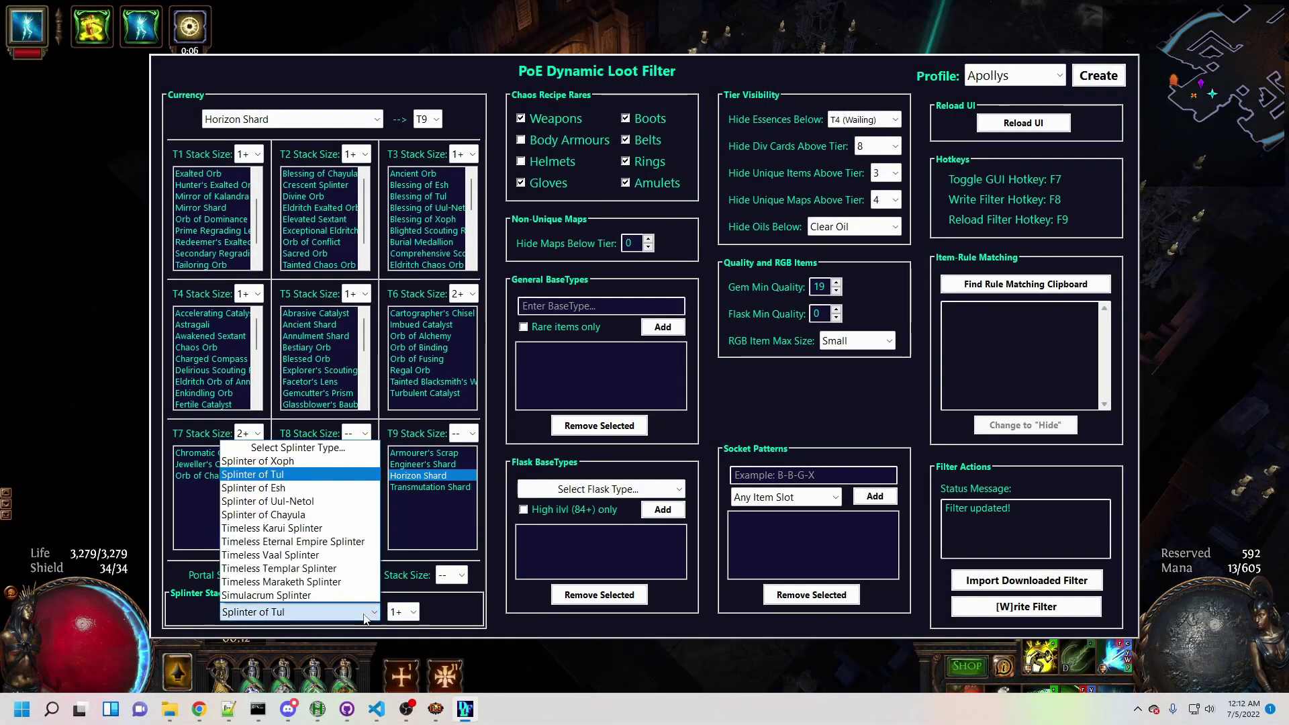
left_click(314, 463)
left_click(363, 612)
left_click(309, 476)
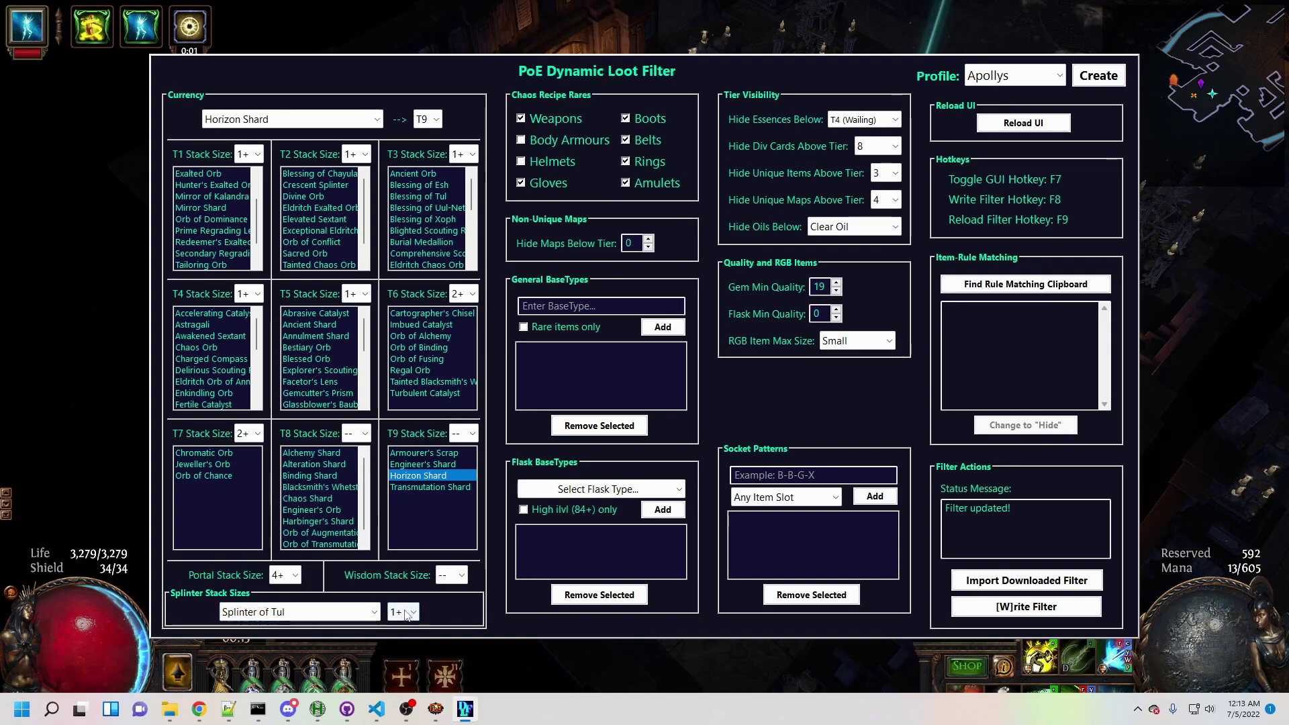
left_click(315, 612)
left_click(293, 490)
left_click(407, 609)
key("F8")
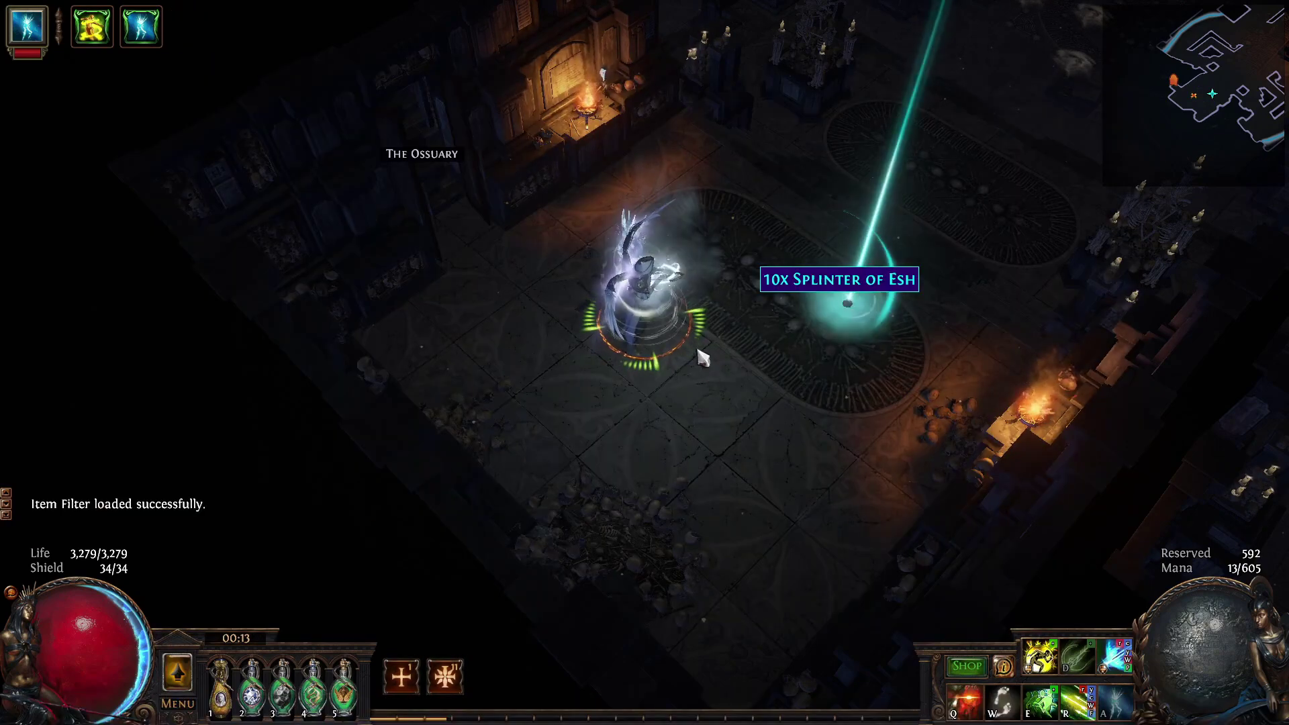
right_click(716, 295)
left_click(803, 290)
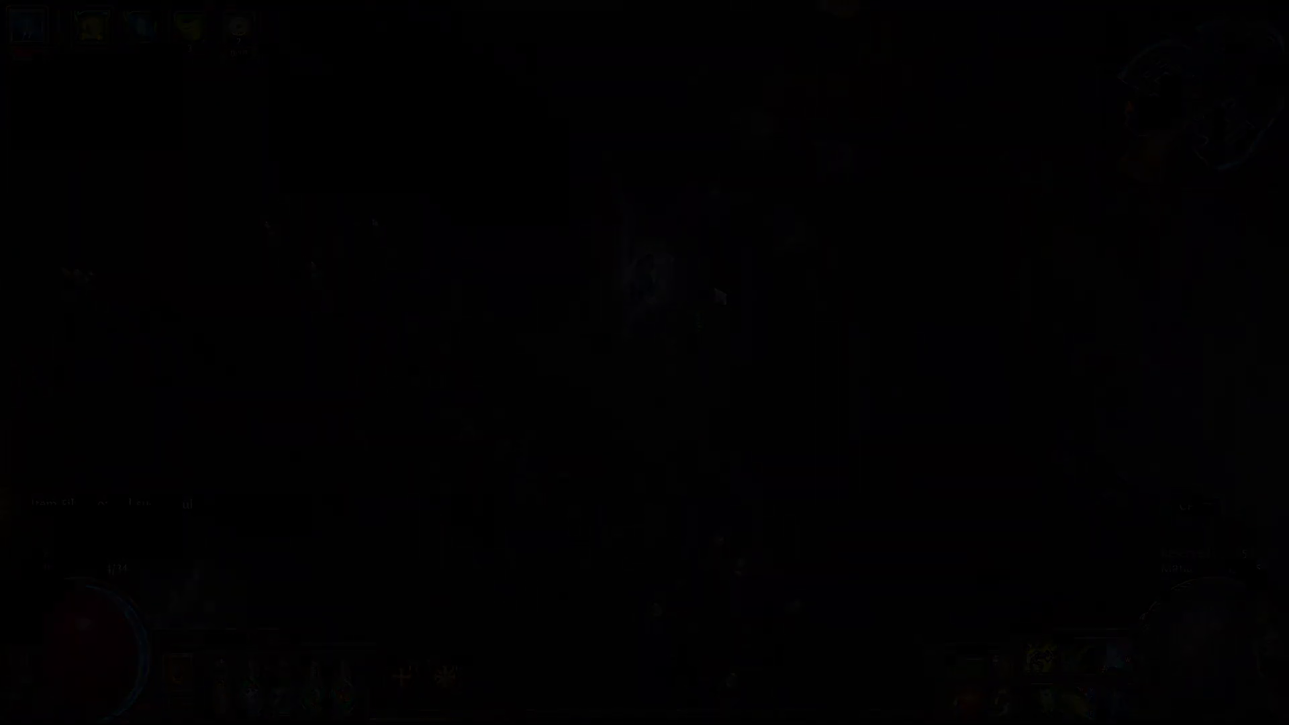
- Include Body Armours, Helmets, Gloves and Amulets in the chaos recipe rares
key("F7")
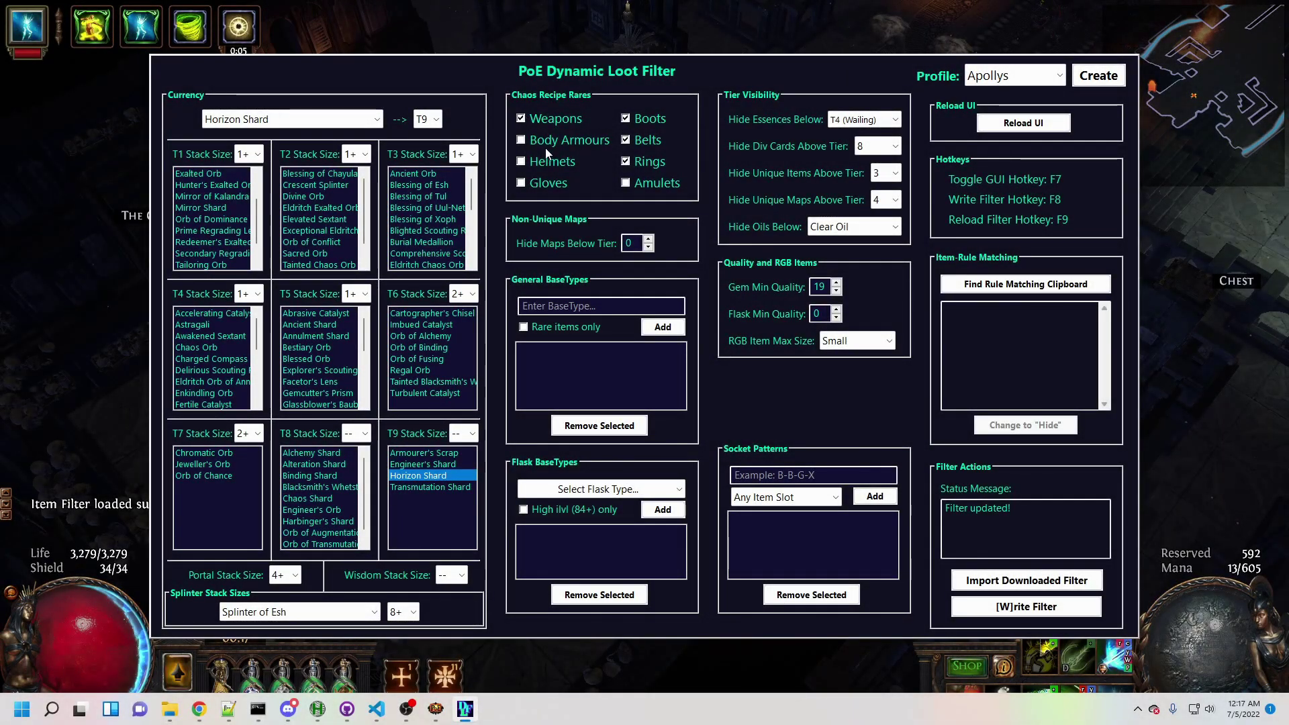
left_click(645, 185)
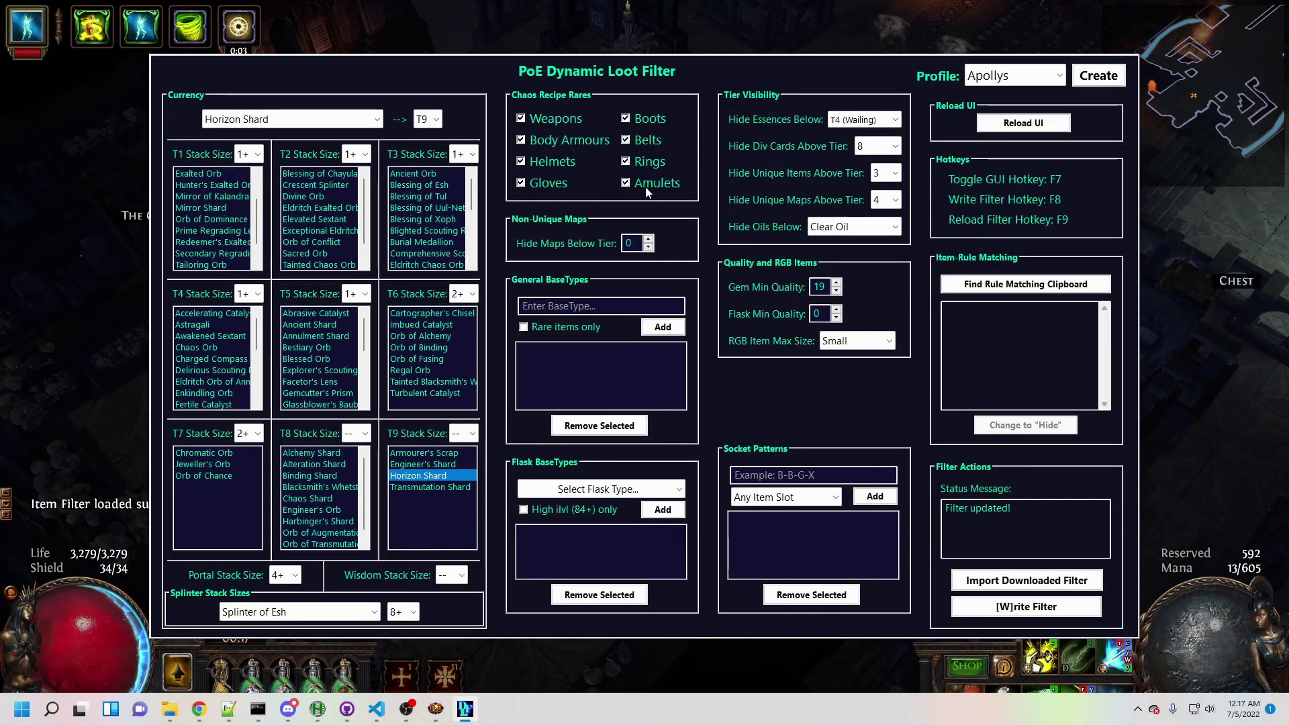
- Apply the filter with all chaos recipe slots included, and again with only Belts and Rings included
key("F8")
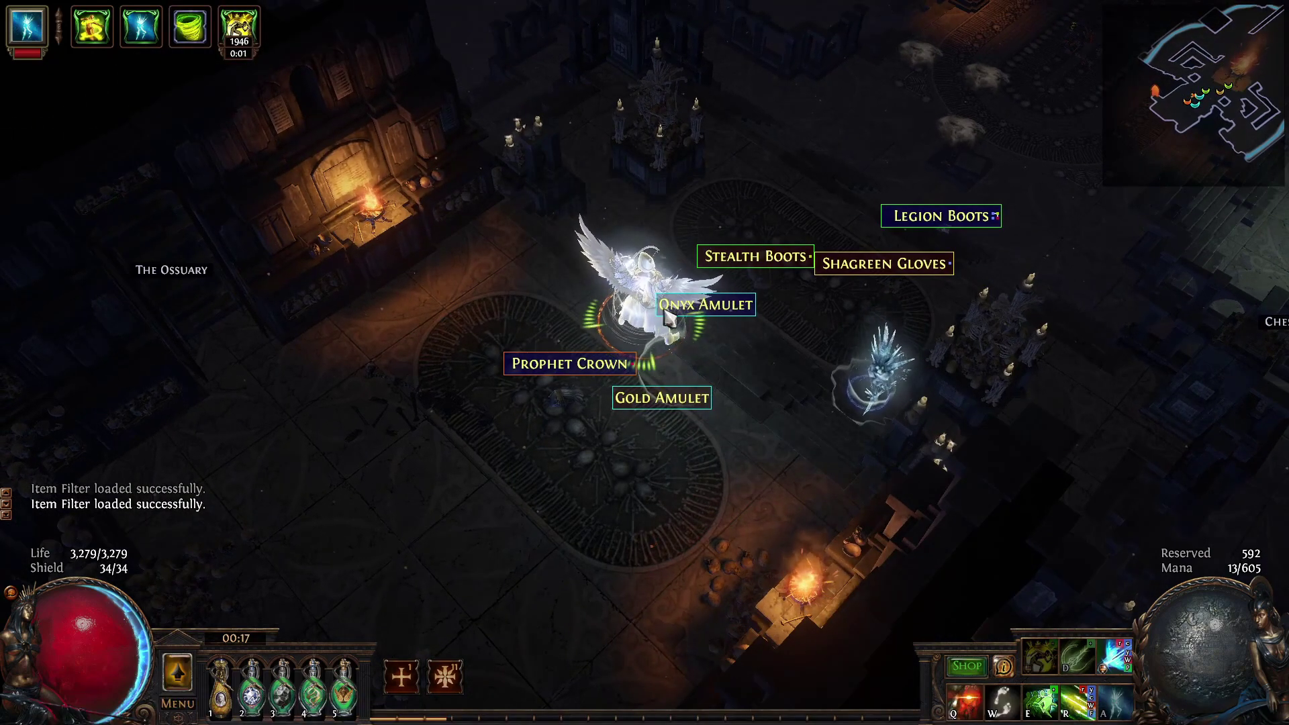
mouse_move(594, 363)
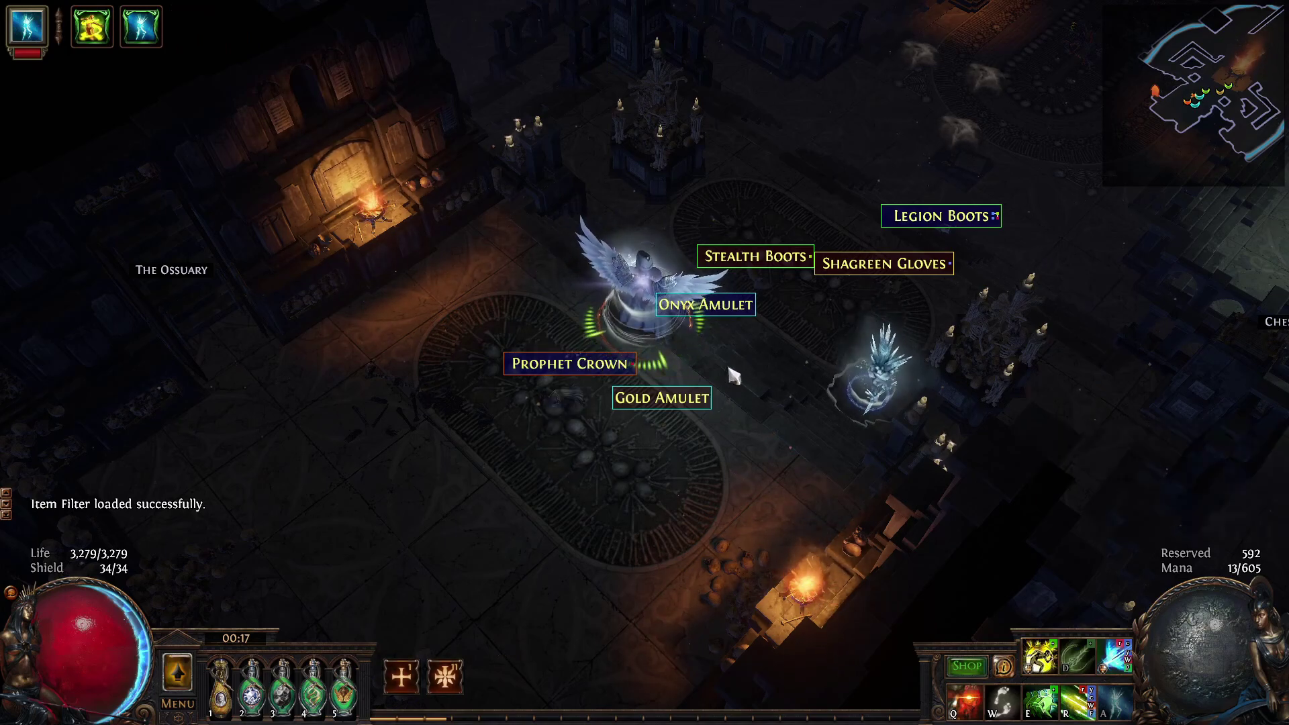
key("F7")
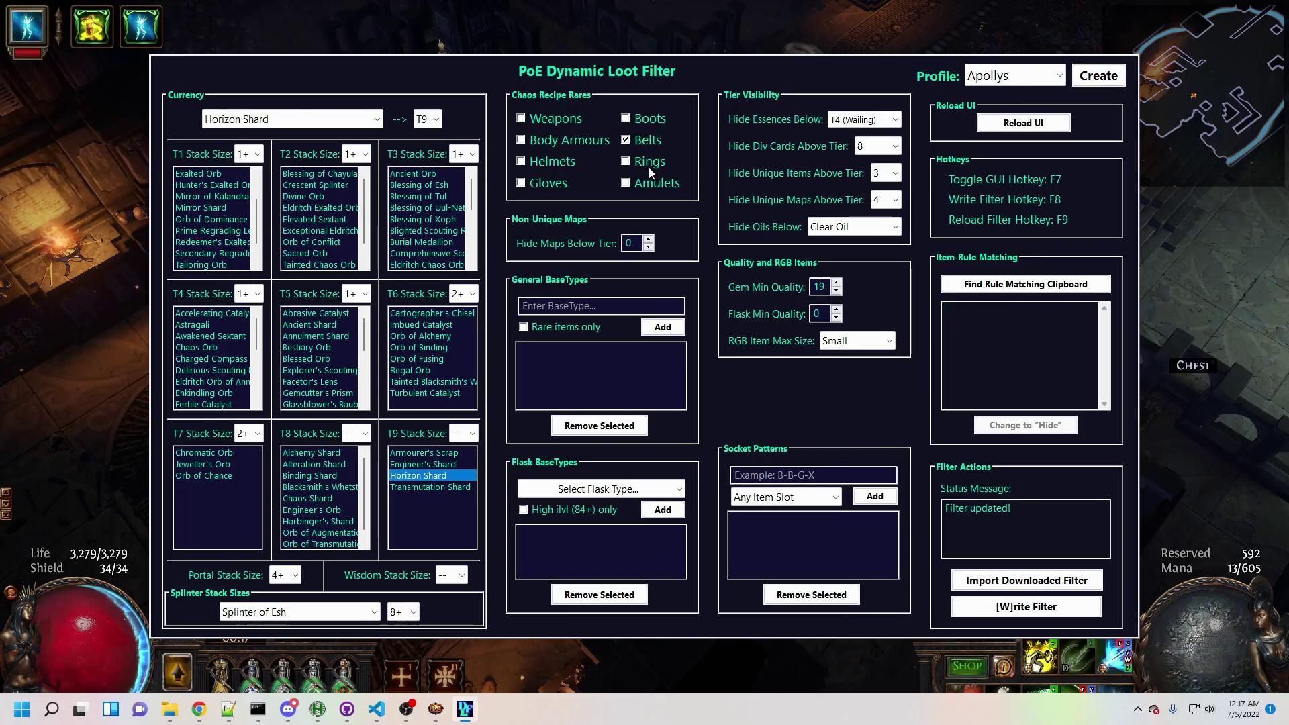
key("F8")
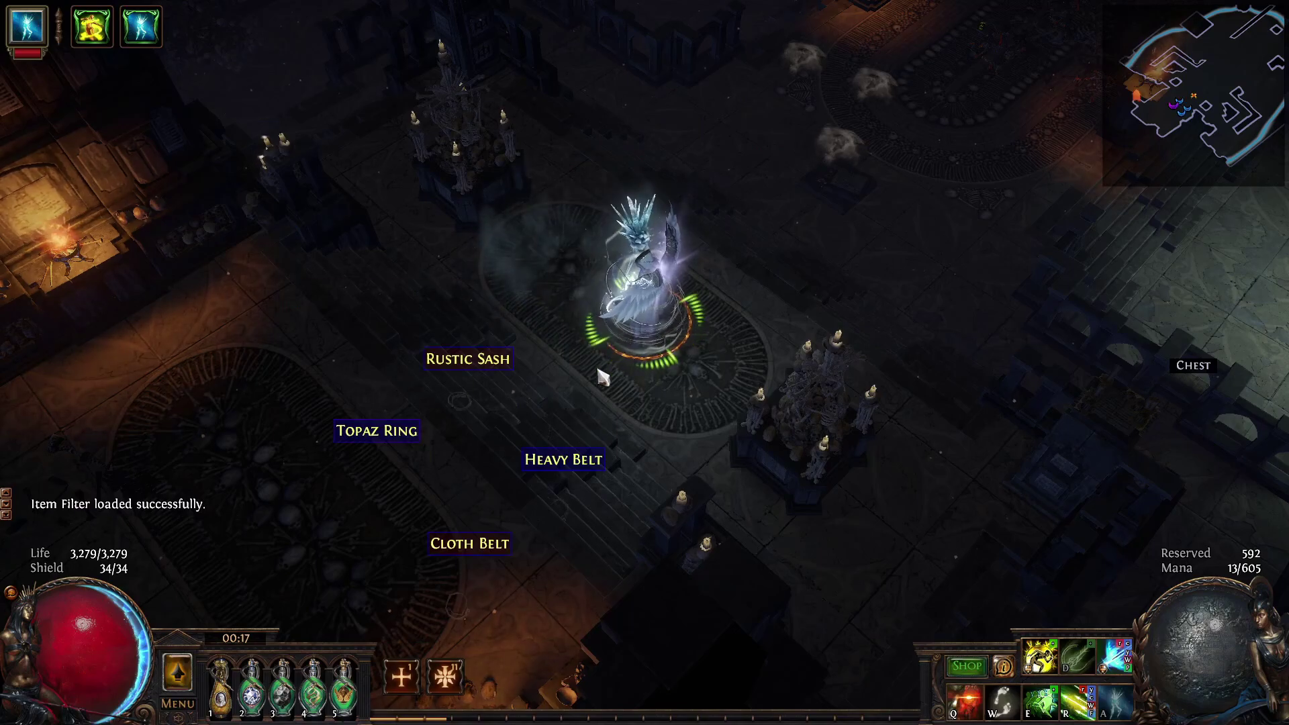
- Move to the dropped jewellery in the game and pick up the Rustic Sash and the items around it
left_click(592, 386)
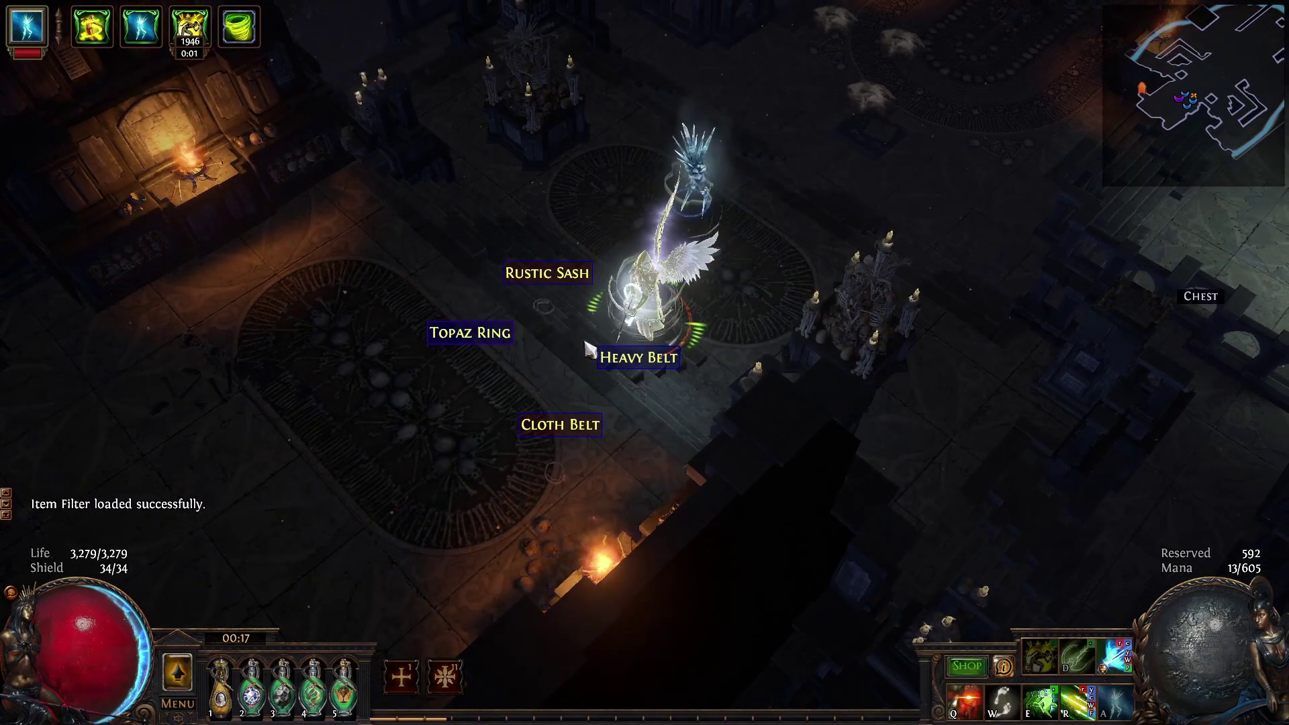
left_click(550, 274)
left_click(591, 336)
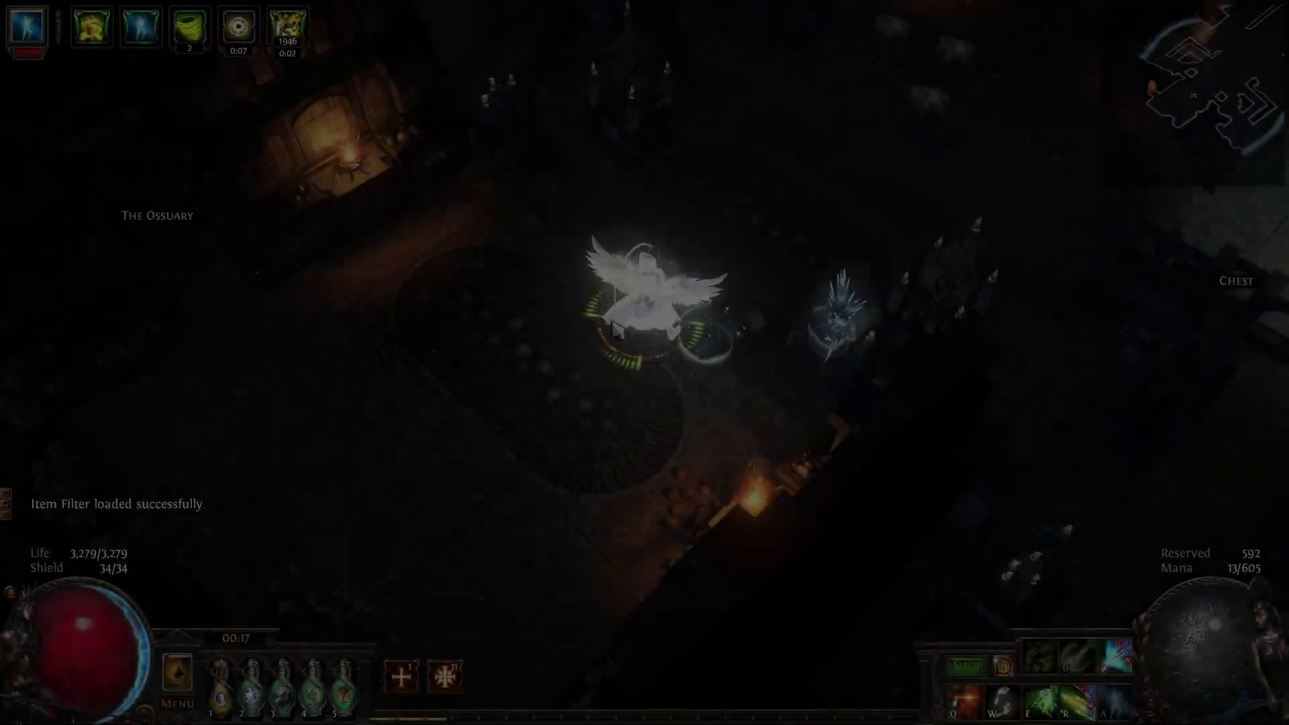
- Pick up the dropped Shagreen Gloves, Stealth Boots, both amulets, the Prophet Crown and the Legion Boots
key("F7")
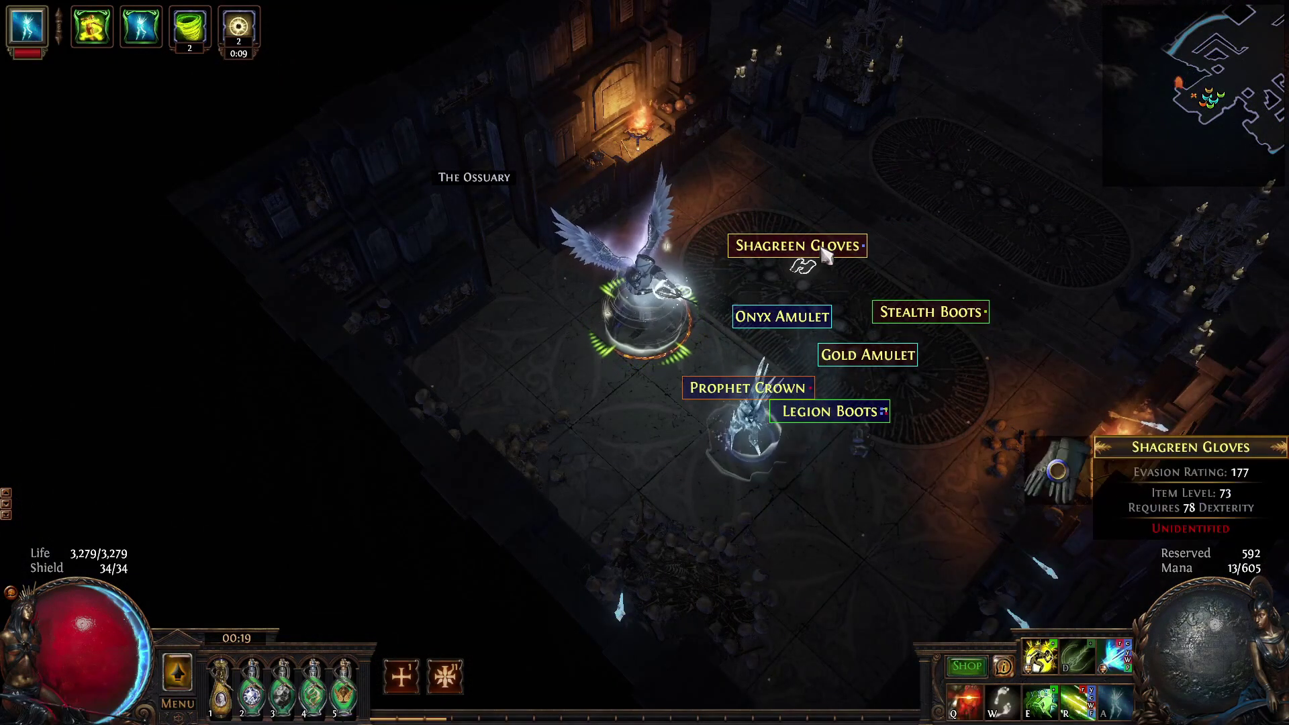
left_click(826, 248)
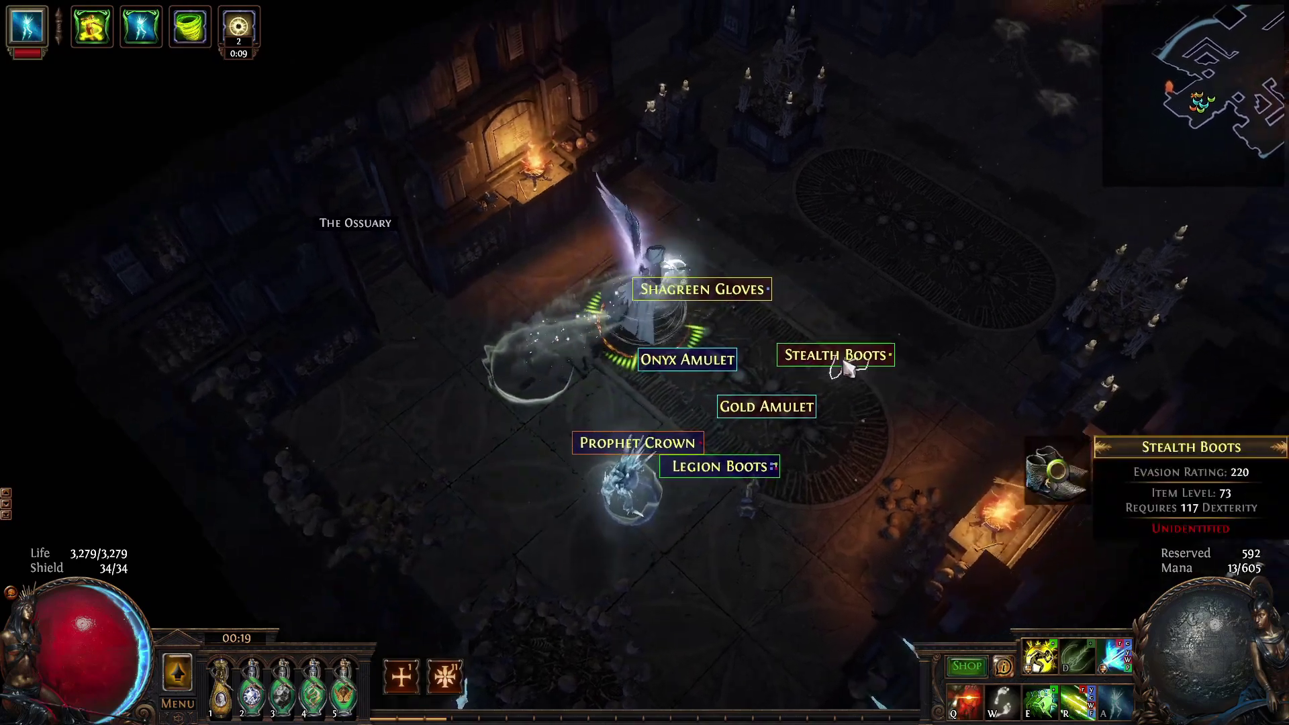
left_click(852, 356)
left_click(621, 359)
left_click(590, 289)
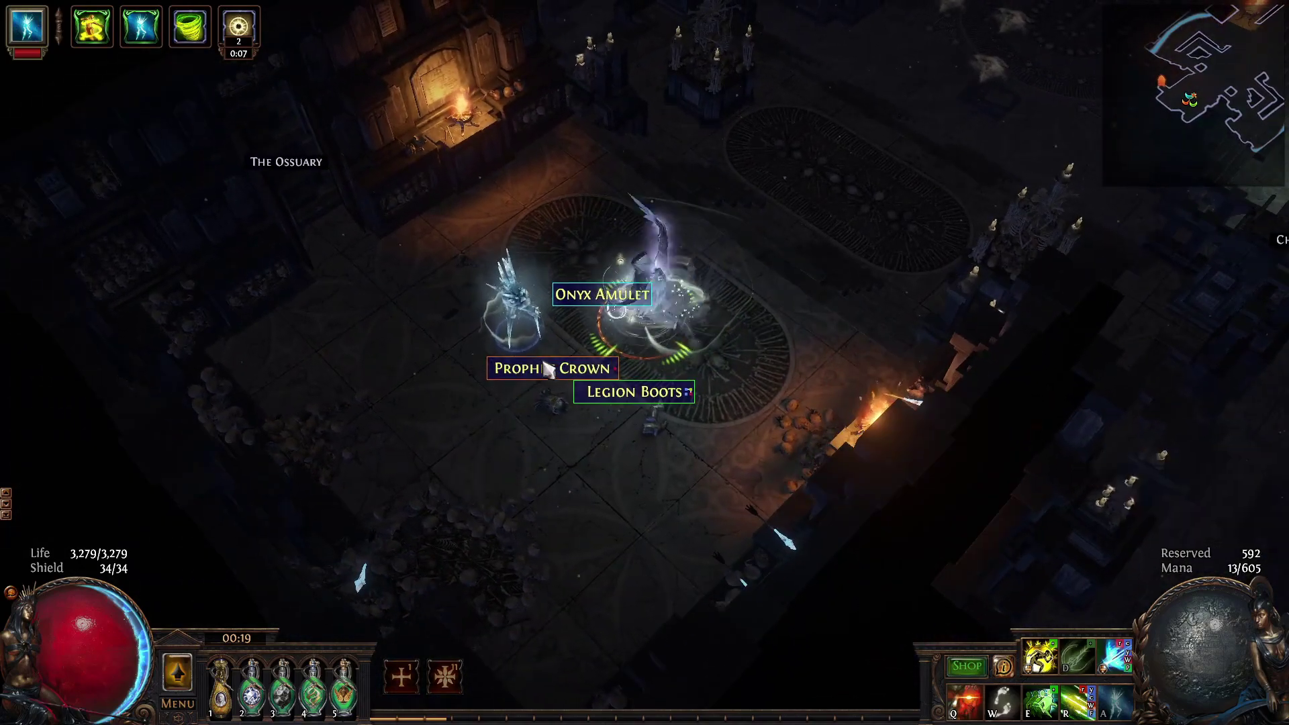
left_click(547, 367)
left_click(698, 345)
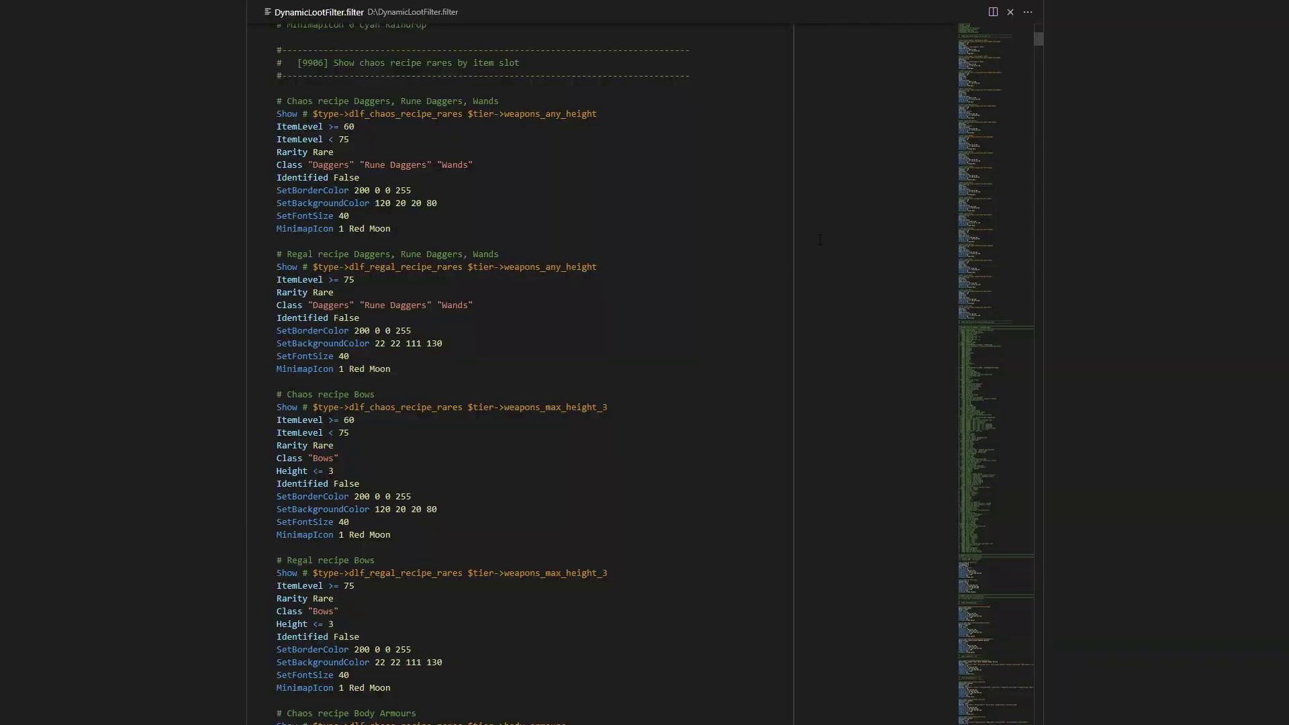
- Review the chaos and regal recipe rules for each item slot in the DynamicLootFilter.filter file
scroll(821, 336, "down", 8)
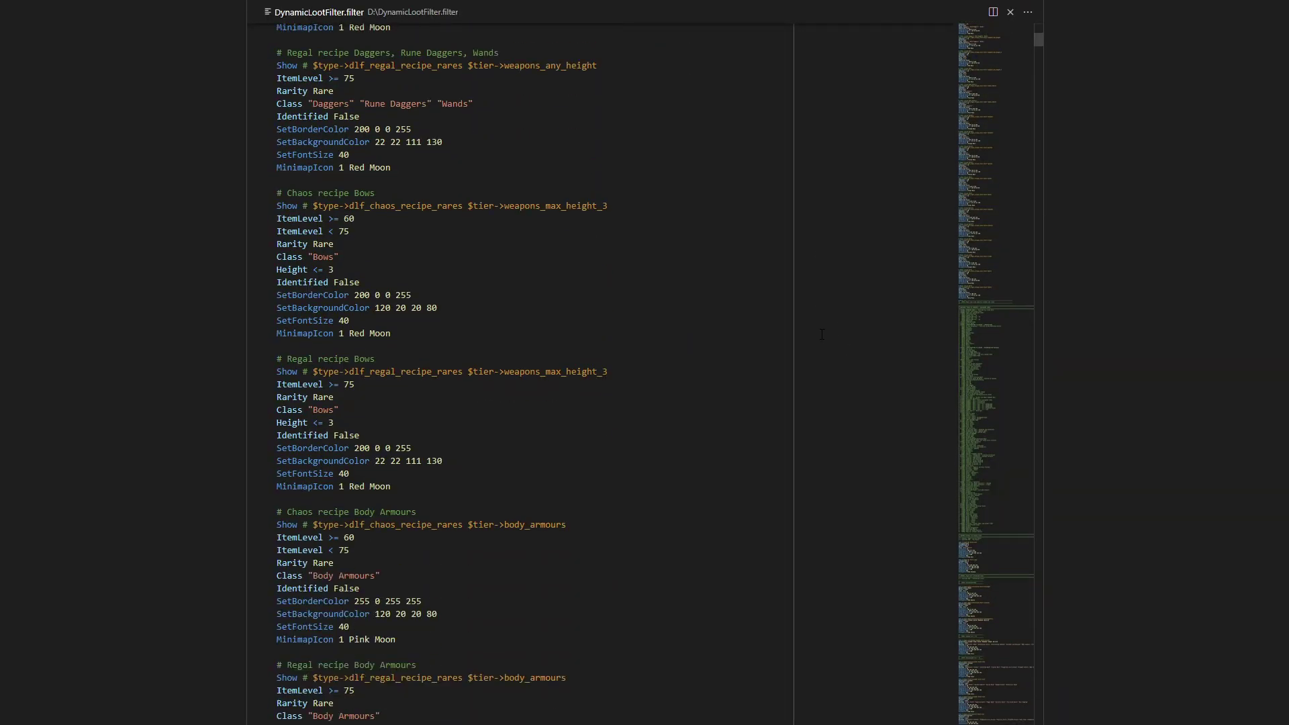
scroll(821, 334, "down", 11)
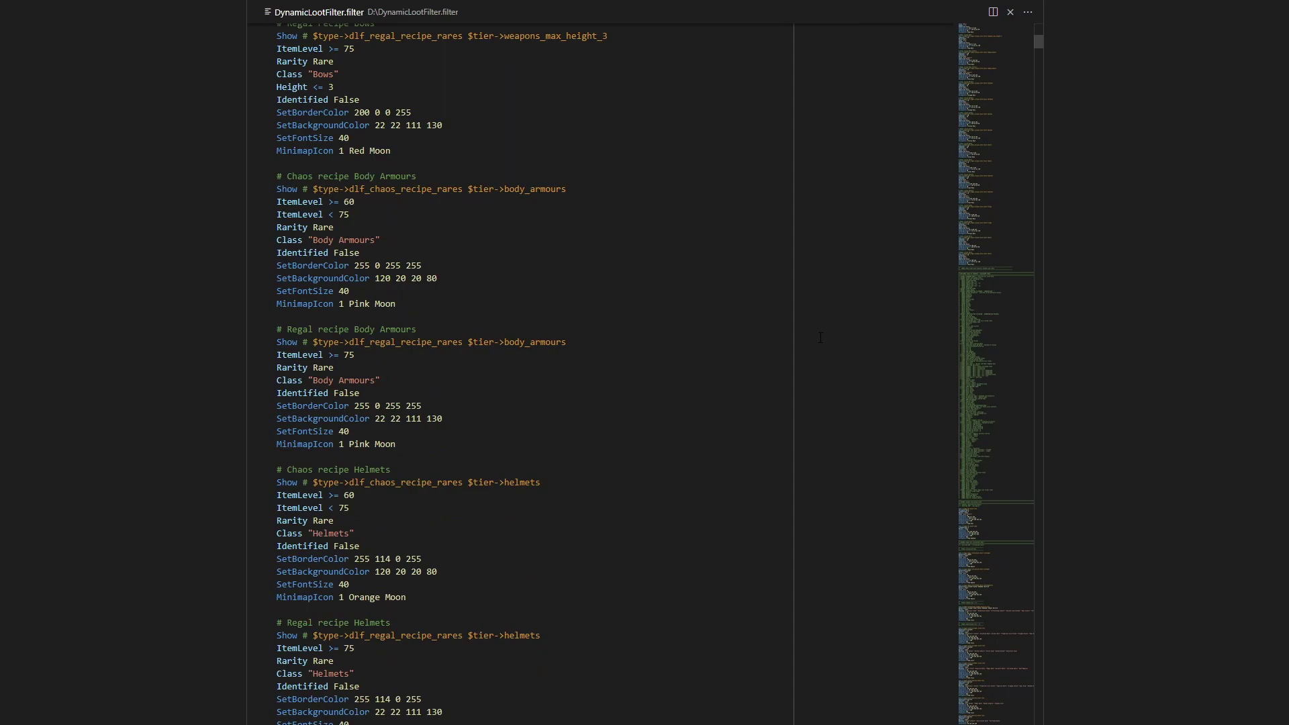
scroll(820, 337, "down", 10)
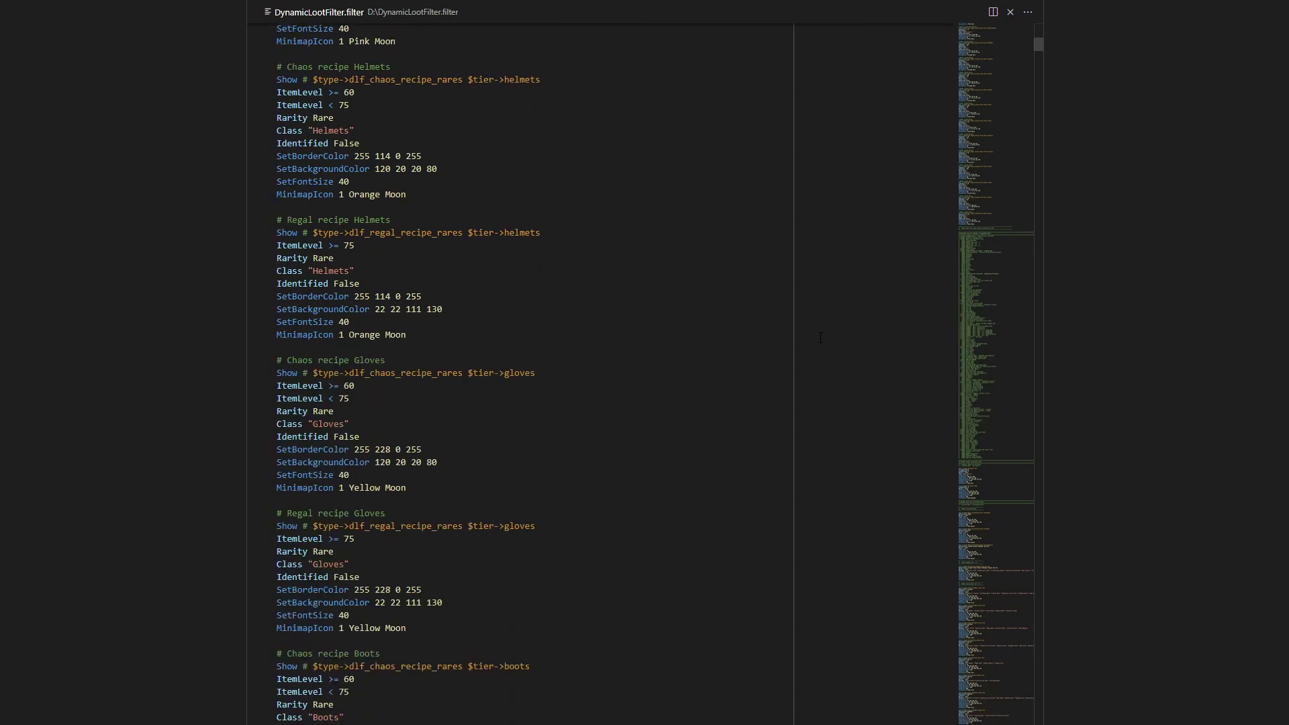
scroll(820, 337, "down", 10)
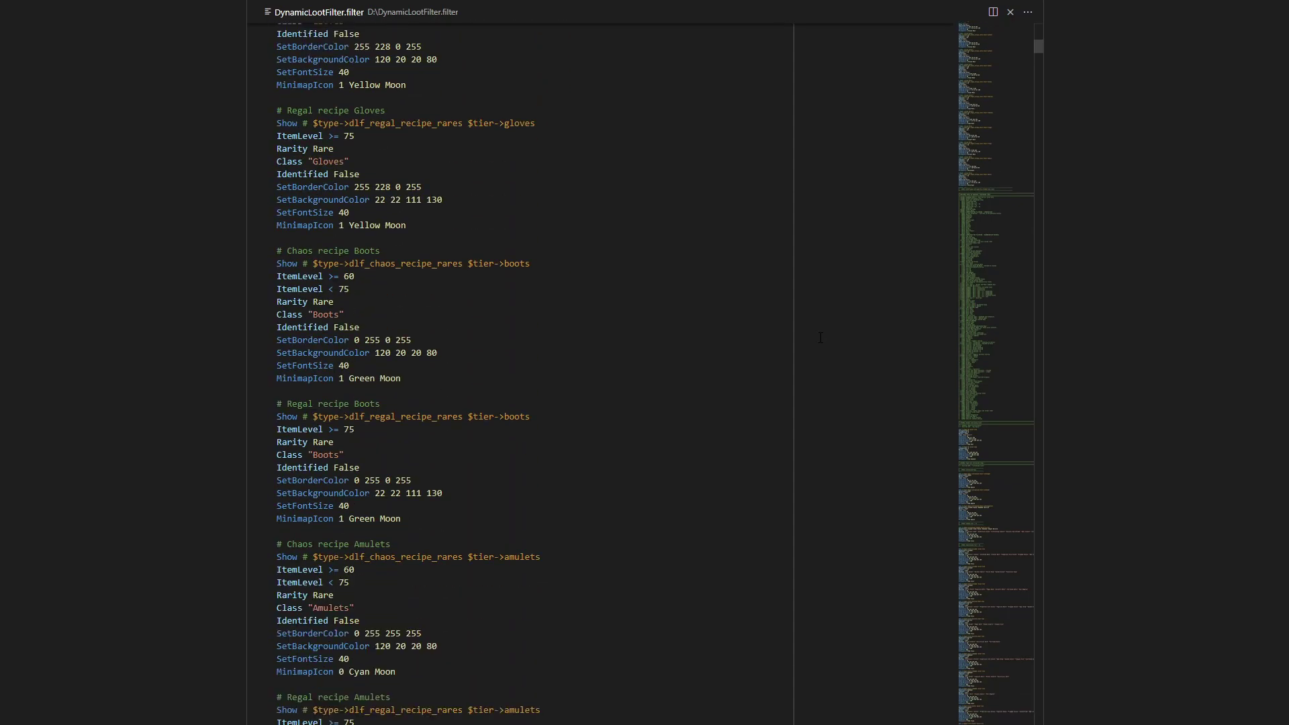
scroll(820, 337, "down", 5)
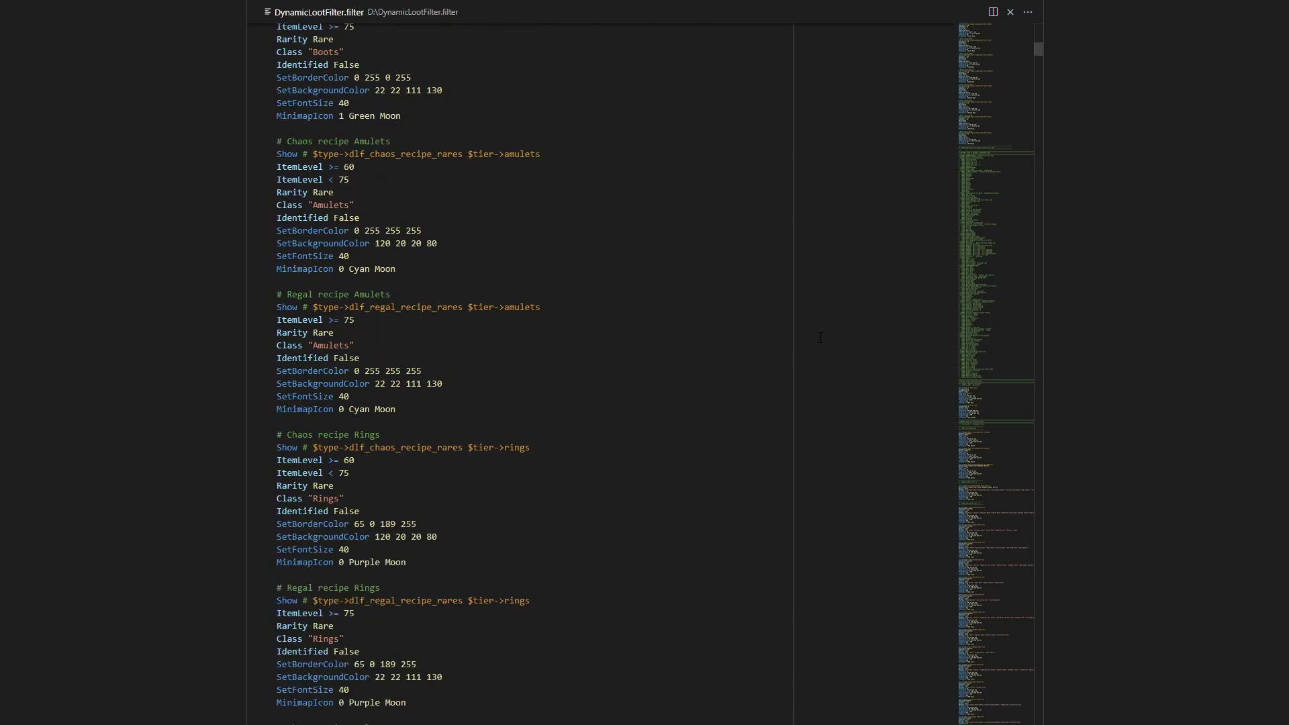
scroll(820, 336, "down", 8)
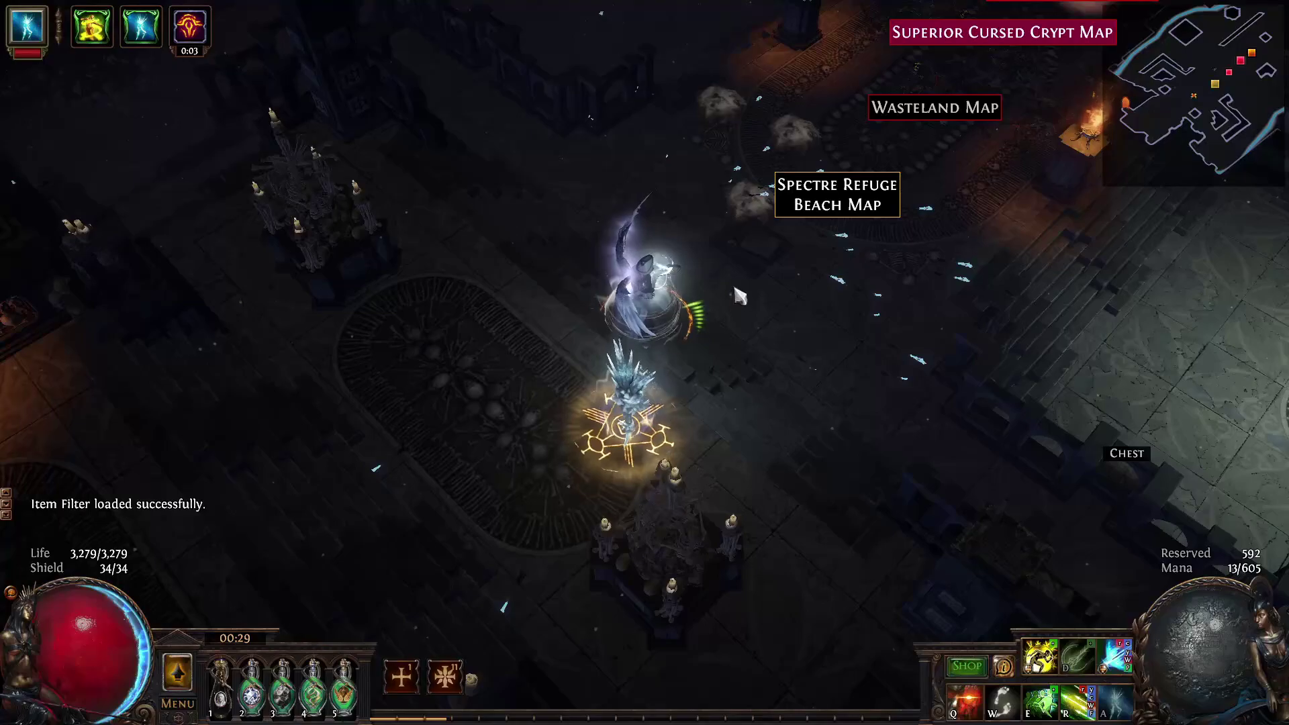
- Hide non-unique maps below tier 16, reload the filter in the game and pick up the Superior Tower Map
key("F7")
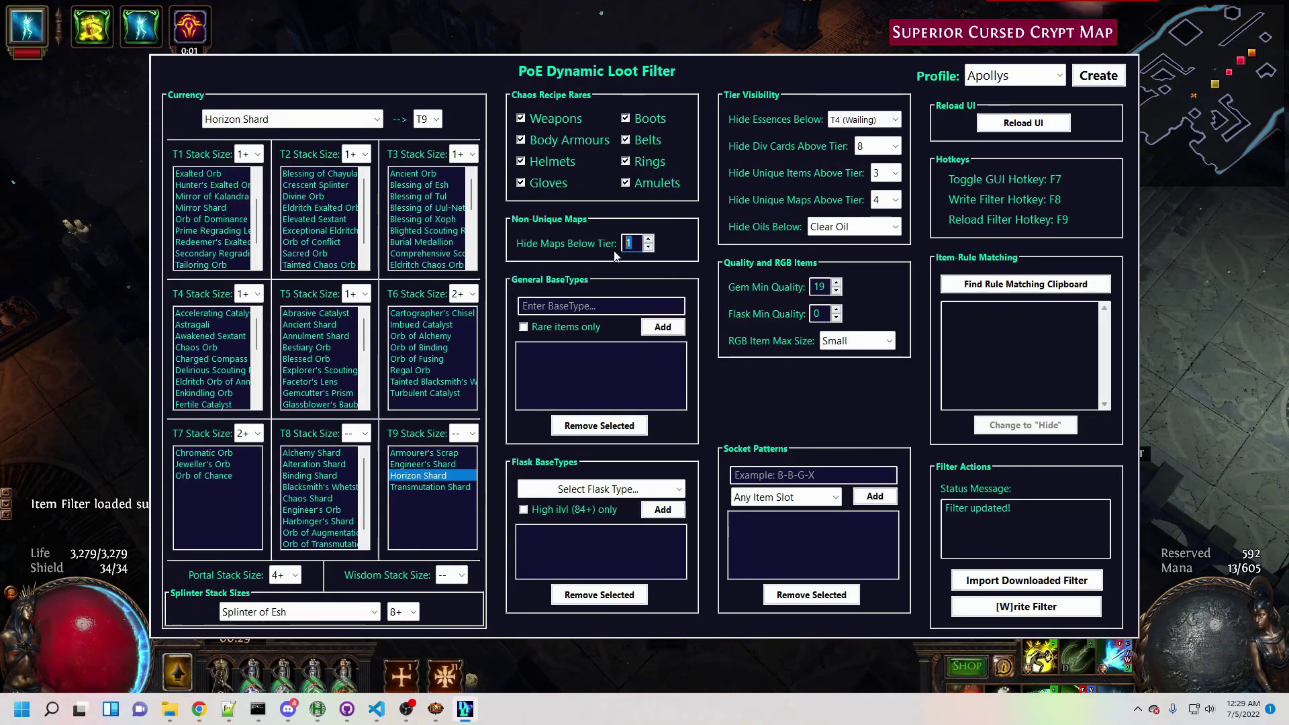
key("F9")
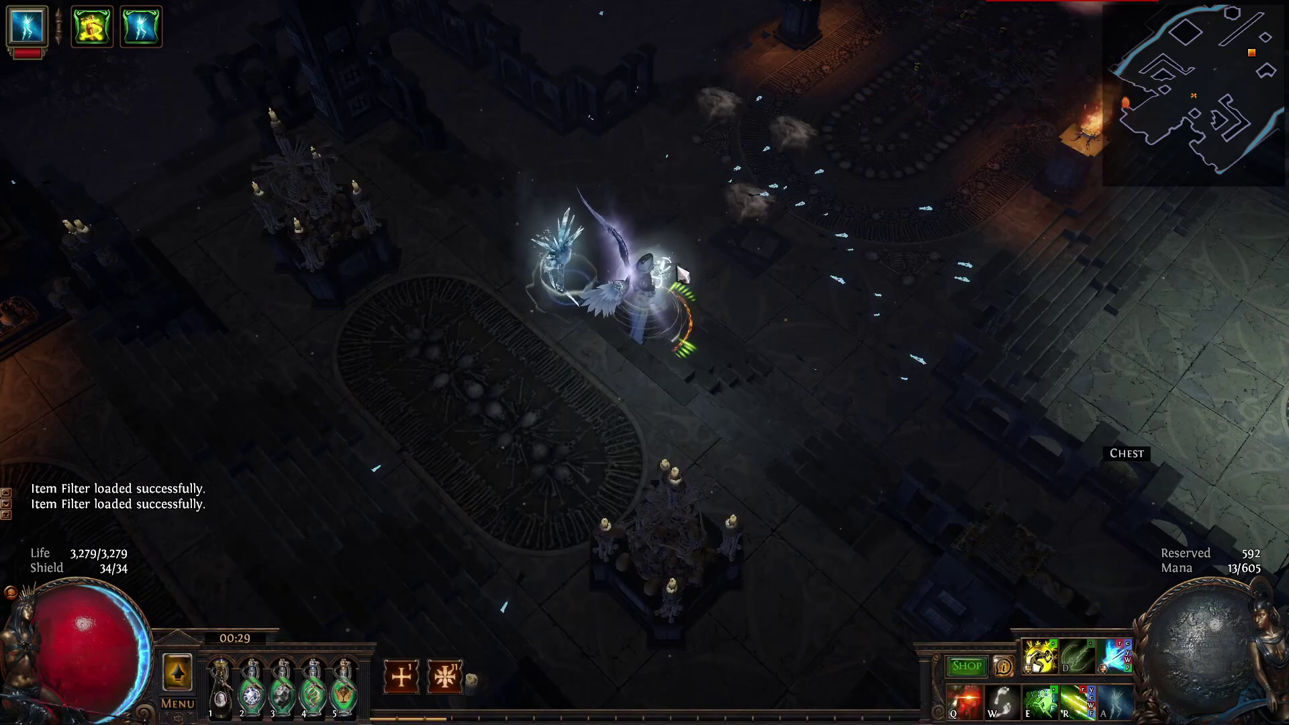
left_click(814, 221)
key("d")
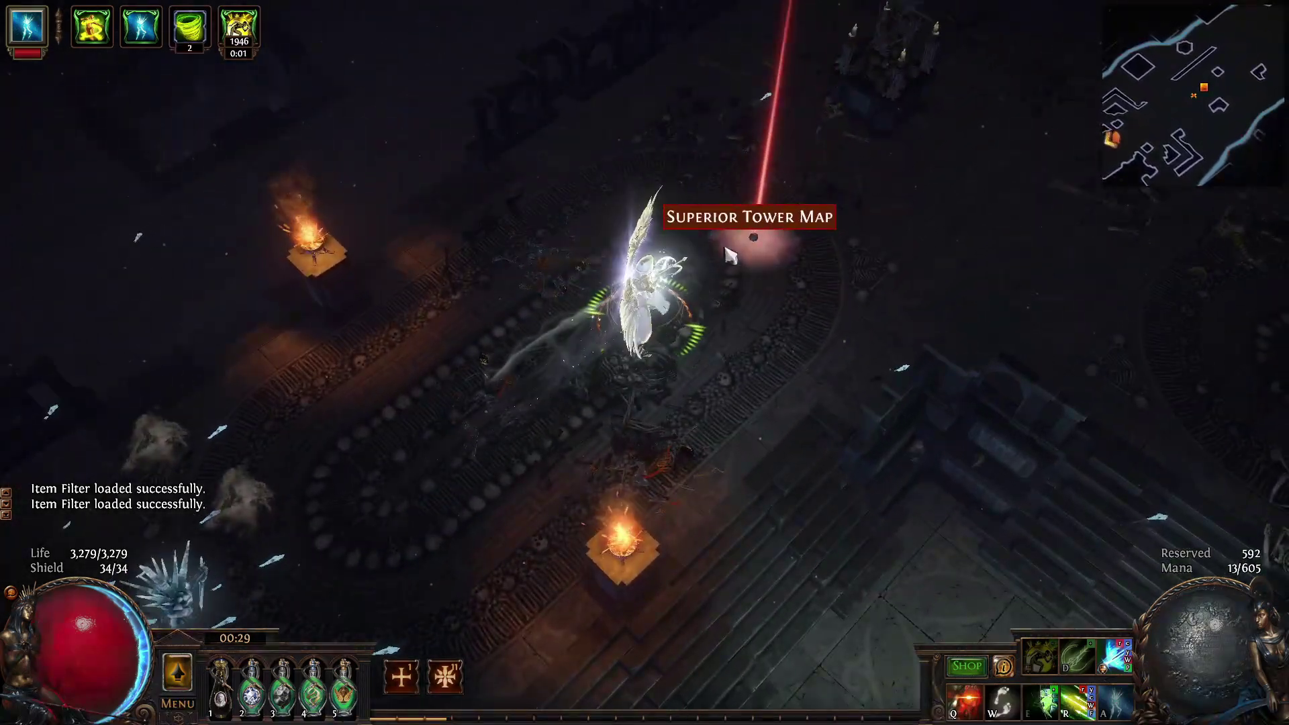
left_click(747, 217)
- Hide non-unique maps below tier 5, apply the filter and pick up the Superior Cursed Crypt, Wasteland and Spectre Refuge Beach Maps
key("F7")
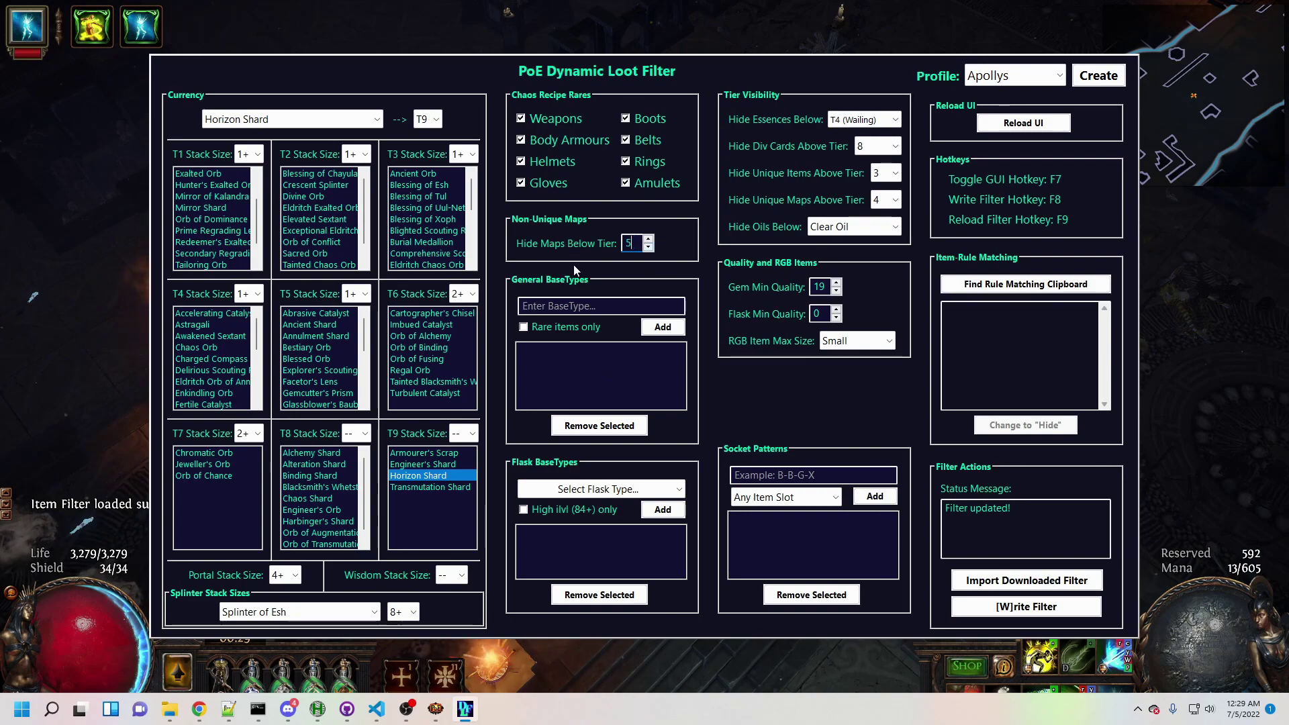
key("F7")
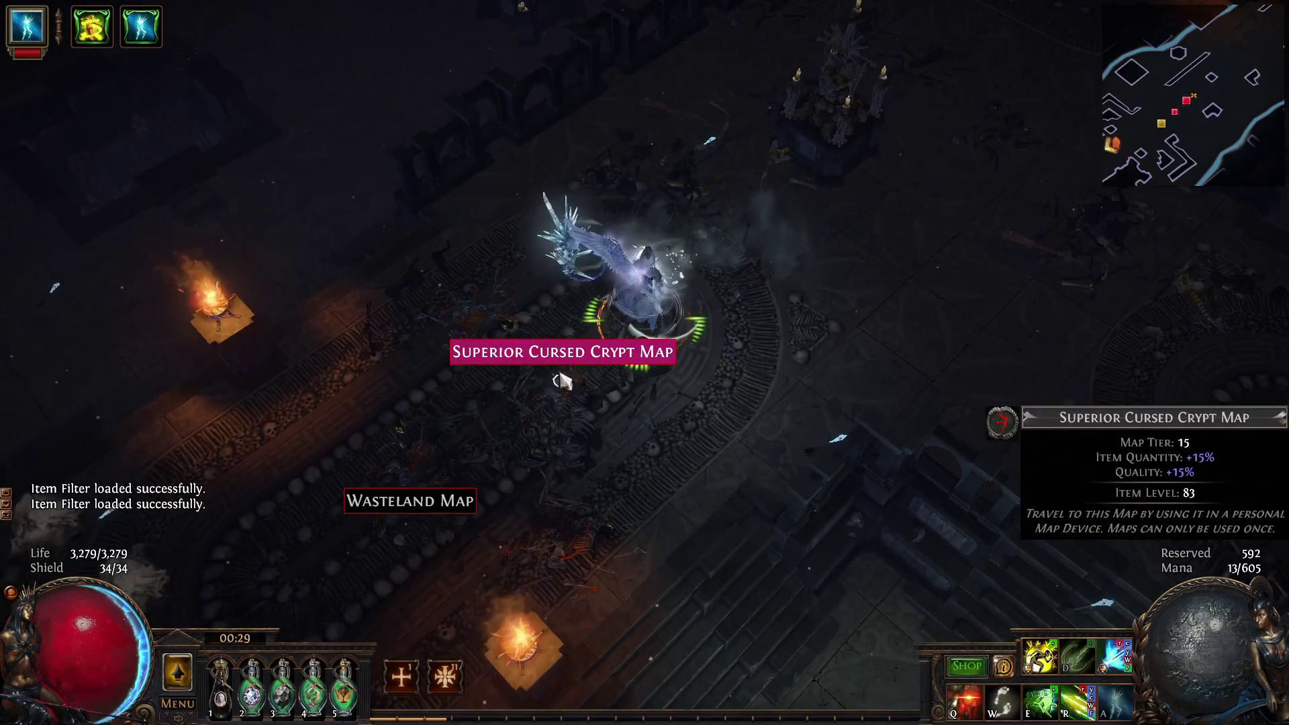
left_click(564, 354)
left_click(641, 316)
left_click(537, 450)
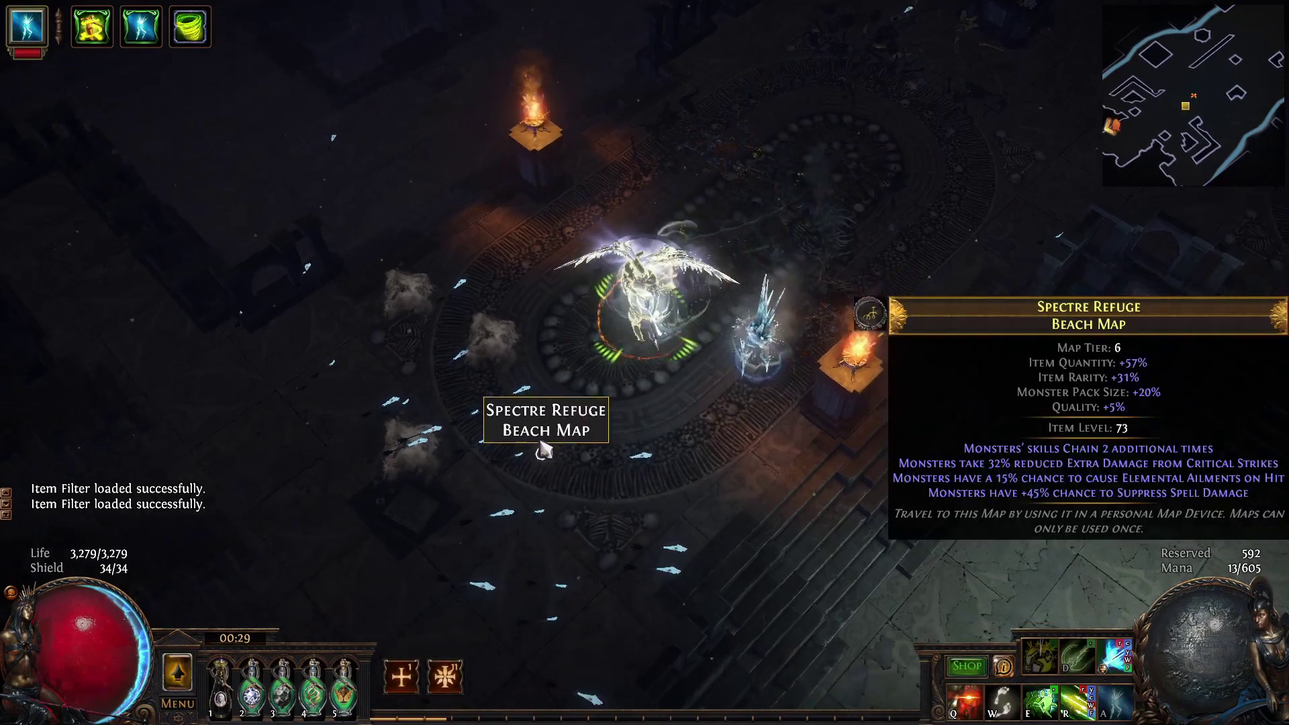
left_click(571, 373)
key("F7")
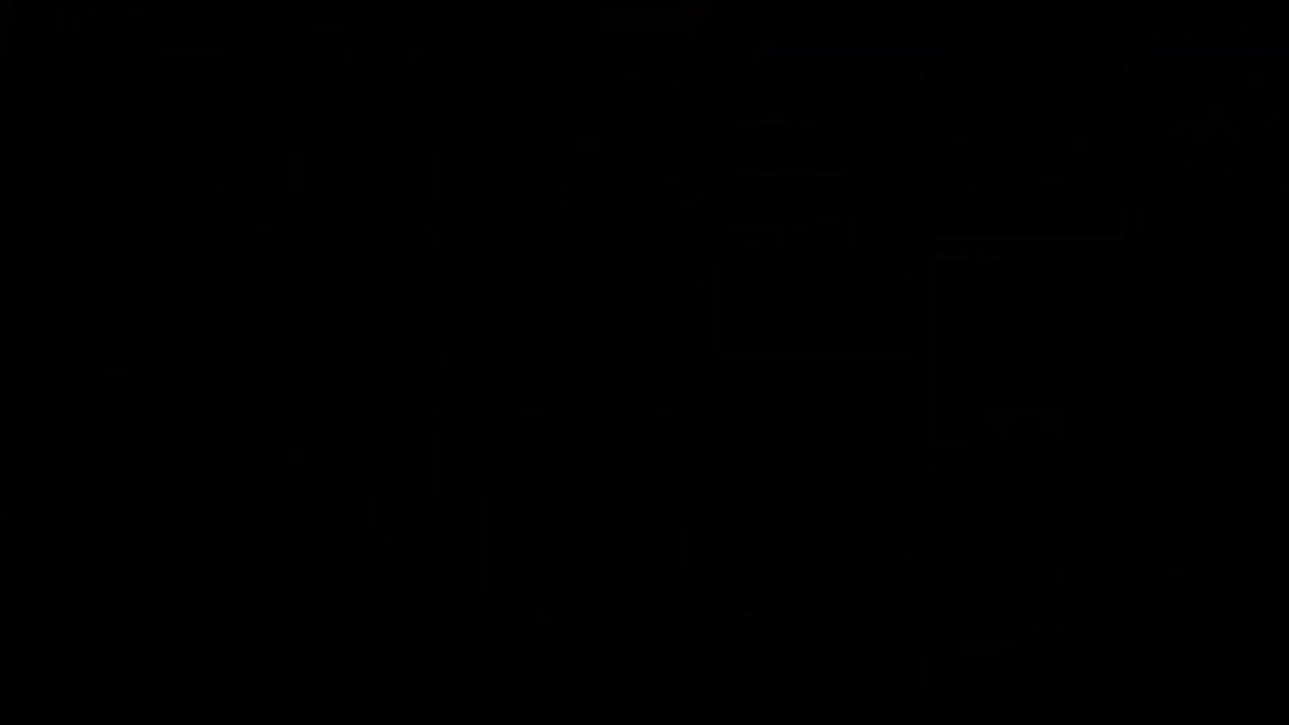
key("F7")
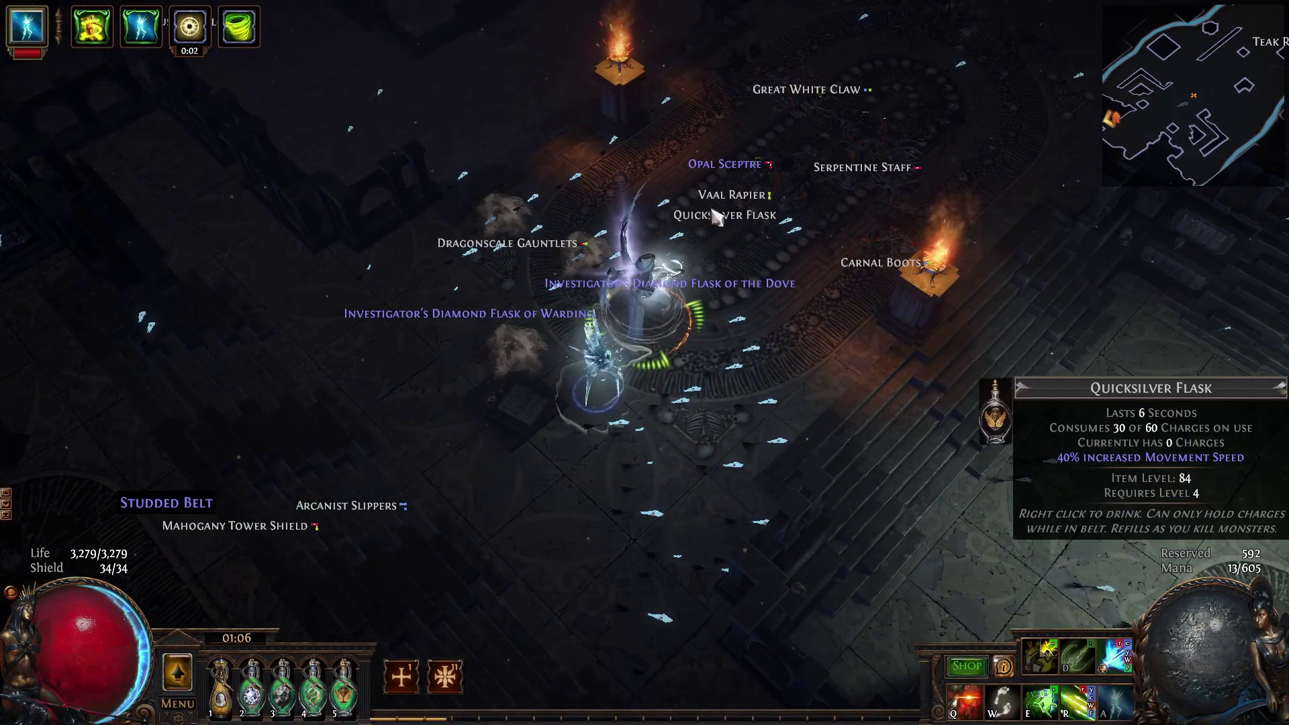
key("z")
left_click(699, 268)
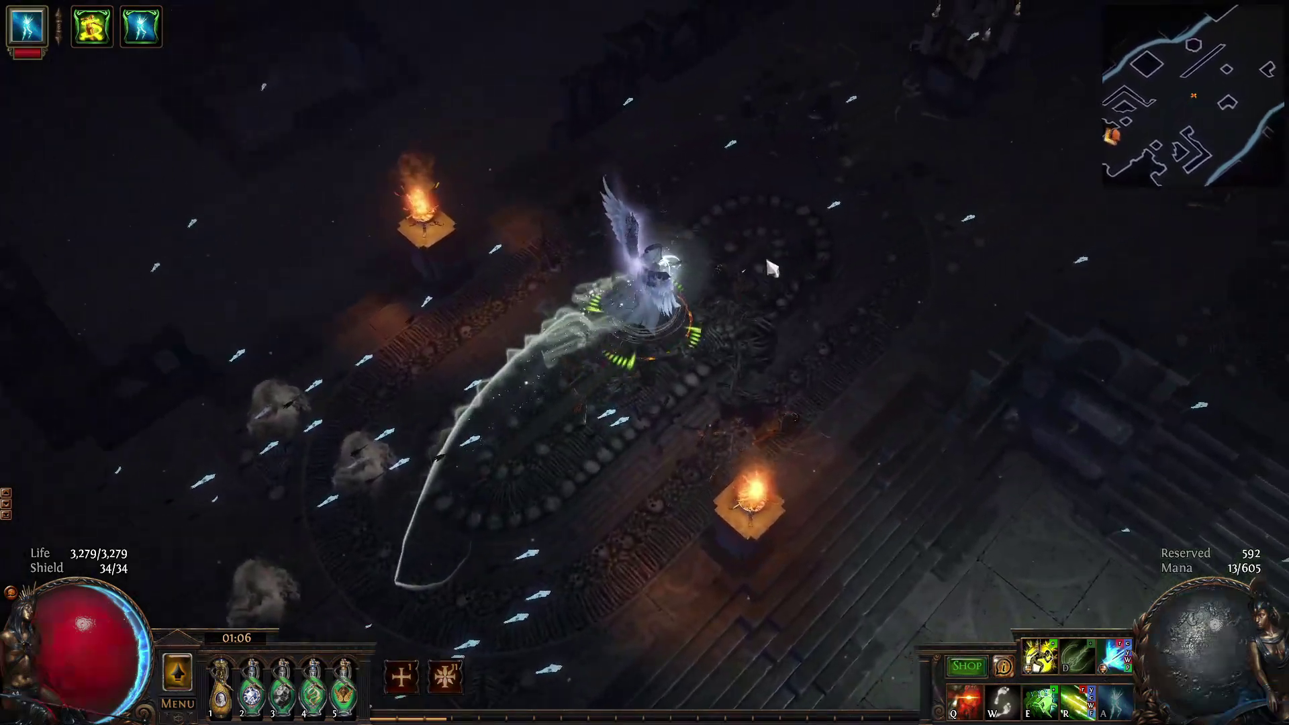
left_click_drag(772, 269, 762, 193)
right_click(914, 291)
left_click(512, 438)
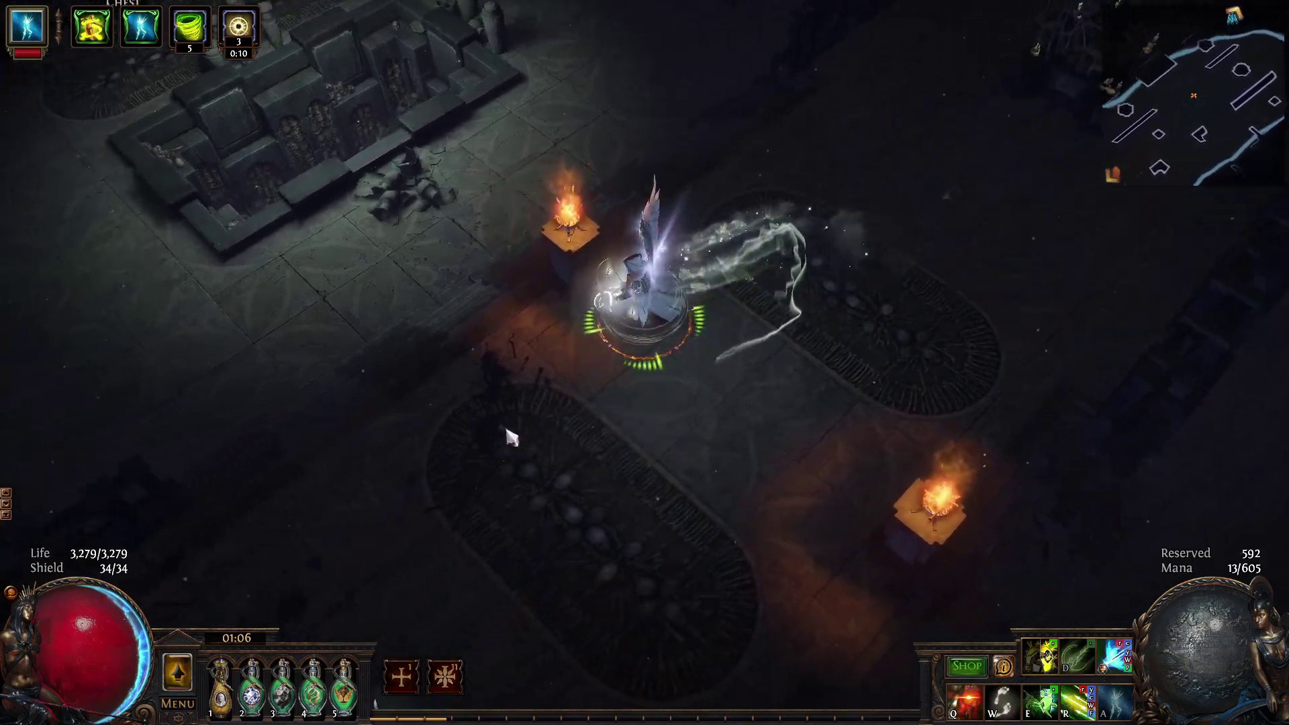
mouse_move(507, 431)
left_mouse_down()
mouse_move(409, 548)
mouse_move(614, 380)
mouse_move(595, 374)
left_mouse_up()
right_click(412, 542)
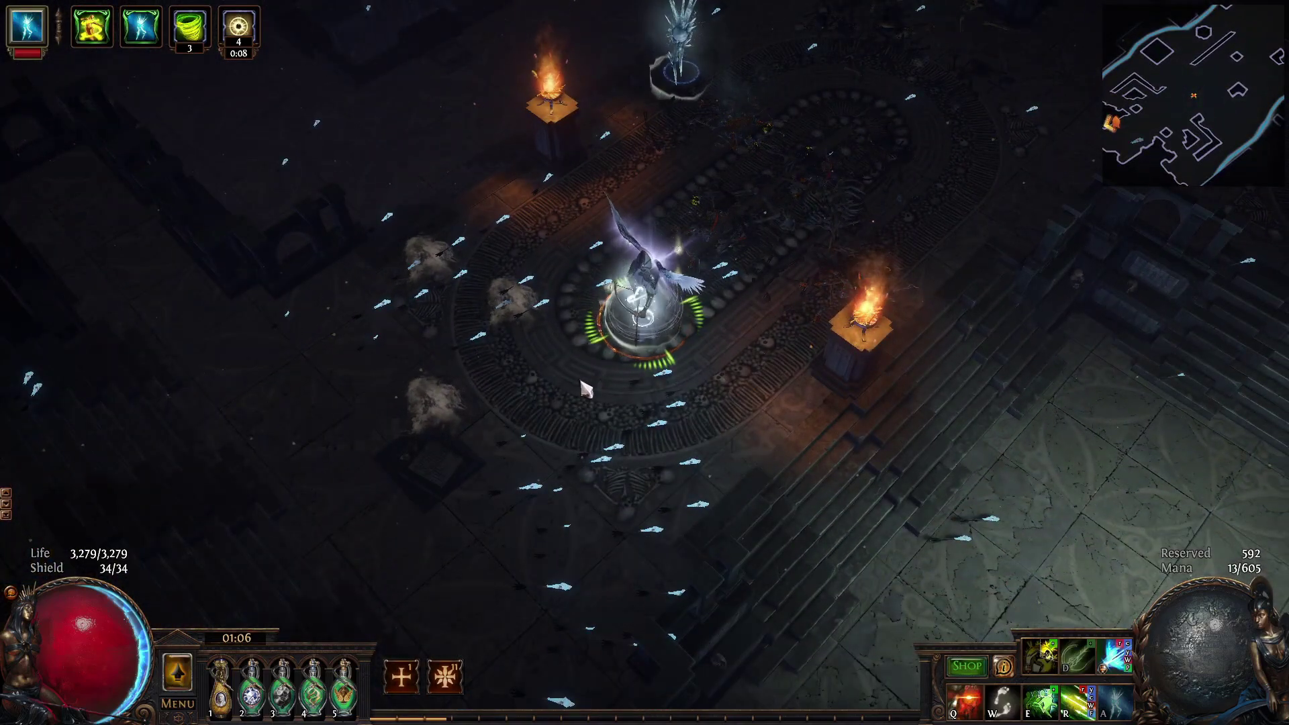
- Add Diamond Flask and Quicksilver Flask at any item level to the flask base types and apply the filter
key("F7")
left_click(595, 490)
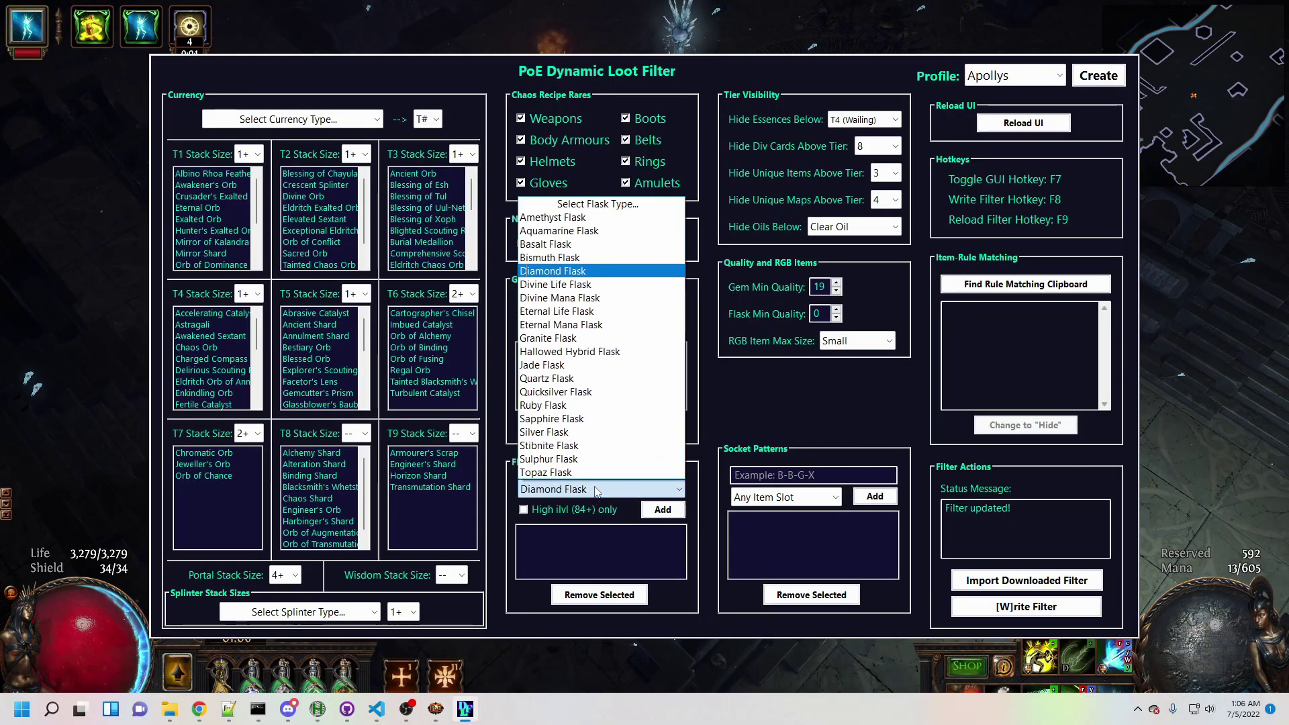
left_click(596, 491)
left_click(629, 497)
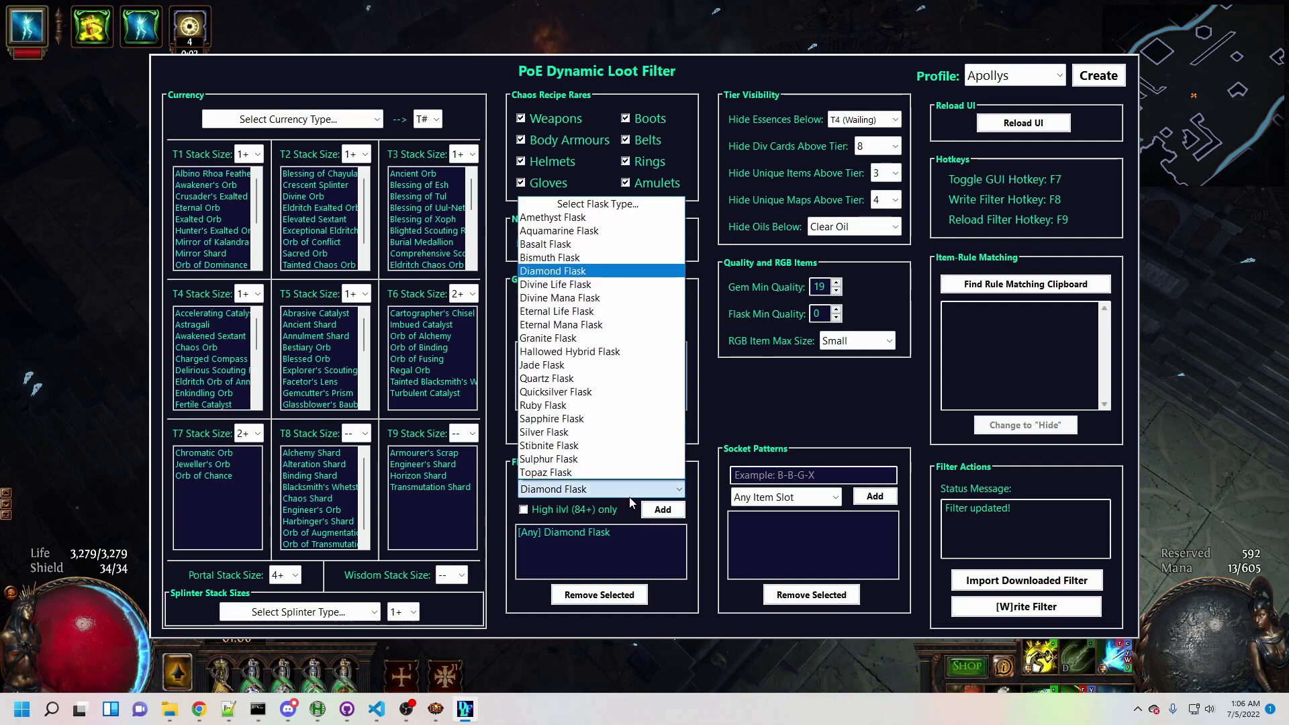
left_click(599, 392)
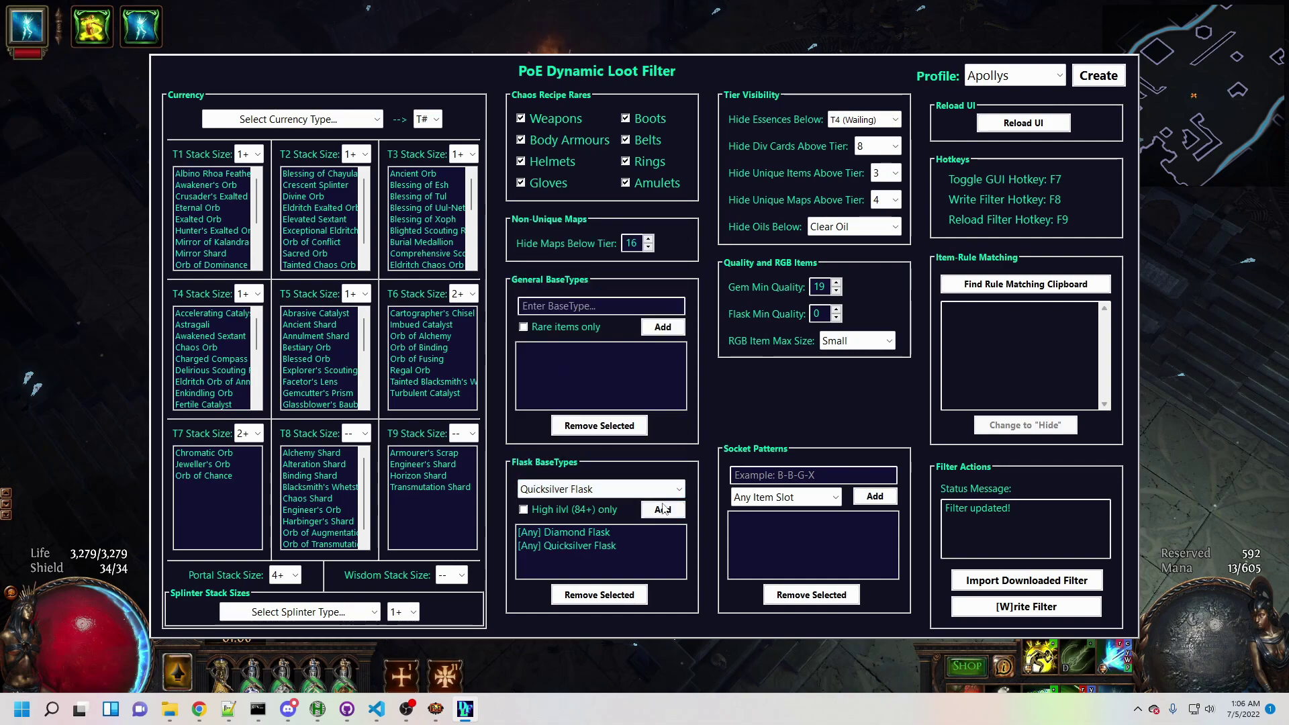
key("F8")
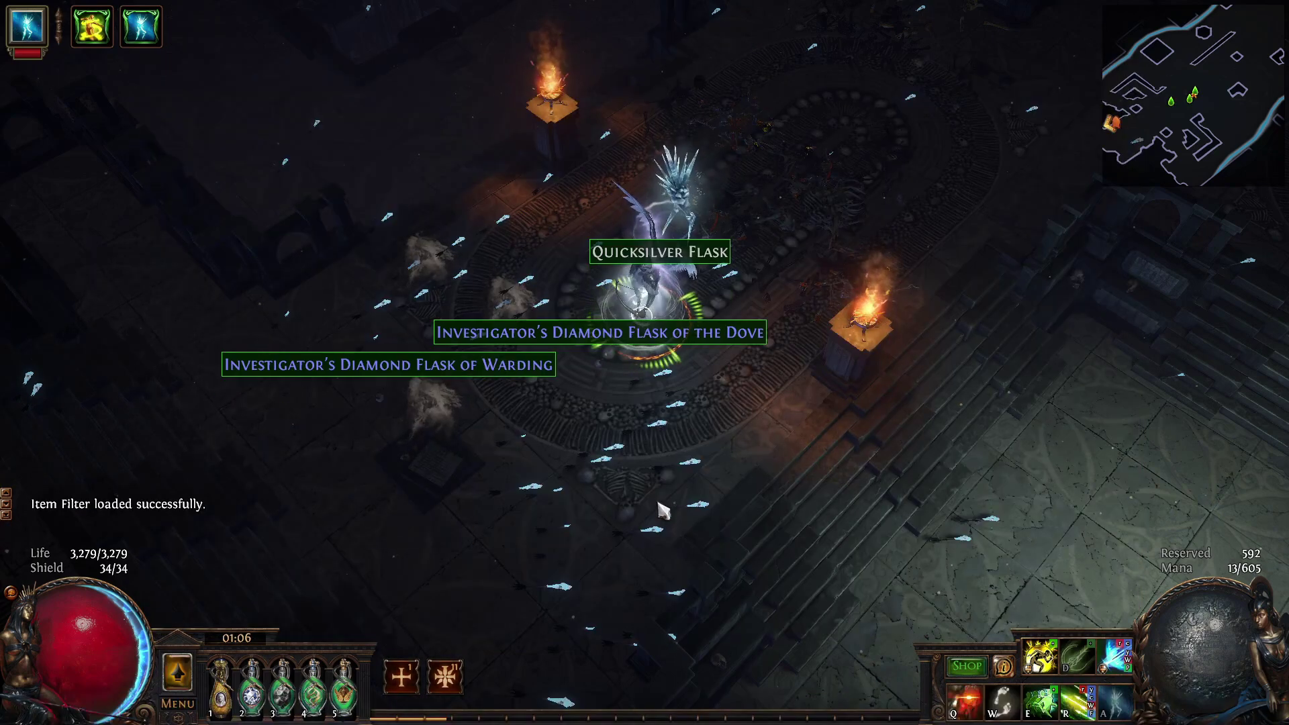
mouse_move(597, 336)
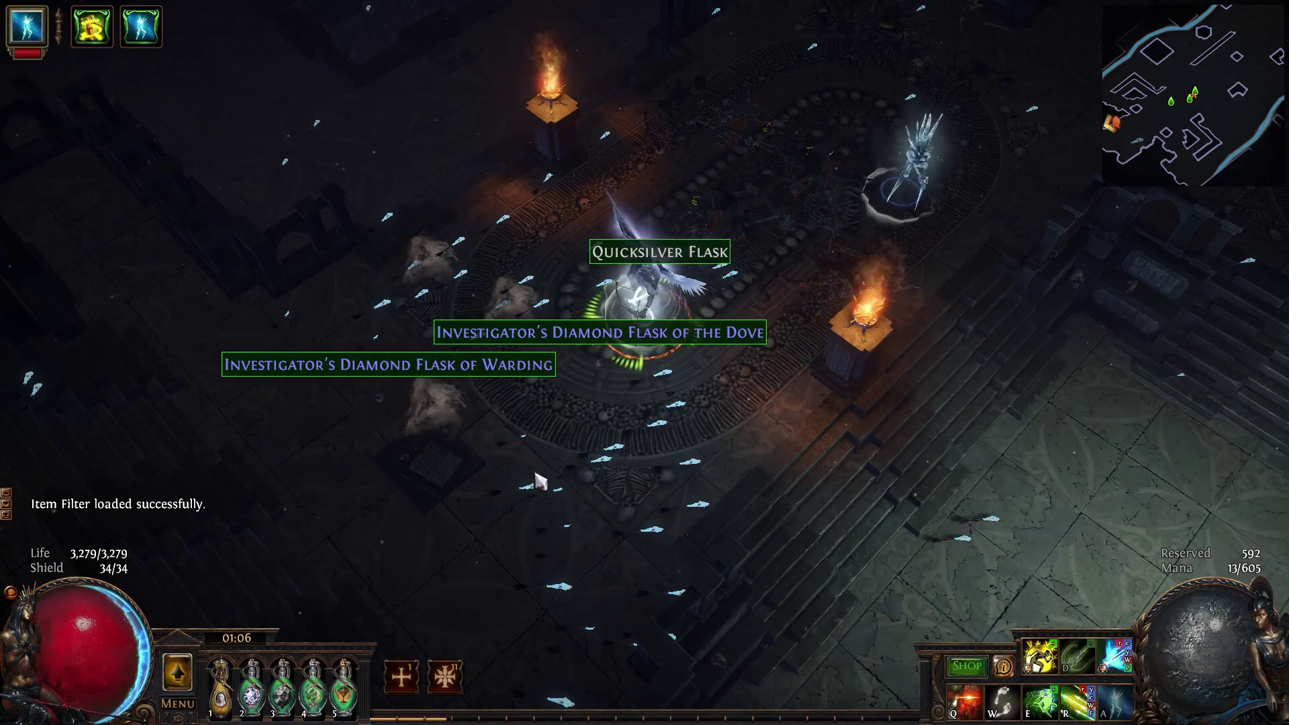
- Replace the Diamond Flask and Quicksilver Flask entries with high item level (84+) only versions and apply the filter
key("F7")
left_click(578, 533)
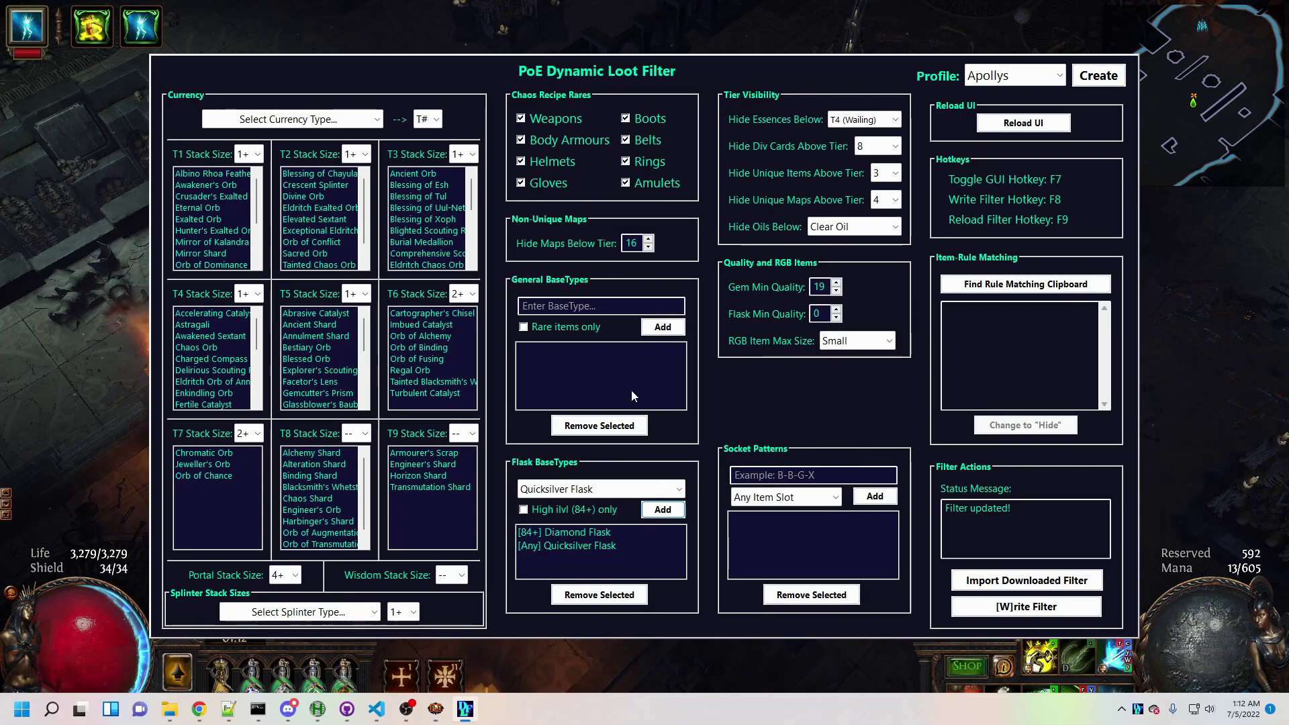
left_click(593, 543)
left_click(596, 594)
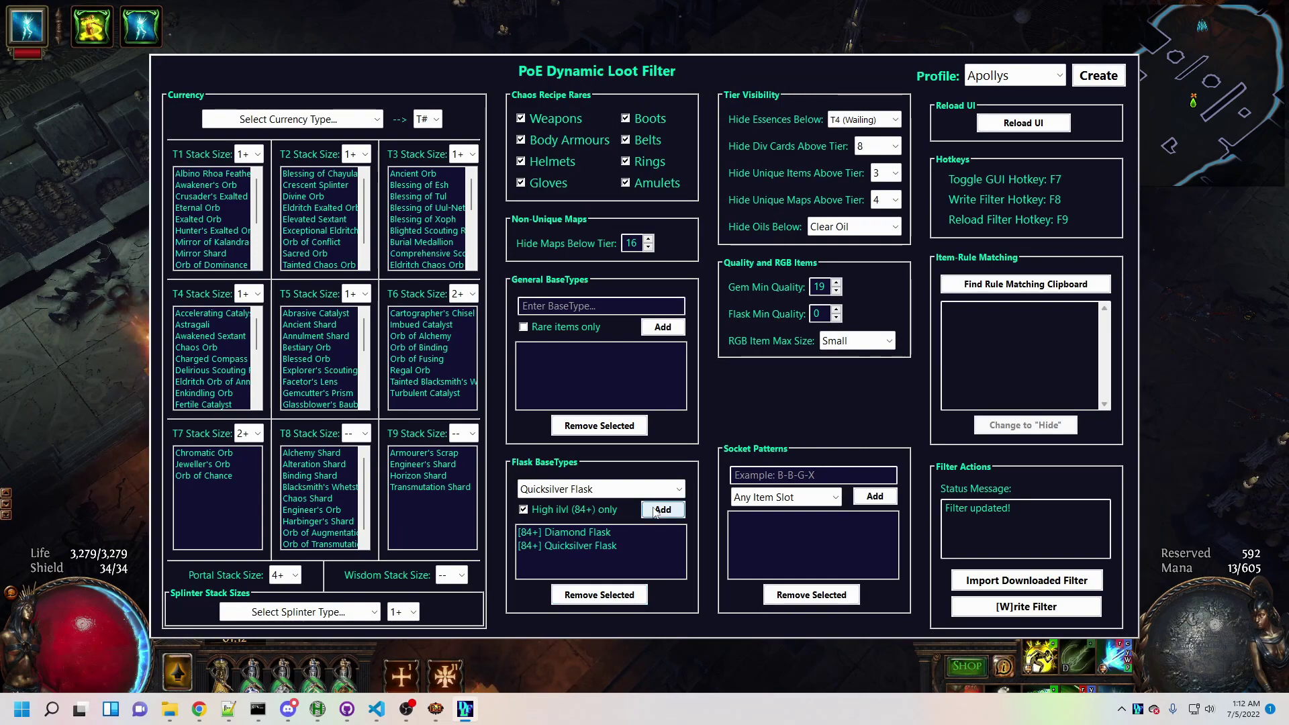
key("F8")
mouse_move(642, 383)
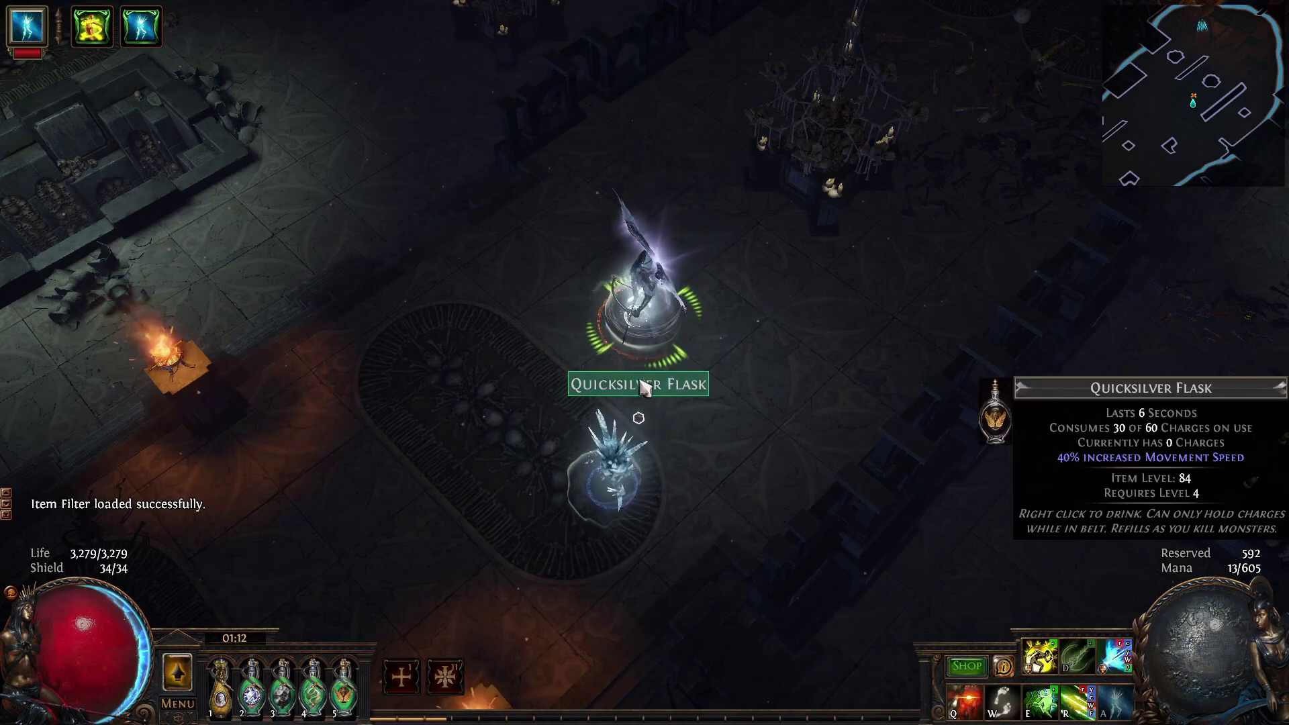
- Remove the Quicksilver Flask entry from the flask base types and add Heavy Belt at any rarity to the general base types
key("F7")
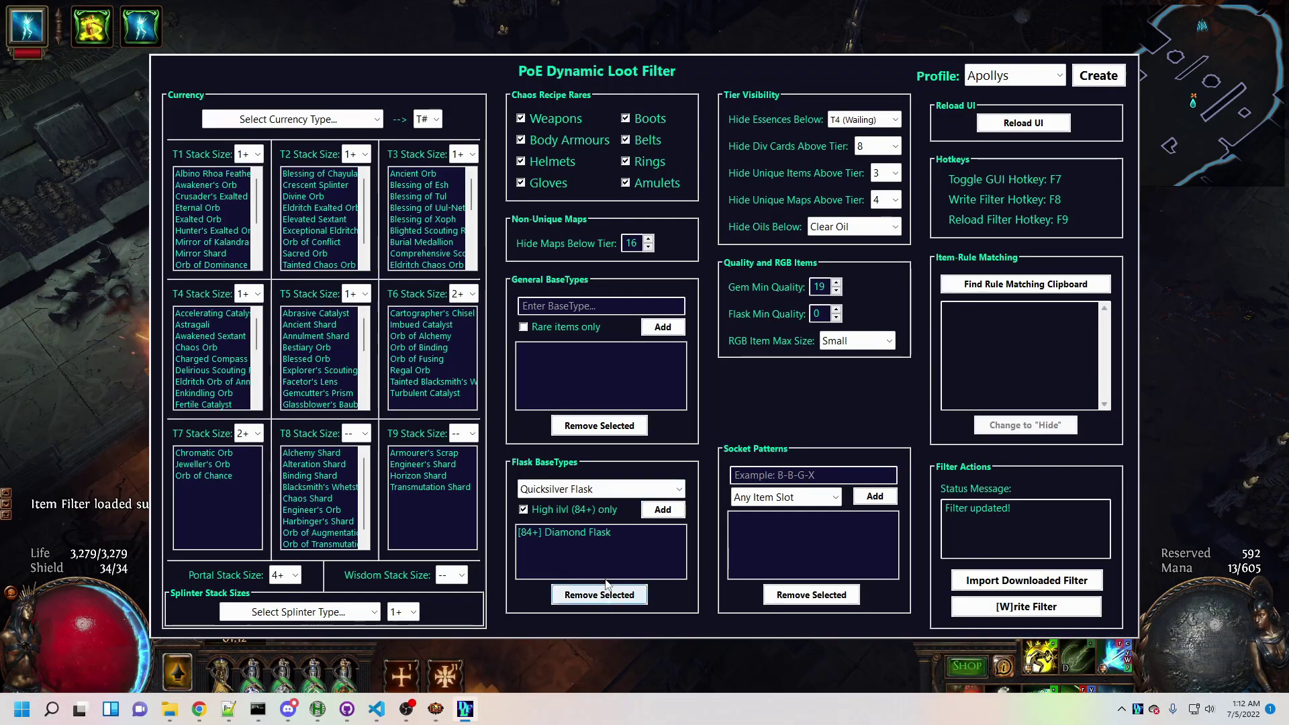
key("F7")
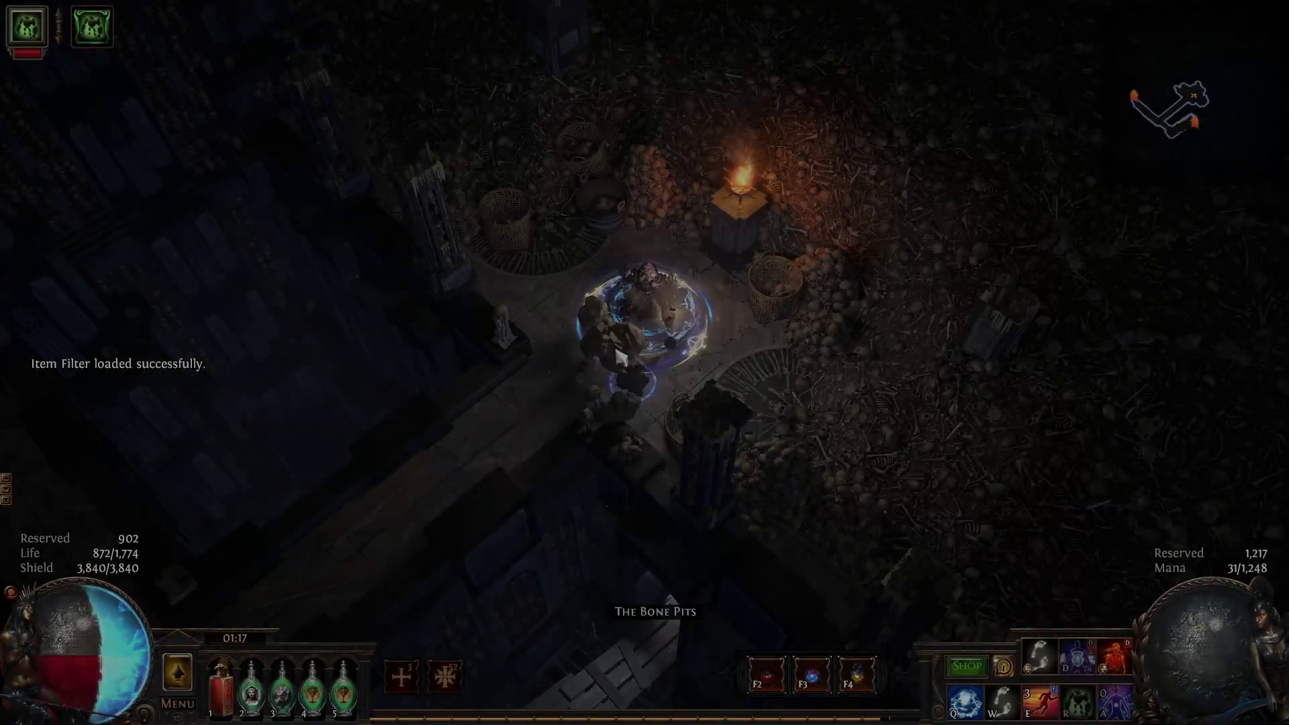
key("F7")
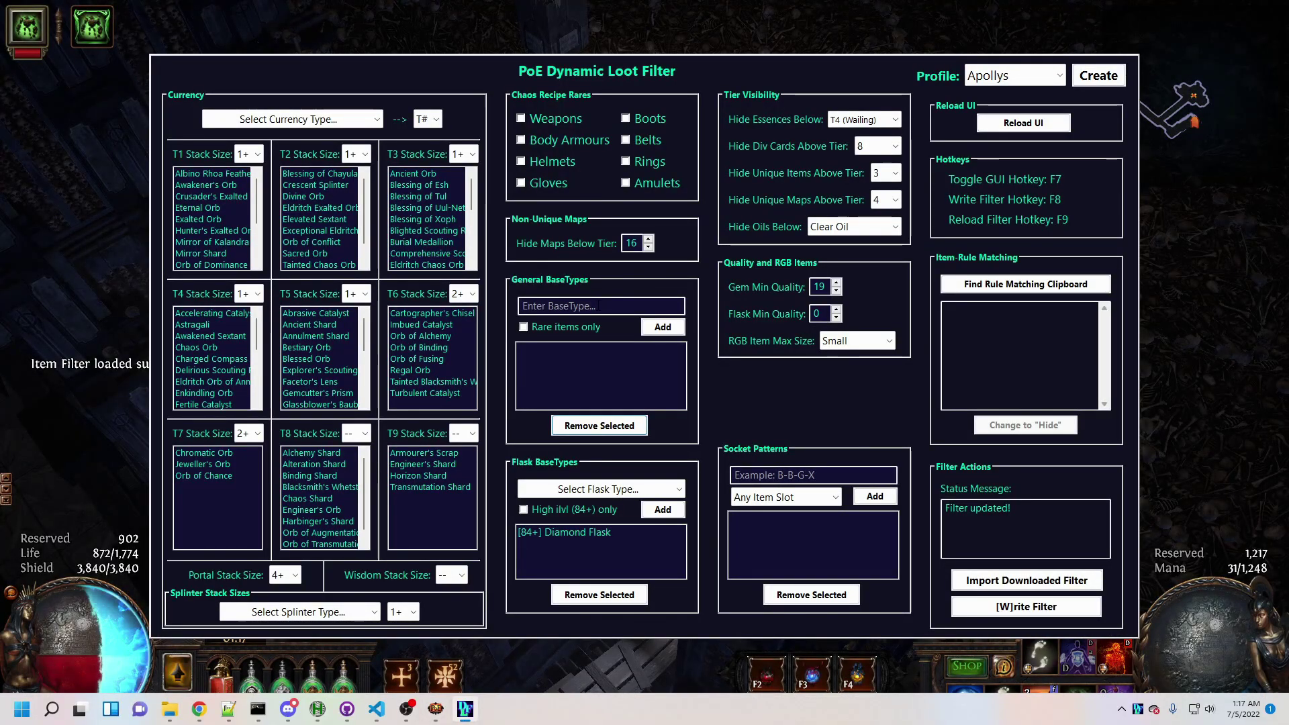
type("Heavy Belt")
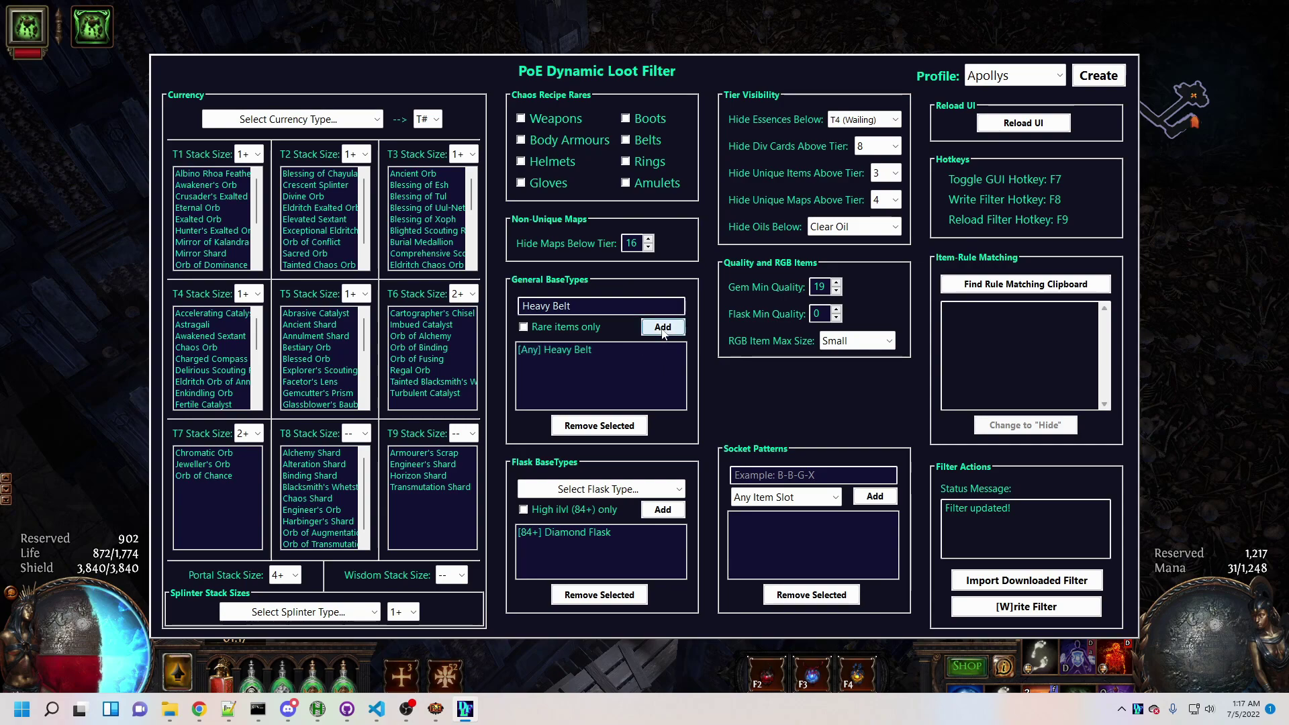
key("F7")
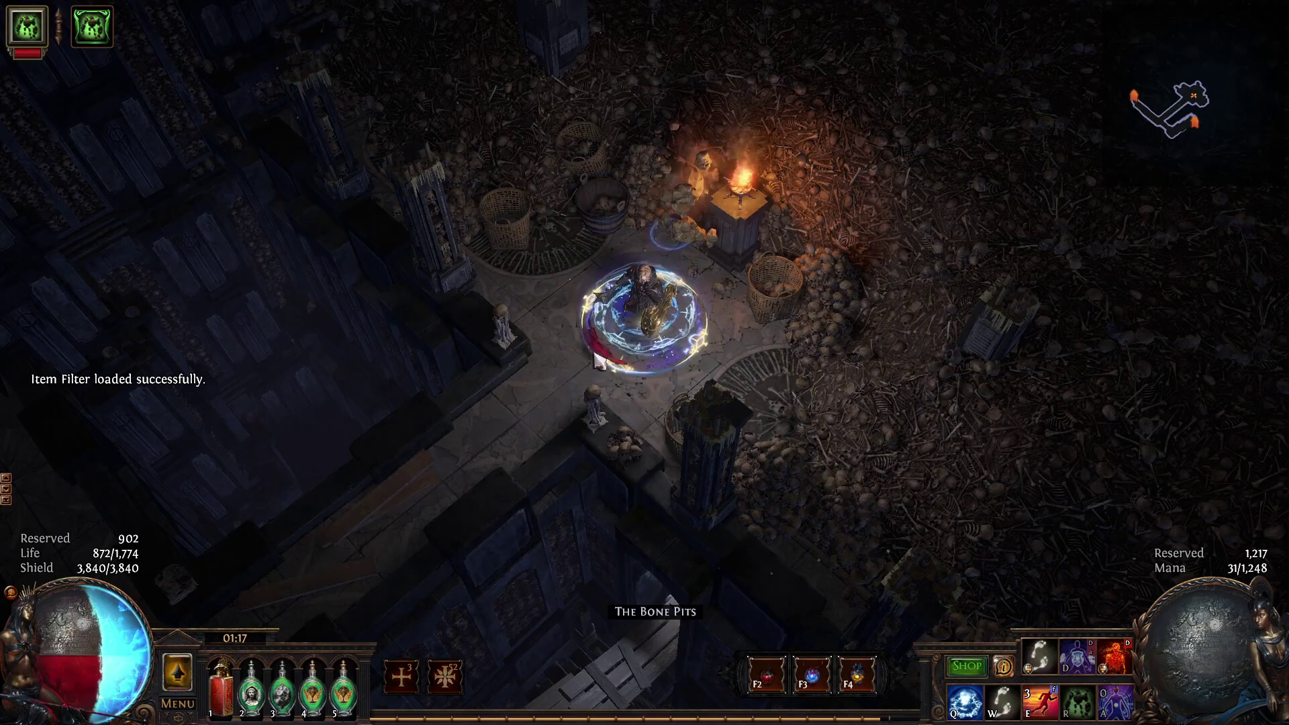
- Examine the modifiers on the equipped Omen Wand, Sapphire Ring and Samite Gloves in the character's inventory
key("F7")
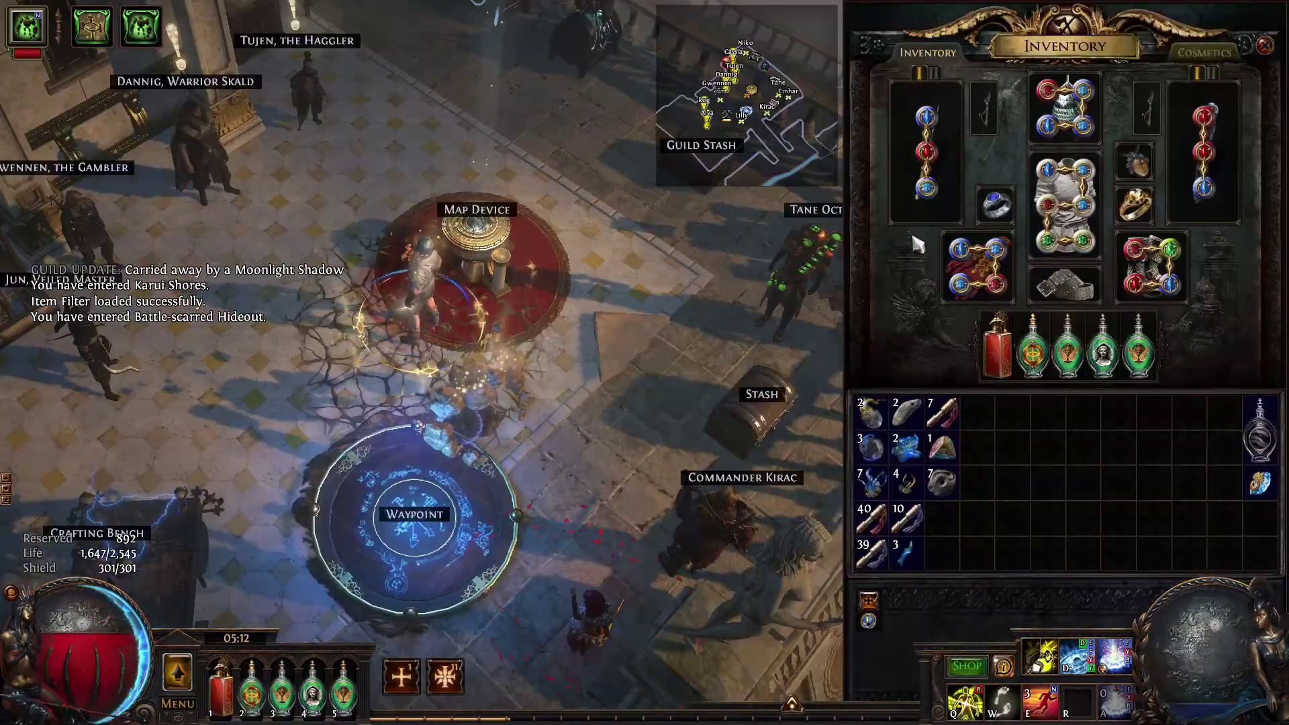
mouse_move(1186, 200)
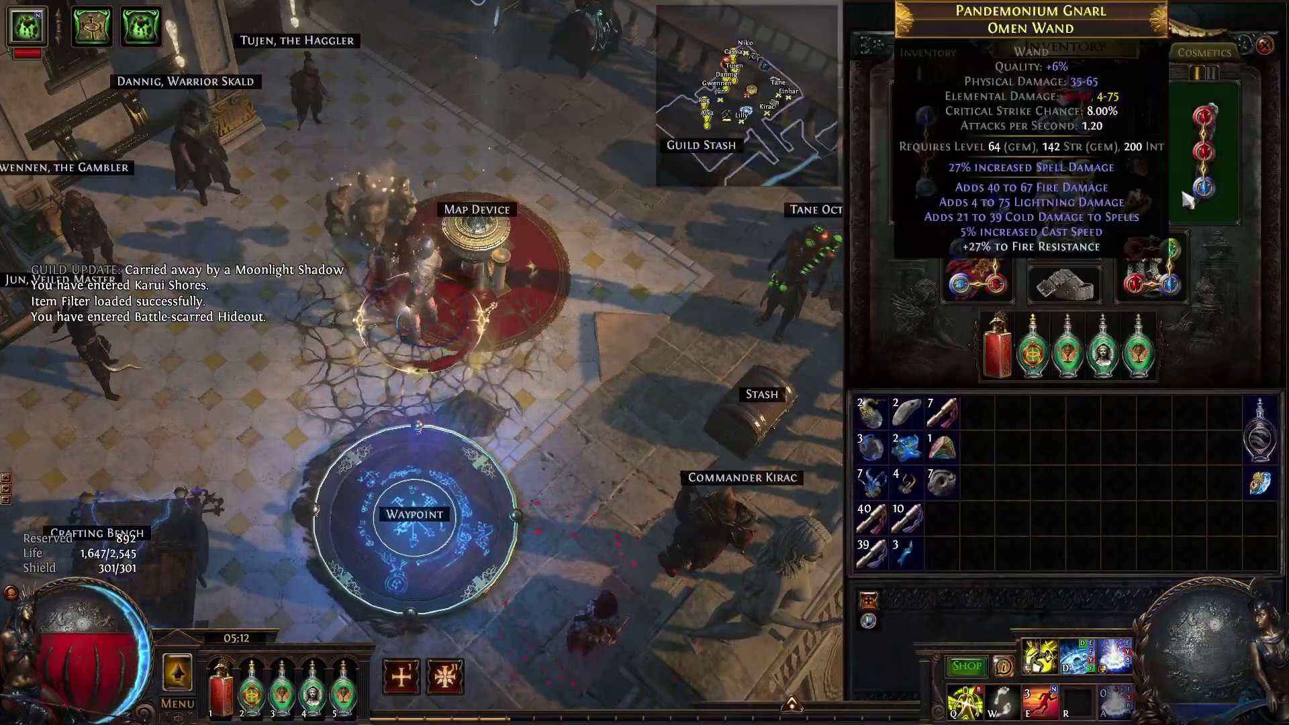
mouse_move(1010, 216)
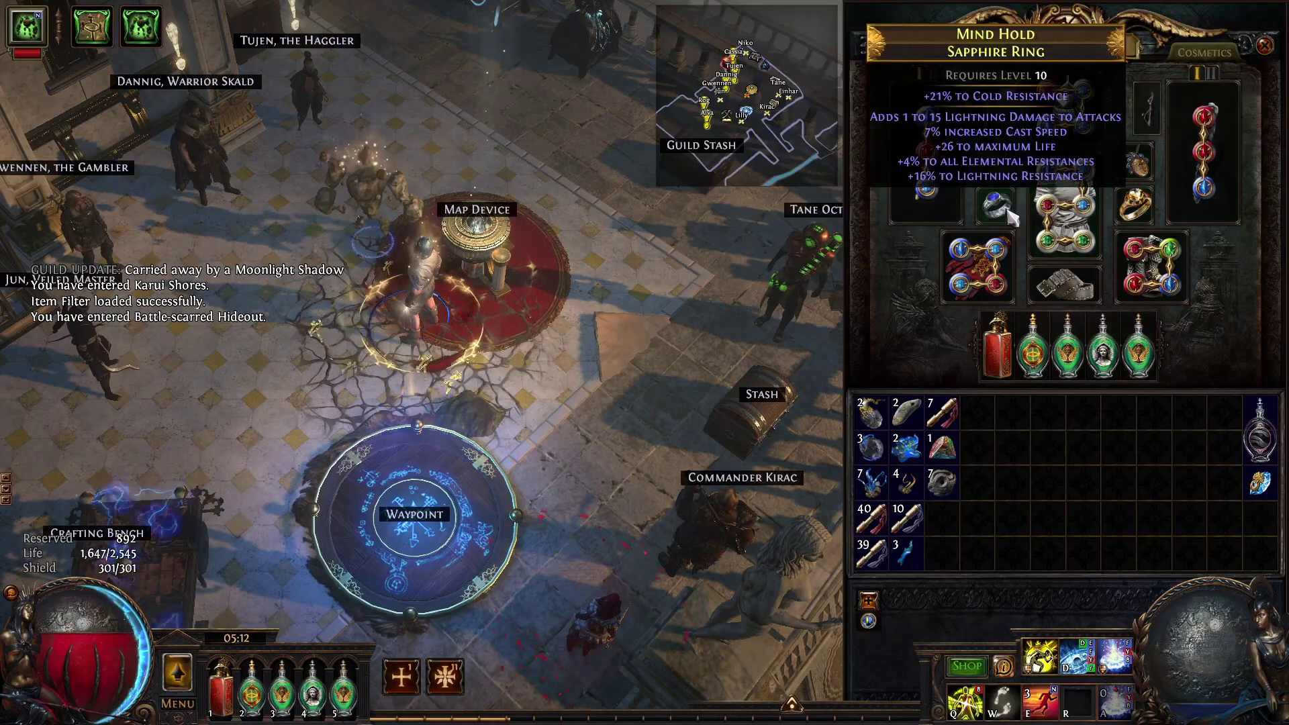
mouse_move(979, 268)
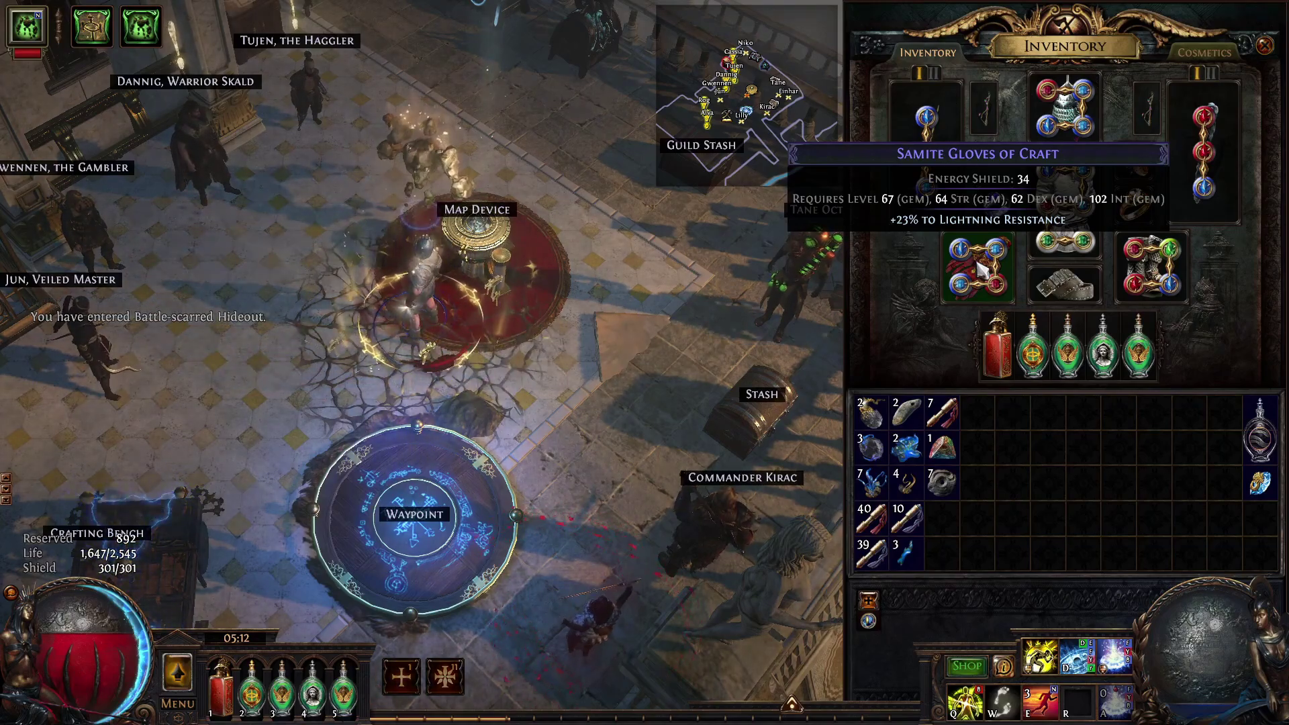
key("i")
left_click(759, 357)
key("q")
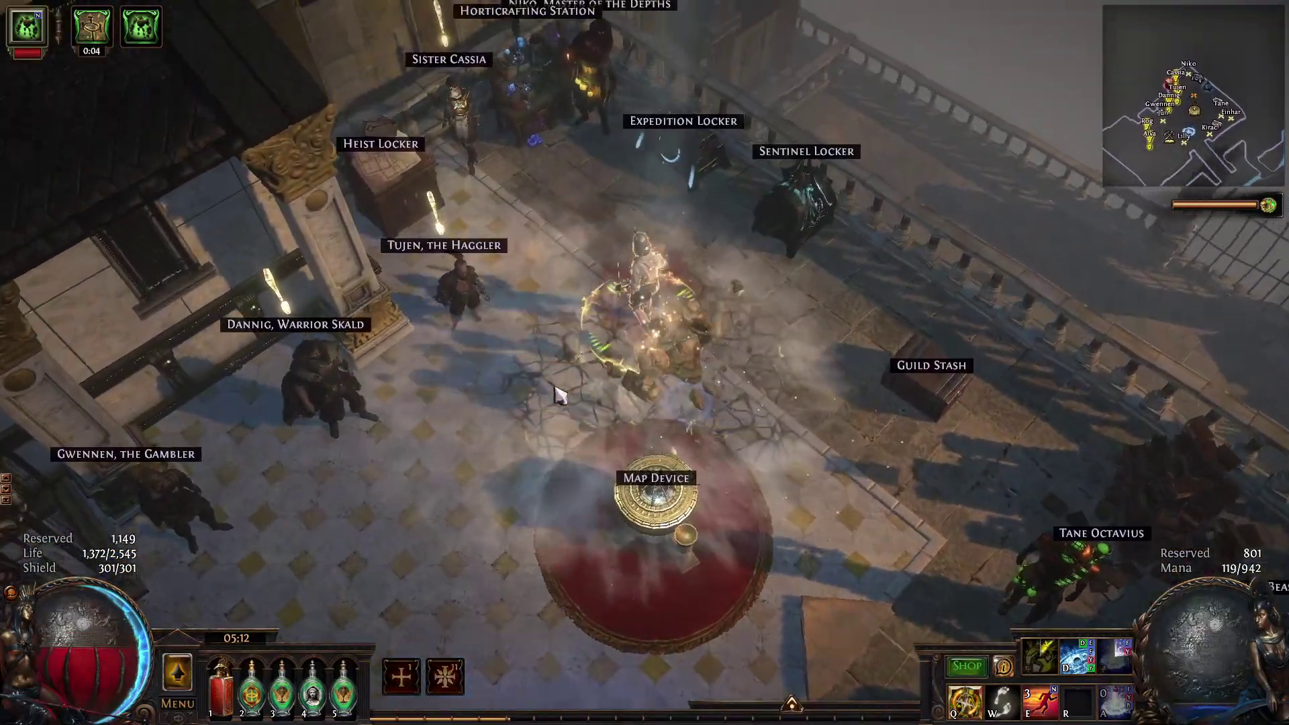
left_click(557, 394)
left_click(611, 436)
key("d")
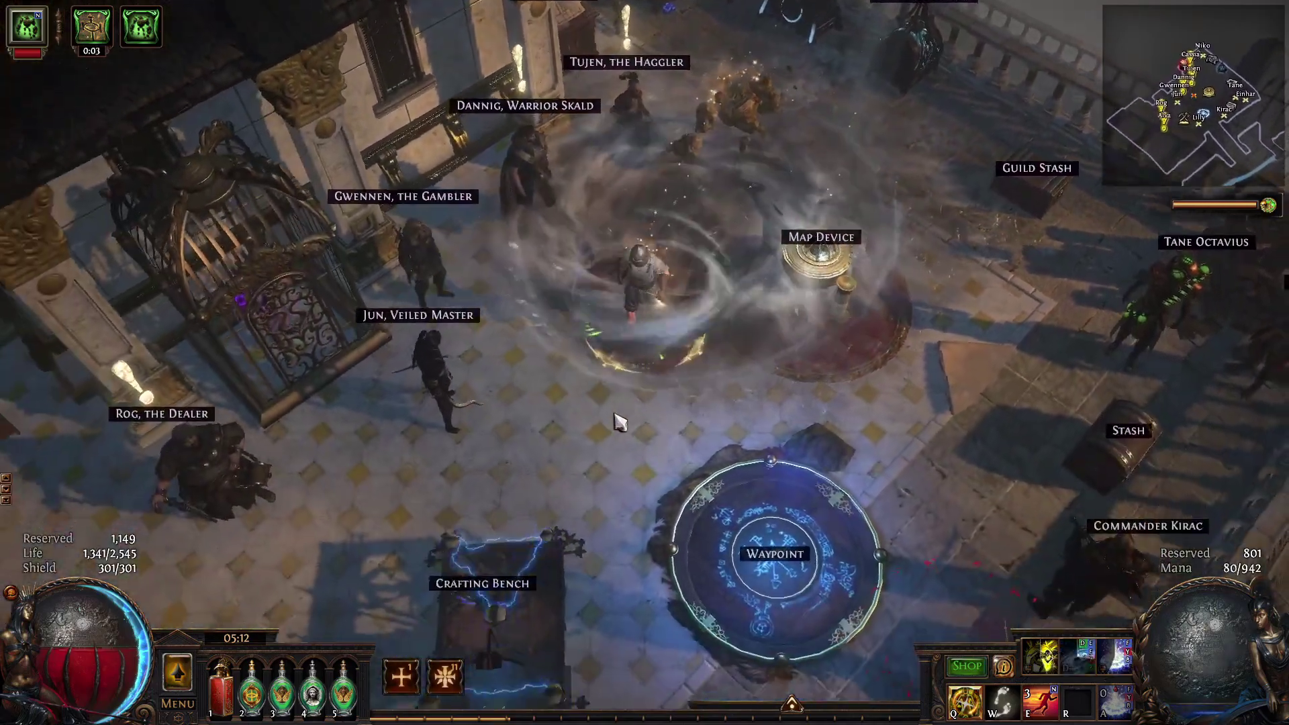
mouse_move(738, 333)
left_mouse_down()
mouse_move(783, 242)
mouse_move(690, 345)
left_mouse_up()
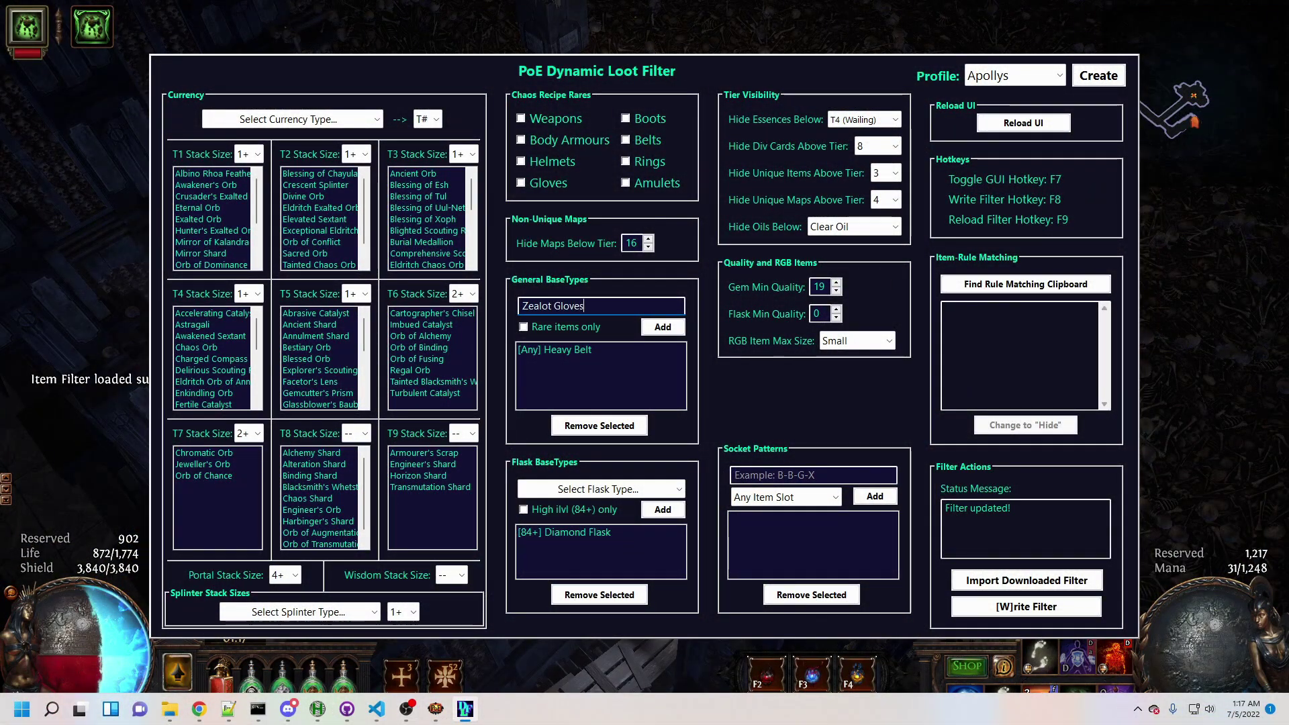
- Add Zealot Gloves at any rarity to the general base types, apply the filter and pick up the dropped gloves
key("F8")
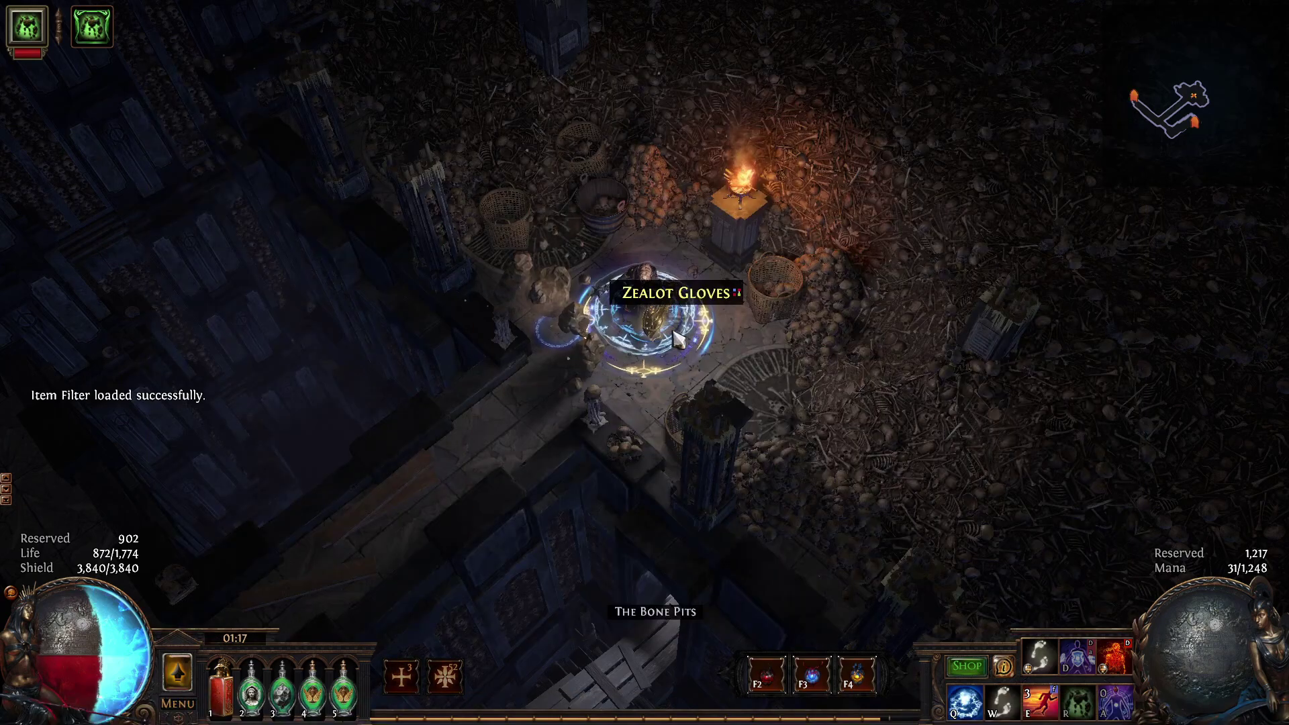
left_click(679, 301)
key("e")
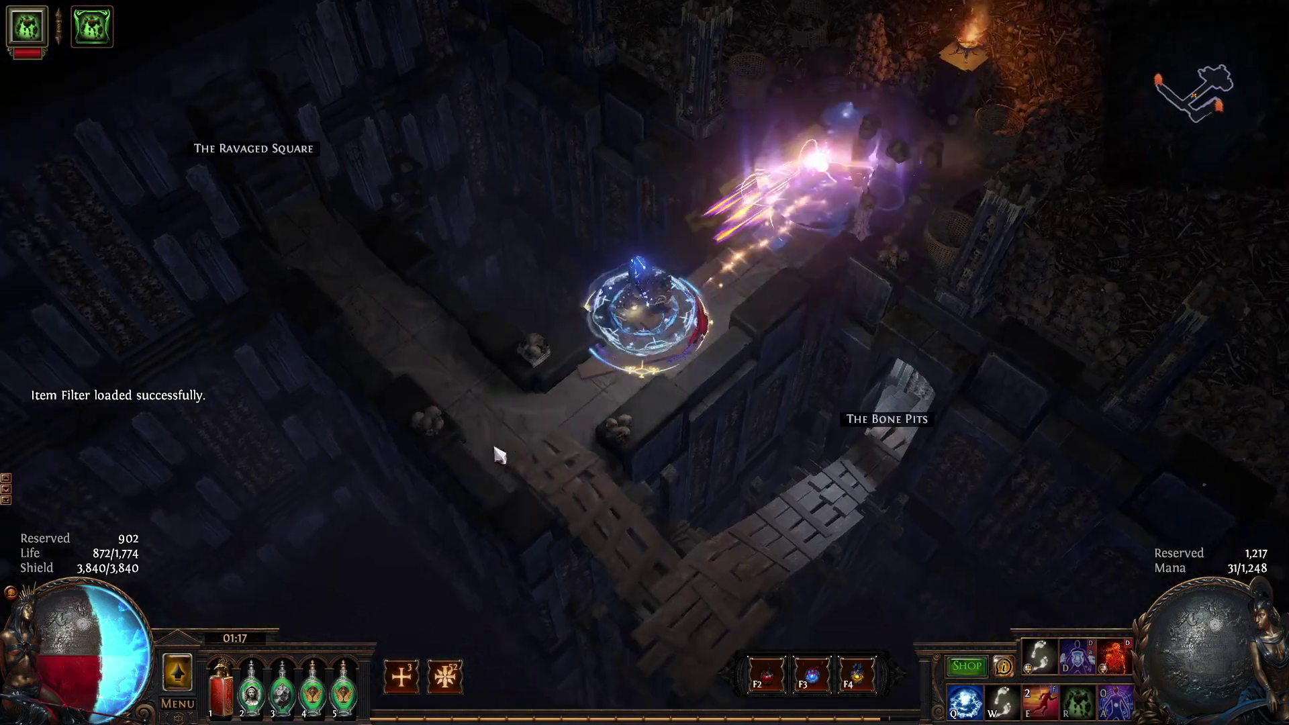
left_click(765, 429)
left_click(749, 295)
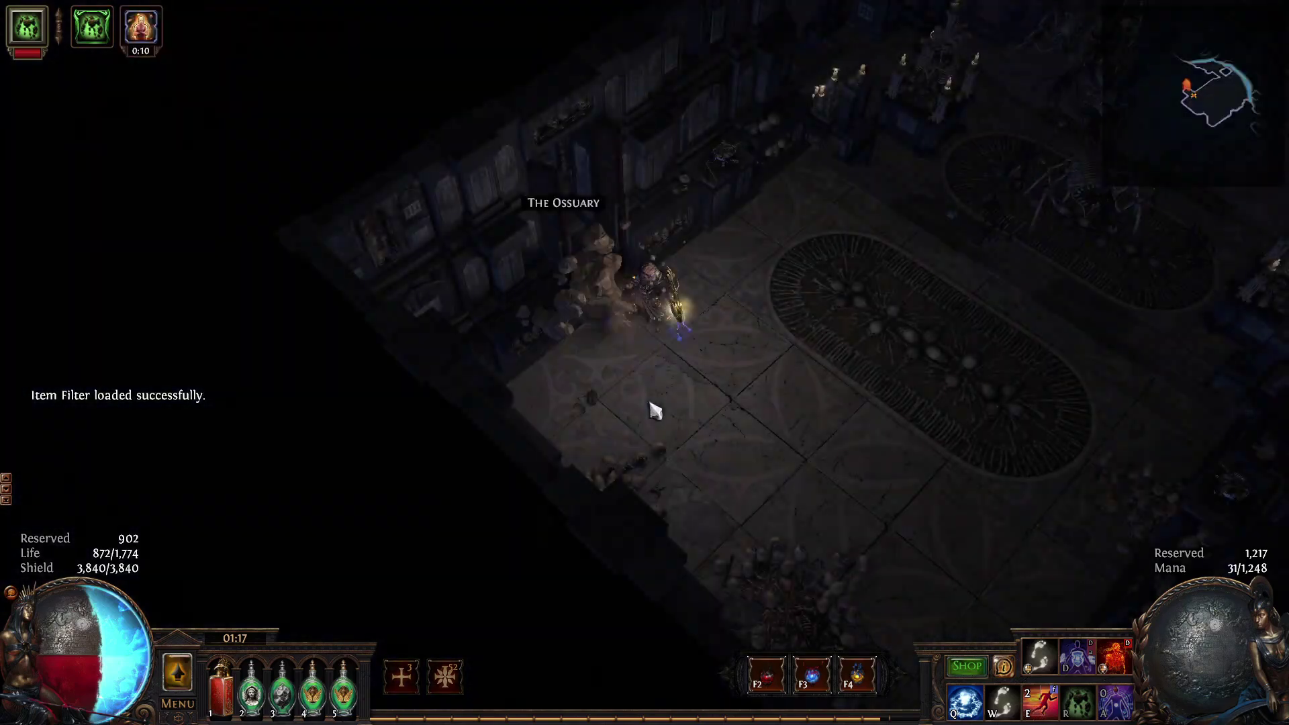
mouse_move(711, 397)
left_mouse_down()
mouse_move(776, 328)
mouse_move(754, 268)
mouse_move(856, 193)
mouse_move(638, 356)
left_mouse_up()
key("q")
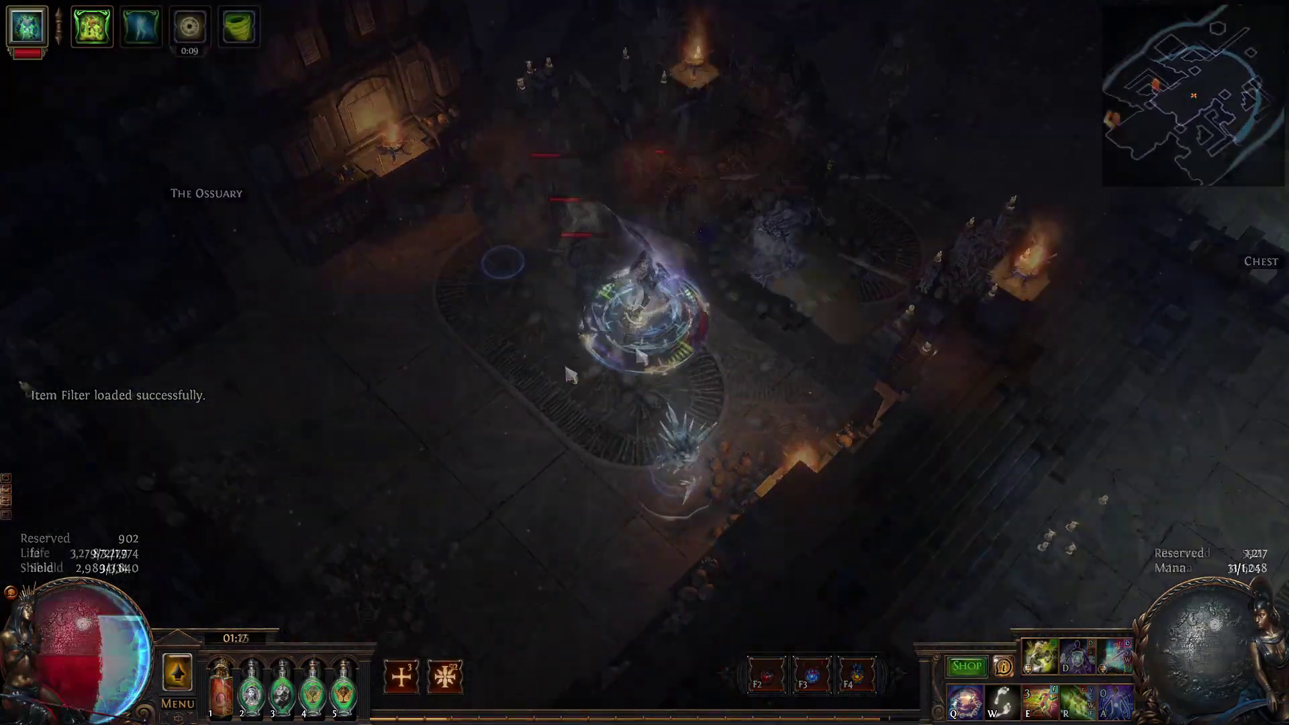
- Add Sorcerer Boots, Arcanist Slippers and Opal Ring to the general base types as rare items only
key("F7")
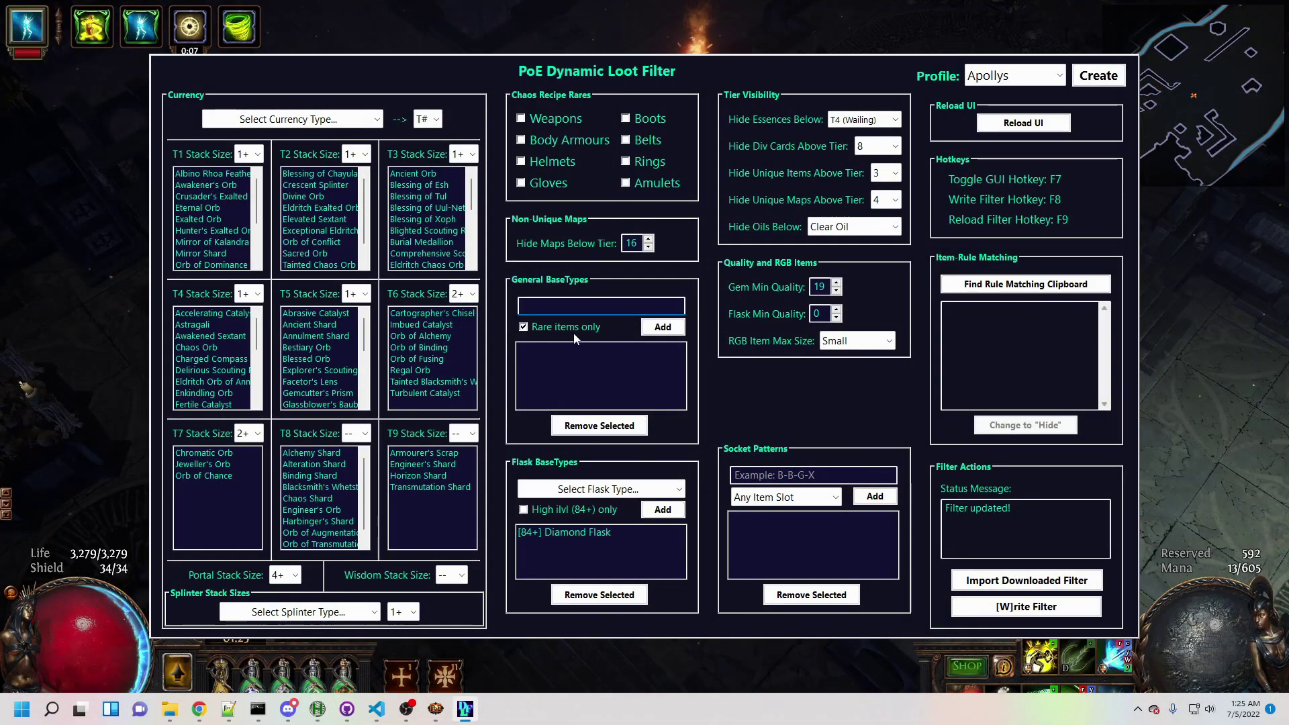
type("Sorc")
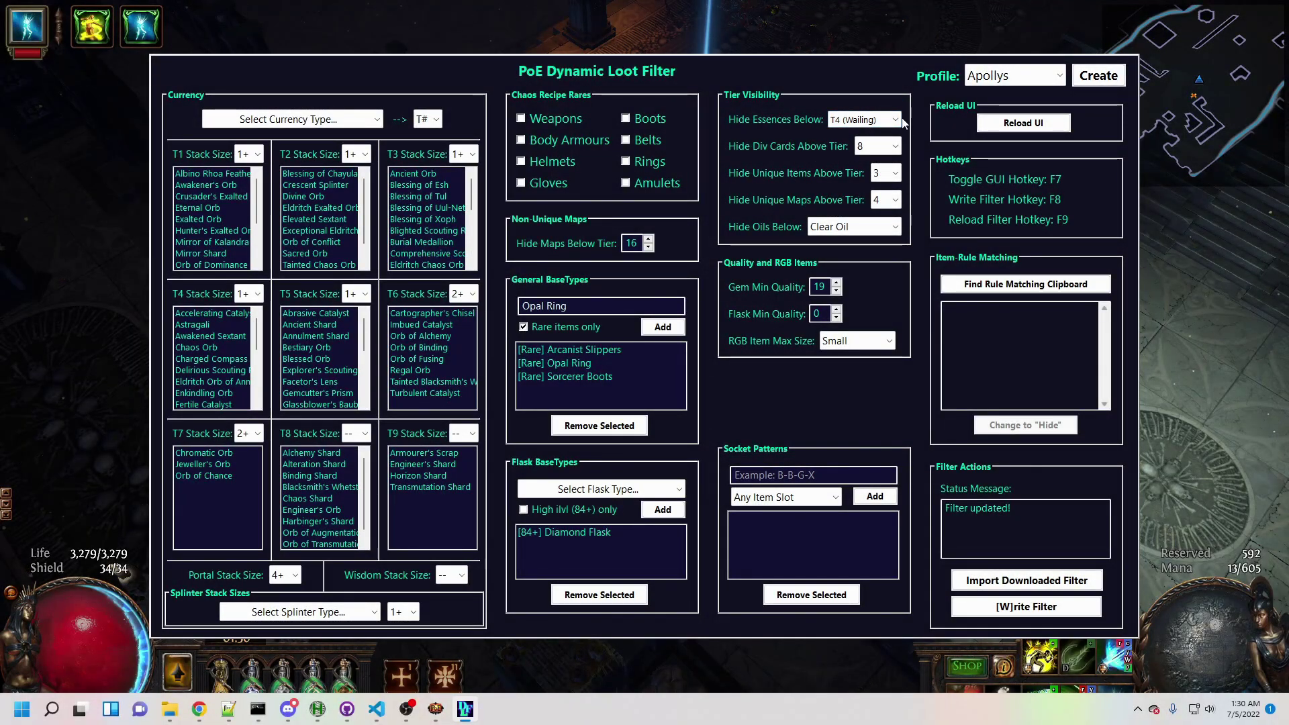
left_click(865, 134)
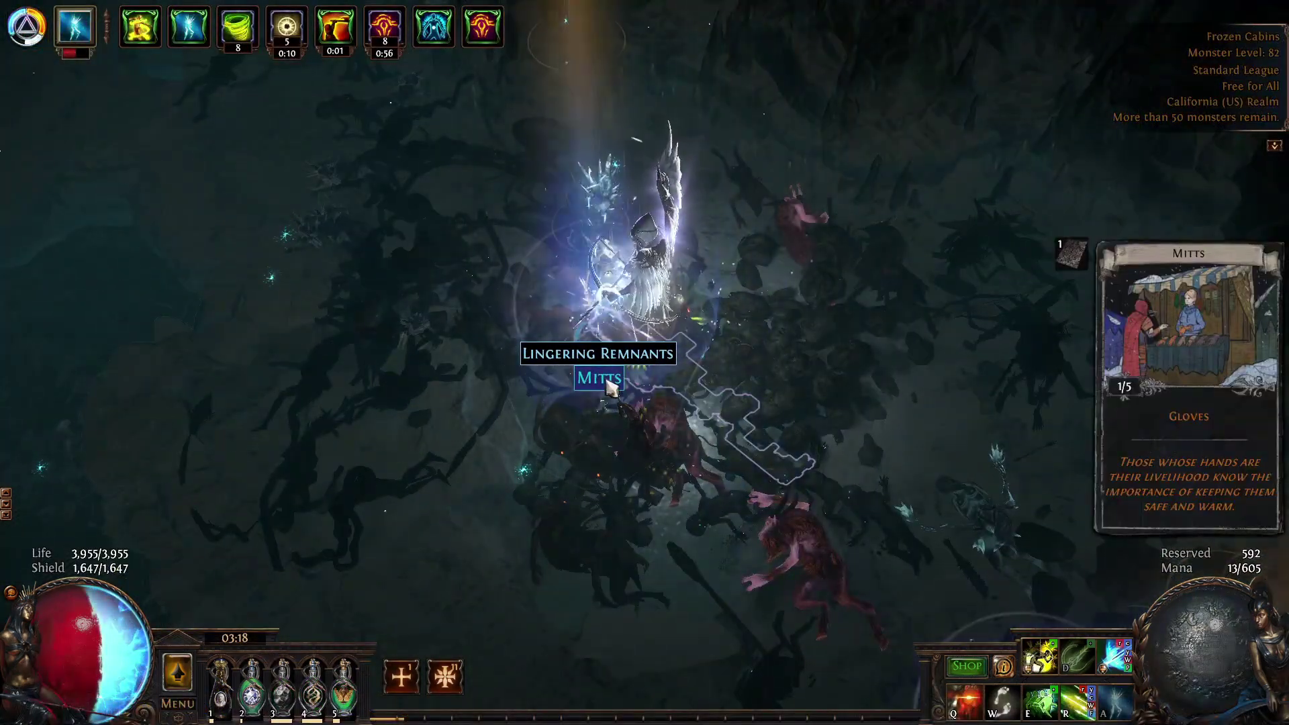
- Hide divination cards above tier 4 and write the filter
key("F7")
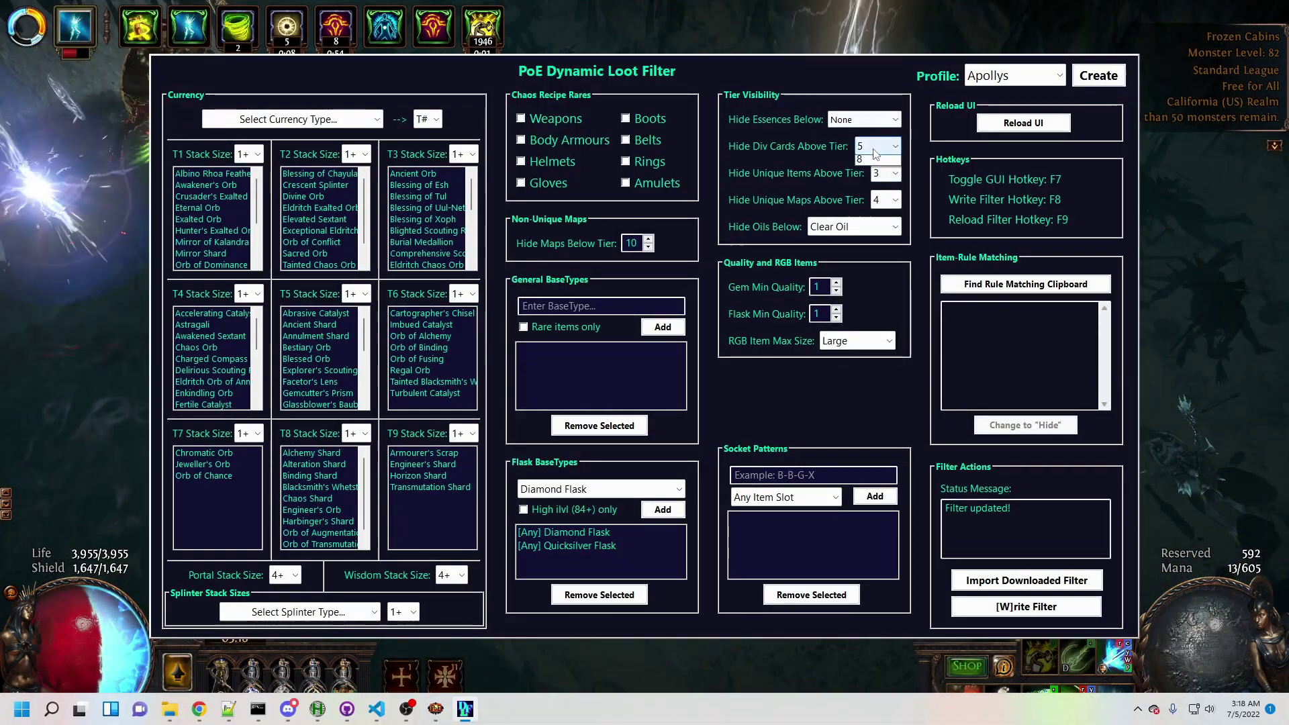
left_click(870, 146)
left_click(867, 200)
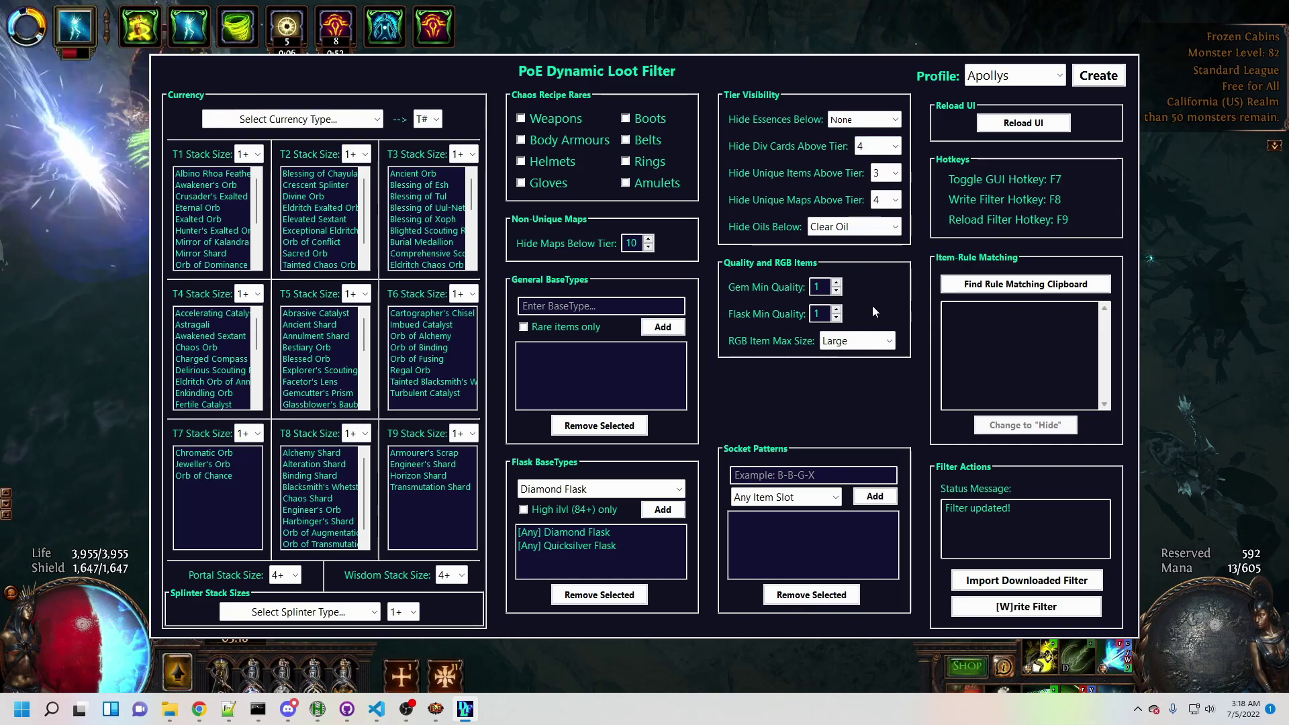
key("F8")
key("F7")
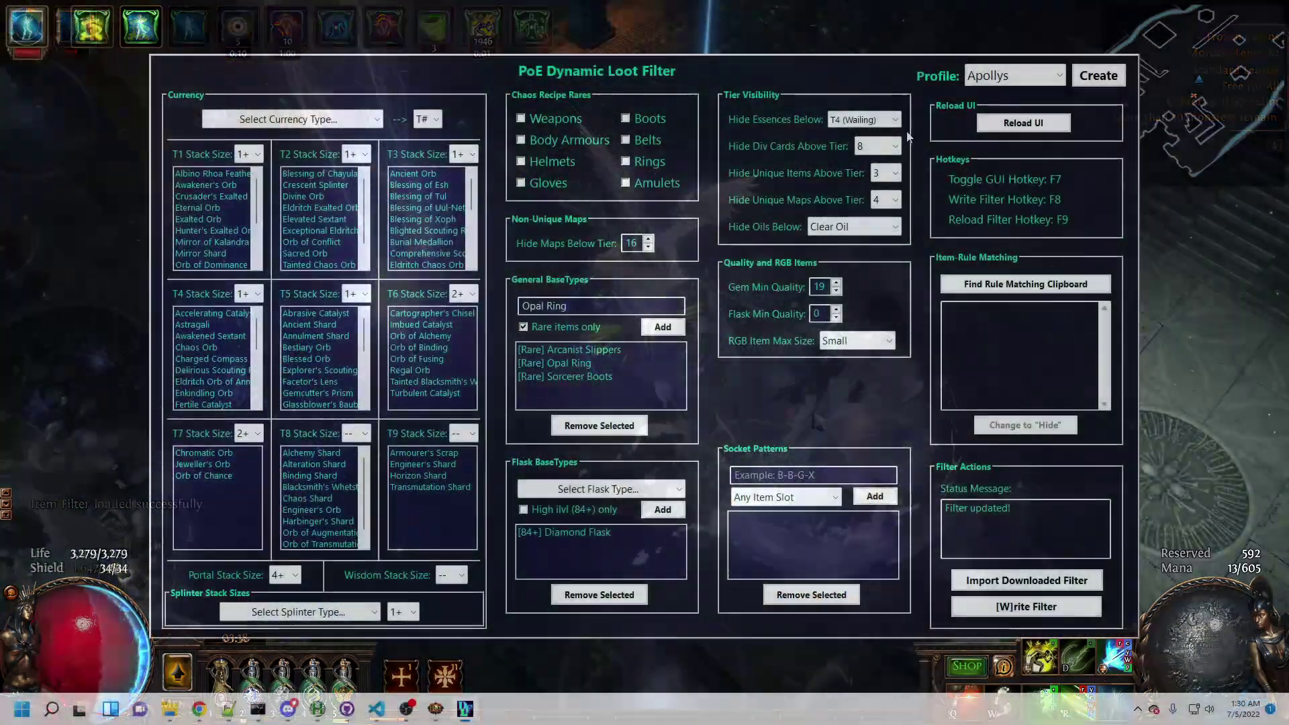
- Examine the available tier visibility thresholds for essences, divination cards, unique items, unique maps and oils
left_click(898, 122)
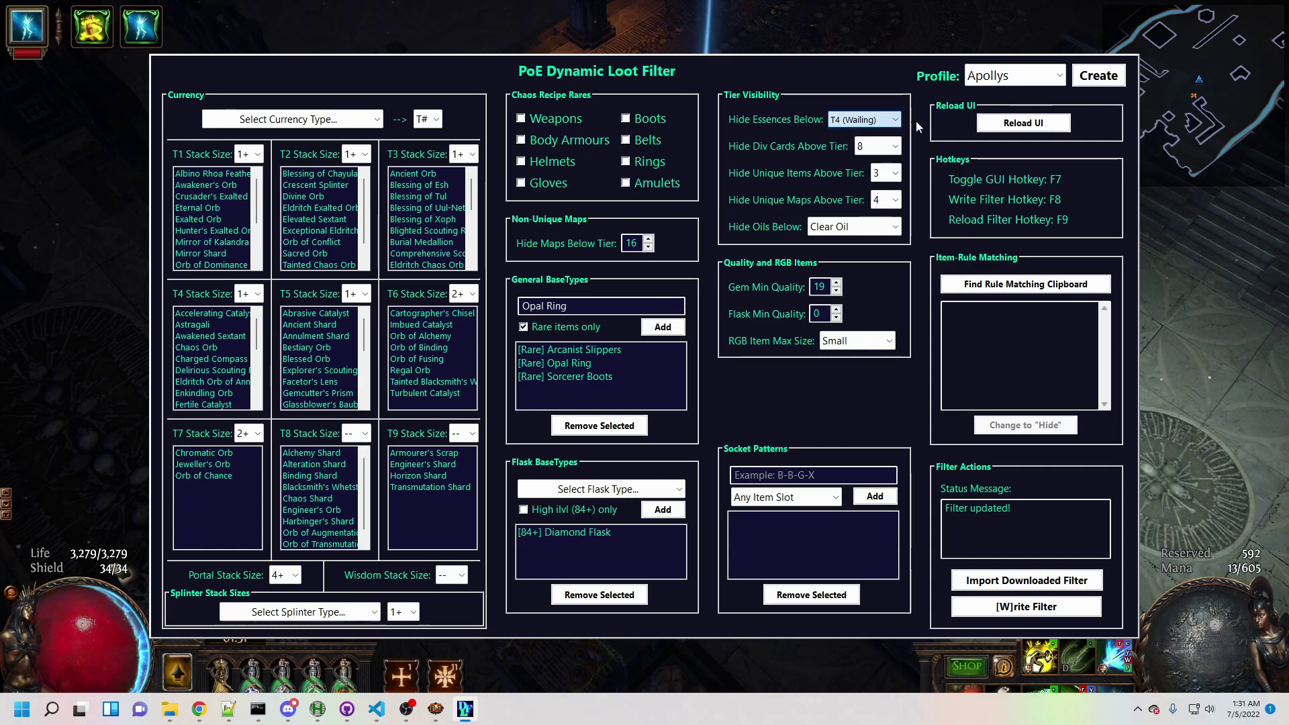
left_click(894, 147)
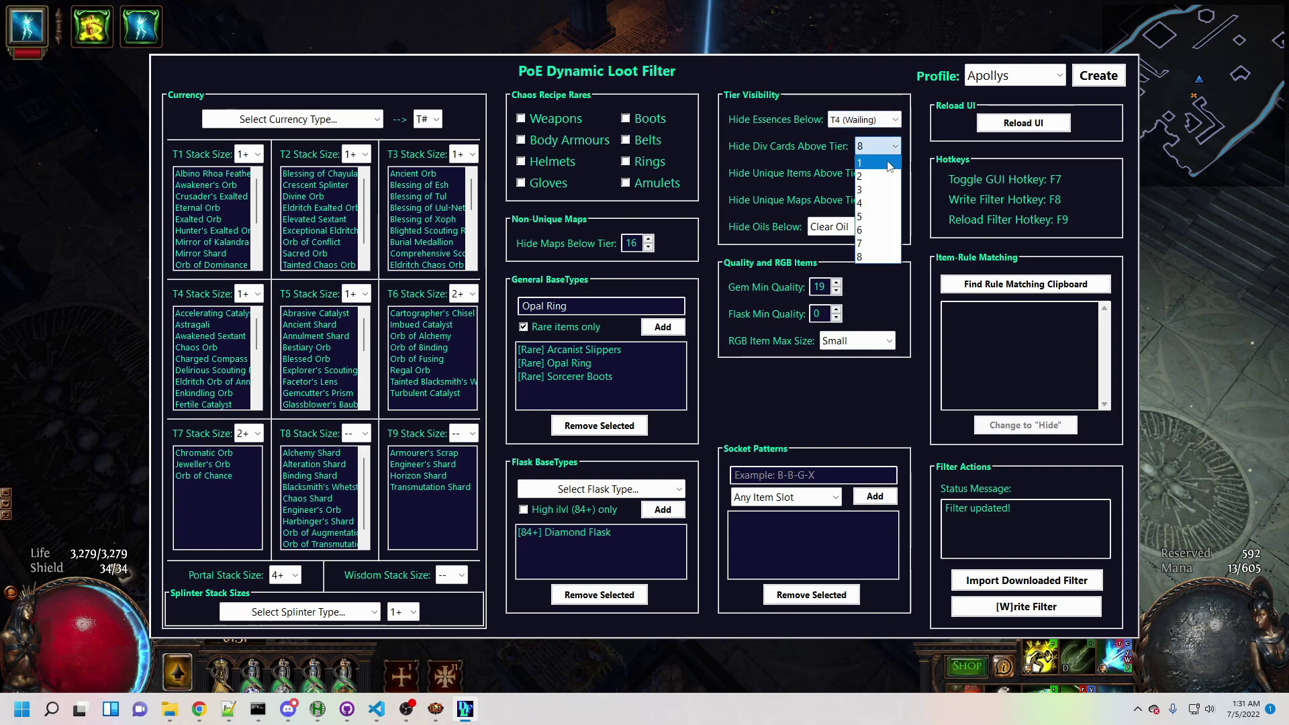
left_click(915, 140)
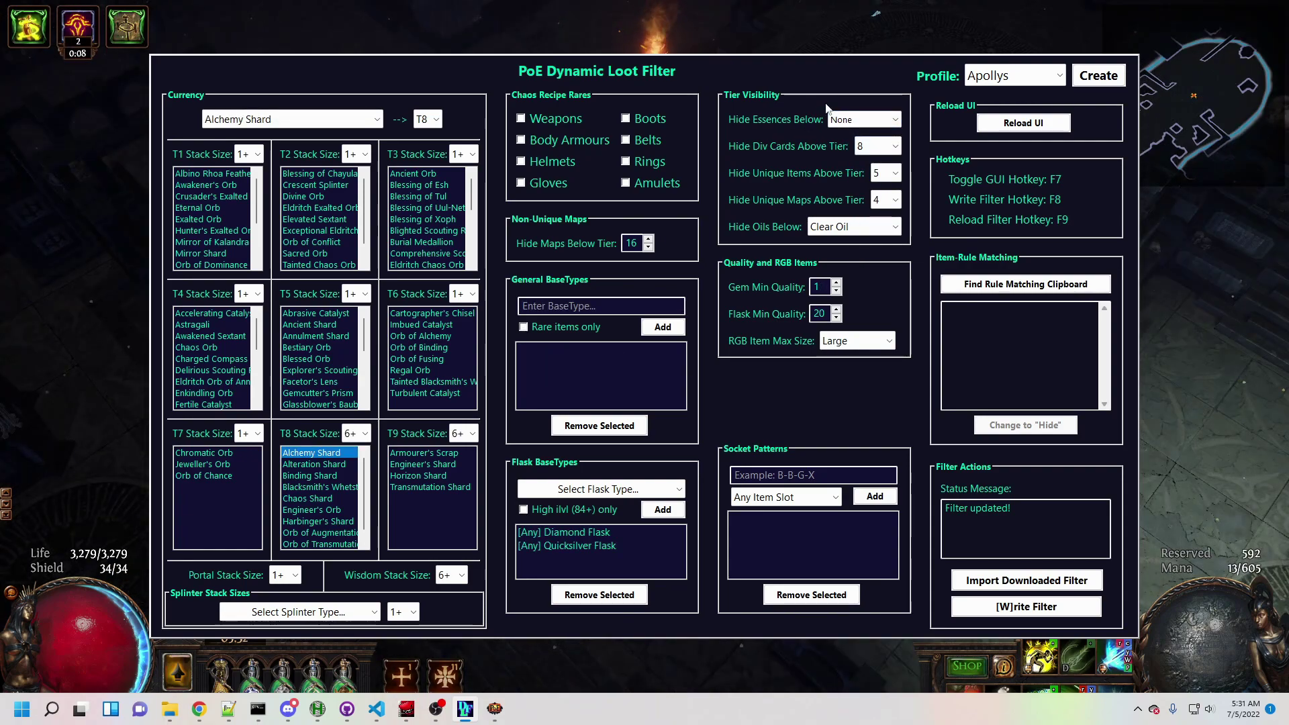
left_click(890, 122)
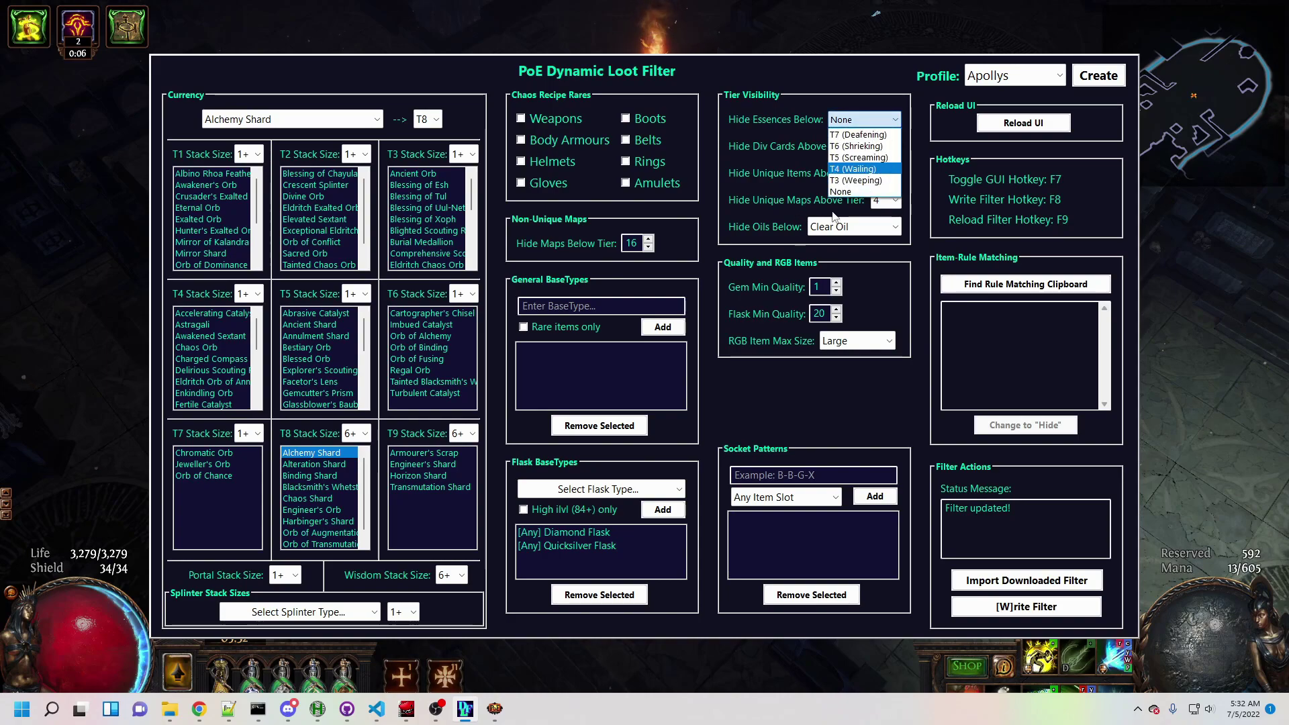
left_click(846, 194)
left_click(882, 146)
left_click(869, 257)
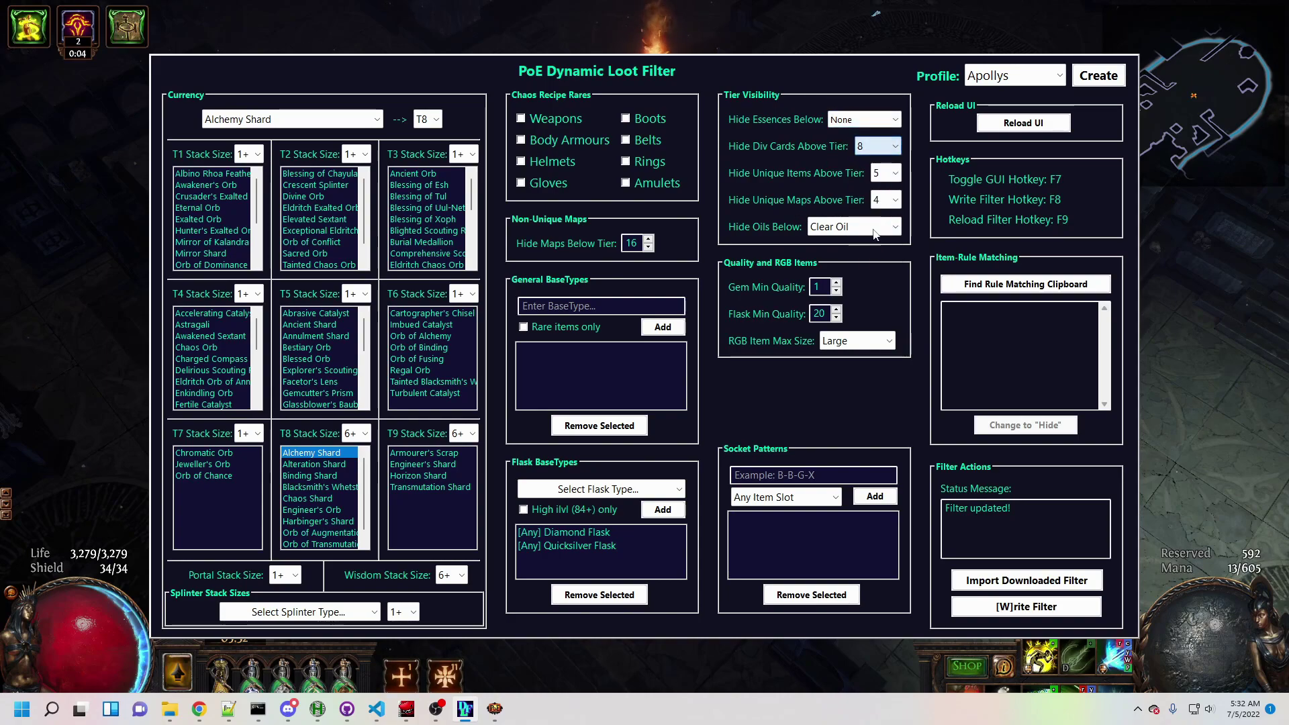
left_click(886, 173)
left_click(892, 243)
left_click(872, 227)
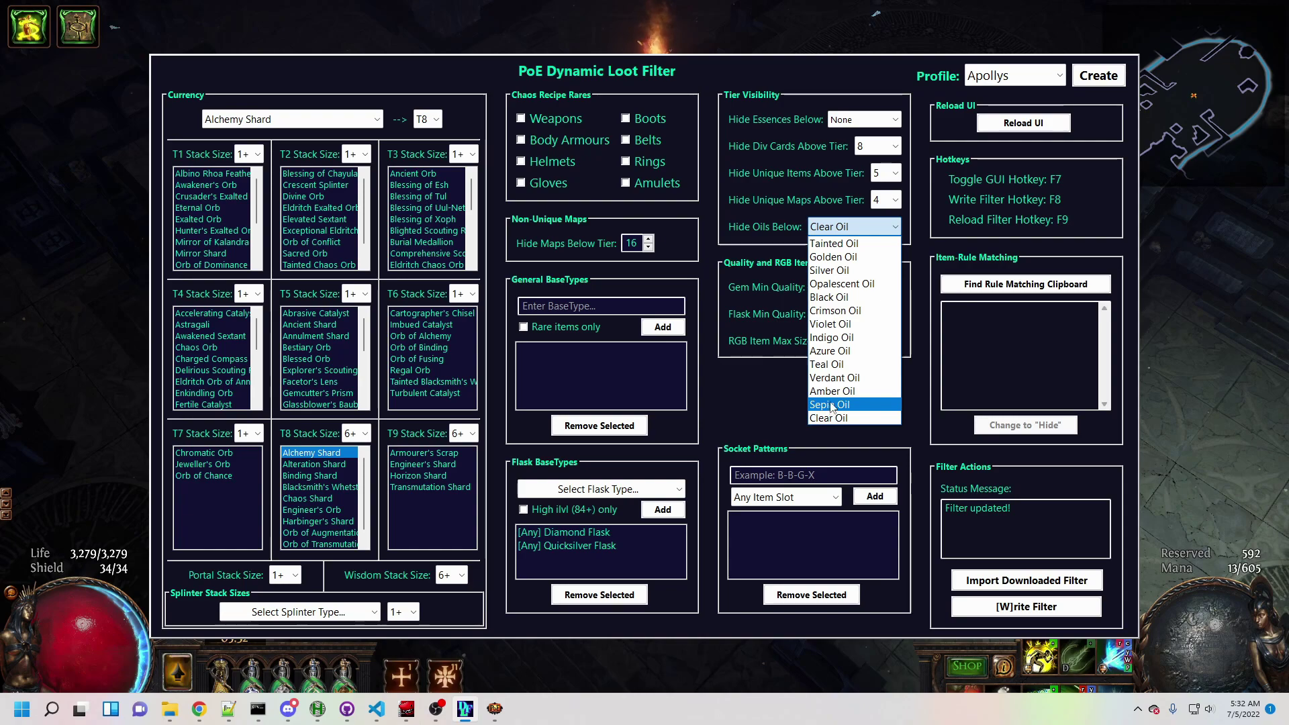
left_click(848, 243)
left_click(883, 201)
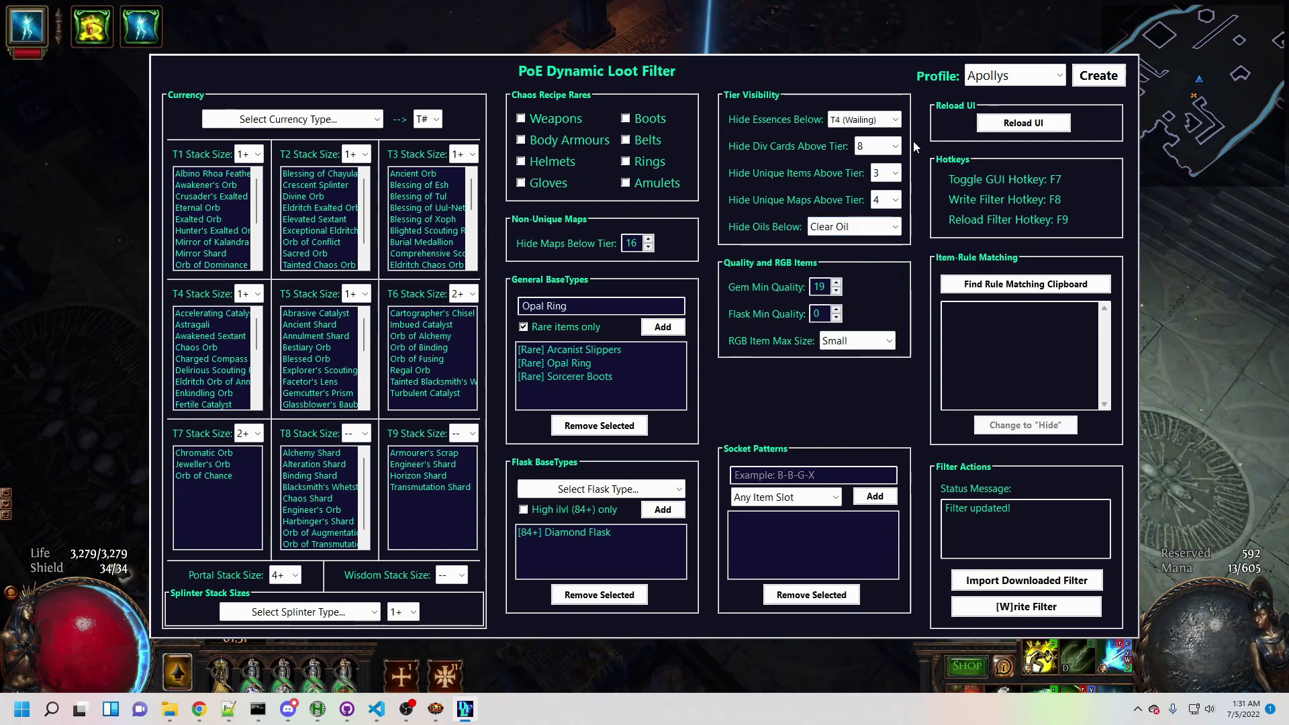
- Hide divination cards above tier 5, apply the filter and pick up the Lucky Connections card in the game
key("F7")
mouse_move(572, 274)
key("F7")
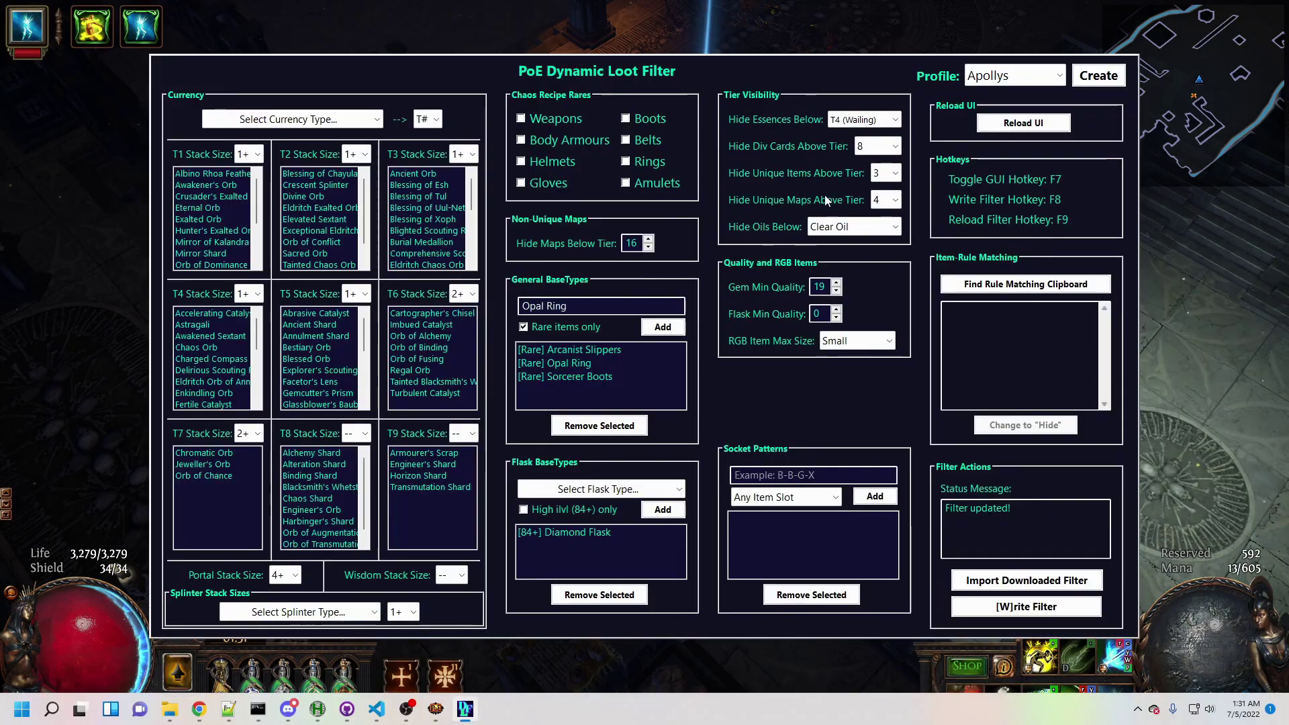
left_click(882, 148)
left_click(868, 216)
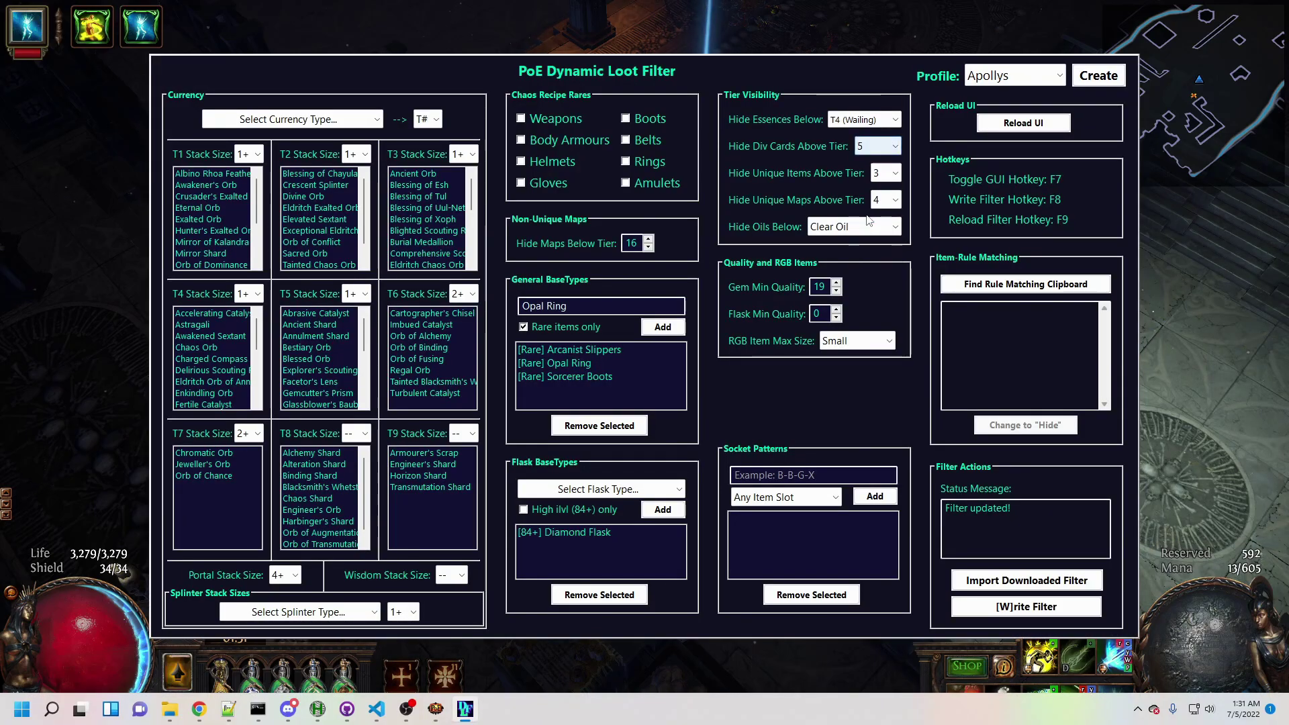
key("F7")
left_click(708, 161)
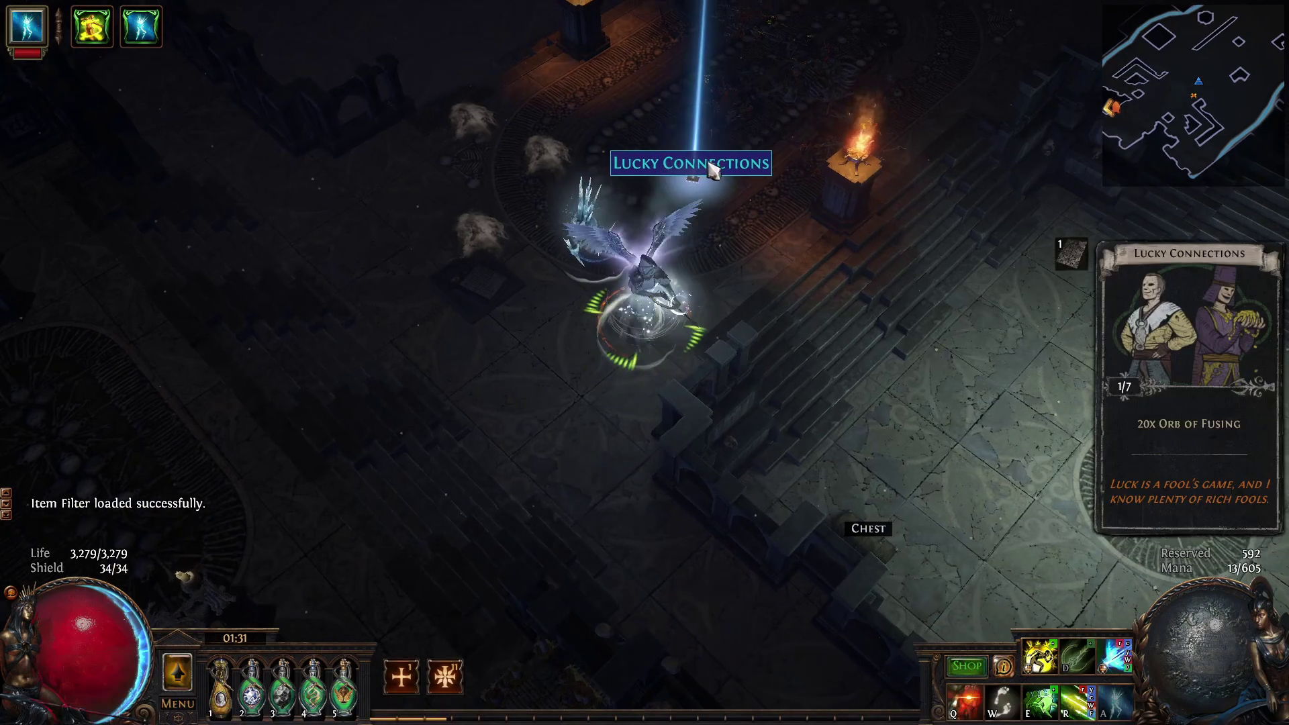
left_click(817, 200)
mouse_move(831, 191)
left_mouse_down()
mouse_move(791, 213)
mouse_move(811, 187)
mouse_move(762, 167)
left_mouse_up()
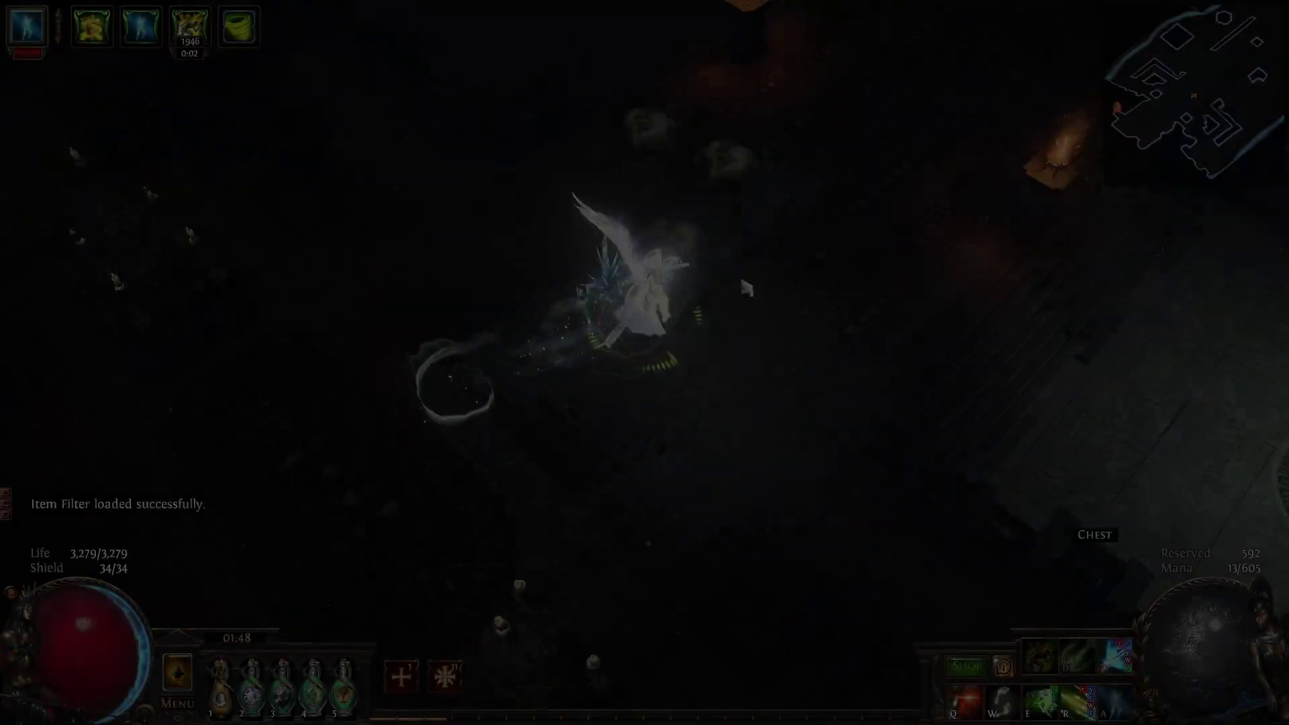
- Set the gem and flask minimum quality to 14 and the RGB item maximum size to Large
key("F7")
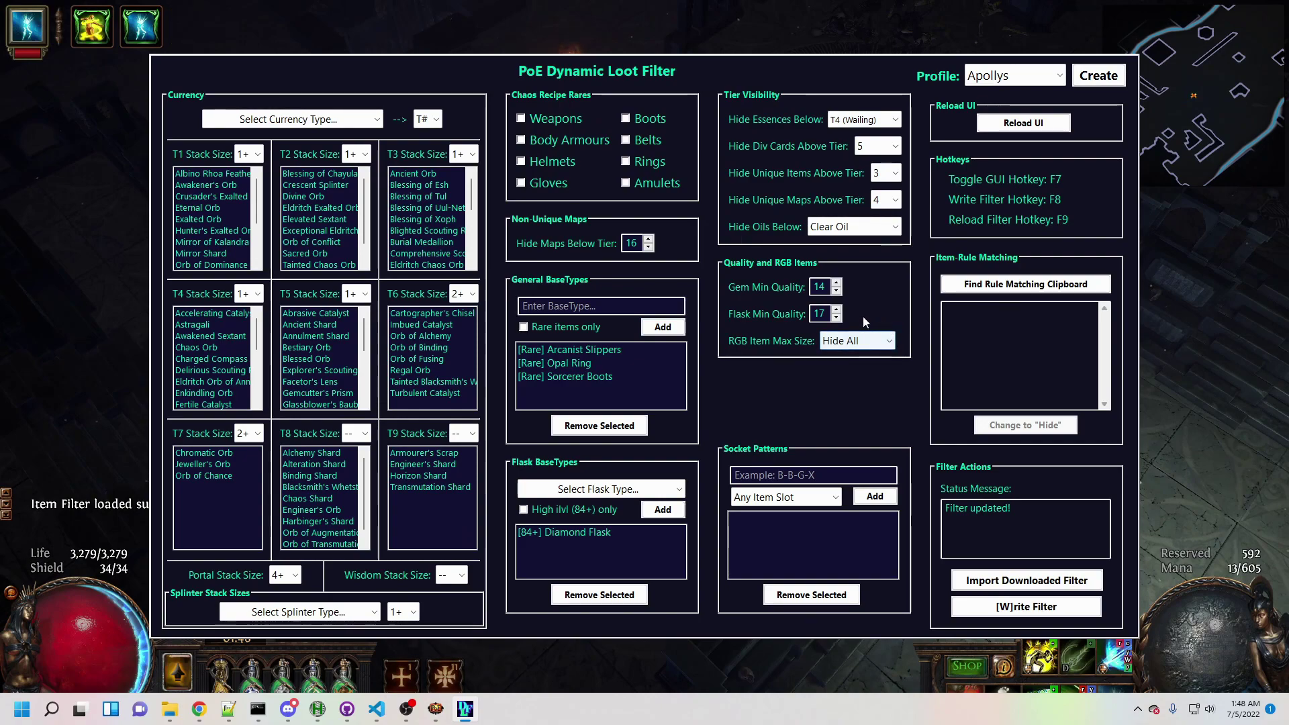
left_click_drag(825, 313, 761, 313)
type("14")
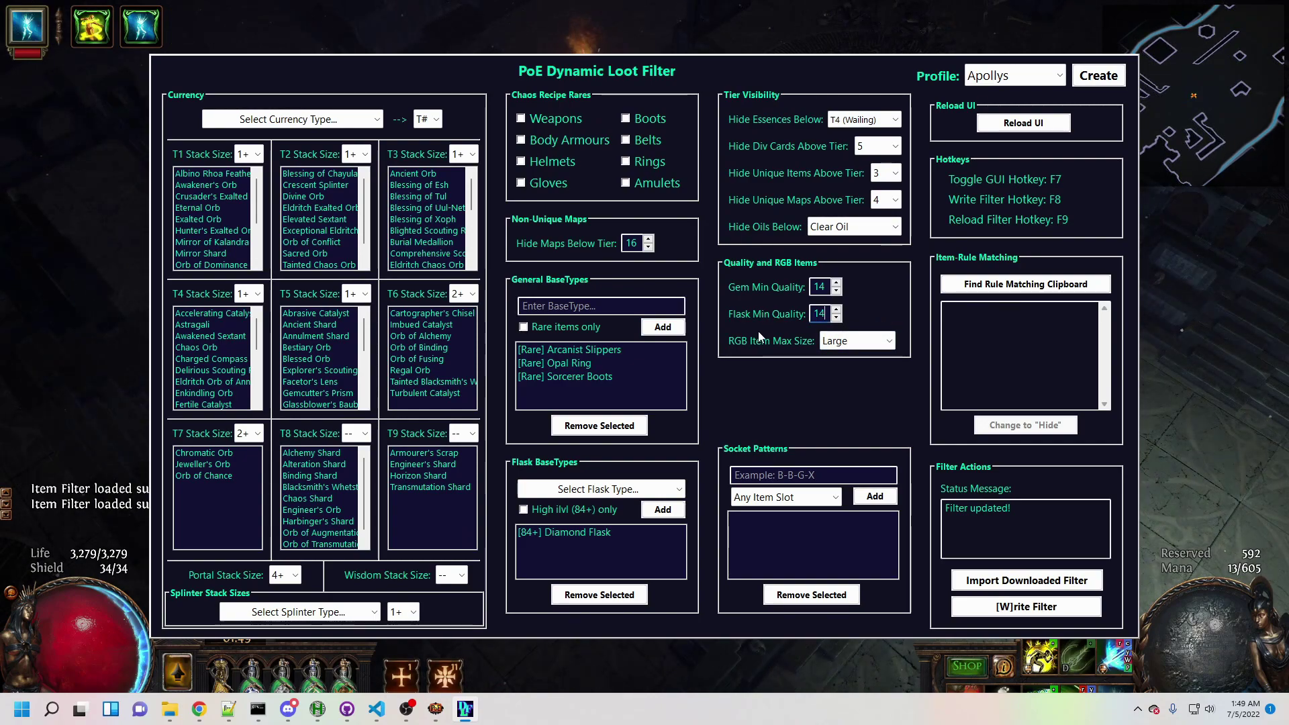
- Apply the quality settings in the game, set the RGB item maximum size to Small and write the filter again
key("F8")
left_click(750, 201)
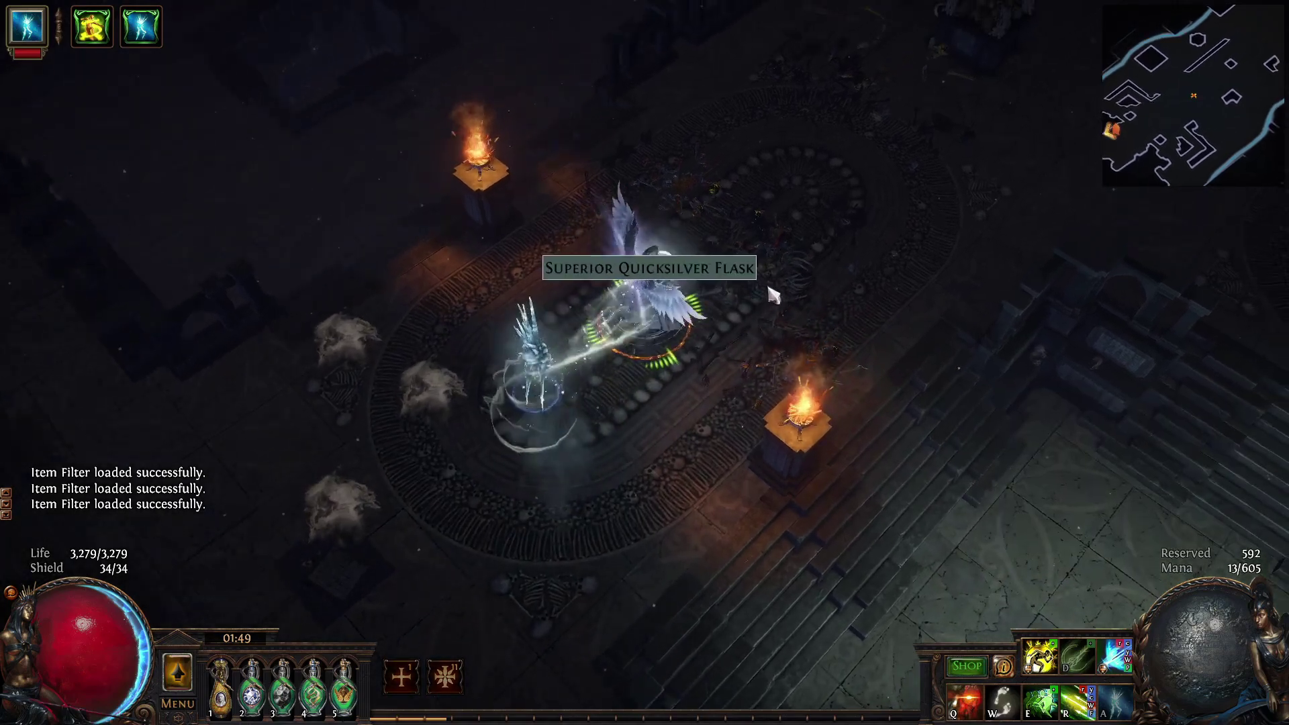
key("F7")
left_click(856, 341)
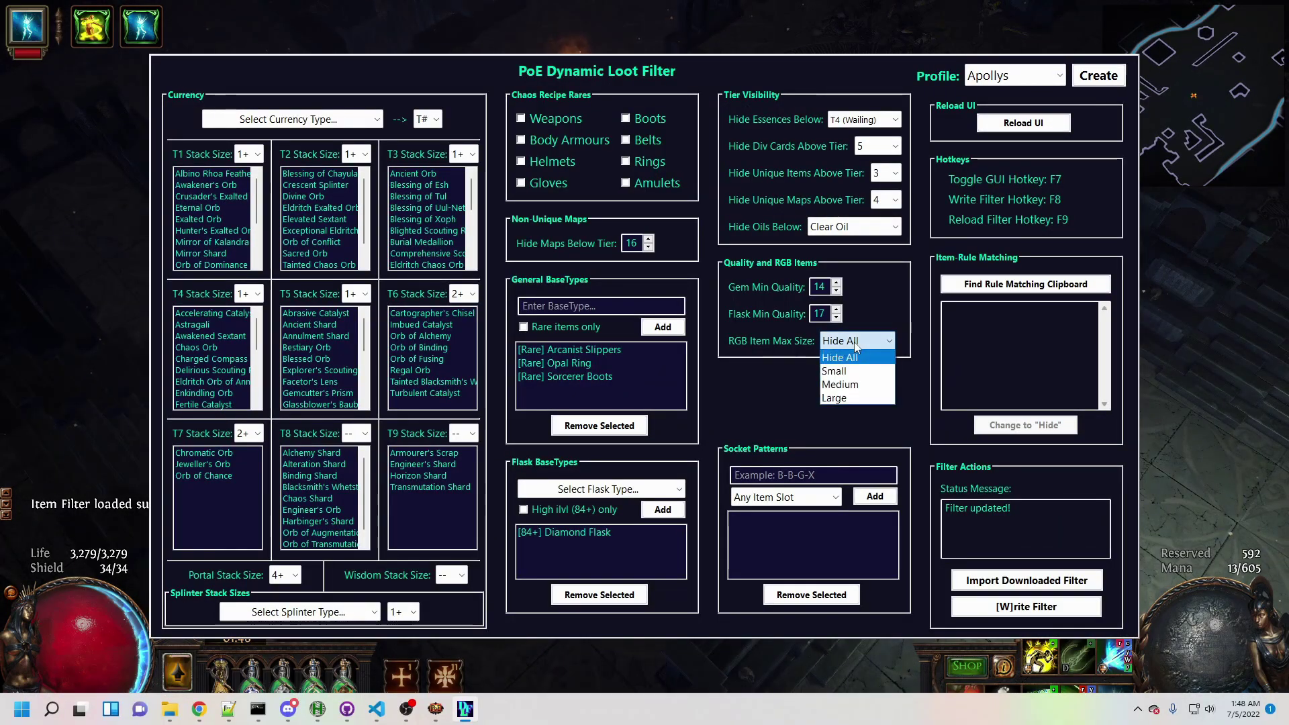
left_click(834, 371)
key("F8")
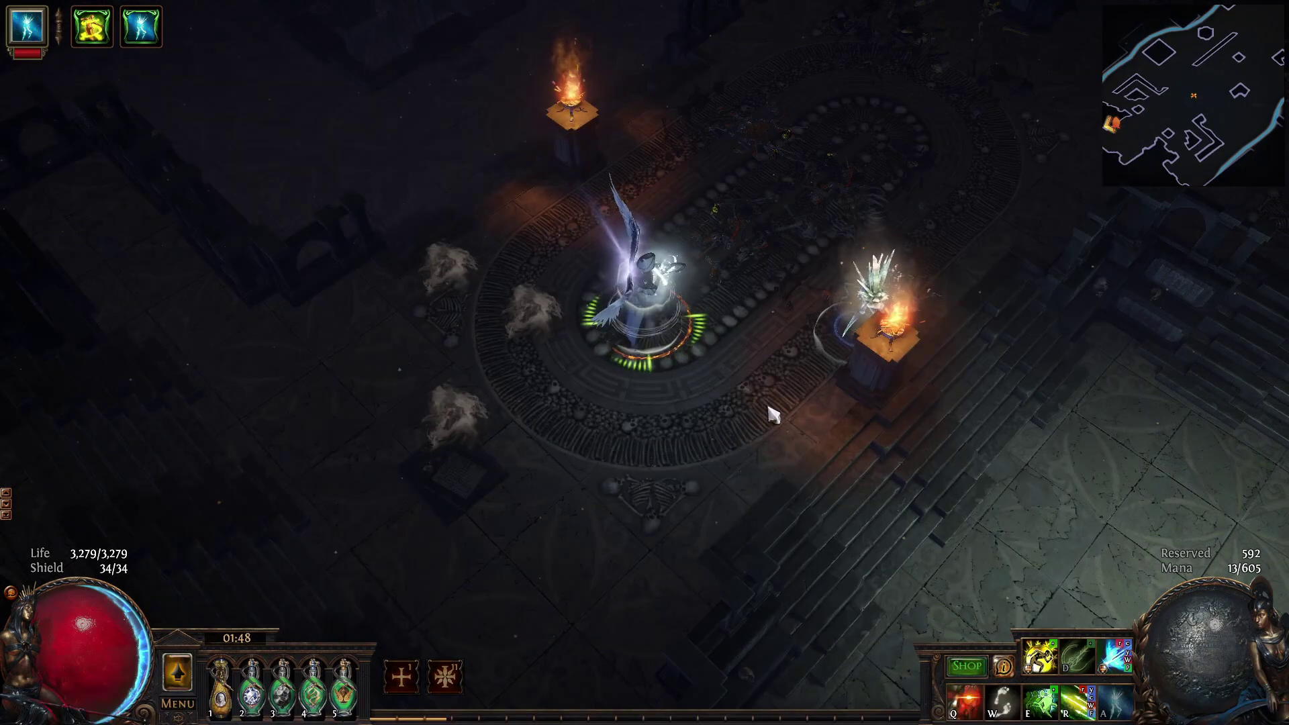
- Set the RGB item maximum size to Large, write the filter and pick up the Strapped Leather in the game
key("F7")
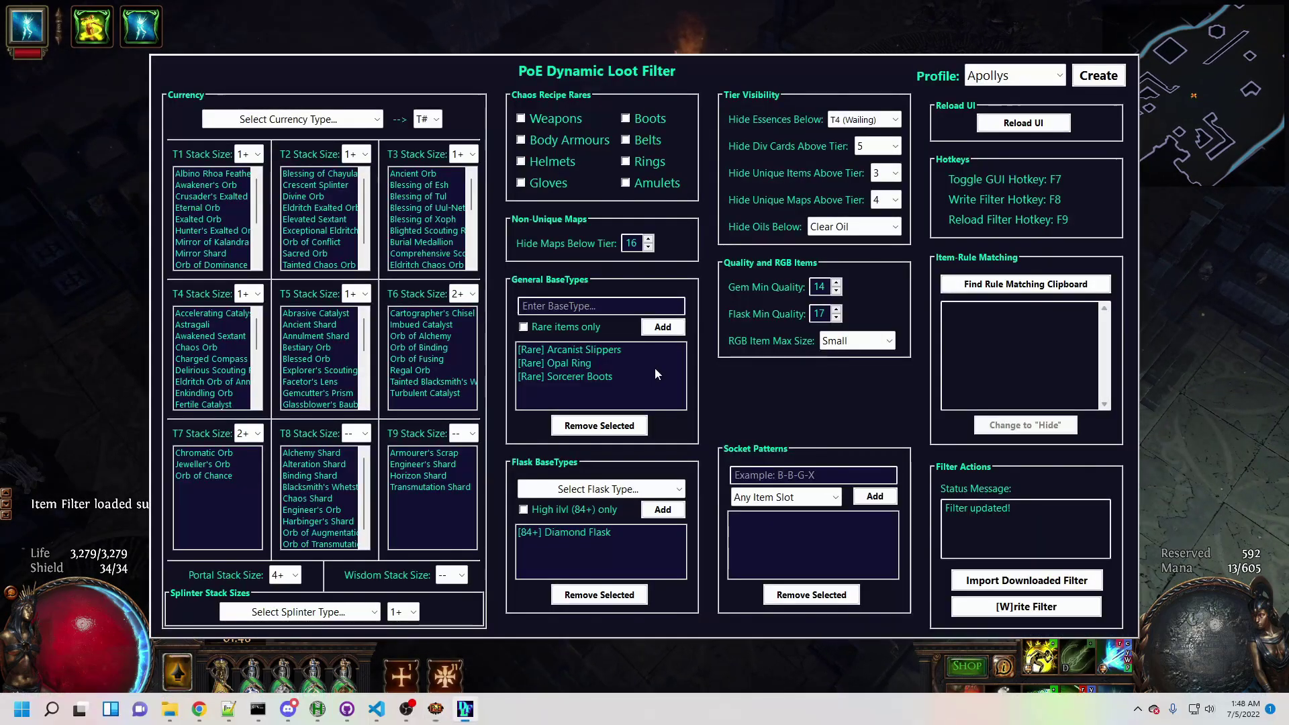
left_click(856, 341)
left_click(856, 340)
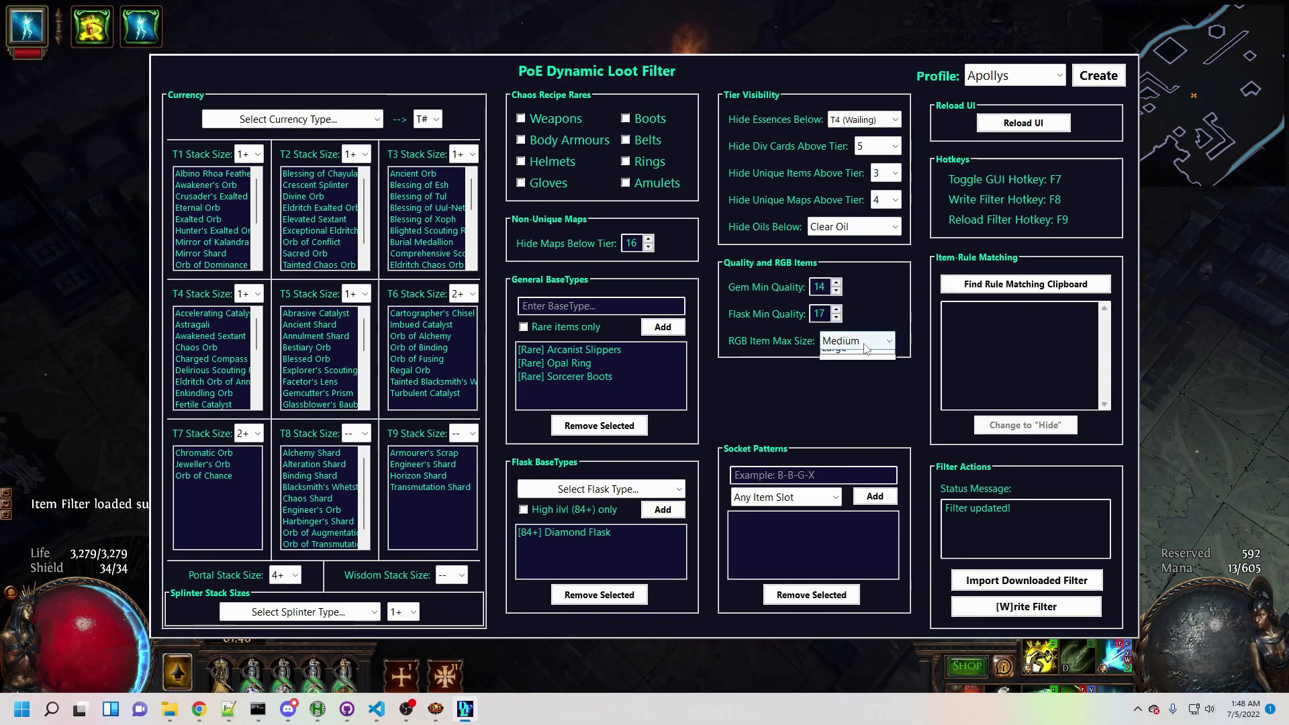
left_click(854, 397)
key("F8")
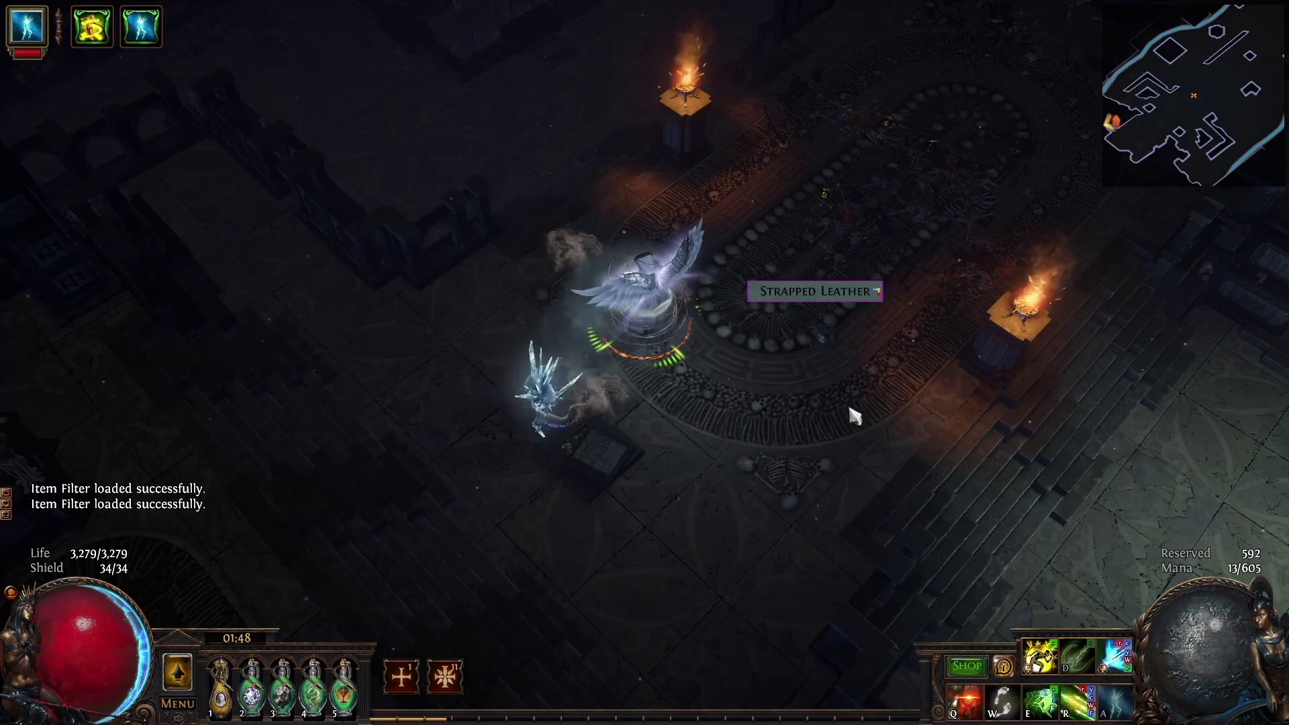
left_click(815, 291)
- Set the gem and flask minimum quality to 20, set the RGB item maximum size to Hide All and write the filter
key("F7")
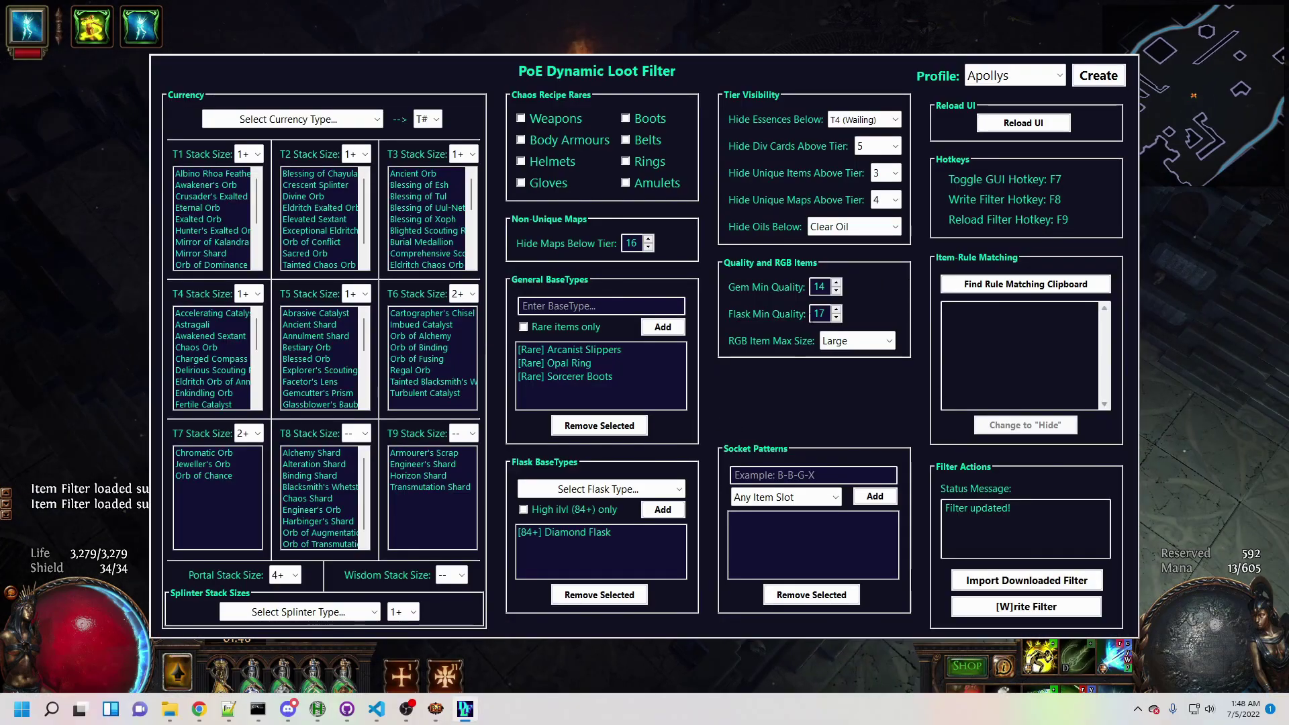
left_click(823, 313)
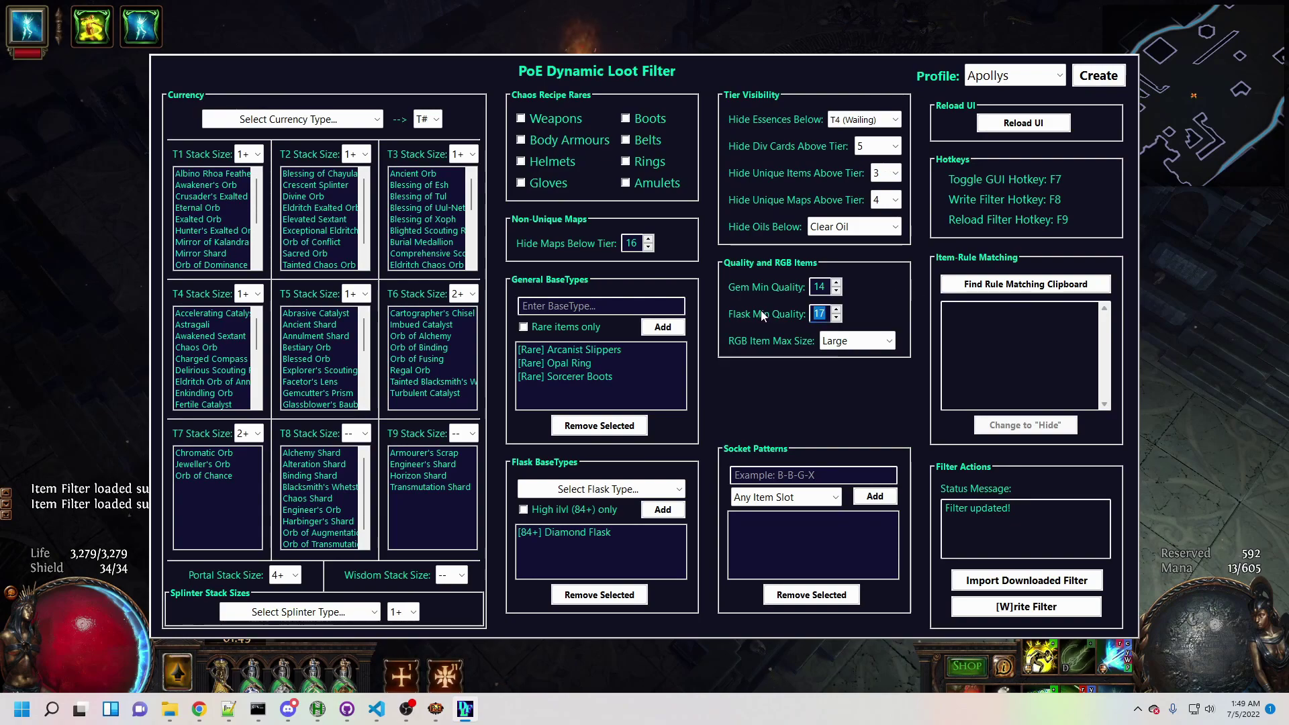
key("F7")
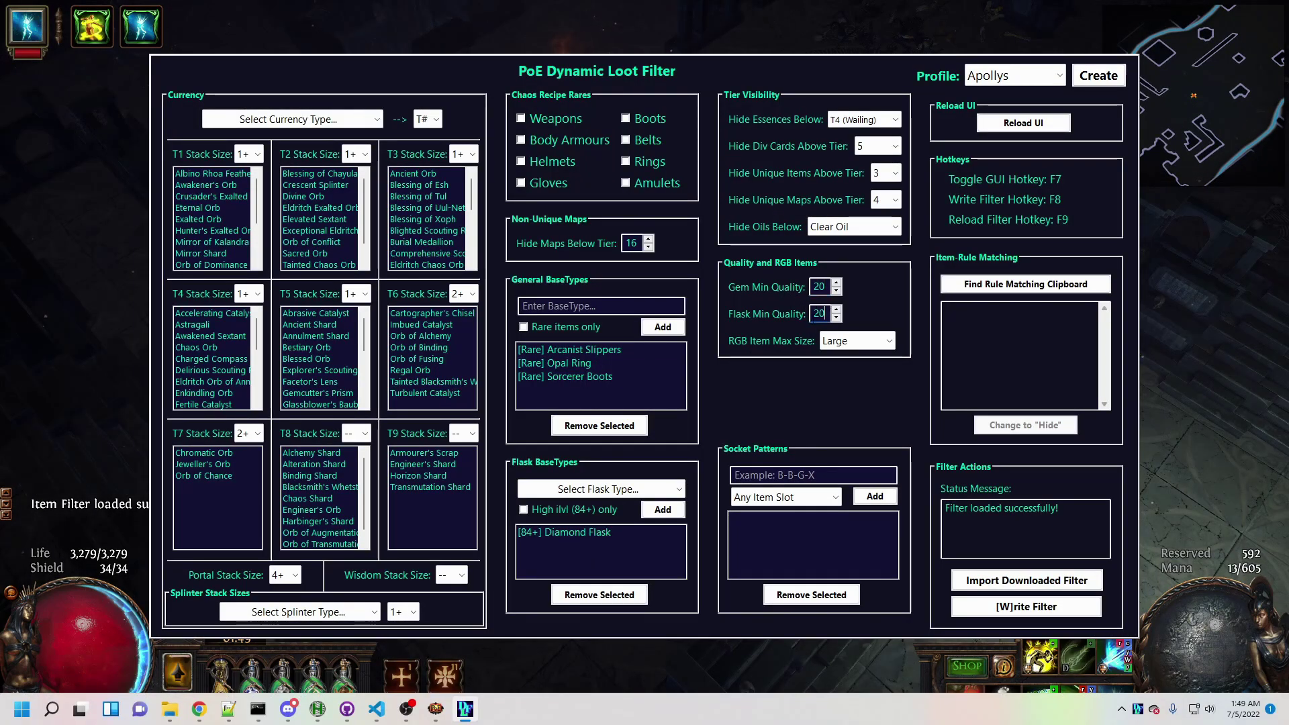
left_click(851, 342)
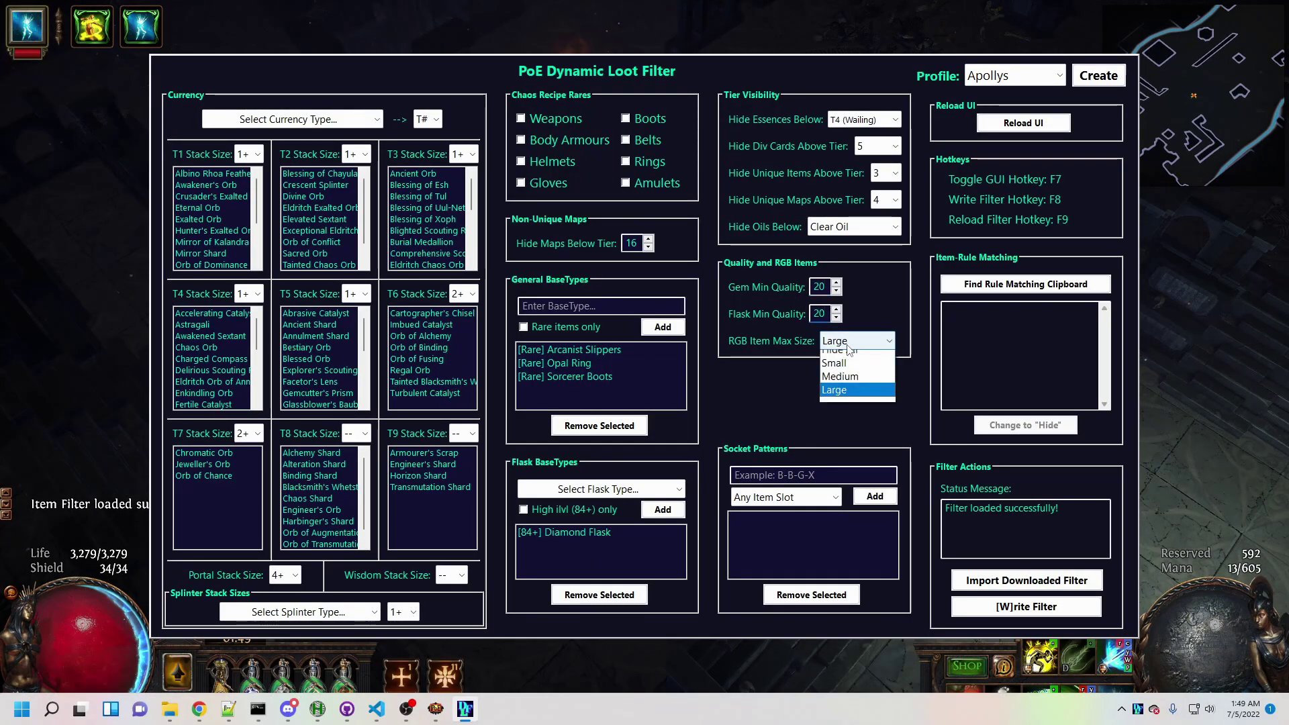
left_click(857, 345)
left_click(857, 345)
left_click(857, 358)
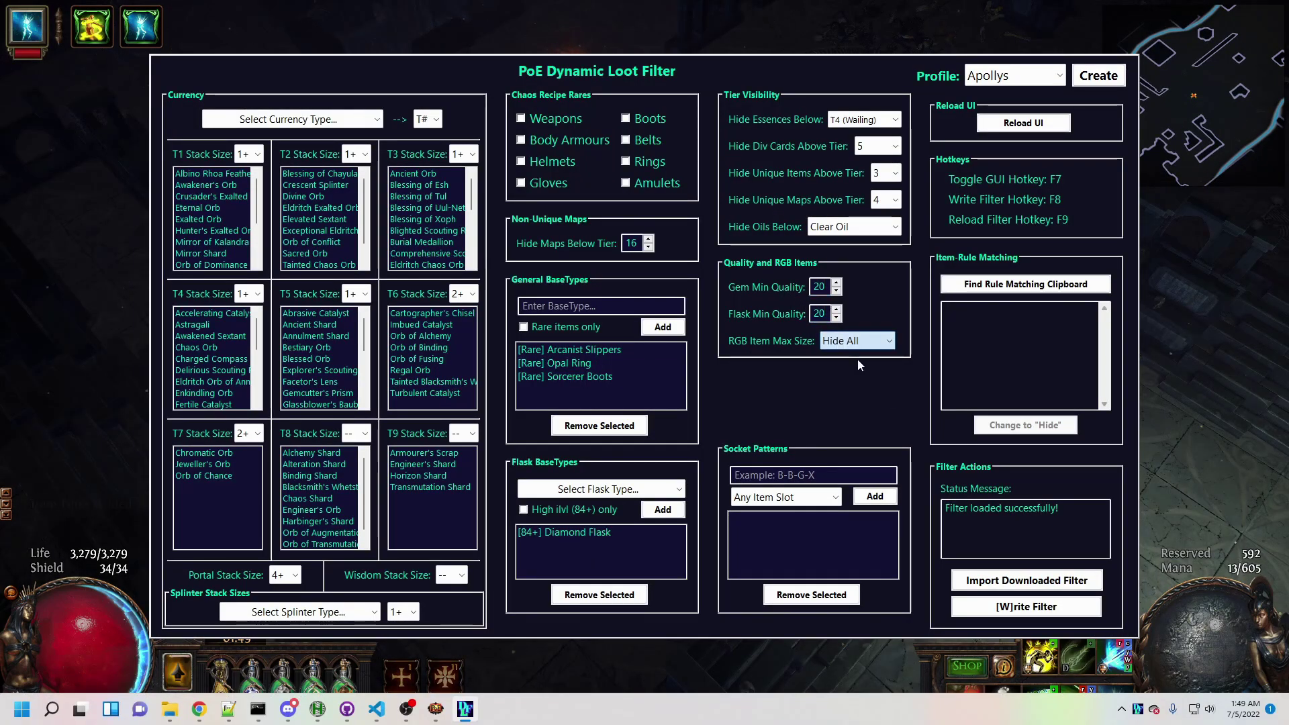
key("F8")
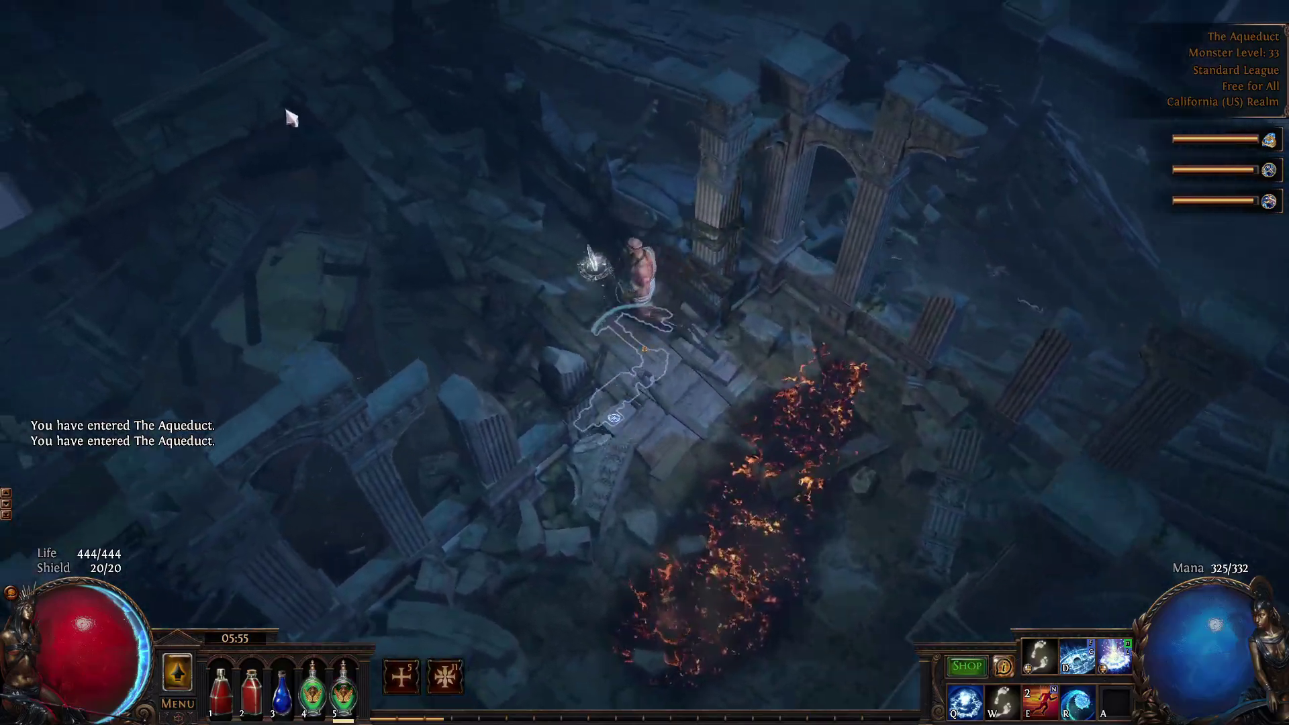
- Advance through The Aqueduct, attack the first group of monsters and pick up the Portal Scroll
mouse_move(290, 118)
left_mouse_down()
mouse_move(521, 127)
mouse_move(581, 152)
mouse_move(788, 87)
mouse_move(561, 103)
mouse_move(490, 192)
left_mouse_up()
key("e")
right_click(482, 191)
key("e")
key("4")
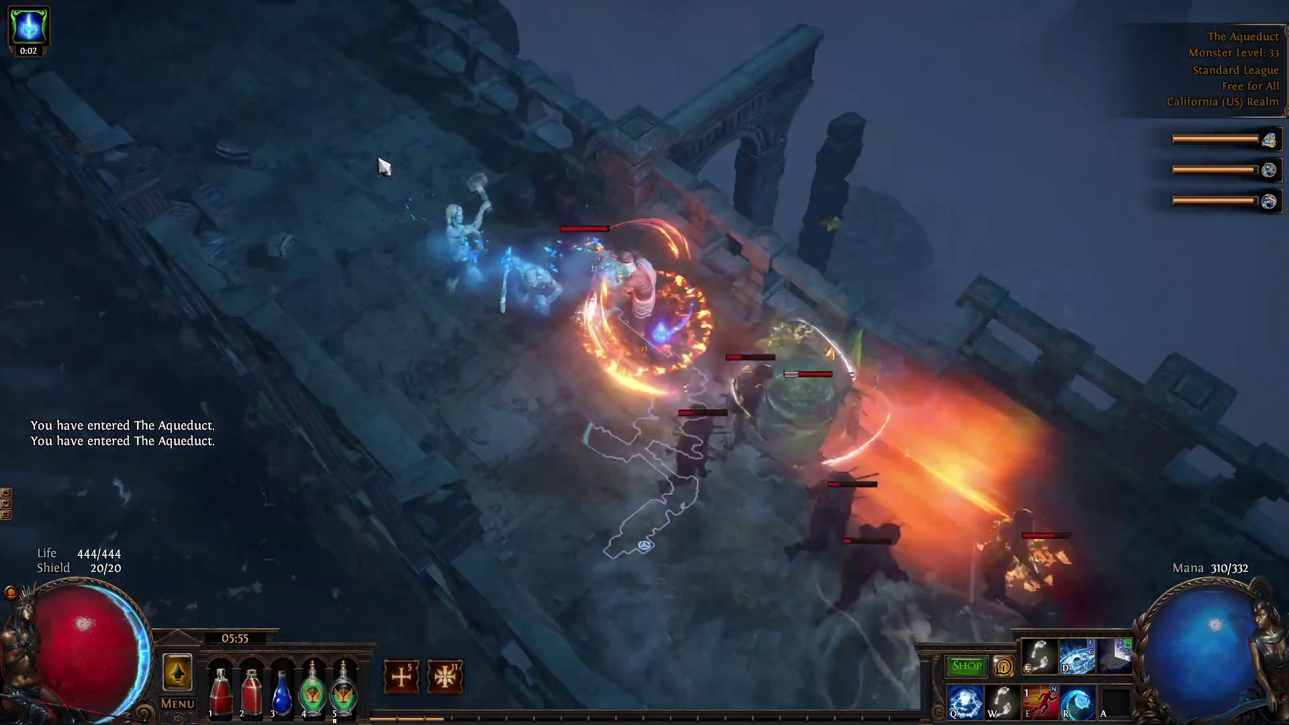
key("d")
key("q")
left_click(820, 455)
left_click(622, 326)
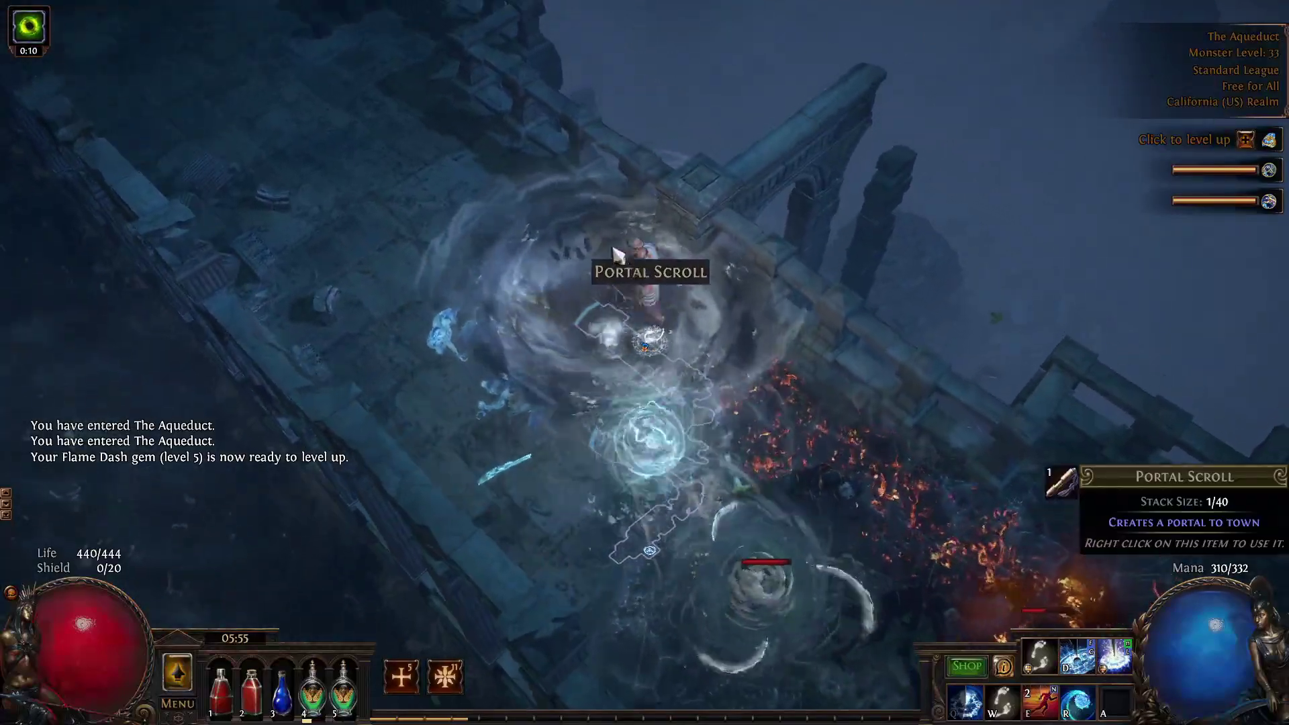
left_click(627, 262)
- Continue along the aqueduct and attack the next monsters while using flasks and movement skills
key("e")
key("5")
mouse_move(333, 168)
left_mouse_down()
mouse_move(329, 157)
mouse_move(430, 163)
mouse_move(471, 437)
mouse_move(455, 519)
mouse_move(425, 222)
mouse_move(917, 395)
left_mouse_up()
right_click(452, 498)
key("e")
key("4")
key("q")
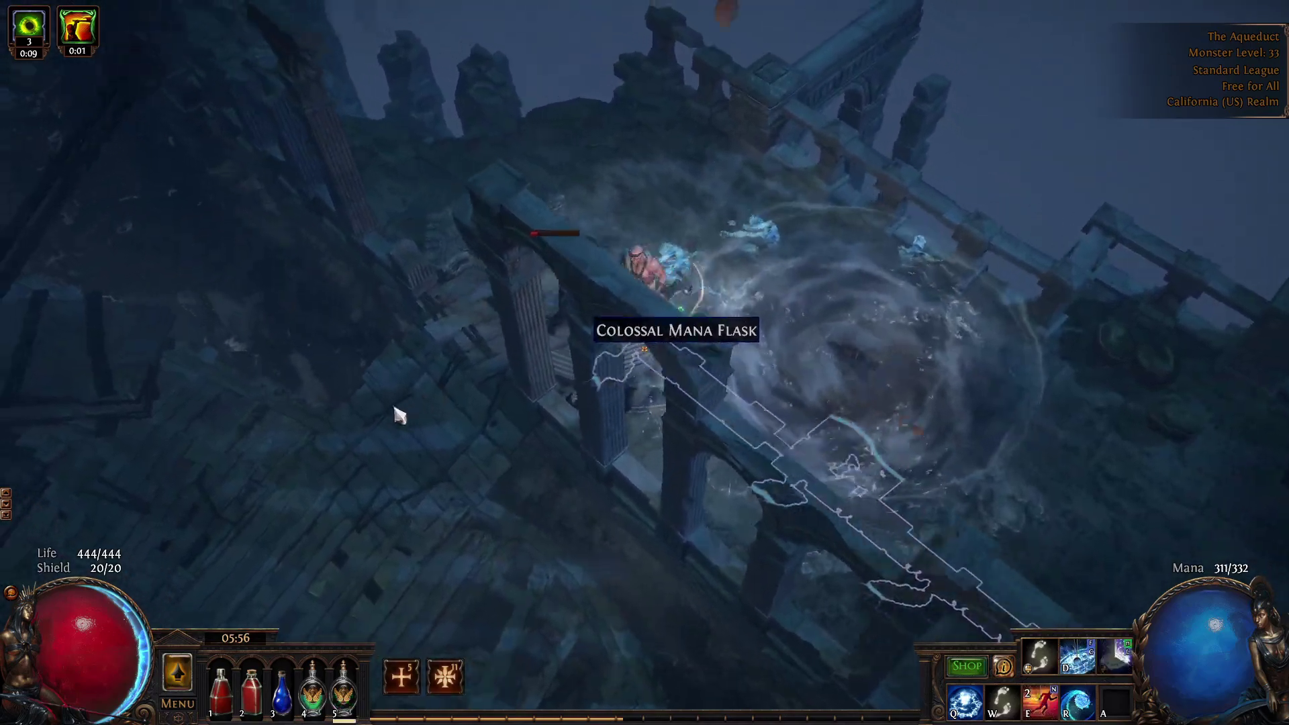
- Fight the Pale Blackguard pack beside the stairs and move on up through the archway
mouse_move(394, 407)
left_mouse_down()
mouse_move(493, 500)
mouse_move(480, 506)
mouse_move(345, 396)
left_mouse_up()
key("e")
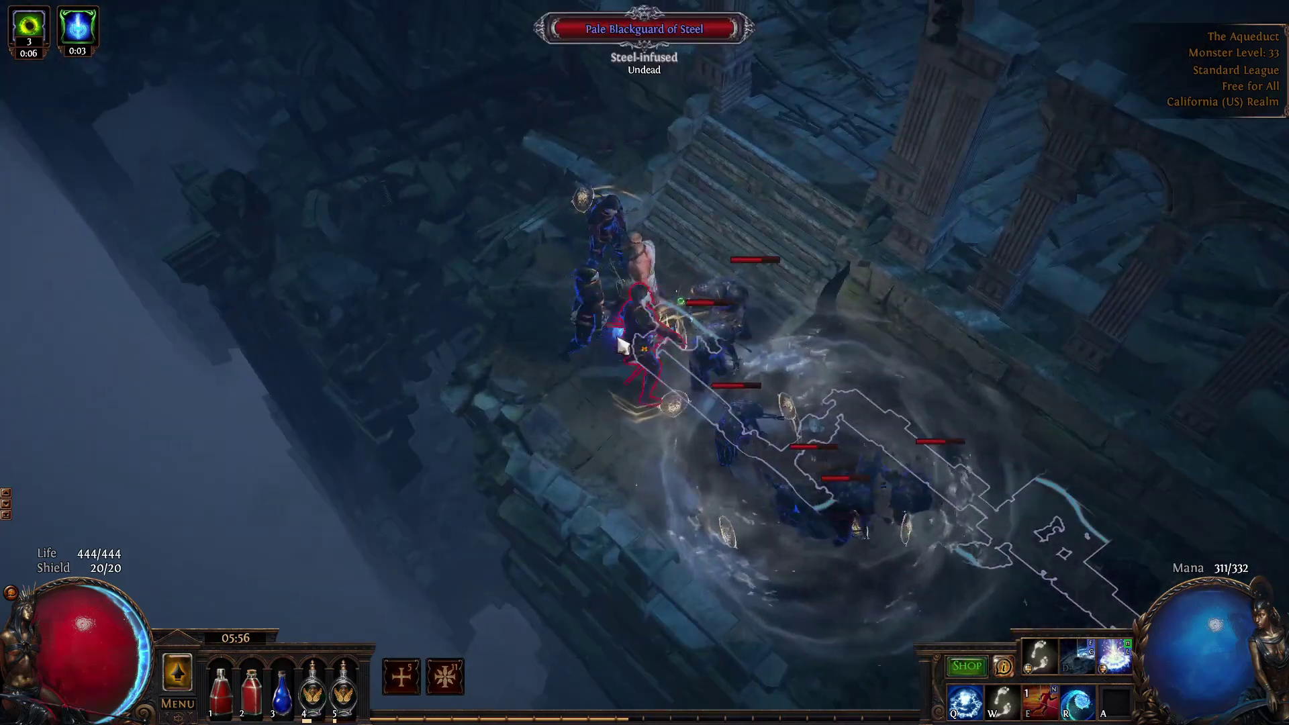
right_click(617, 339)
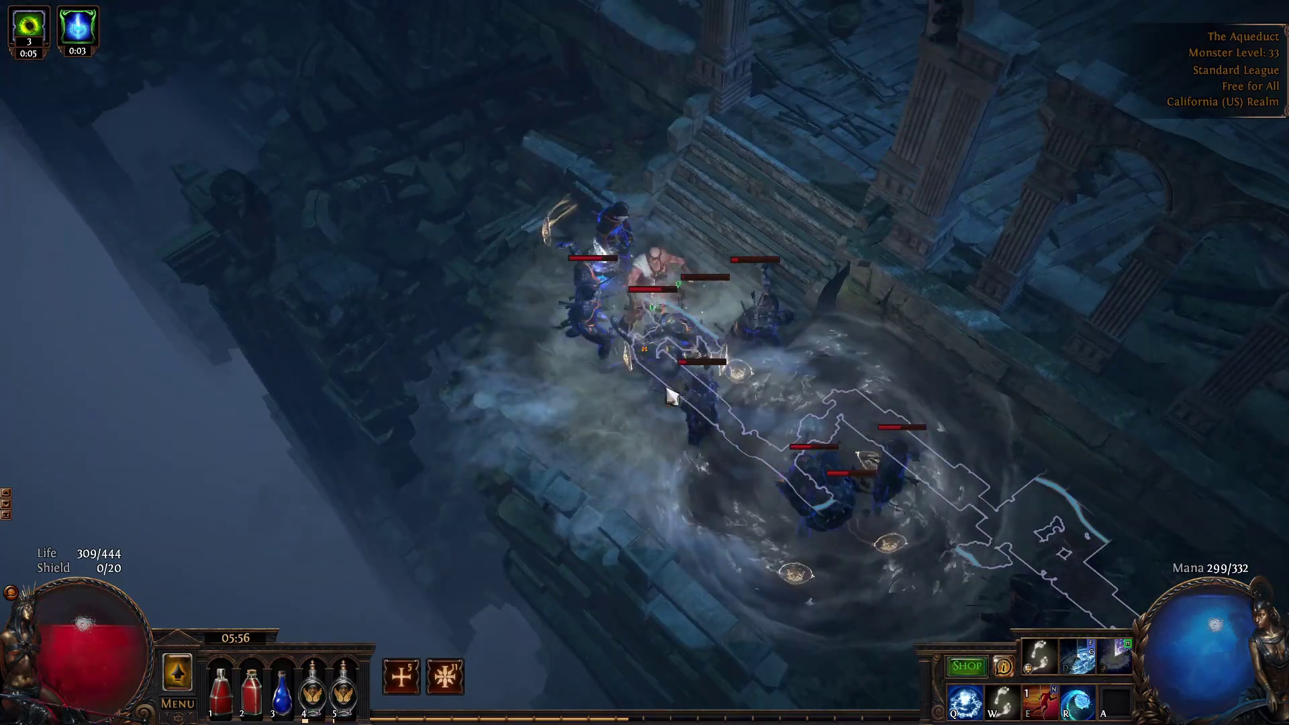
left_click_drag(814, 203, 765, 239)
key("q")
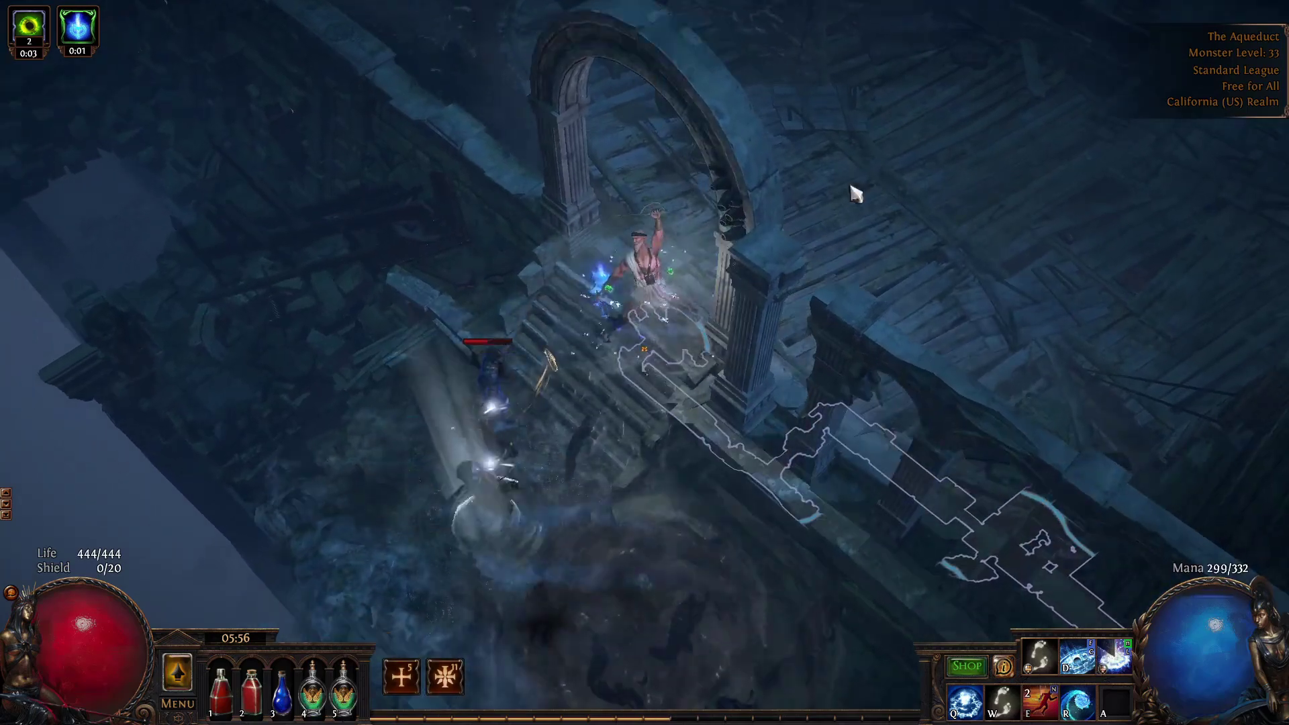
key("e")
mouse_move(852, 166)
left_mouse_down()
mouse_move(572, 83)
mouse_move(388, 101)
left_mouse_up()
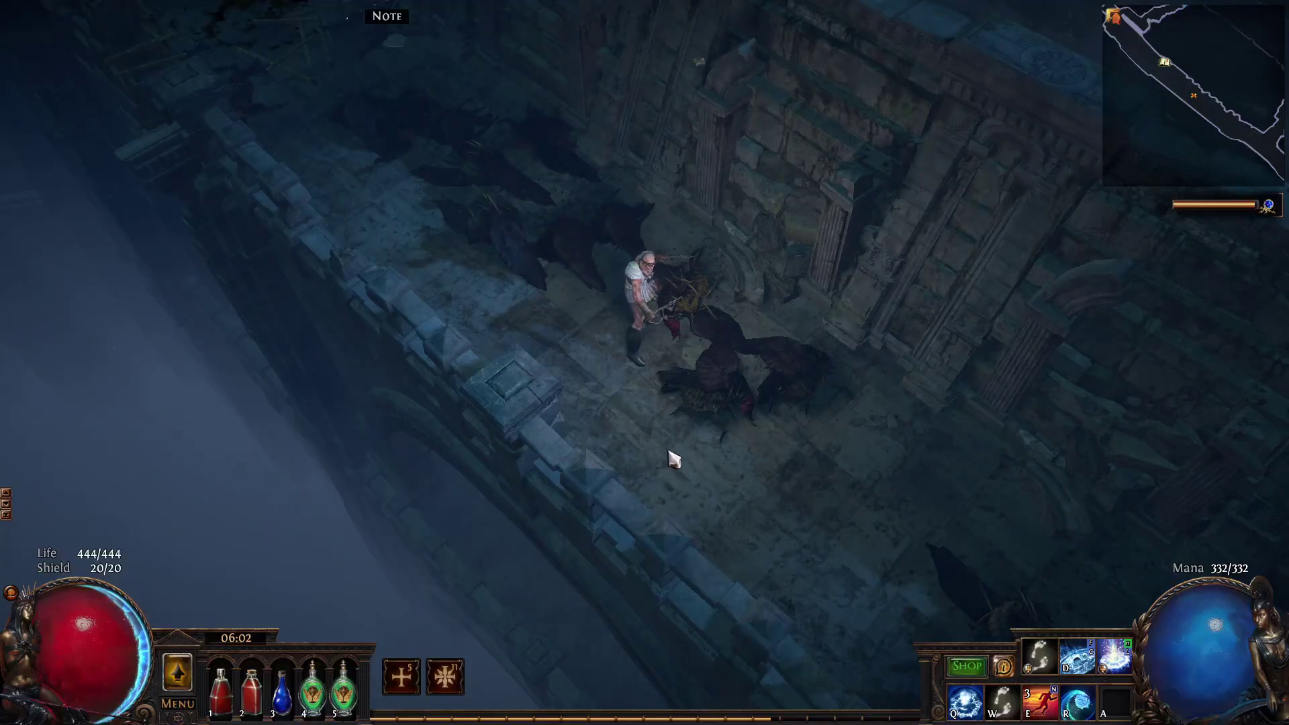
- Examine the sockets of the Iron Circlet equipped in the character's inventory
key("i")
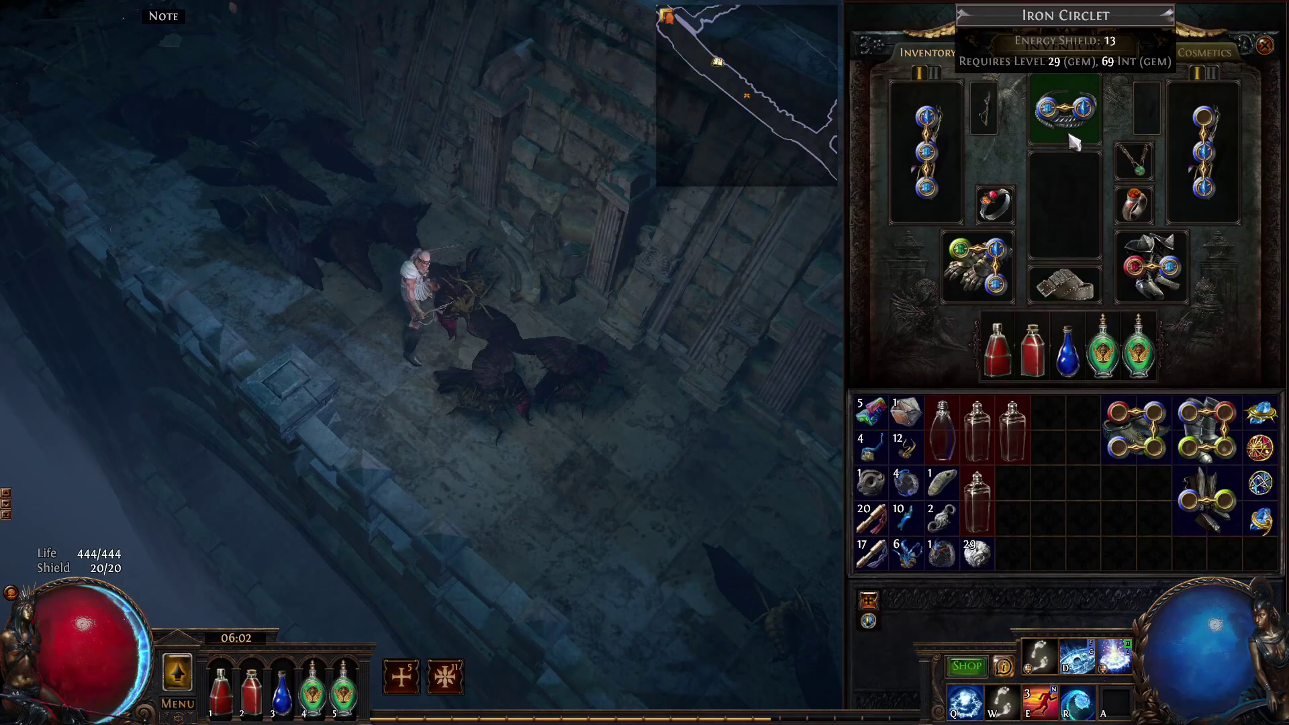
mouse_move(1087, 111)
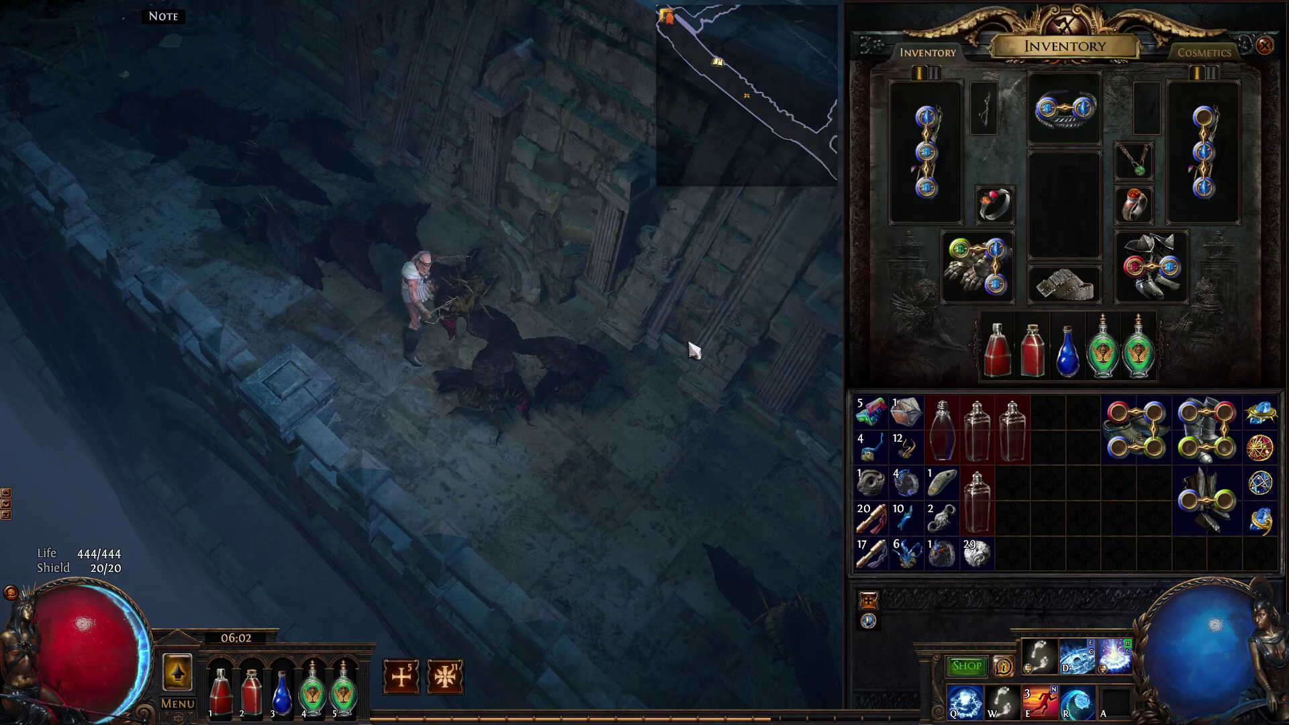
key("i")
- Add the socket pattern B-B X X for Helmets, write the filter and check the dropped circlets in the game
key("F7")
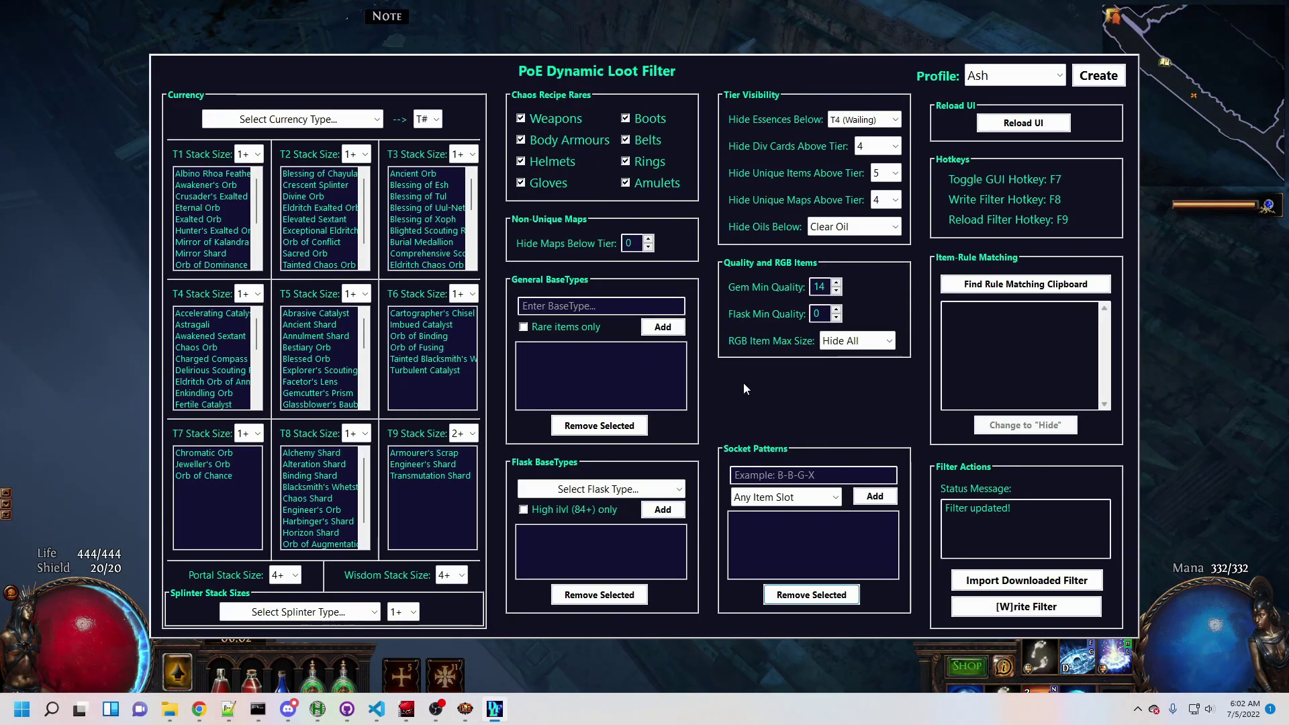
type("B-B X X")
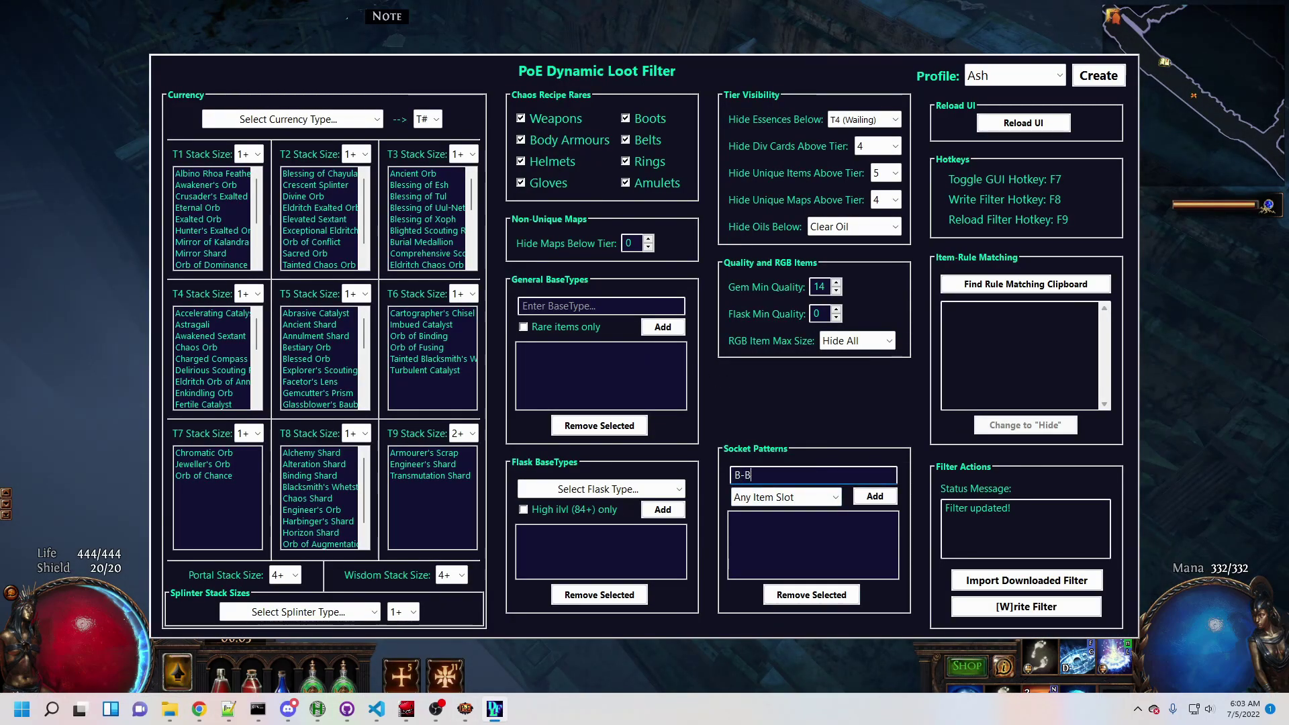
left_click(783, 500)
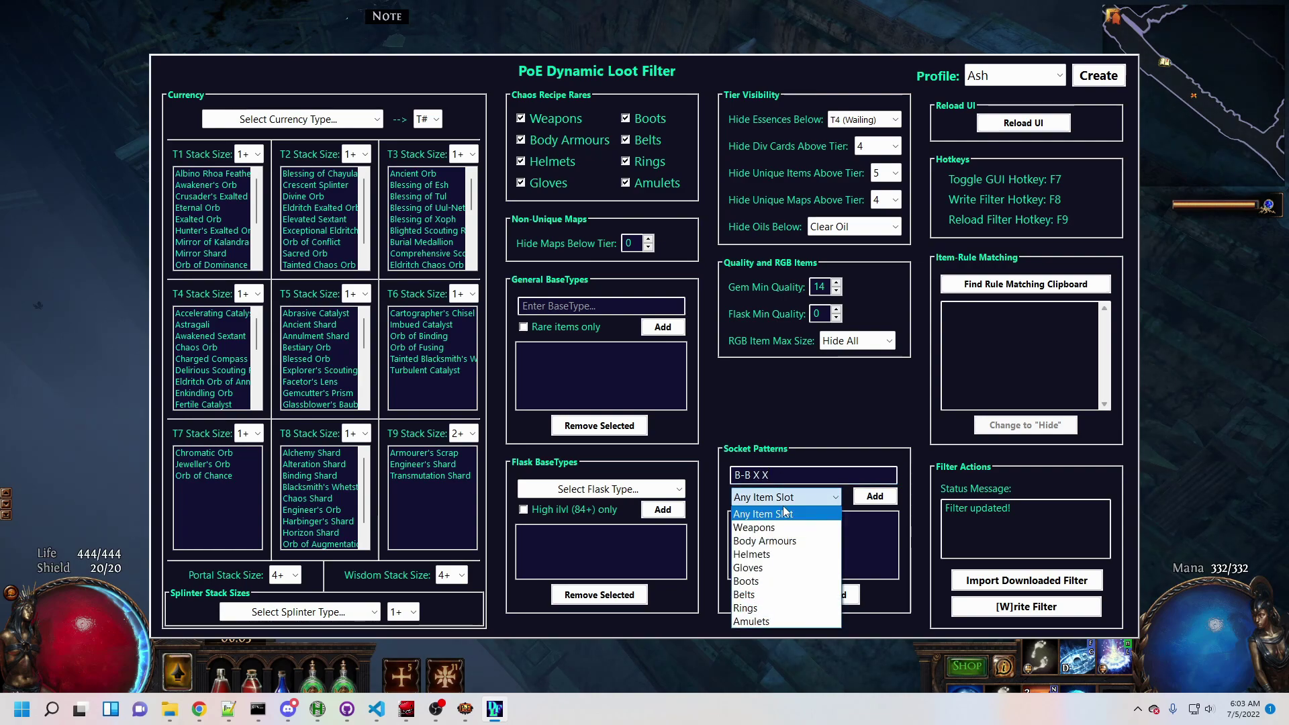
left_click(778, 554)
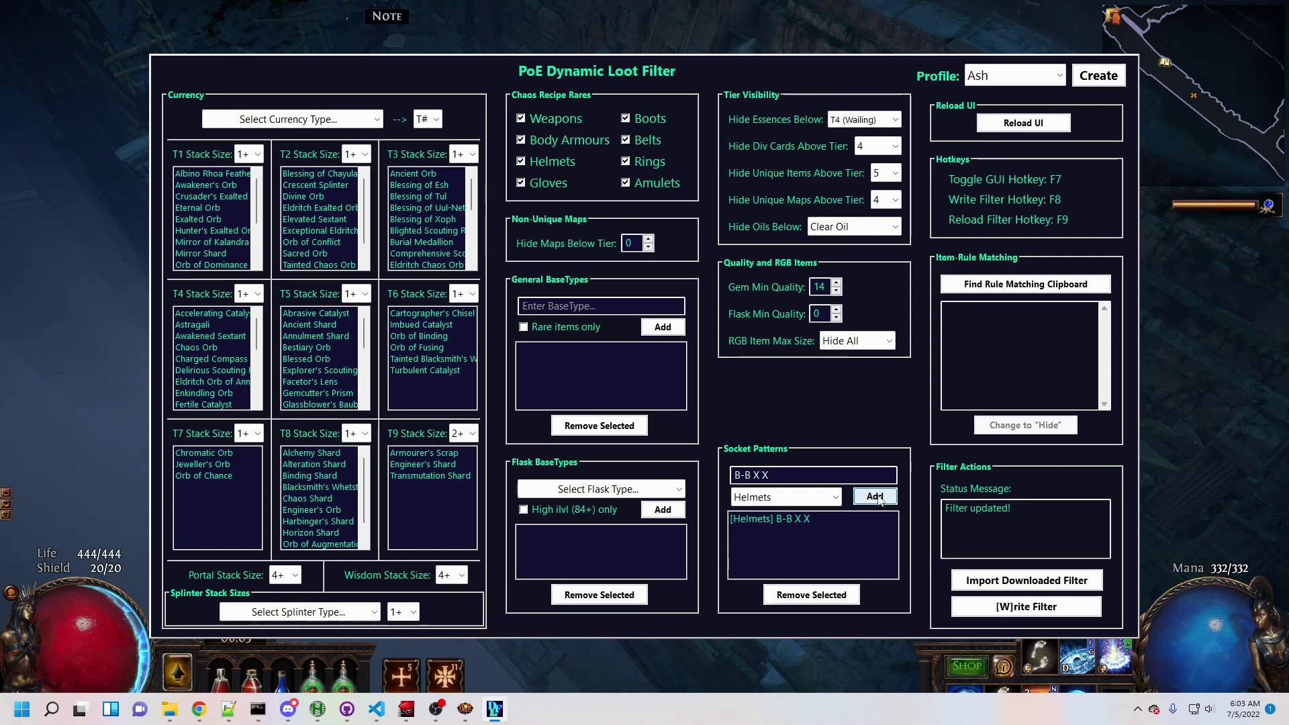
key("F8")
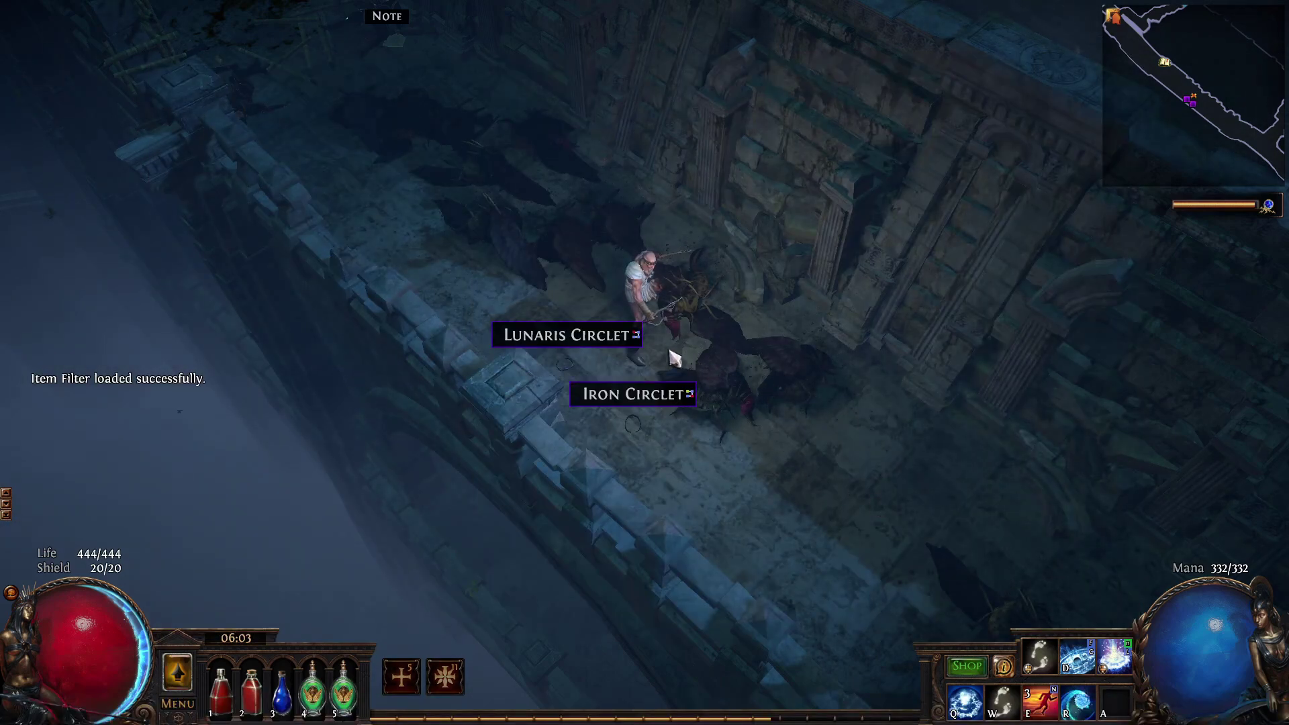
mouse_move(633, 394)
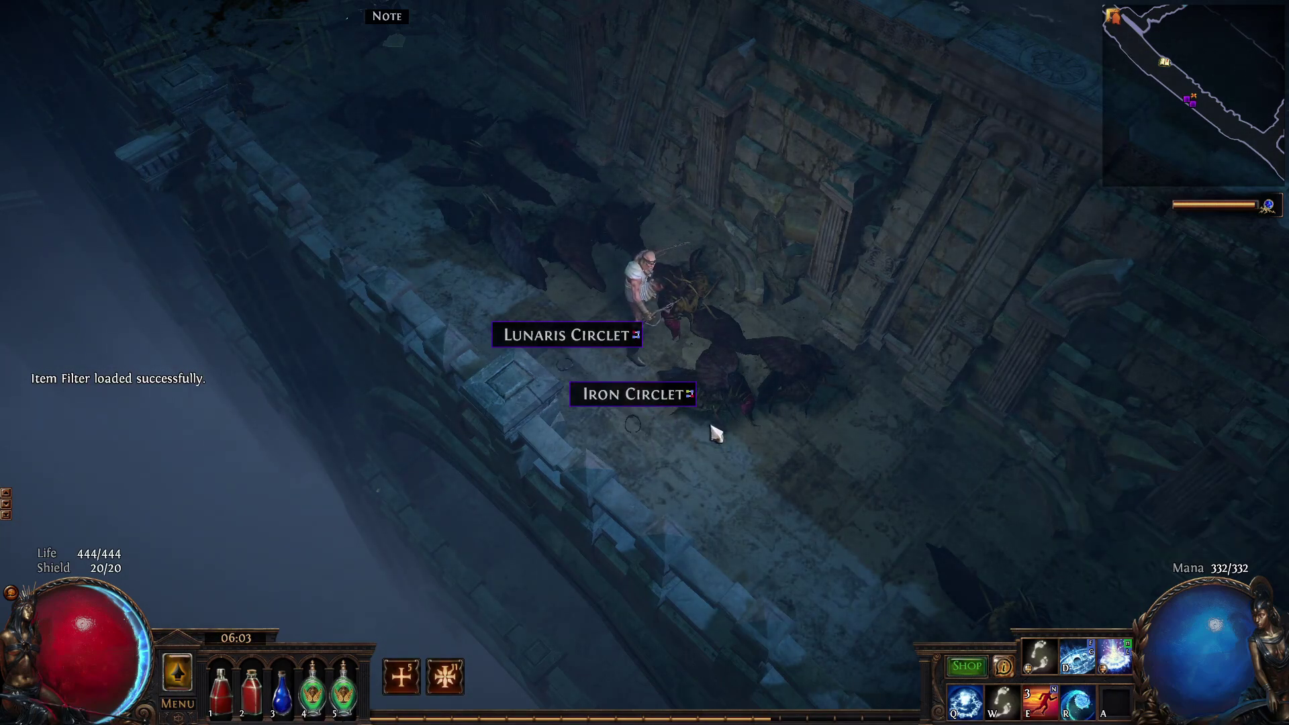
- Remove the Helmets socket pattern B-B X X from the filter
key("F7")
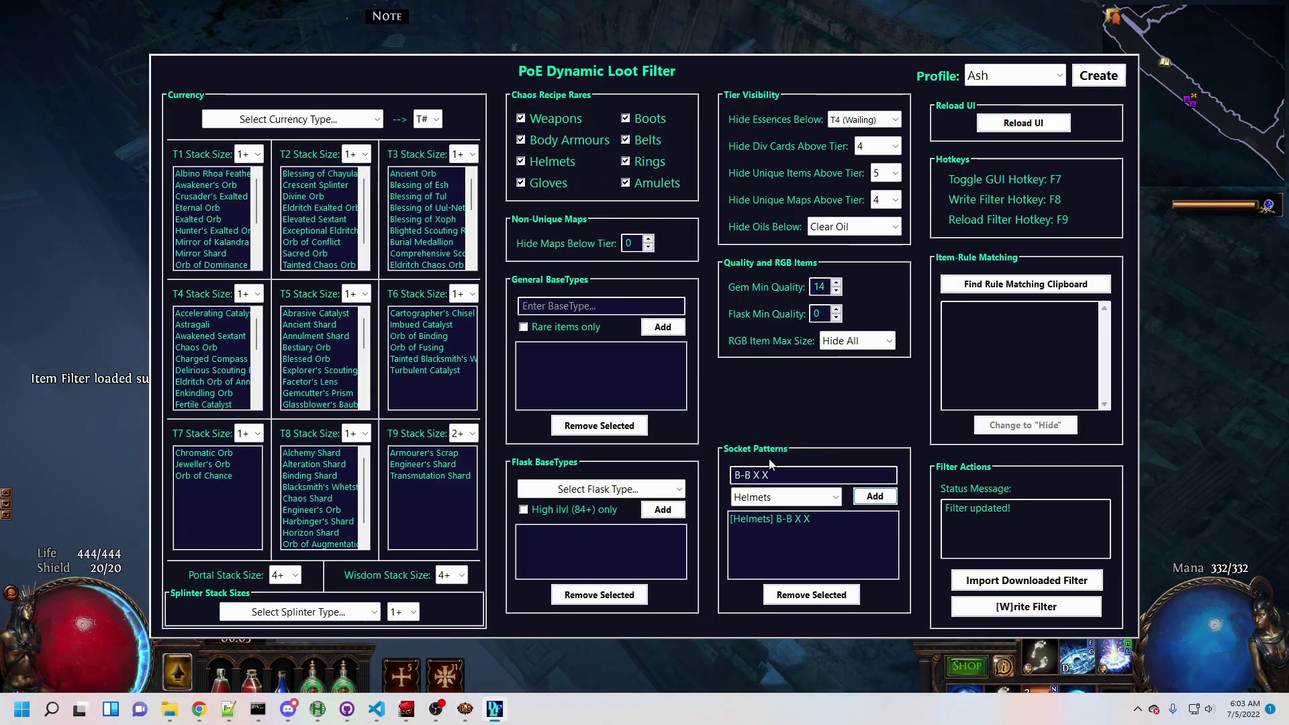
left_click(792, 518)
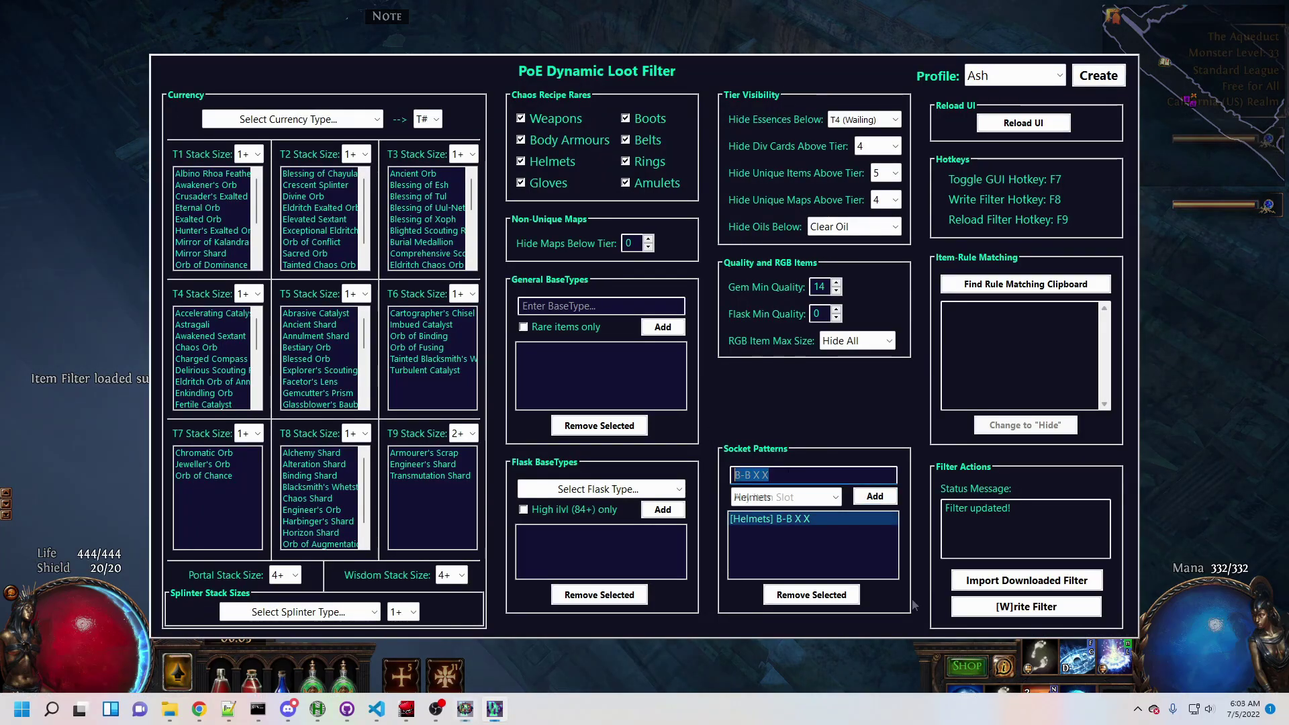
left_click(811, 595)
- Add the socket pattern B-X-X-X for any item slot and write the filter
left_click(814, 475)
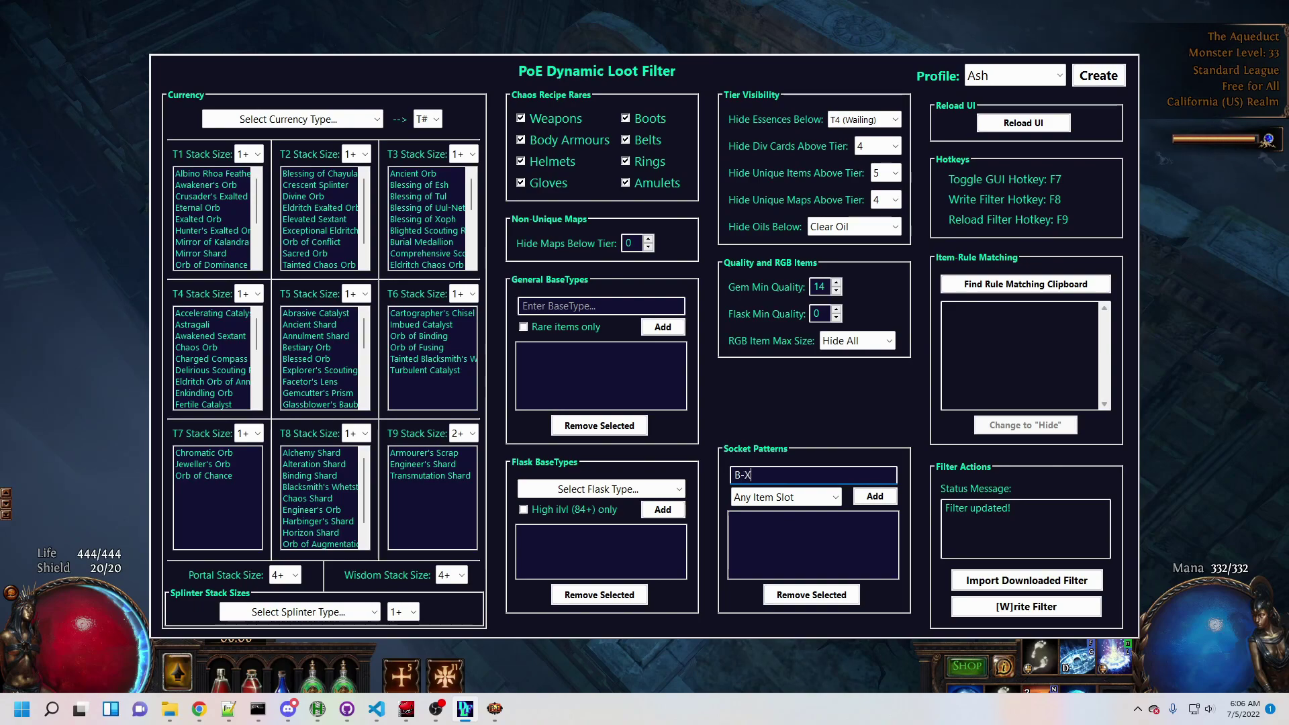
type("B-X-X-X")
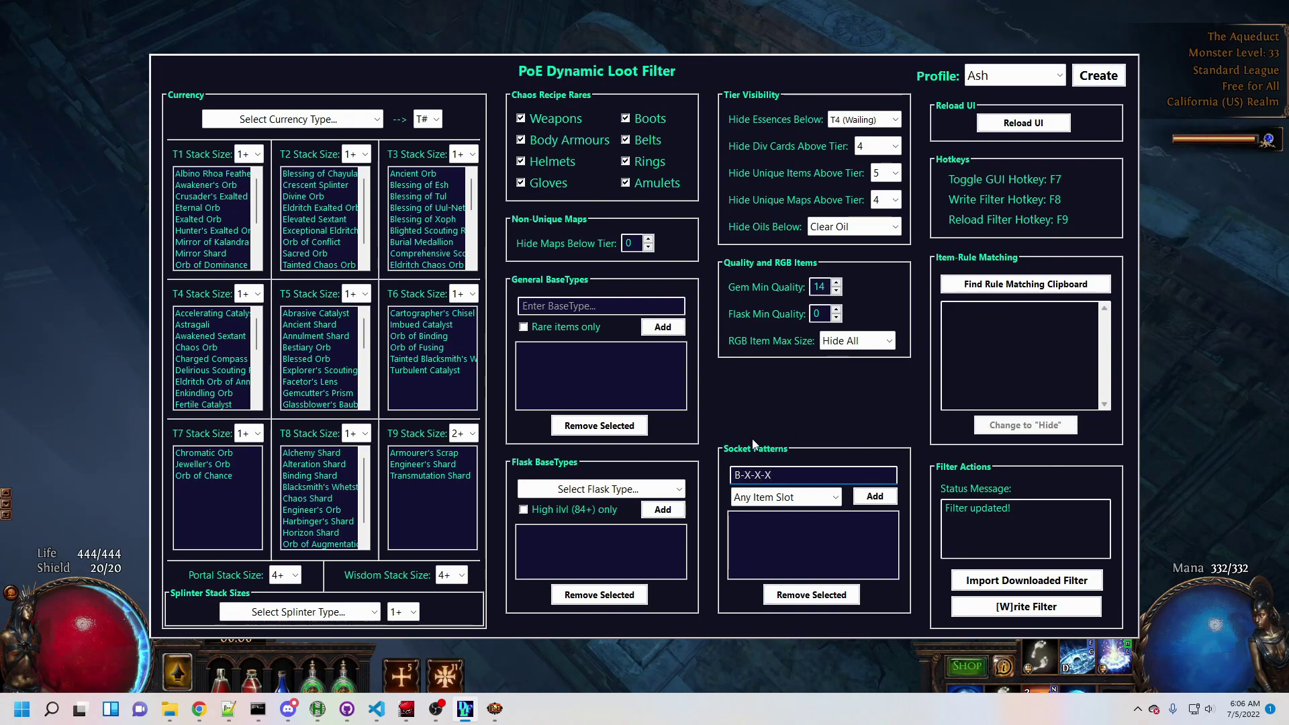
left_click(890, 497)
key("F8")
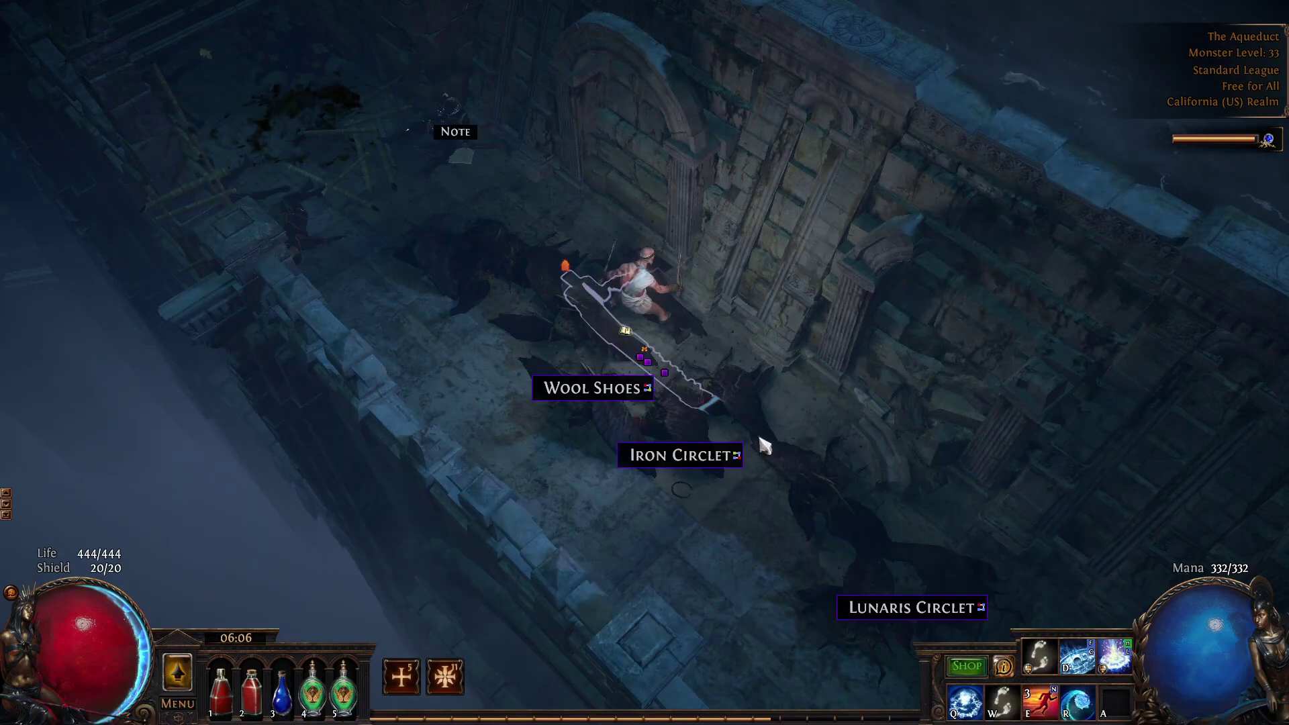
- Examine the dropped Wool Shoes, Steel Greaves and Iron Circlet and their sockets in the game
left_click(599, 387)
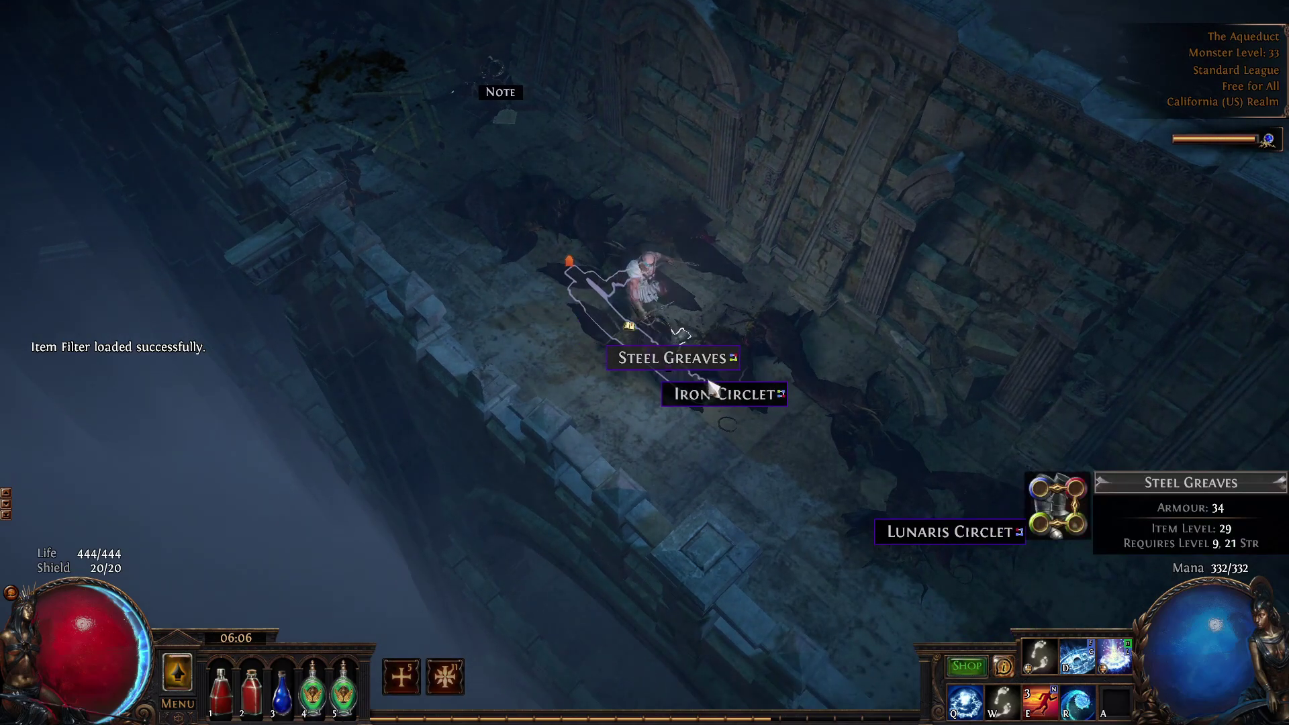
left_click(711, 385)
left_click(725, 396)
- Add the socket pattern B-B-G for any item slot
key("F7")
type("B-B-")
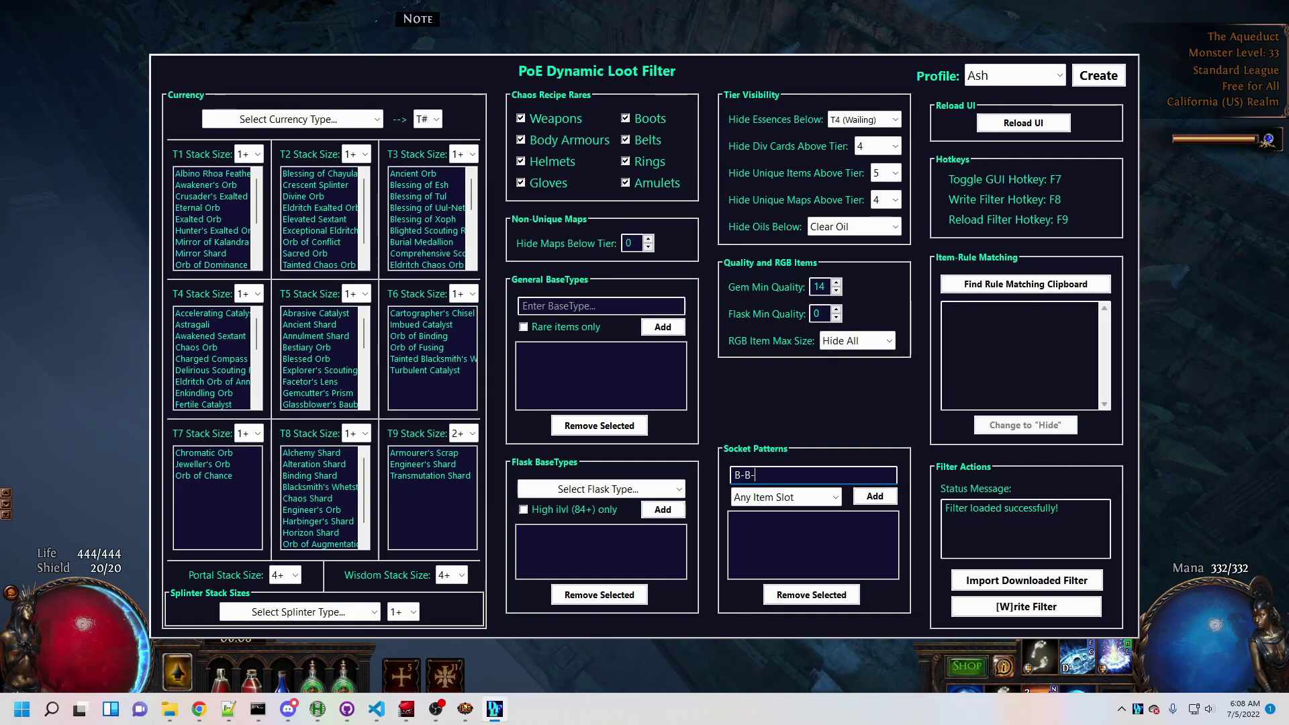
type("G")
left_click(874, 496)
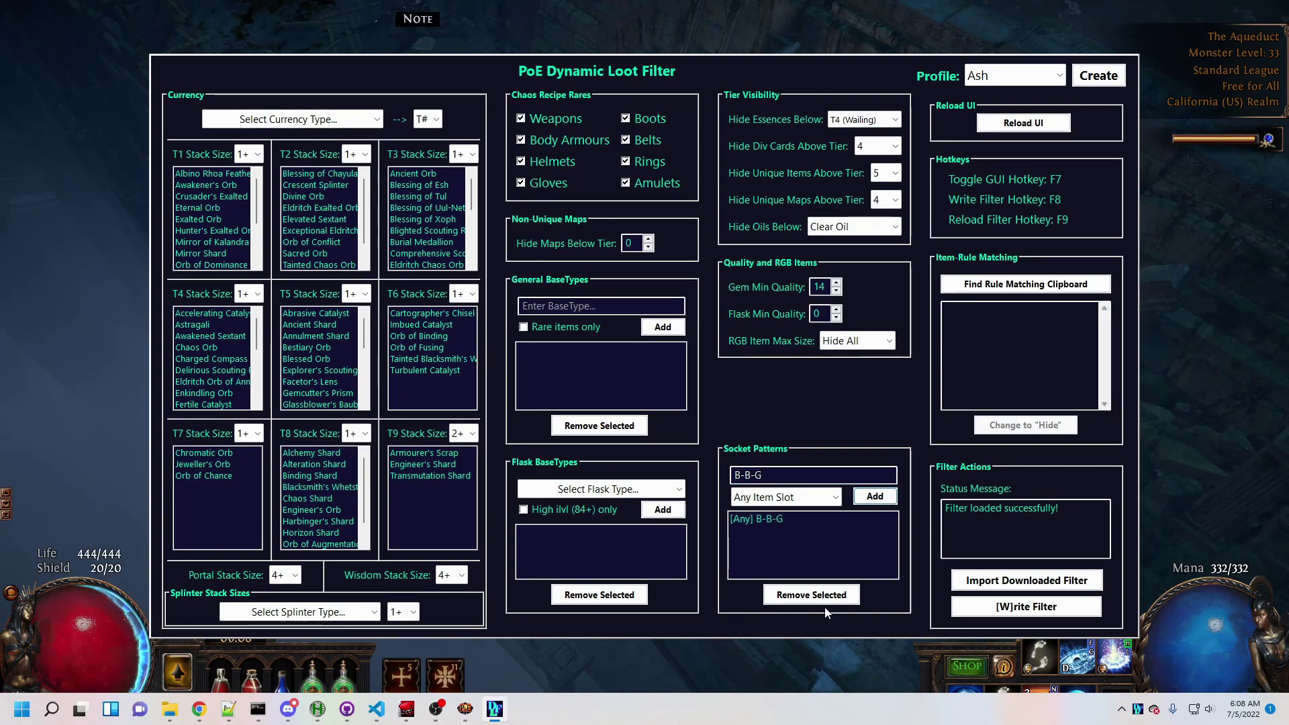
- Write the filter with the B-B-G socket pattern and inspect the sockets of the dropped Bone Circlet in the game
key("F8")
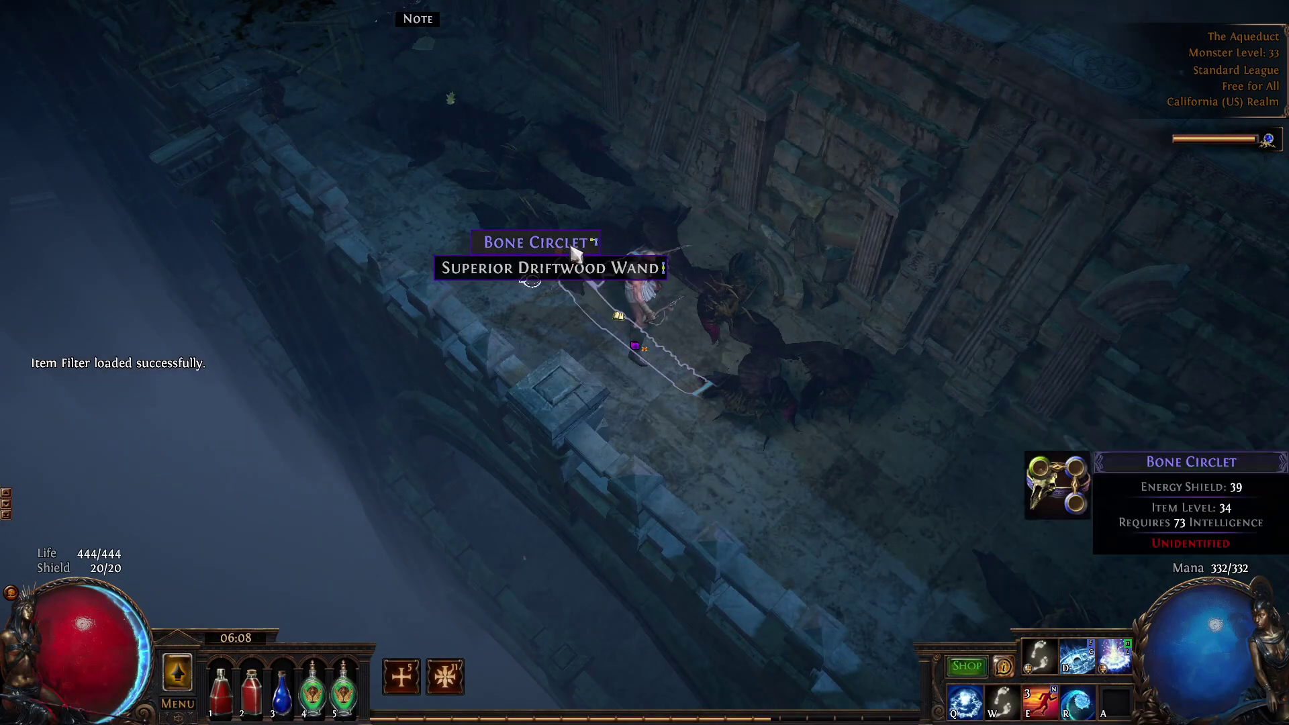
left_click(579, 254)
left_click(654, 325)
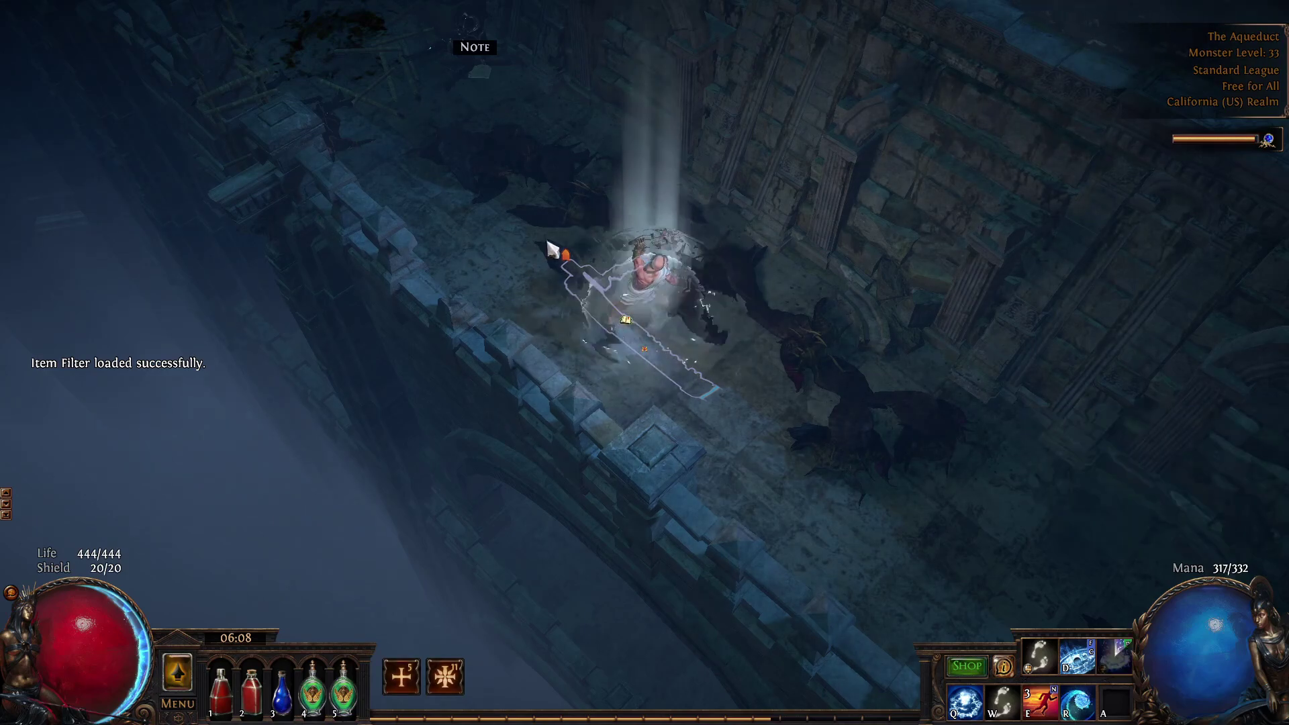
key("e")
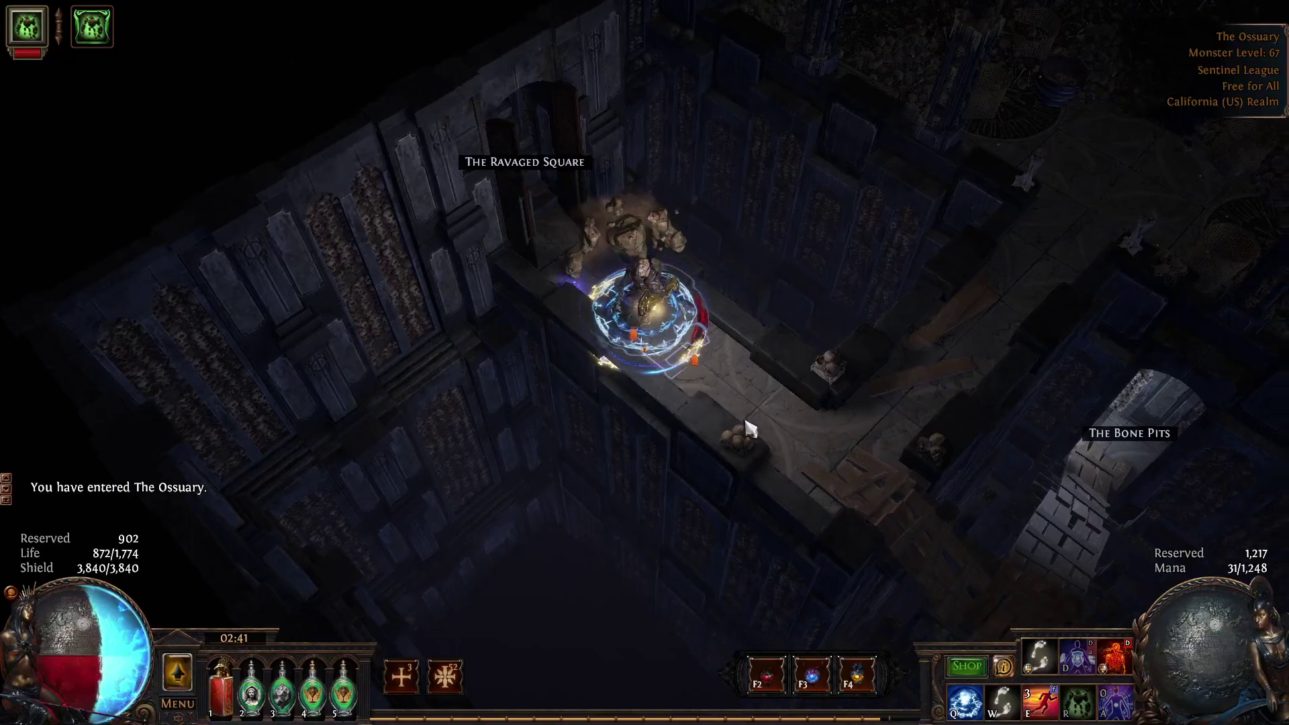
mouse_move(748, 426)
left_mouse_down()
mouse_move(754, 323)
mouse_move(732, 272)
mouse_move(725, 282)
left_mouse_up()
left_click(572, 383)
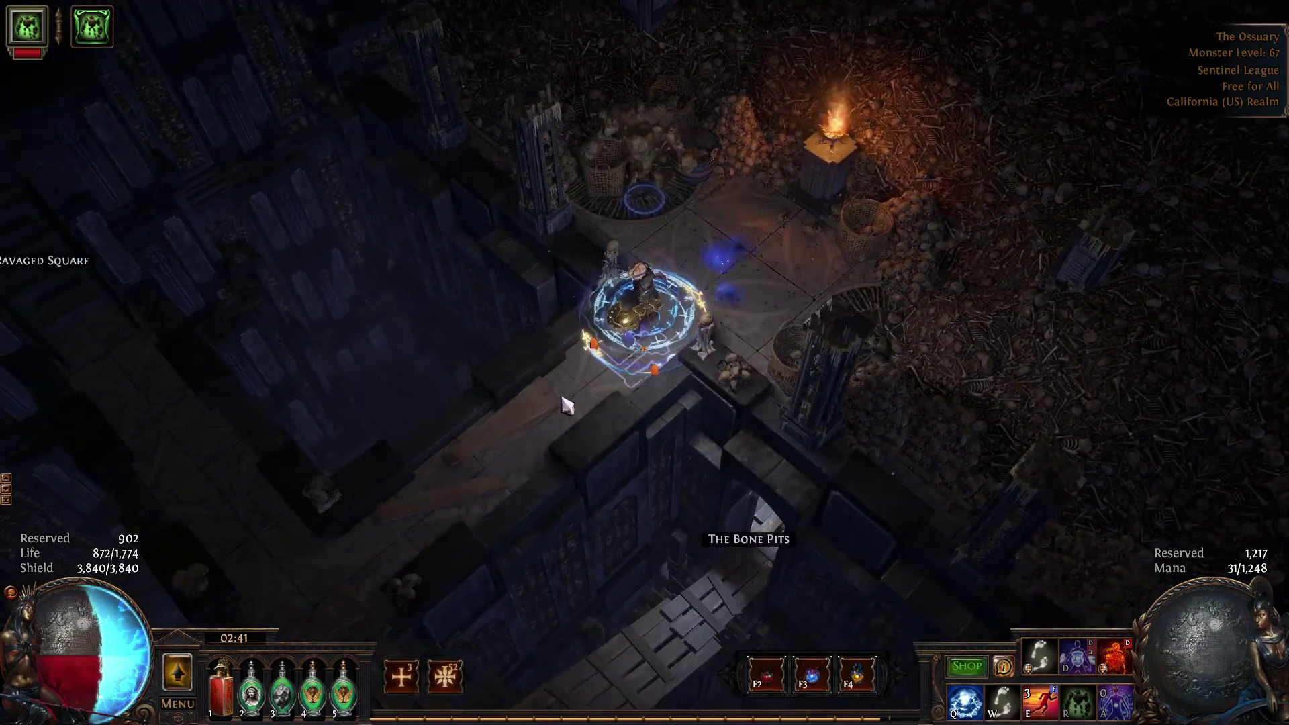
key("F7")
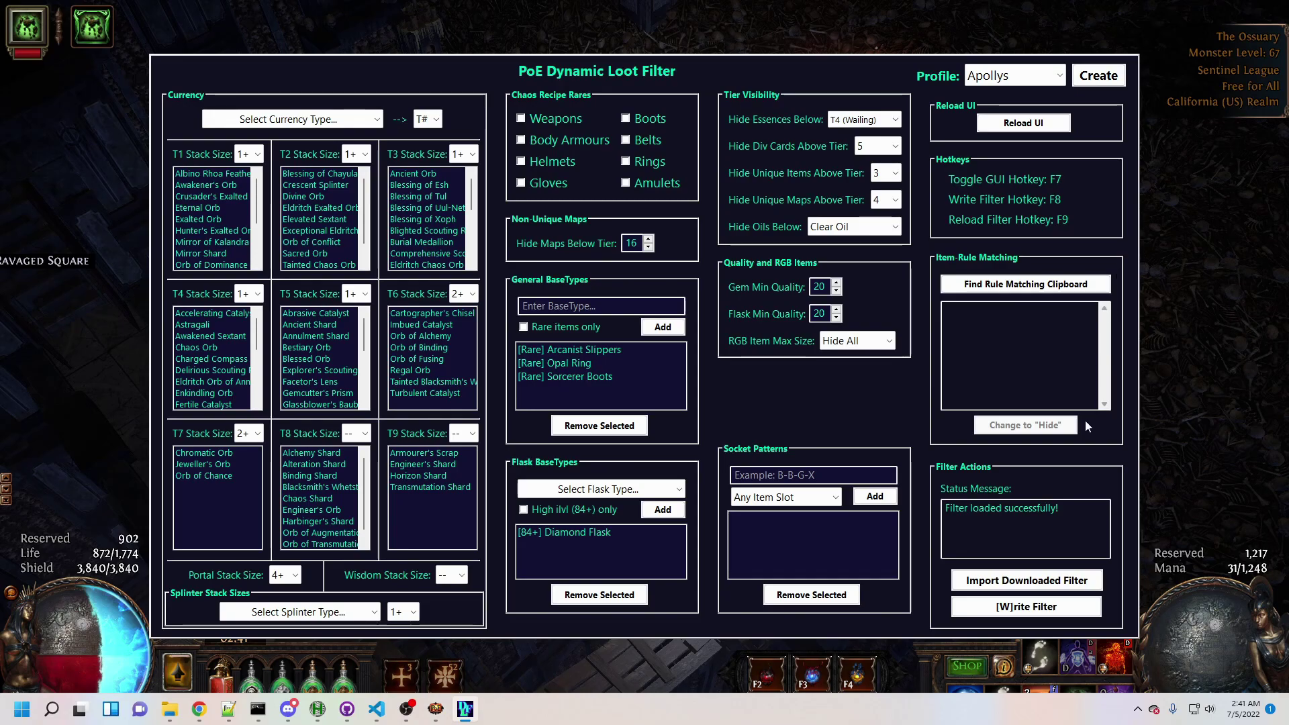
key("F7")
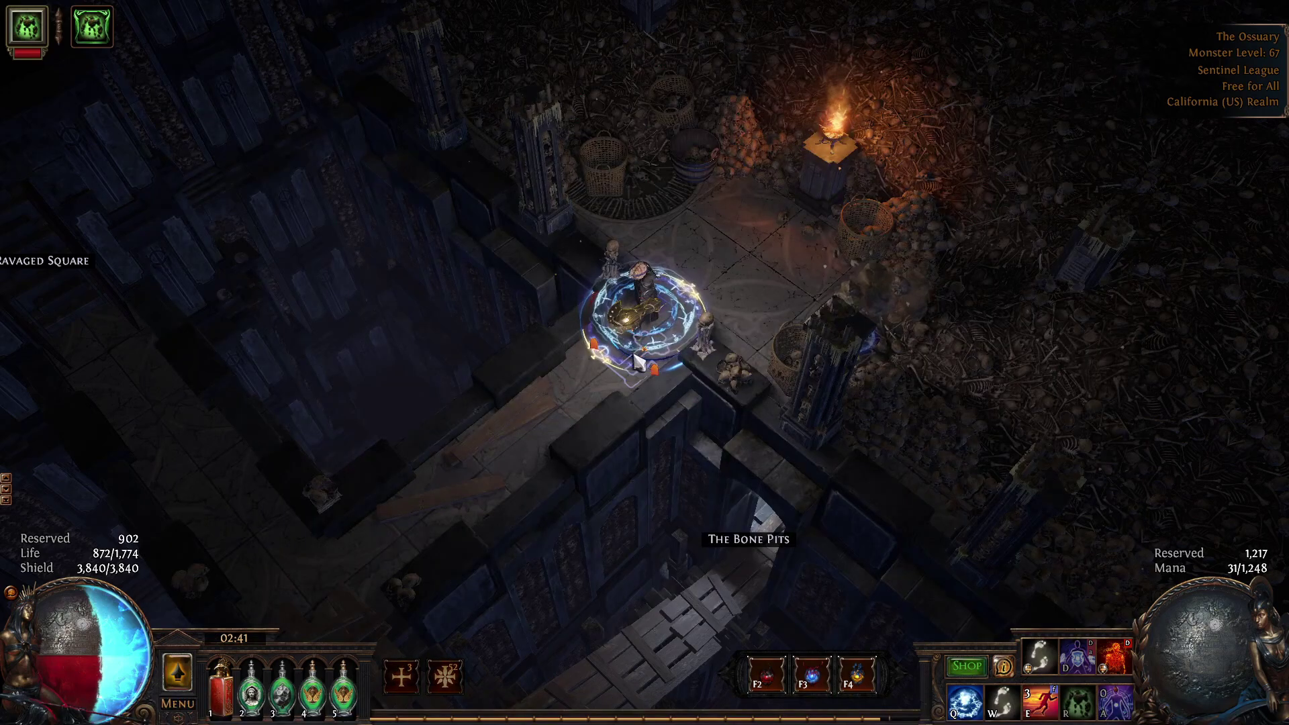
- Inspect the drop label of the Humility divination card on the ground and return the card to the inventory
key("i")
mouse_move(634, 299)
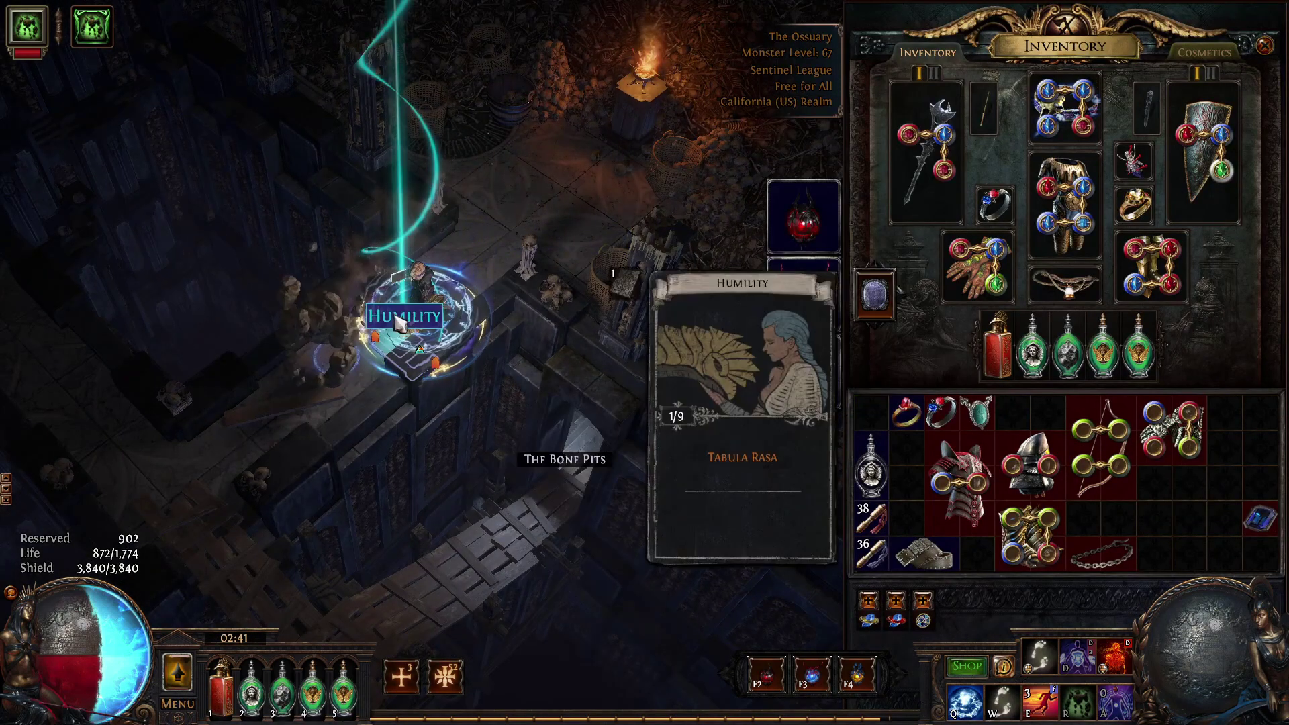
key("i")
key("i")
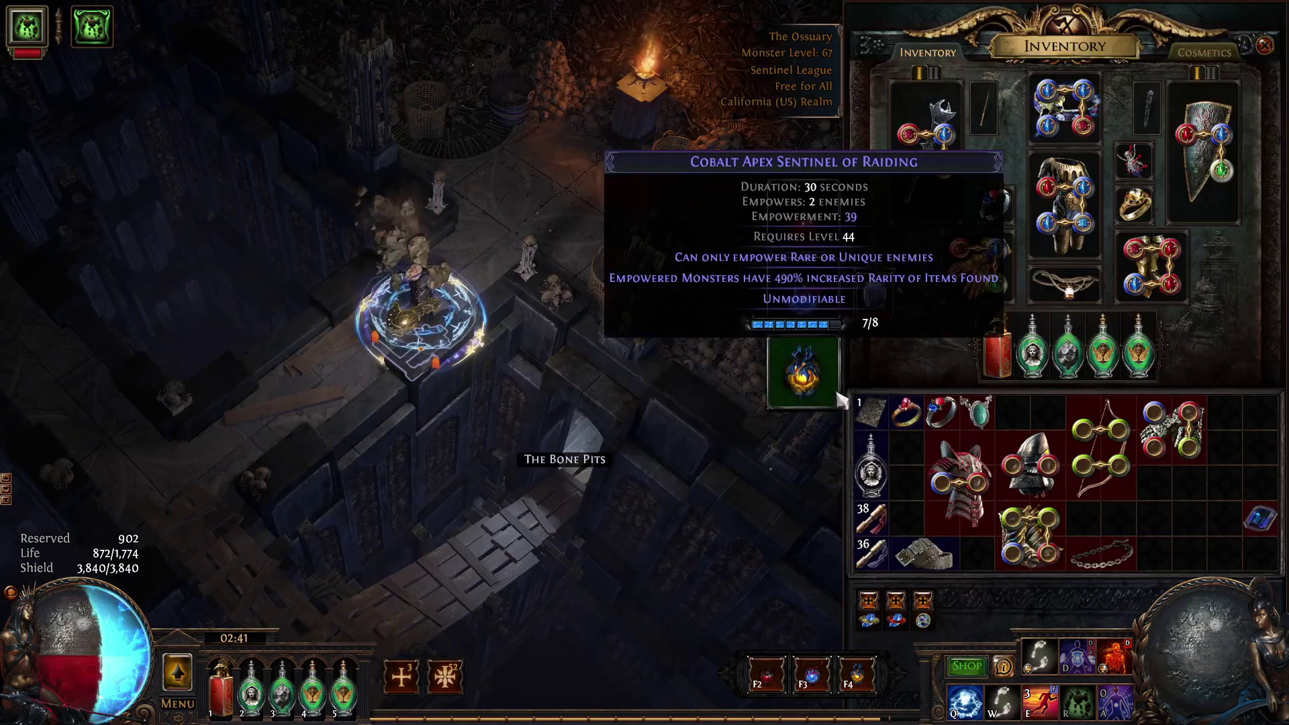
- Find the filter rule matching the copied Humility card and read through its list of base types
key("F7")
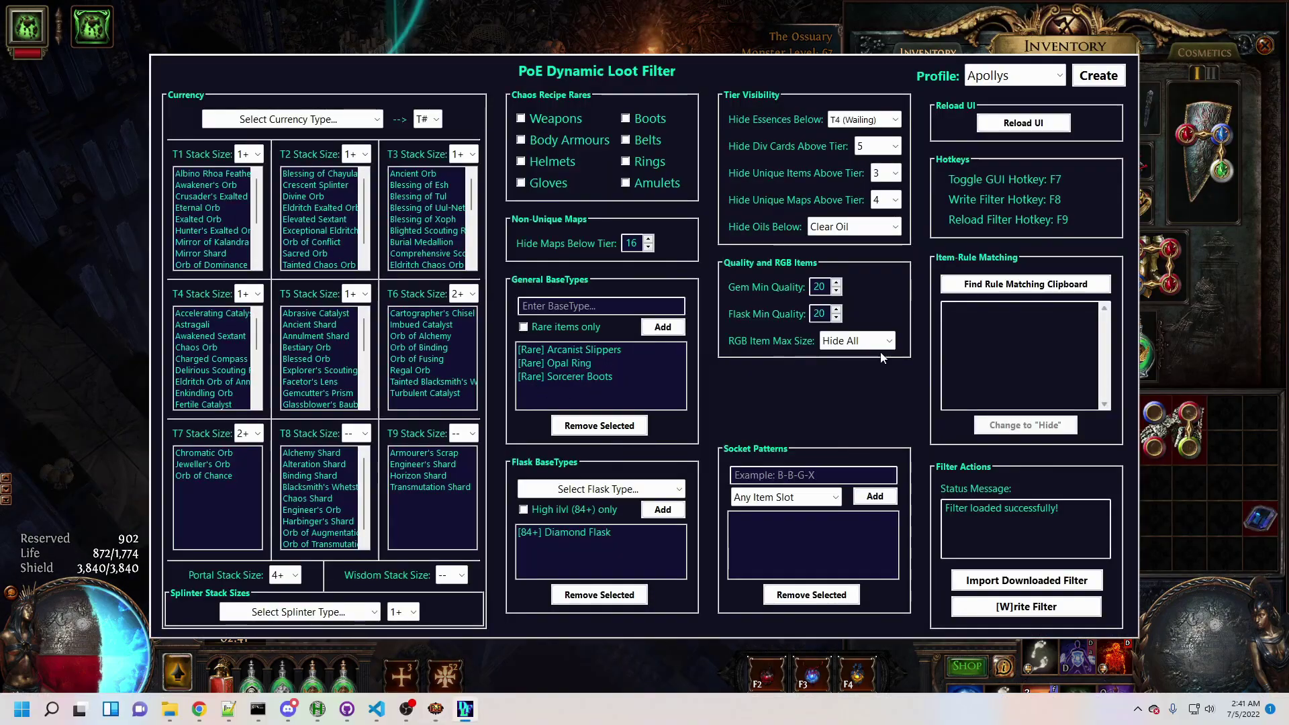
left_click(1024, 284)
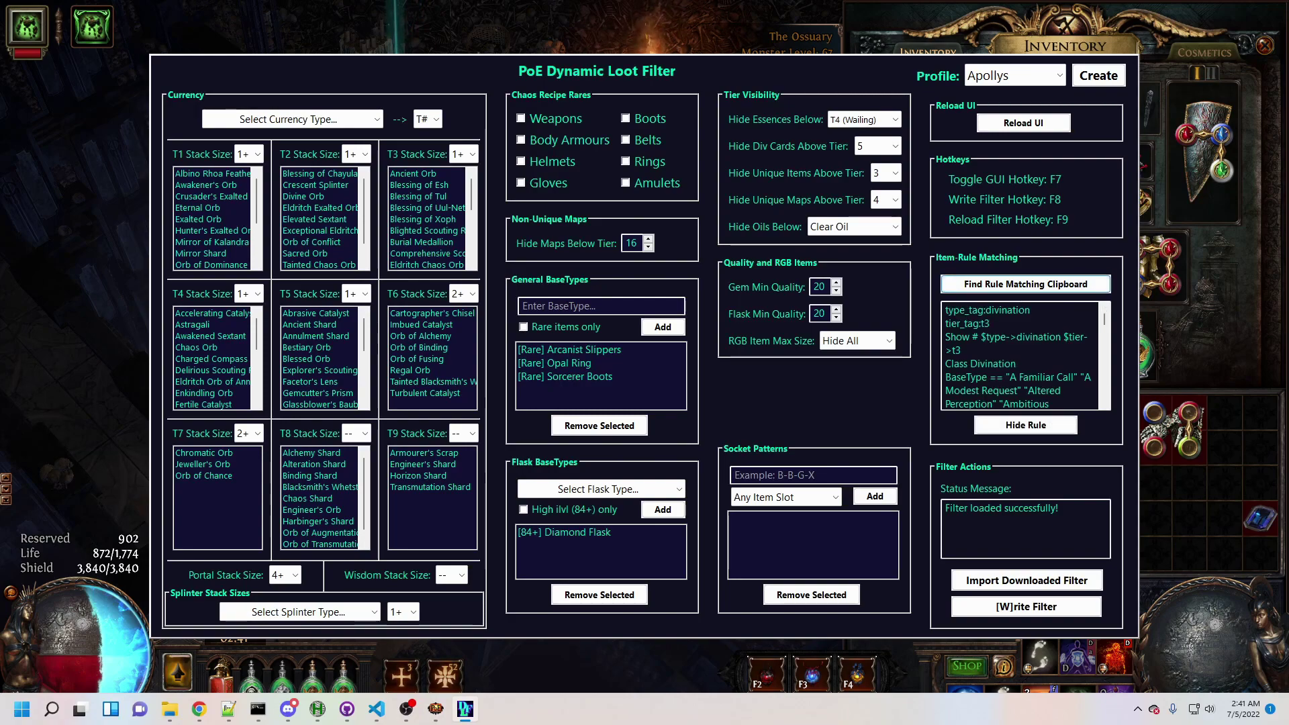
scroll(1020, 355, "down", 6)
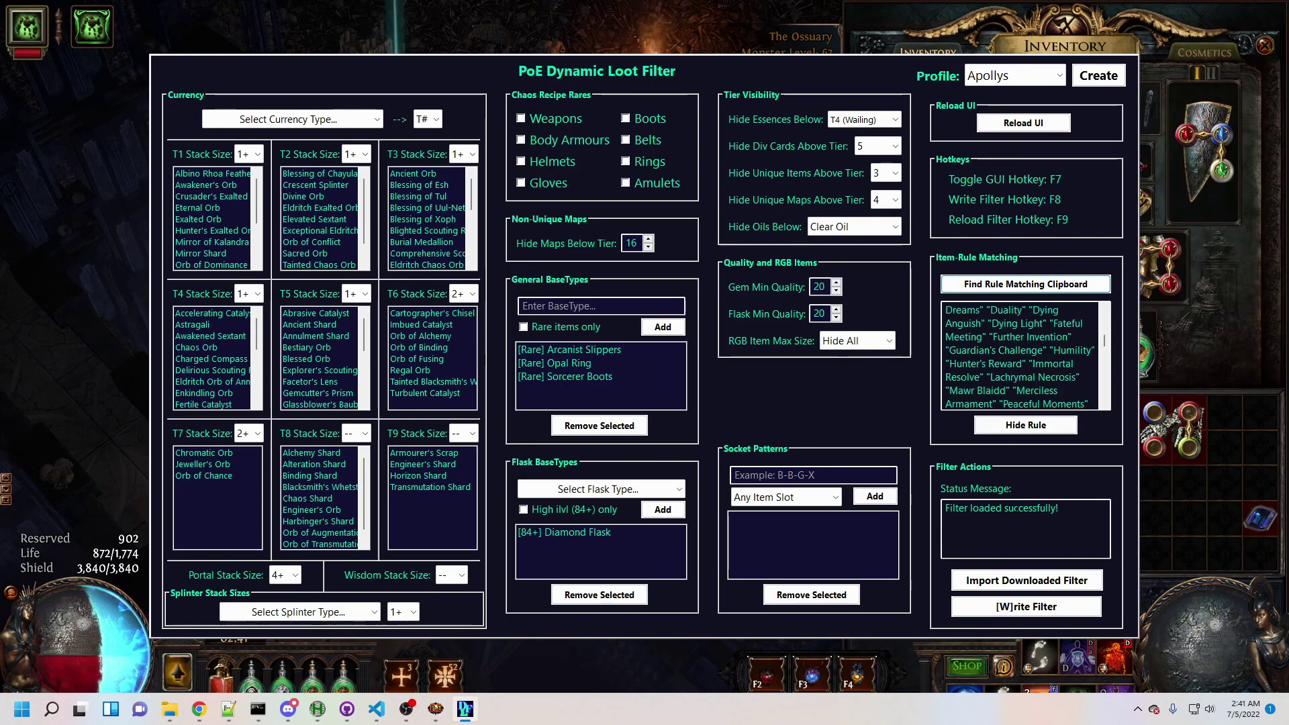
- Hide the tier t3 divination rule, write the filter and return to the game
left_click(1025, 425)
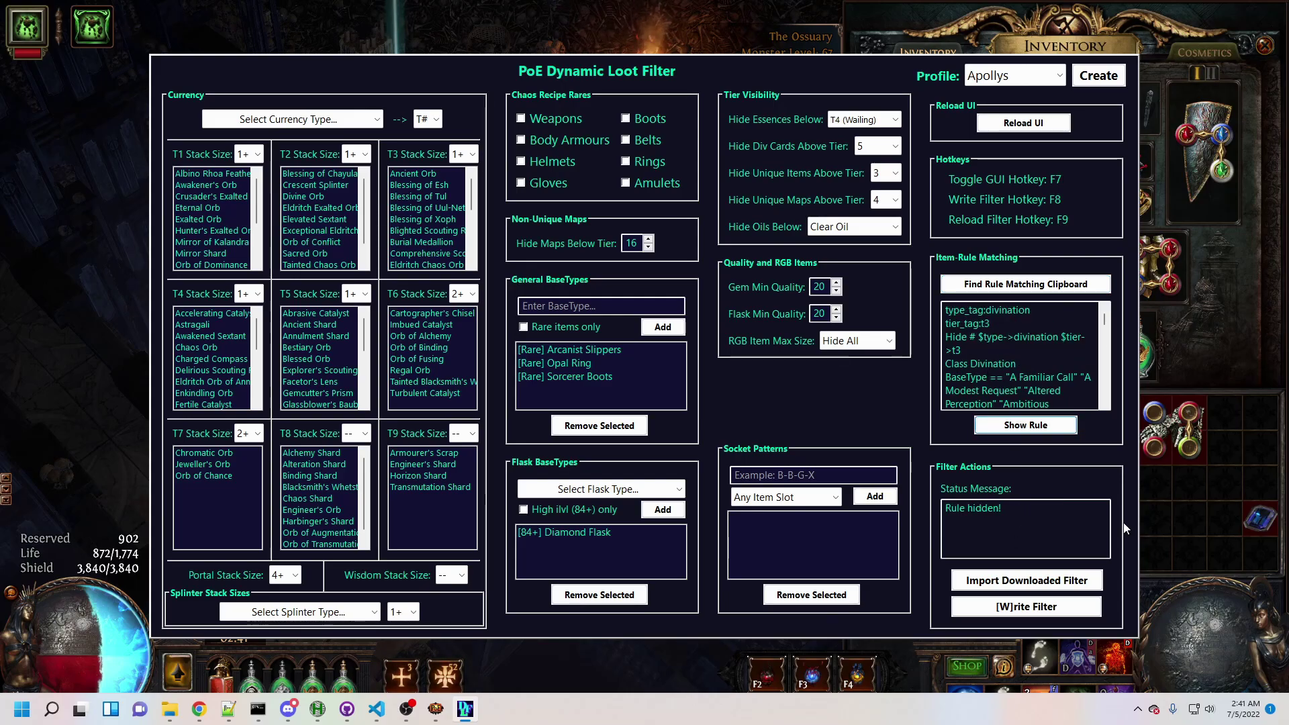
key("F8")
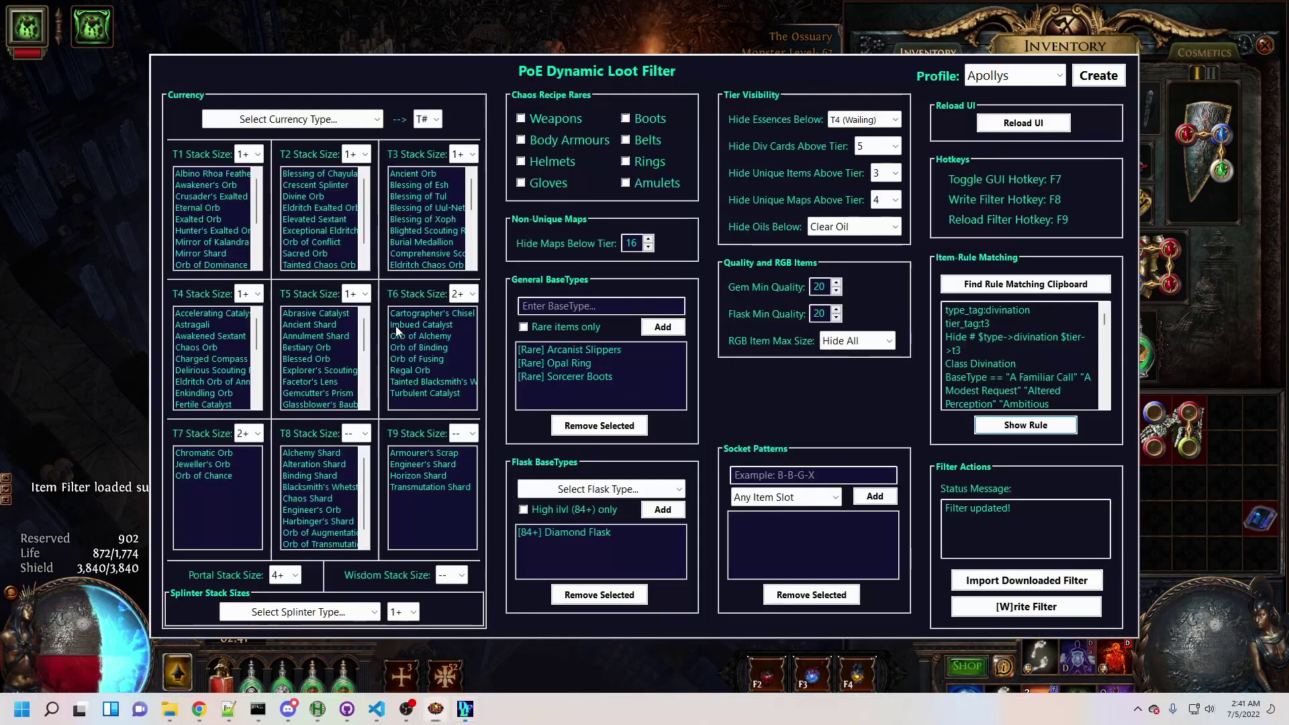
key("F8")
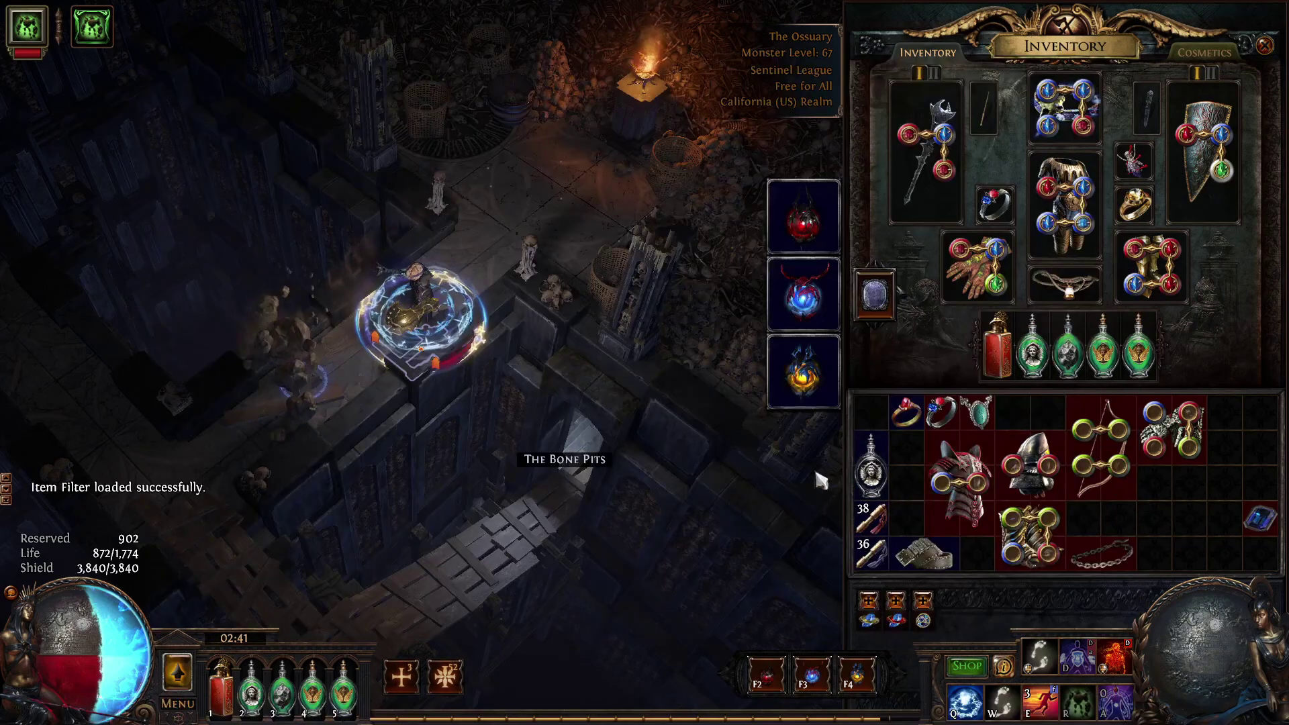
- Put the Humility card back in the inventory, and drop the Cobalt Jewel on the ground and pick it up again
left_click(410, 325)
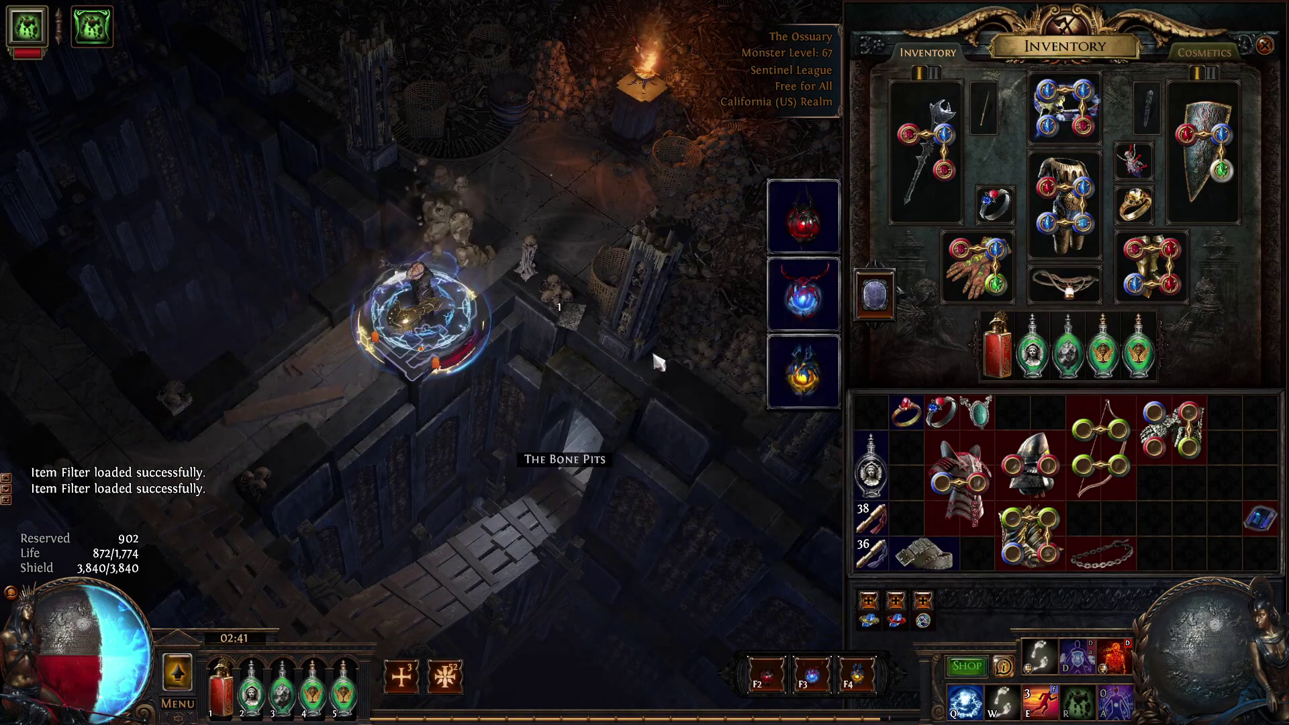
left_click(871, 412)
left_click(1269, 525)
key("i")
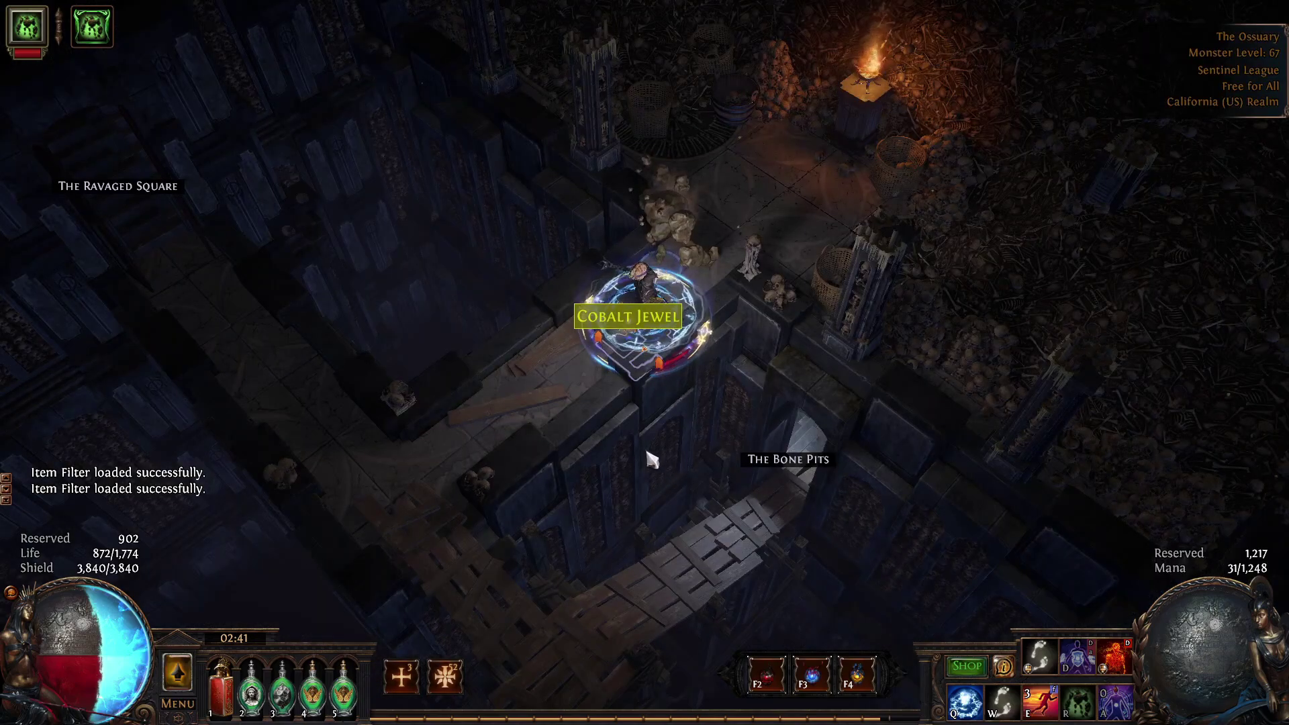
left_click(619, 325)
key("i")
- Enter The Bone Pits, drop the Cobalt Jewel there to inspect its drop label, and pick it up again
left_click(548, 474)
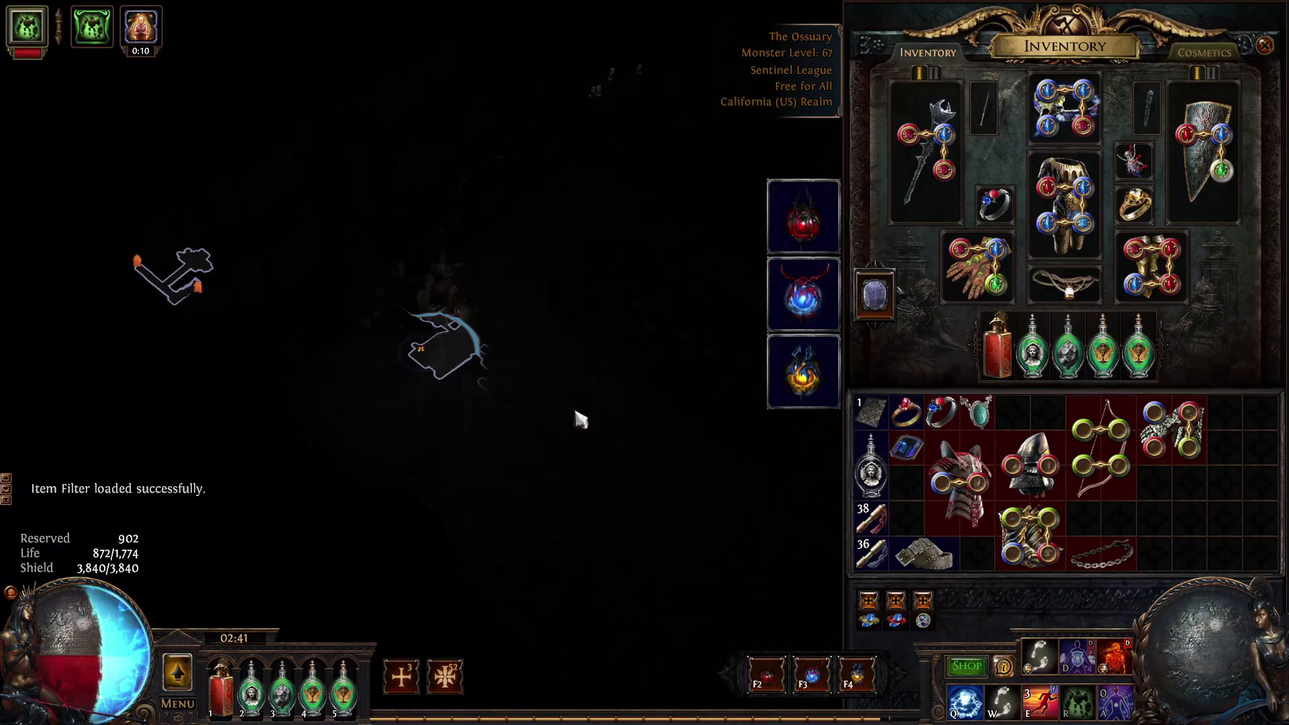
left_click(581, 417)
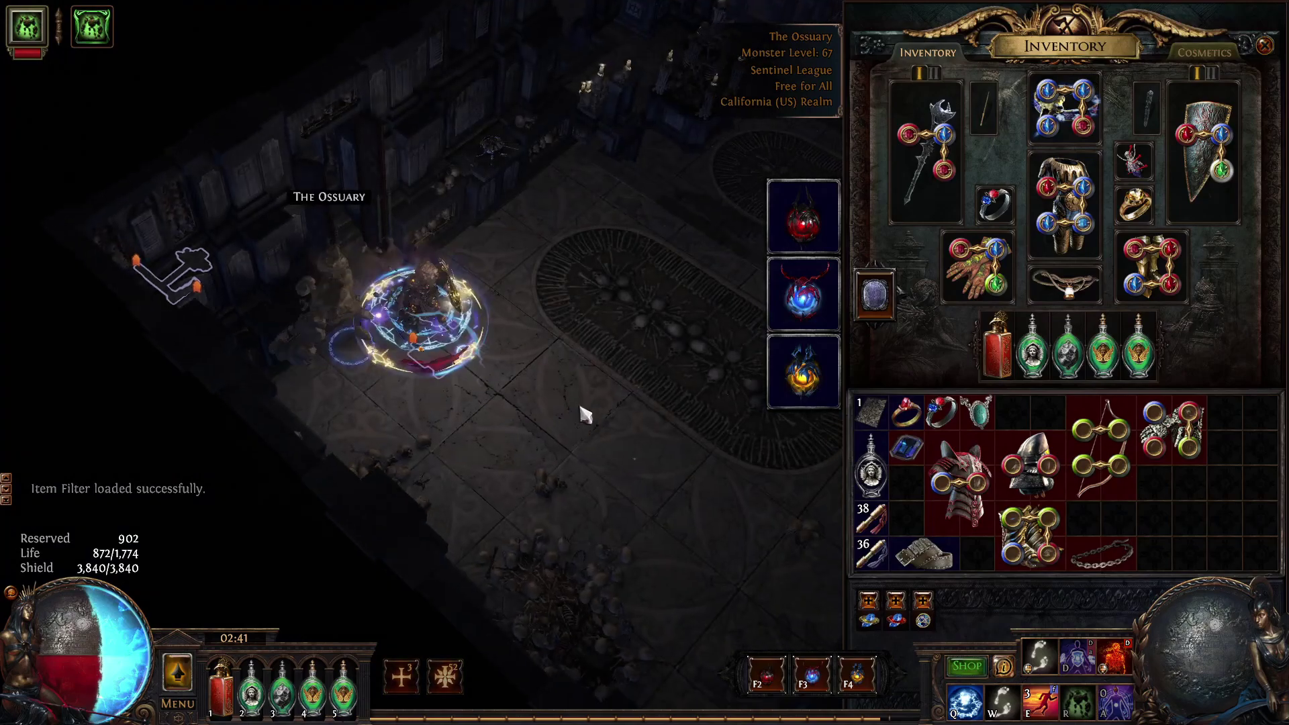
left_click(912, 458)
key("i")
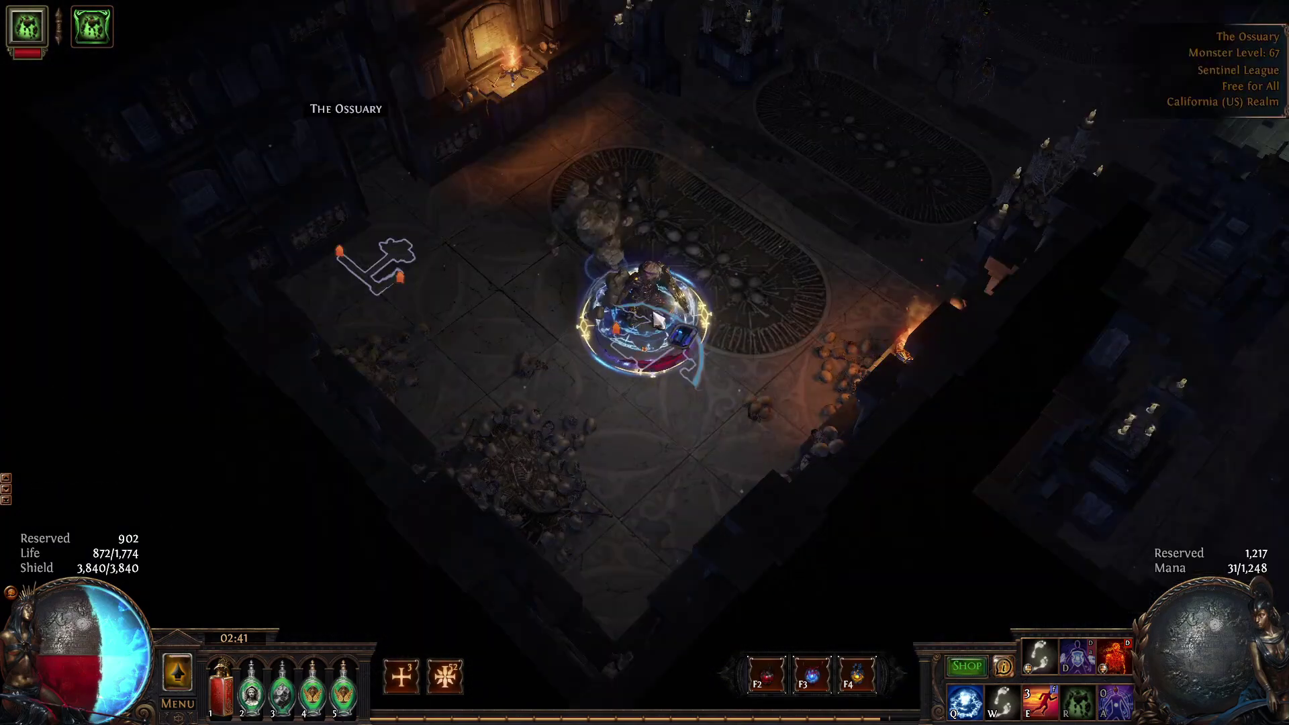
left_click(433, 341)
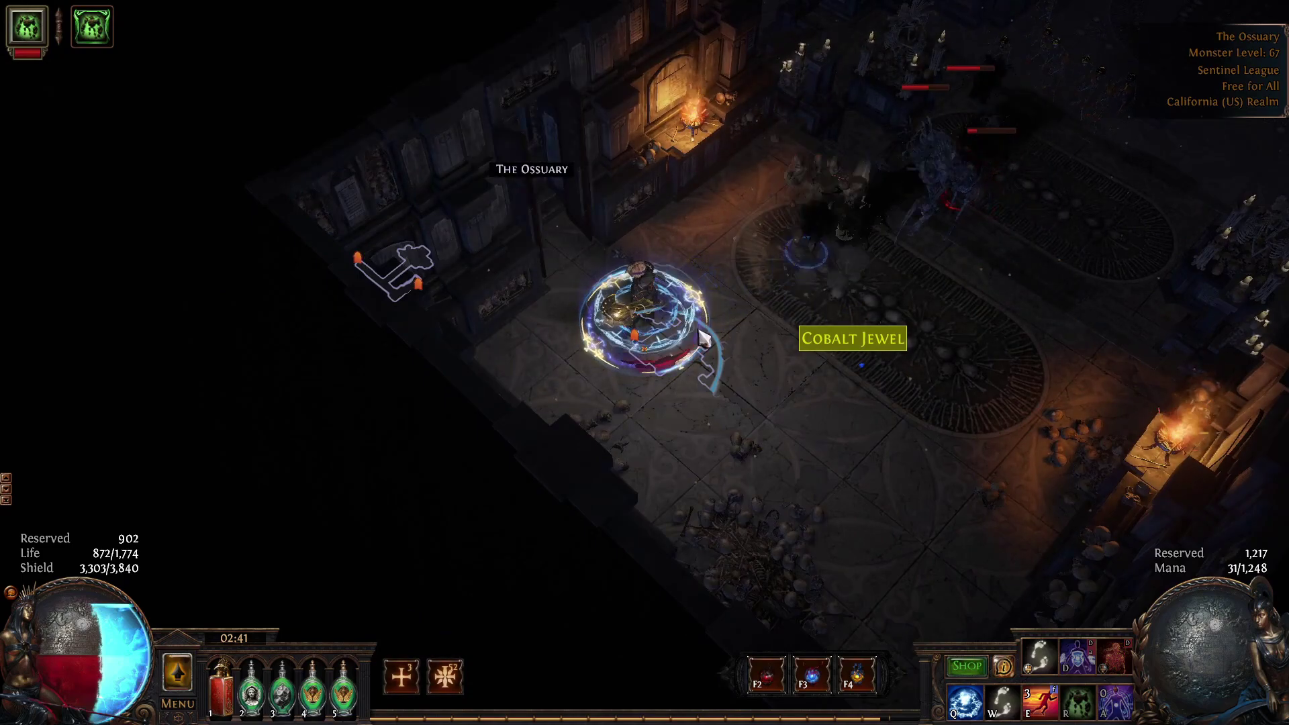
left_click(717, 322)
left_click(577, 376)
left_click(715, 328)
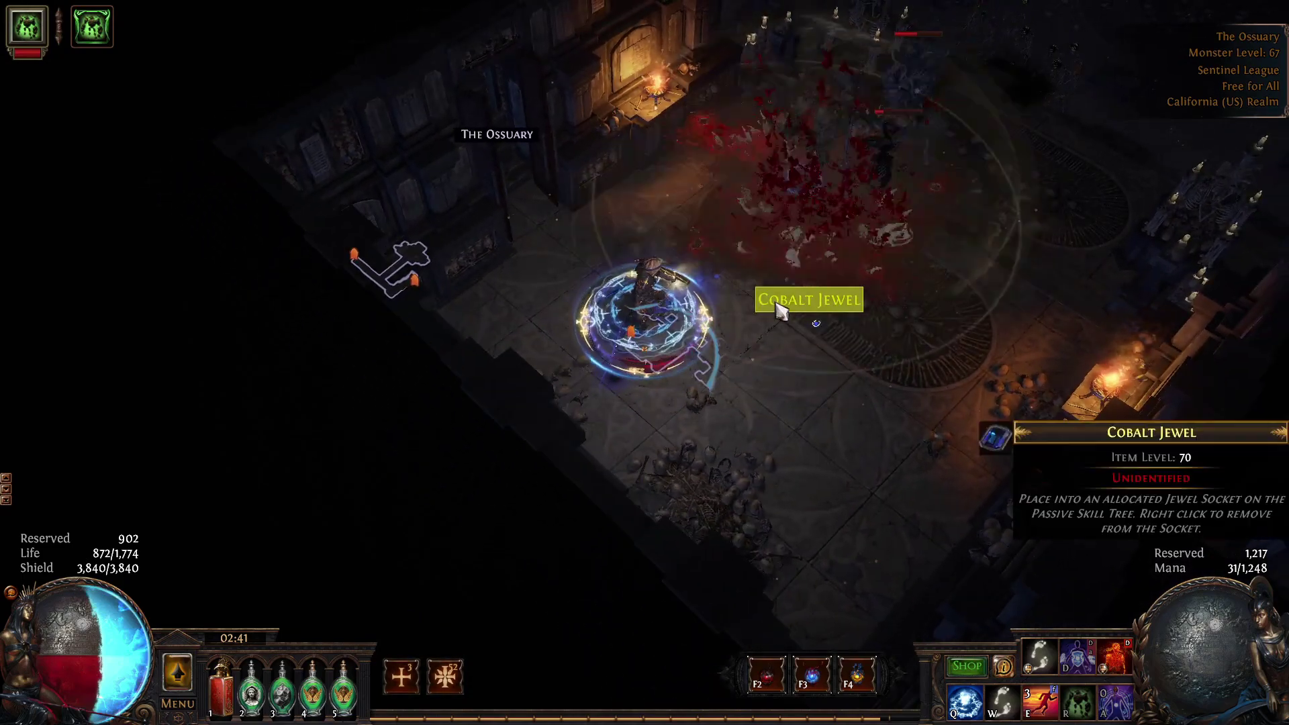
left_click(779, 306)
left_click(739, 261)
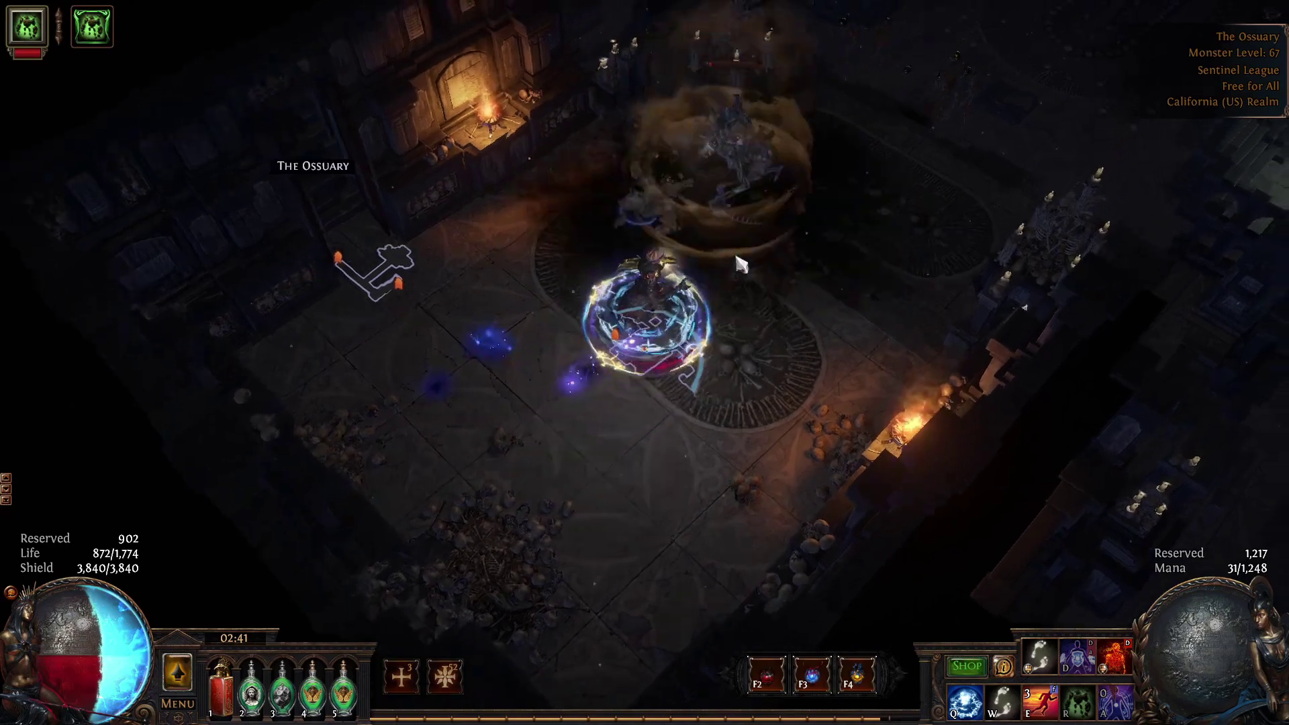
key("i")
key("i")
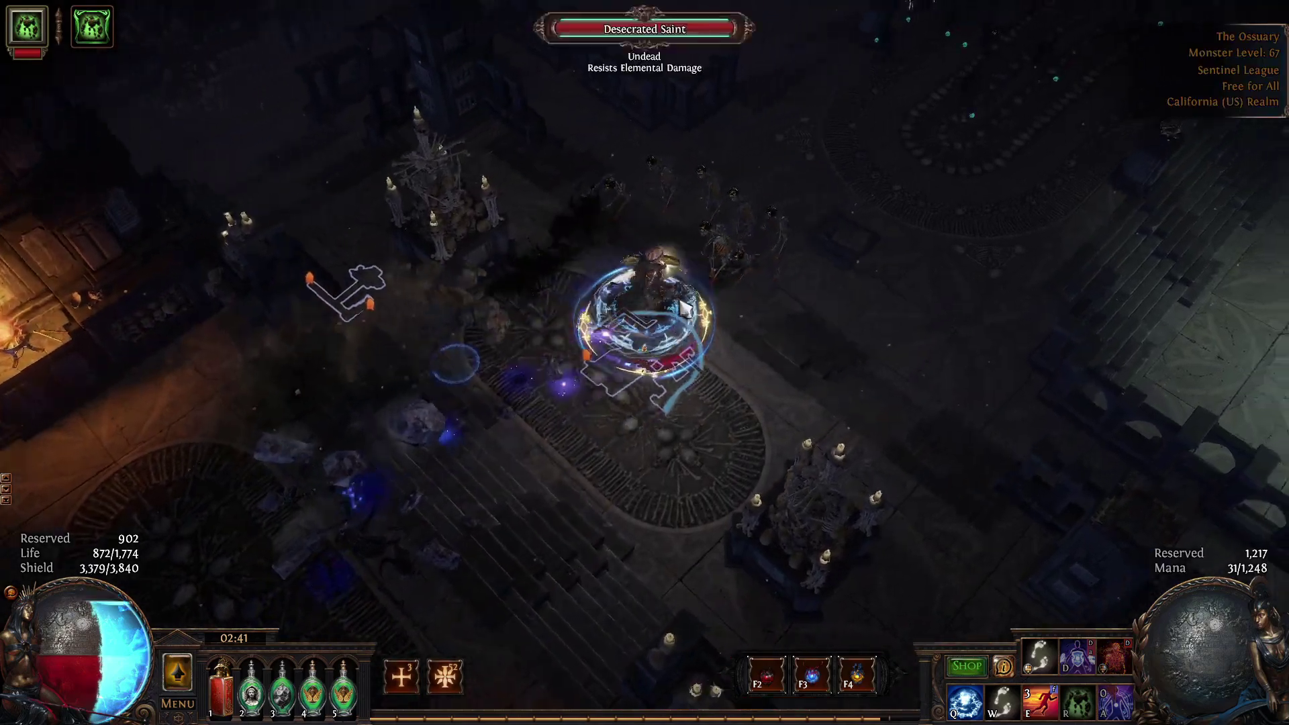
- Find the rule matching the copied Cobalt Jewel, hide this generic rare jewels rule and write the filter
key("i")
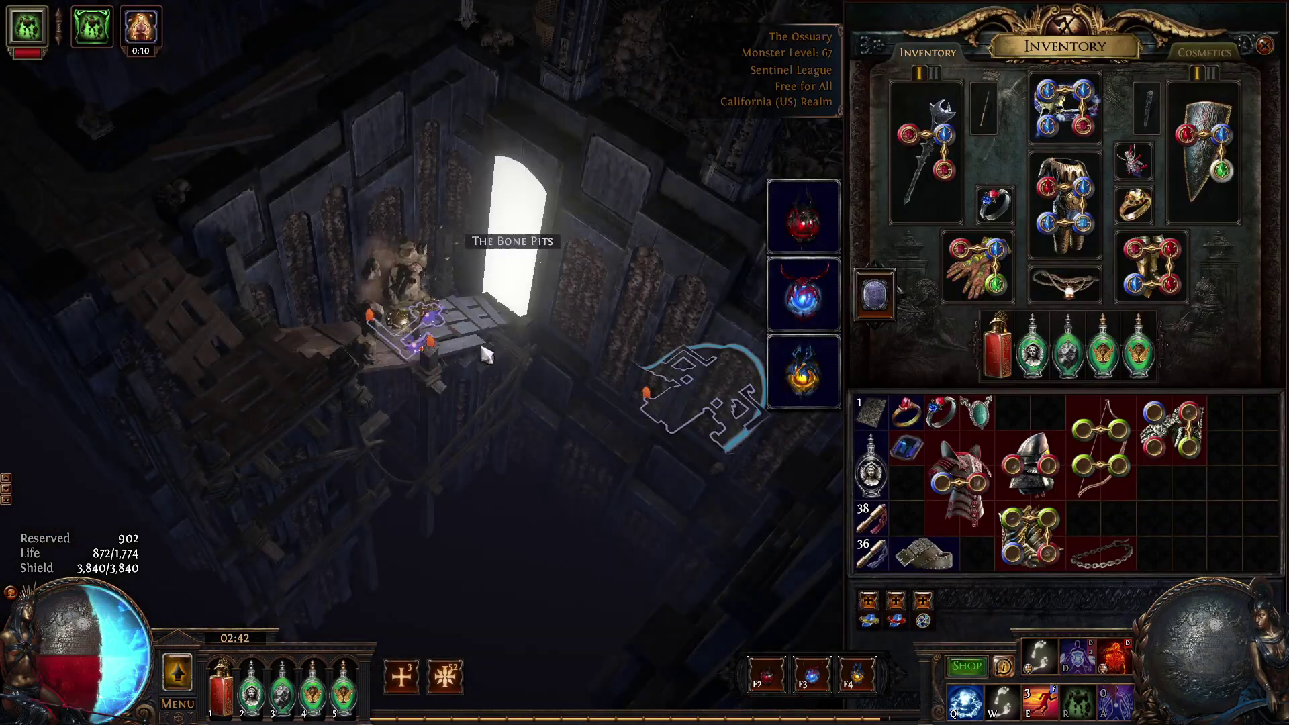
key("F7")
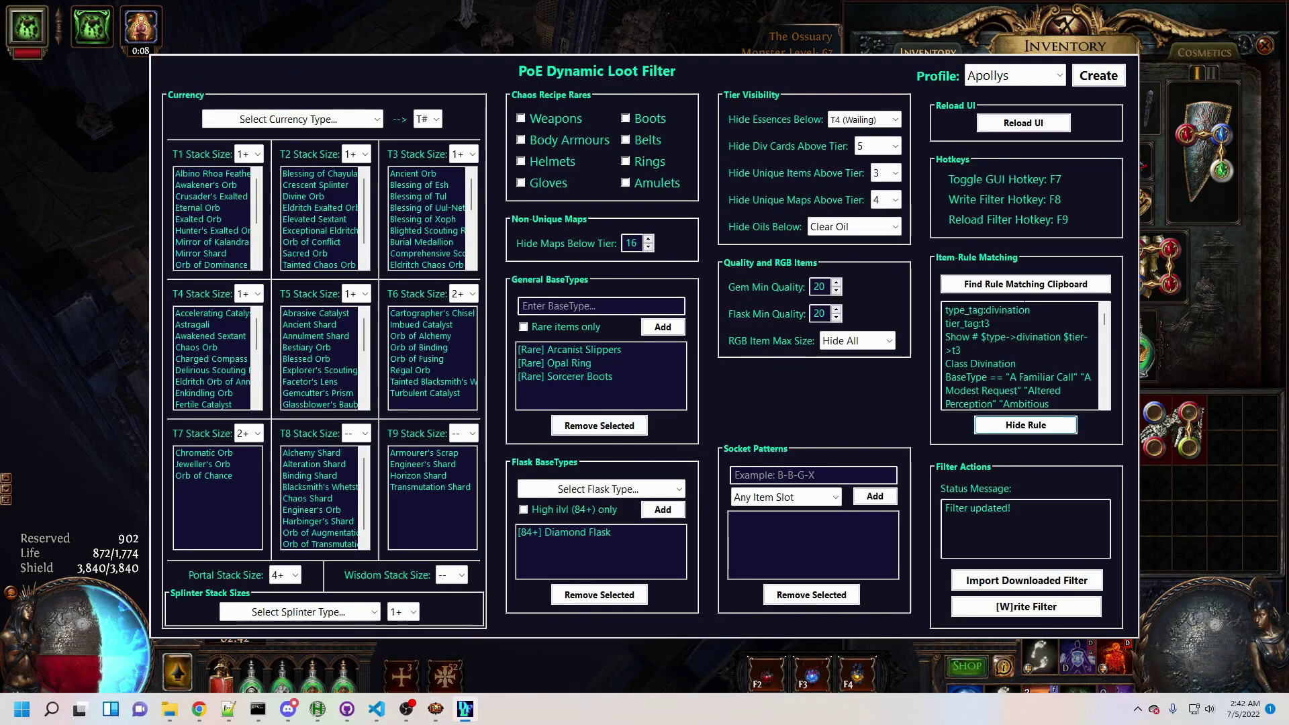
left_click(1020, 286)
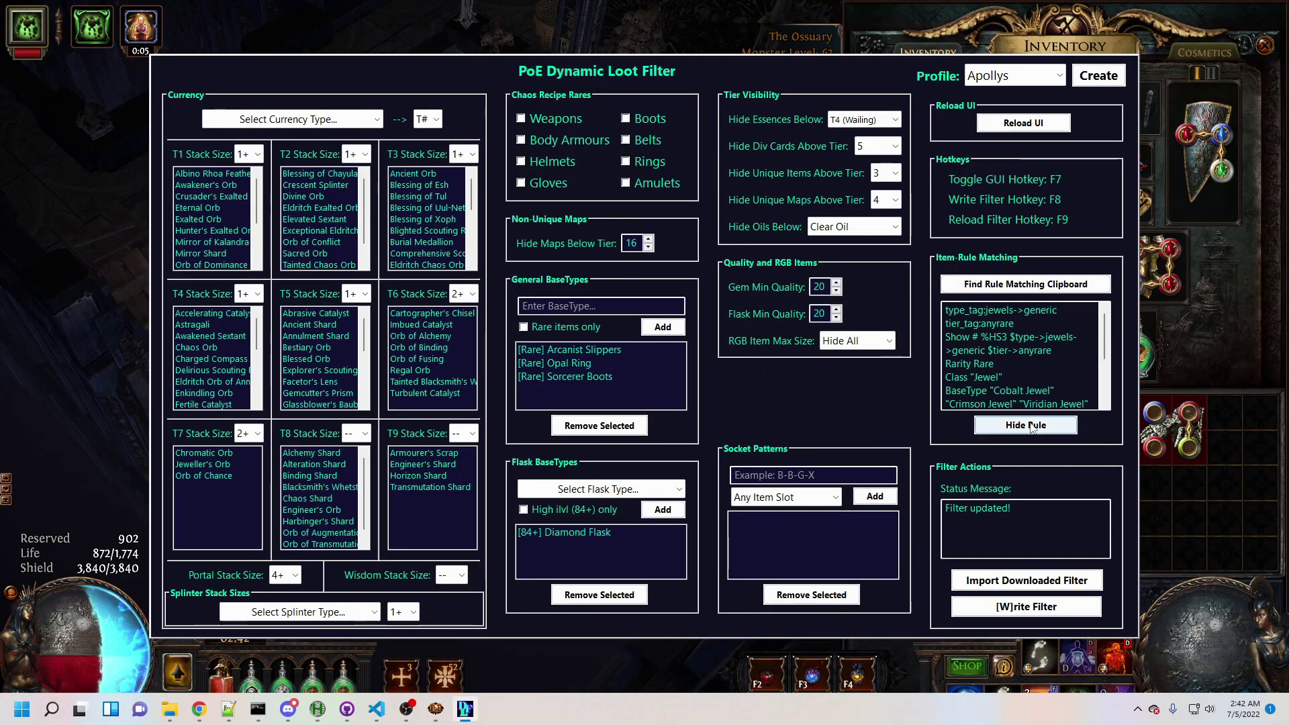
key("F8")
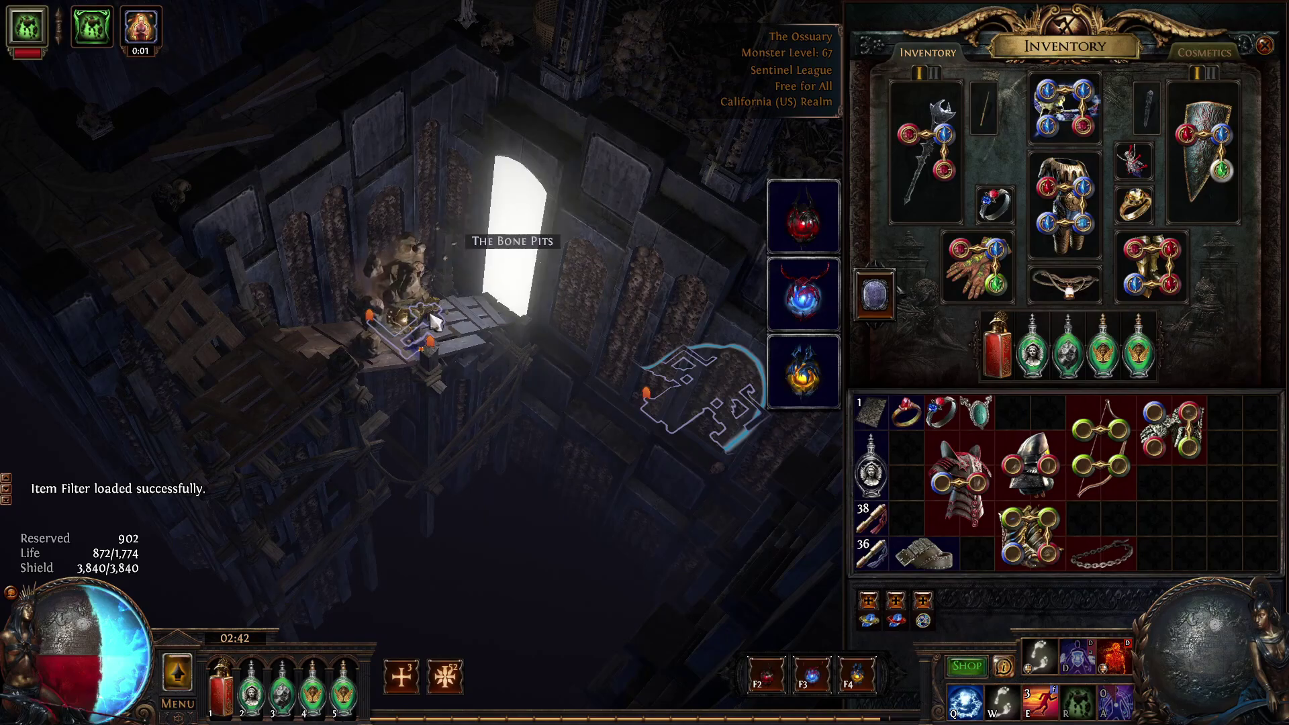
- Go back into The Bone Pits and check in the game whether a dropped Cobalt Jewel shows a label
left_click(547, 296)
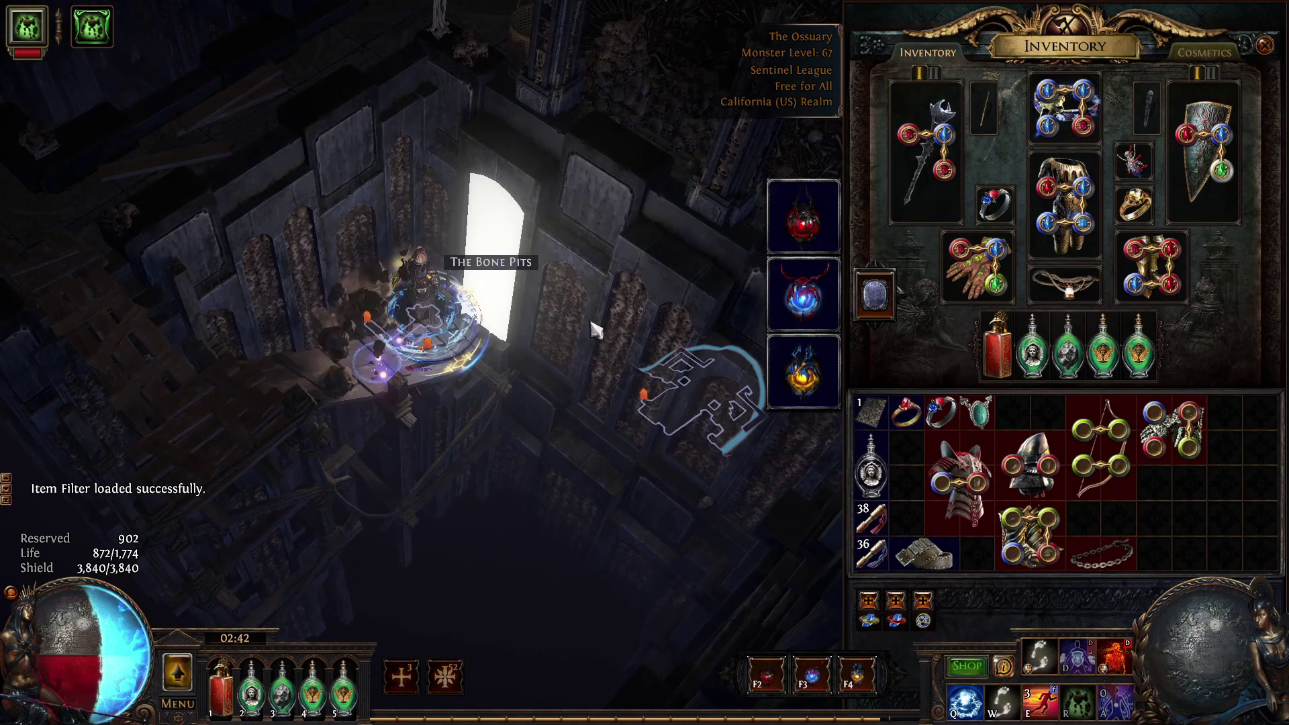
left_click(905, 283)
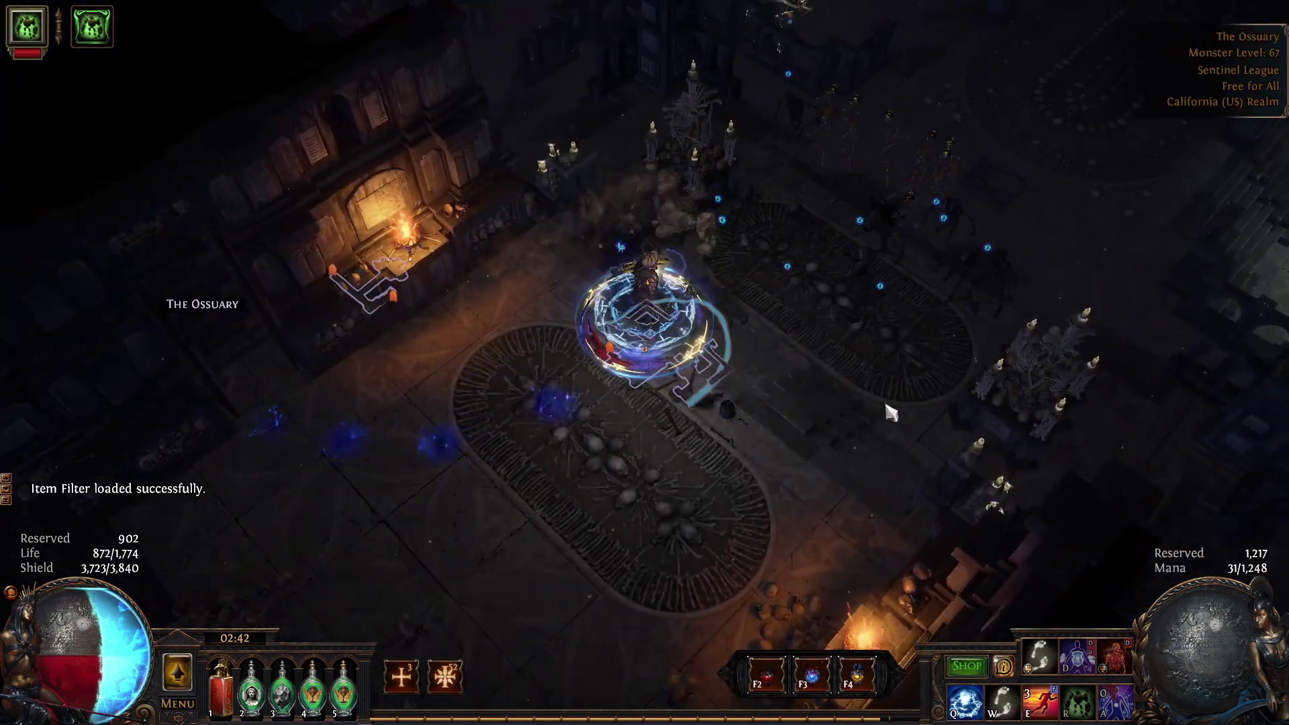
left_click(889, 409)
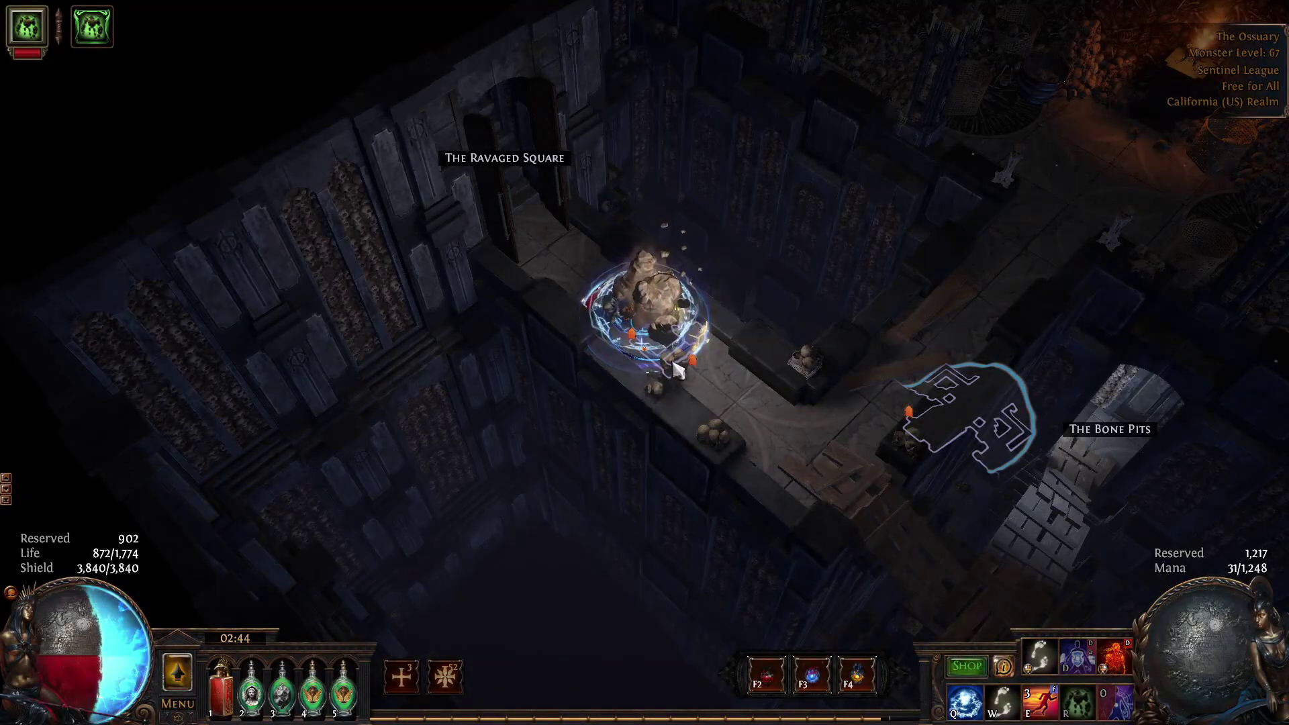
- Review the jewel rule in the filter window, and inspect the Humility card and the Sol Twirl Ruby Ring in the inventory
key("F7")
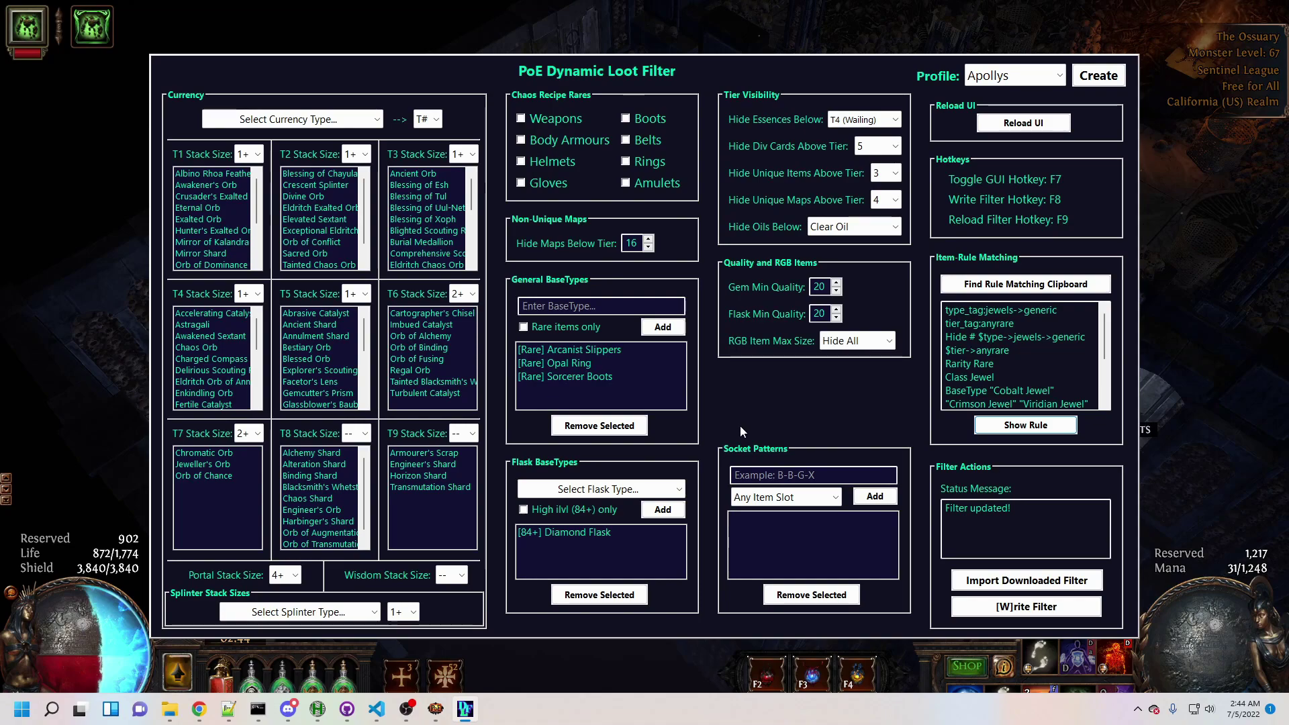
key("F7")
key("i")
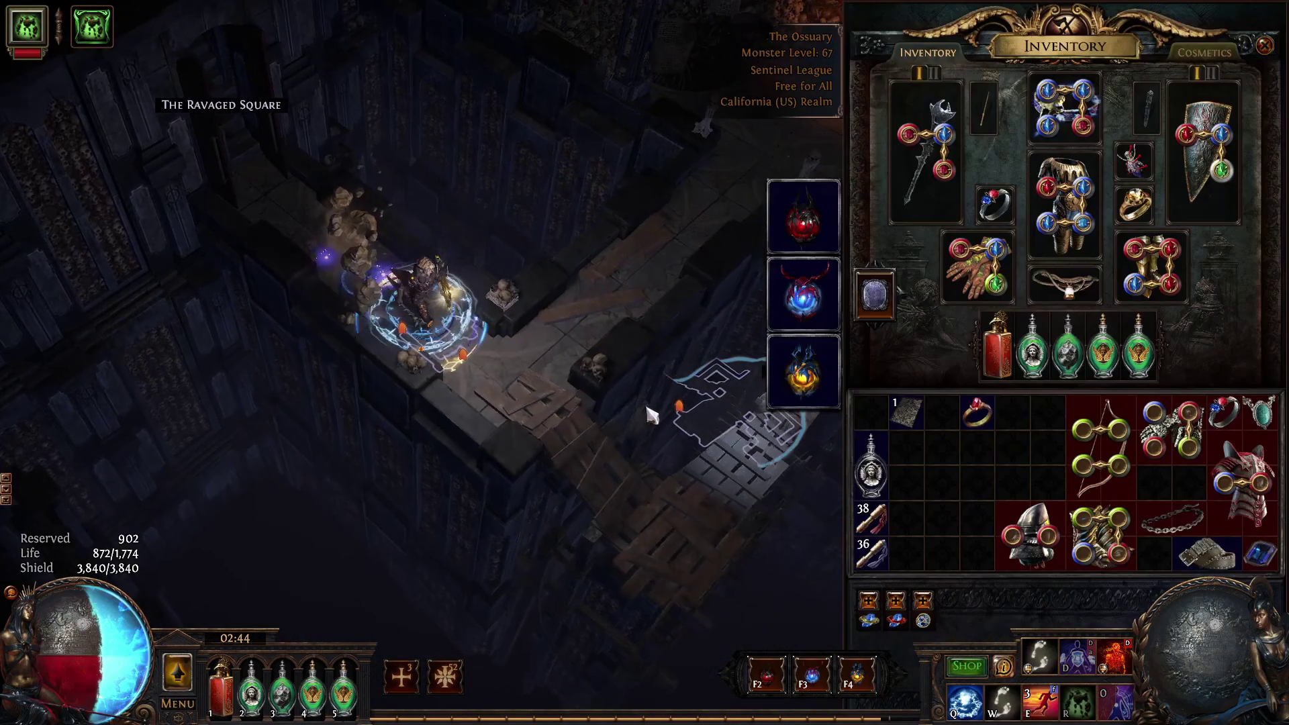
mouse_move(918, 433)
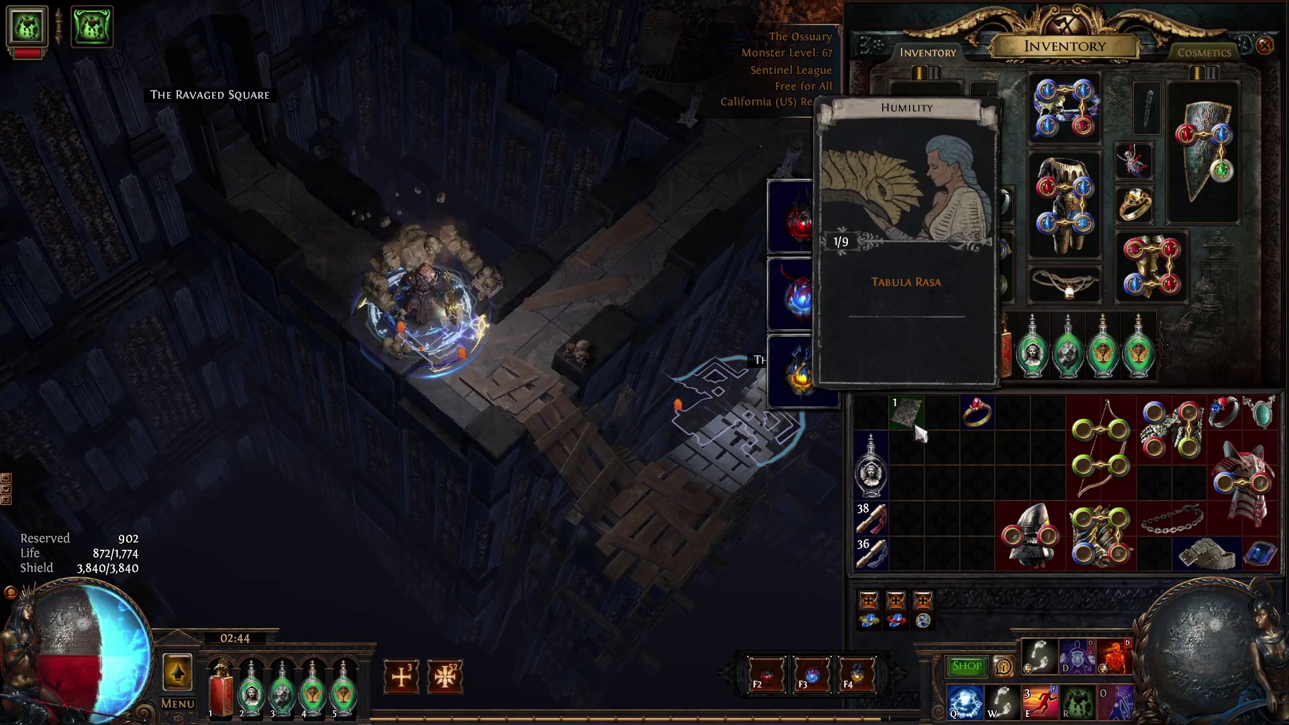
mouse_move(977, 428)
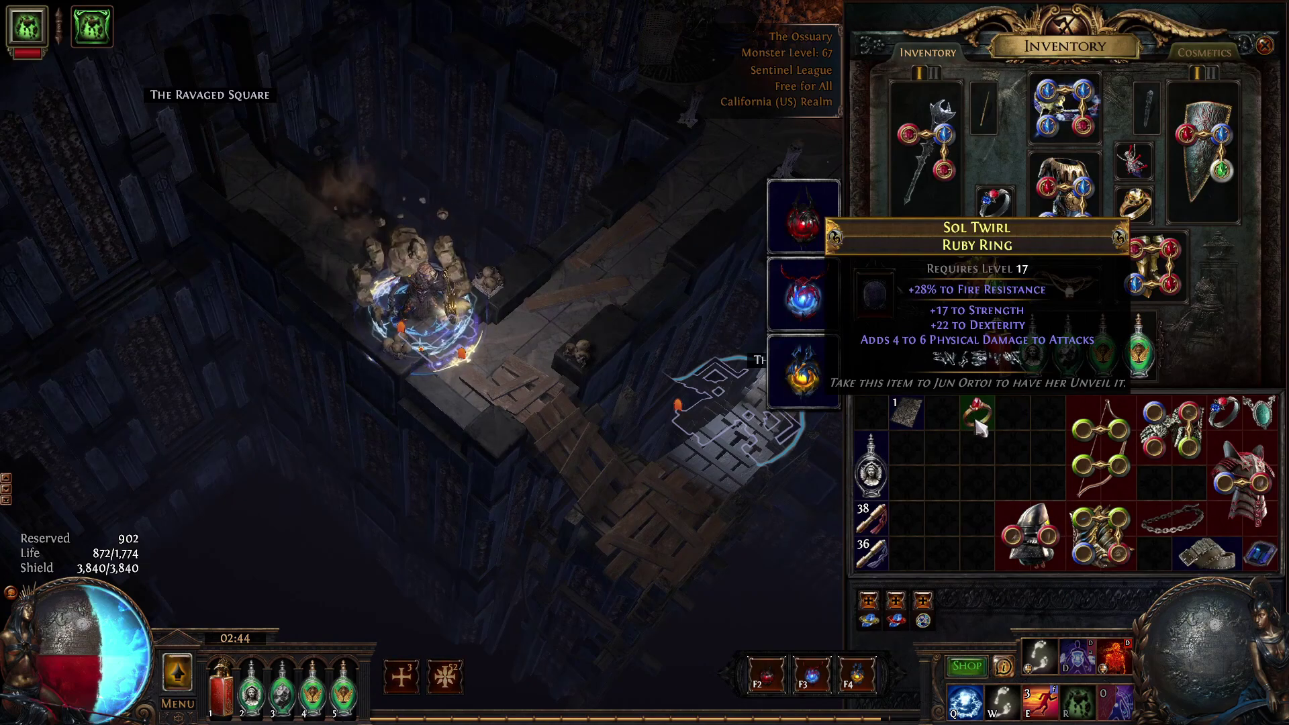
key("alt")
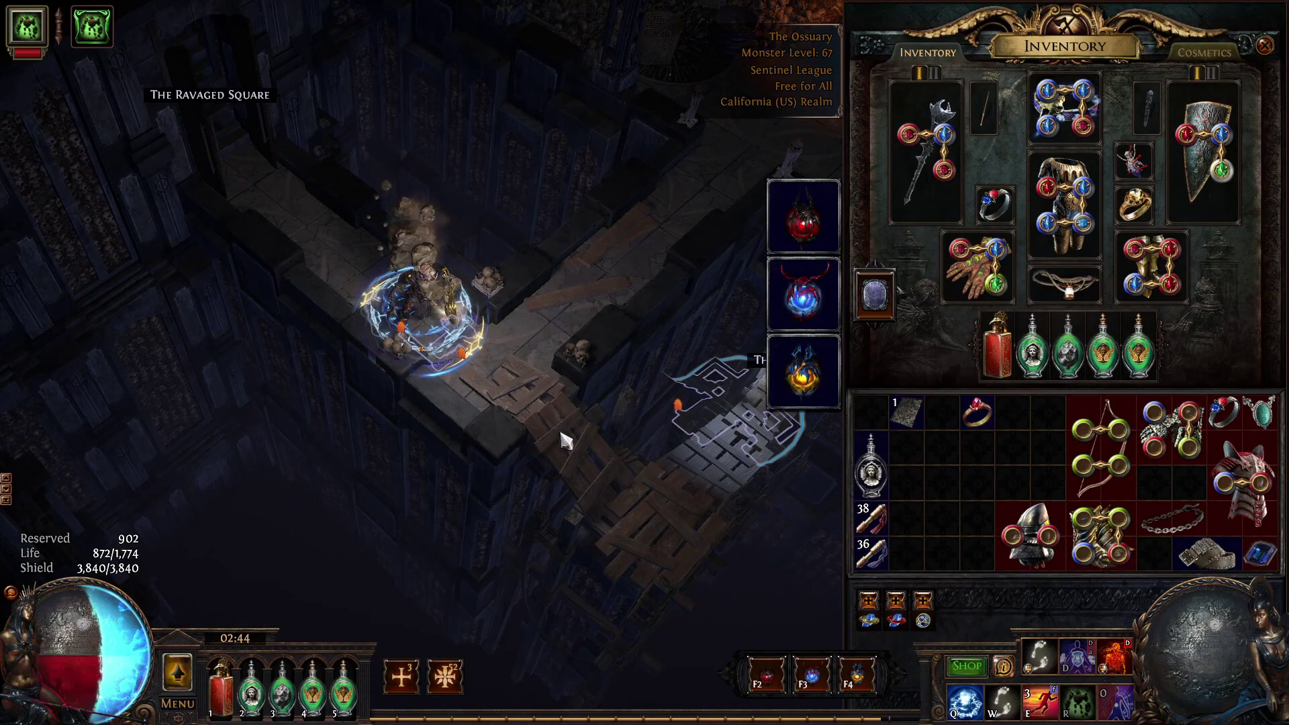
- Switch to FilterBlade in the browser and open the Add Mod-Filtering Rule section among the additional Show/Hide rules
key("i")
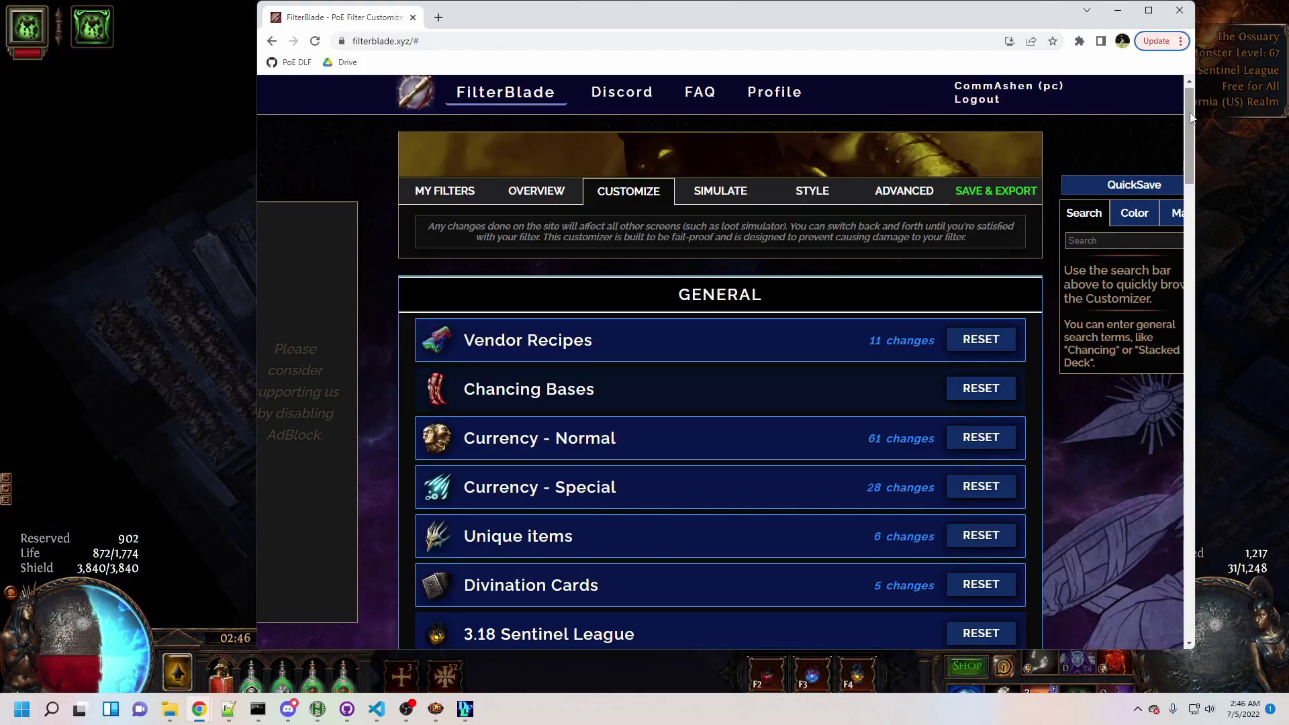
left_click_drag(1191, 117, 1136, 490)
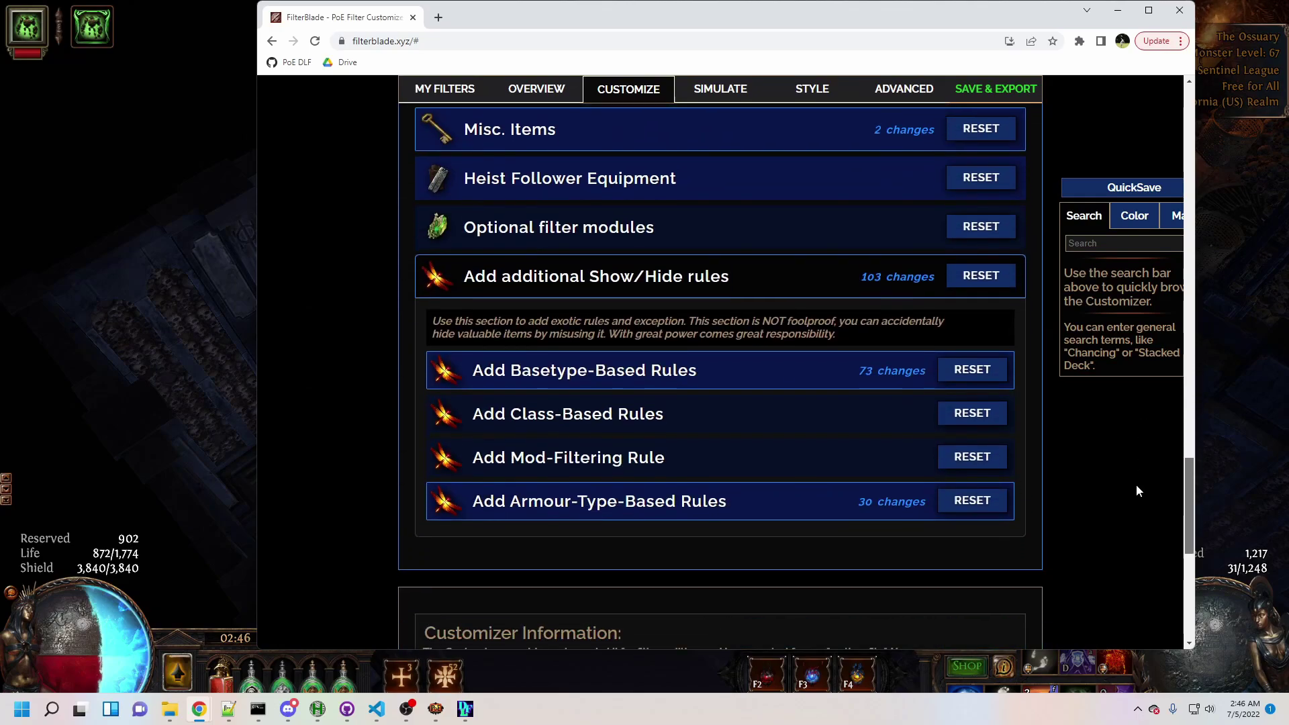
left_click(646, 460)
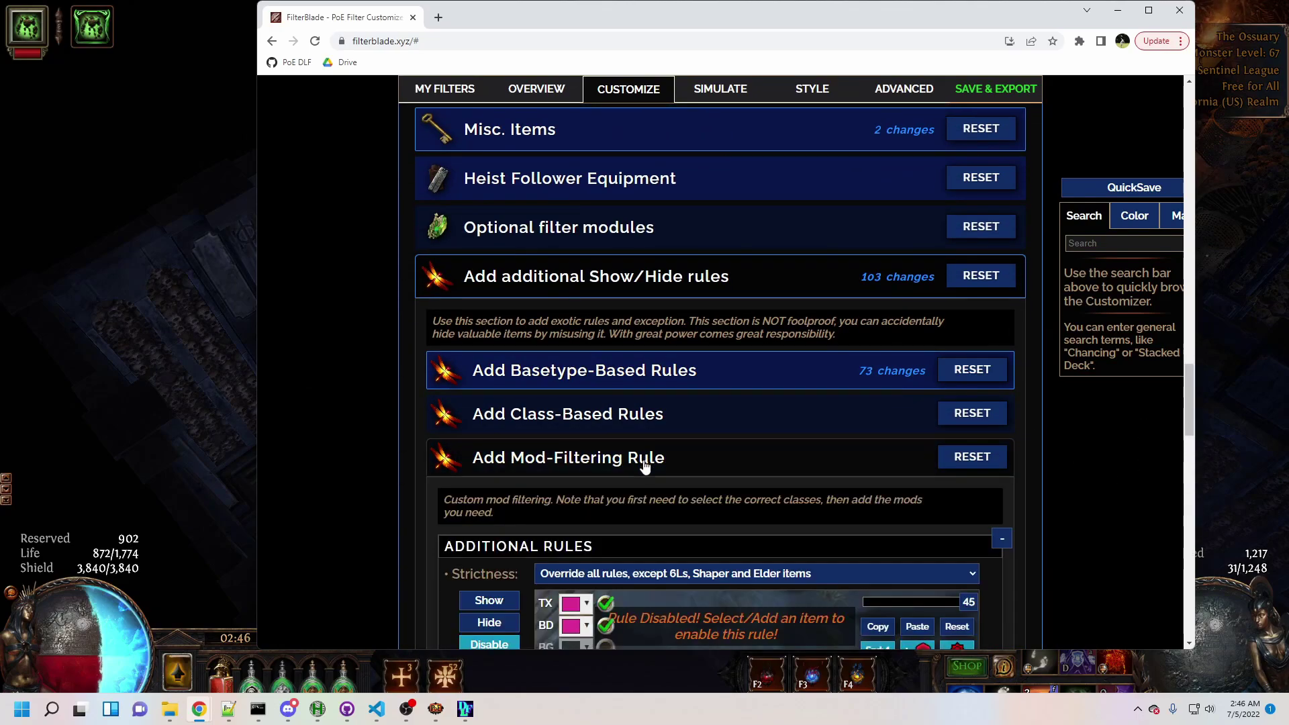
scroll(640, 494, "down", 7)
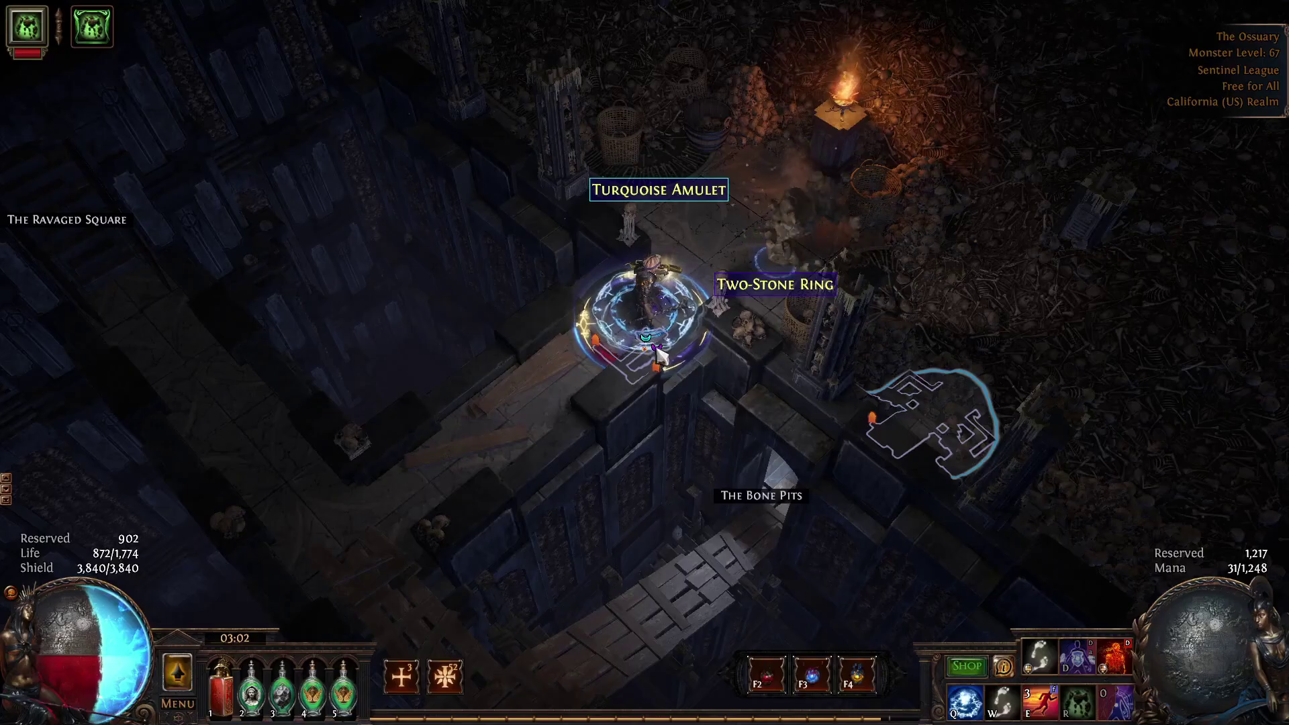
- Save the filter in FilterBlade, download it as UberStrictPlus.filter, and import the downloaded filter in PoE Dynamic Loot Filter
key("F7")
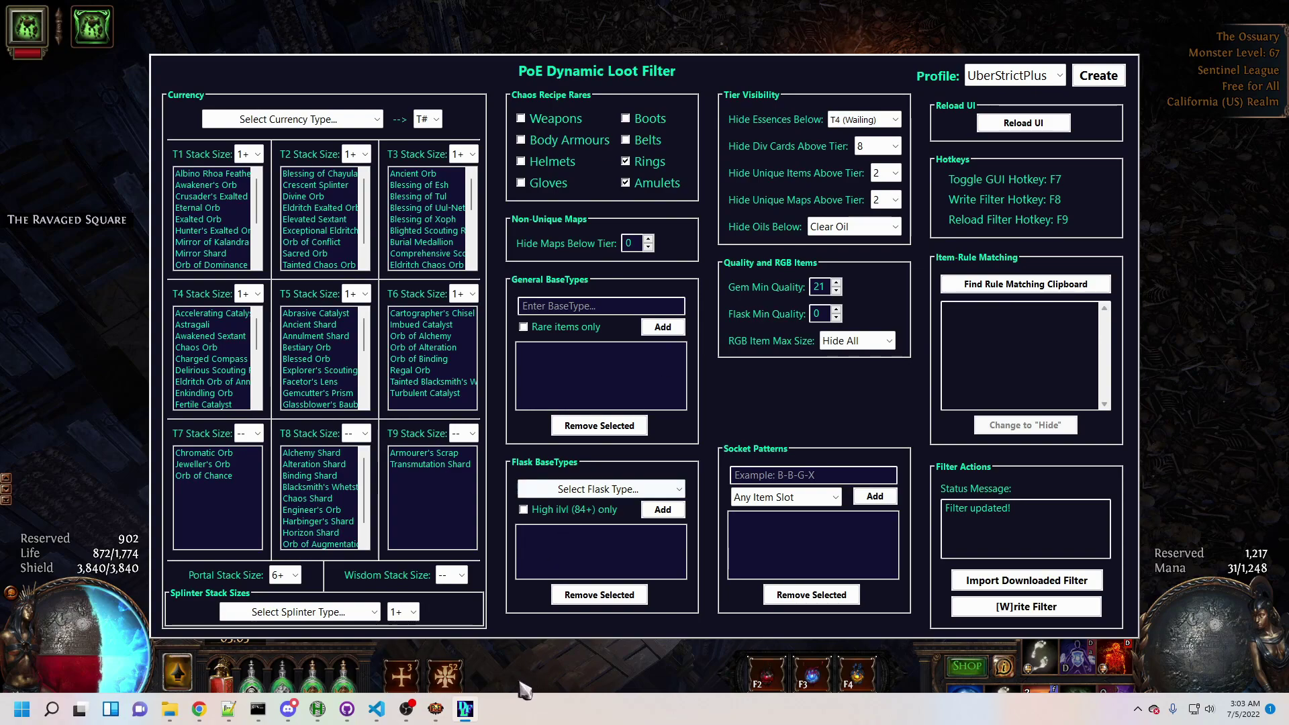
key("alt+Tab")
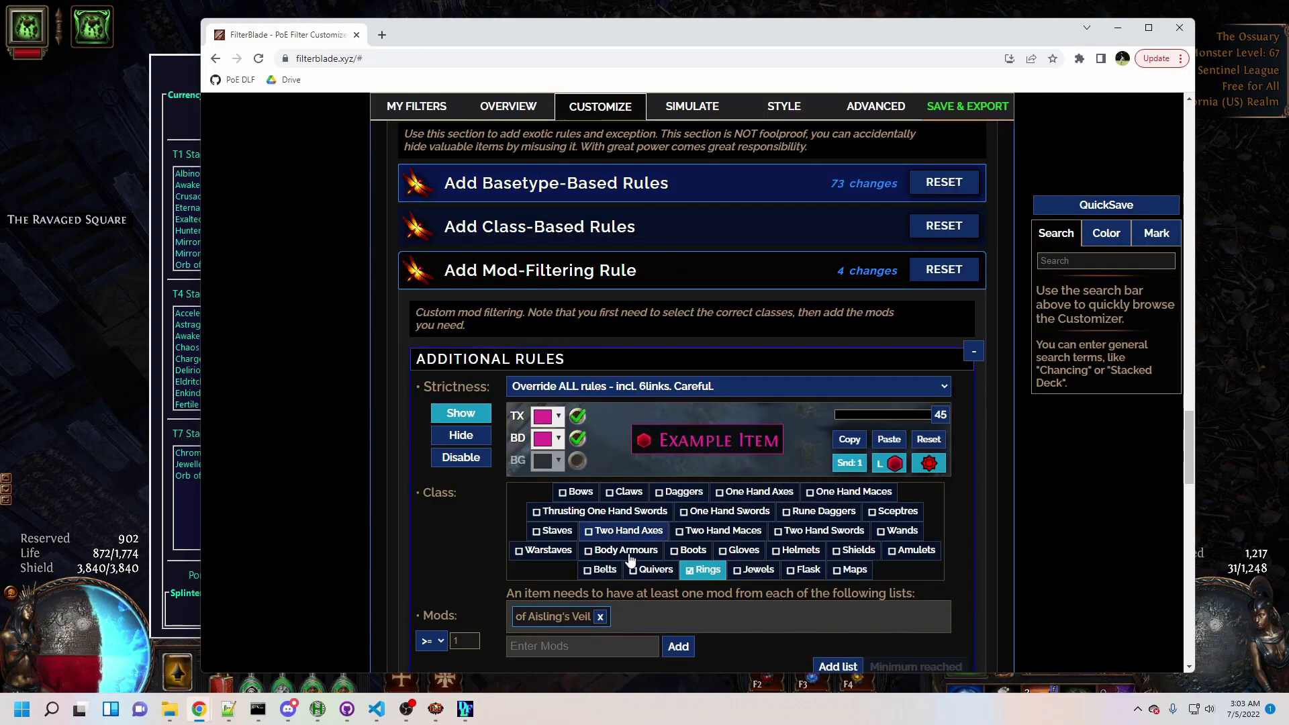
scroll(569, 529, "down", 1)
left_click(831, 351)
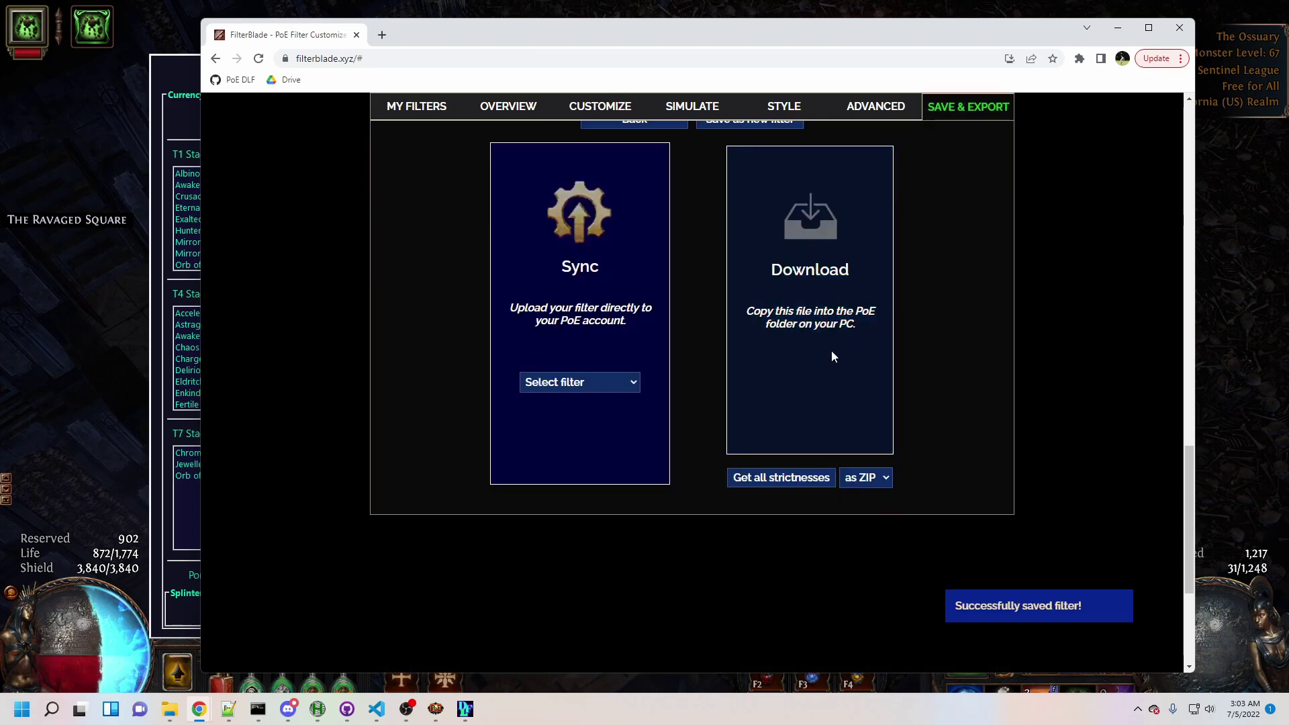
left_click(465, 708)
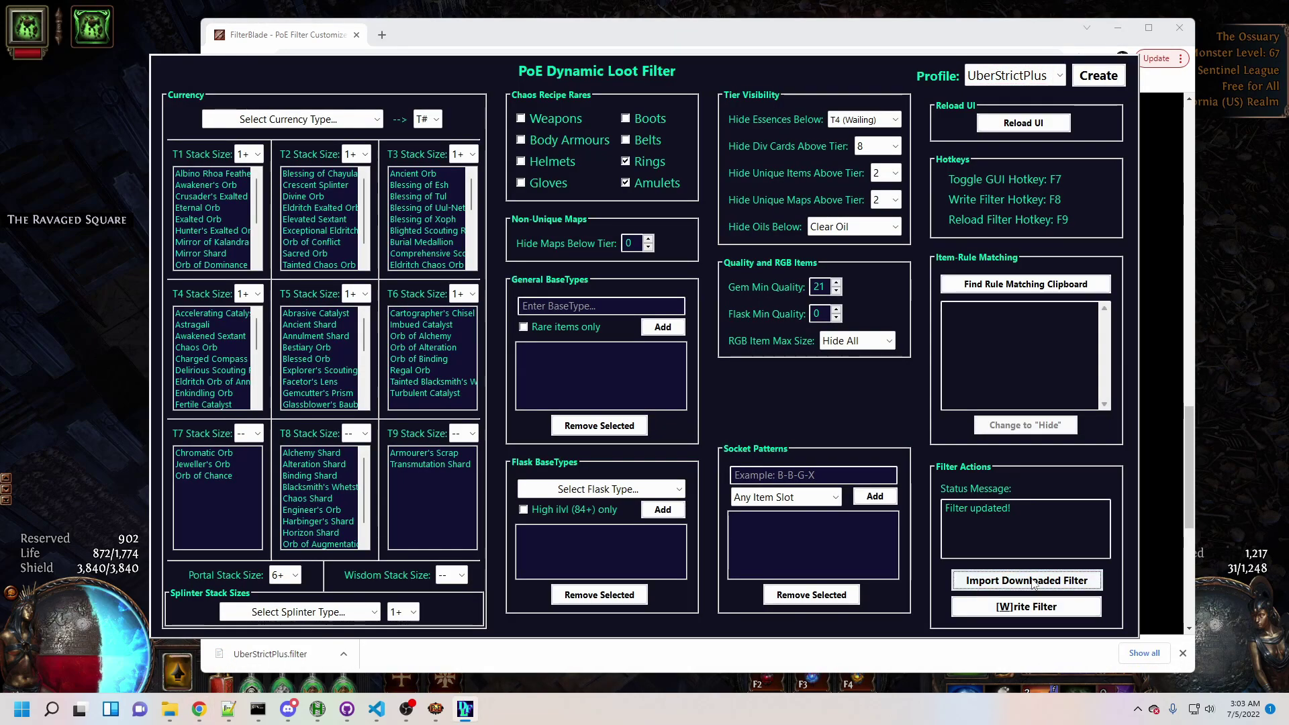
left_click(1033, 581)
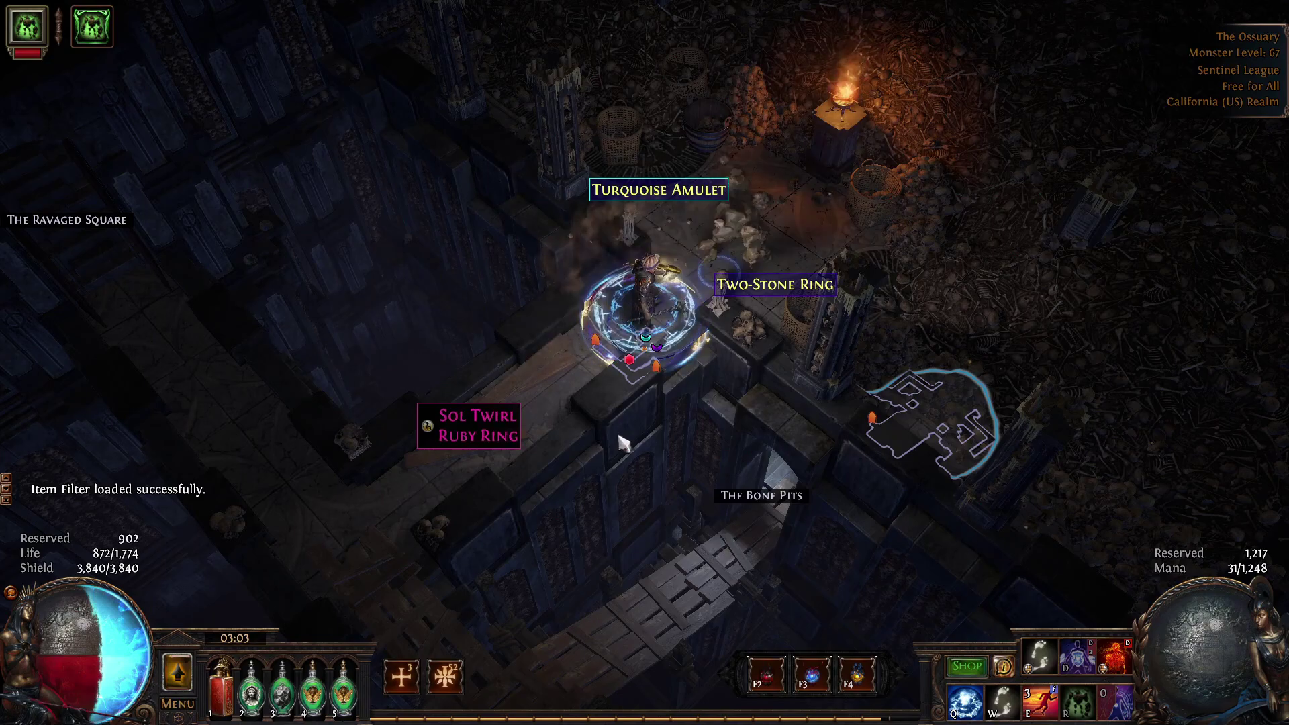
- Inspect and pick up the dropped Sol Twirl Ruby Ring in The Ossuary, and reveal the hidden labels of the nearby items
left_click(575, 382)
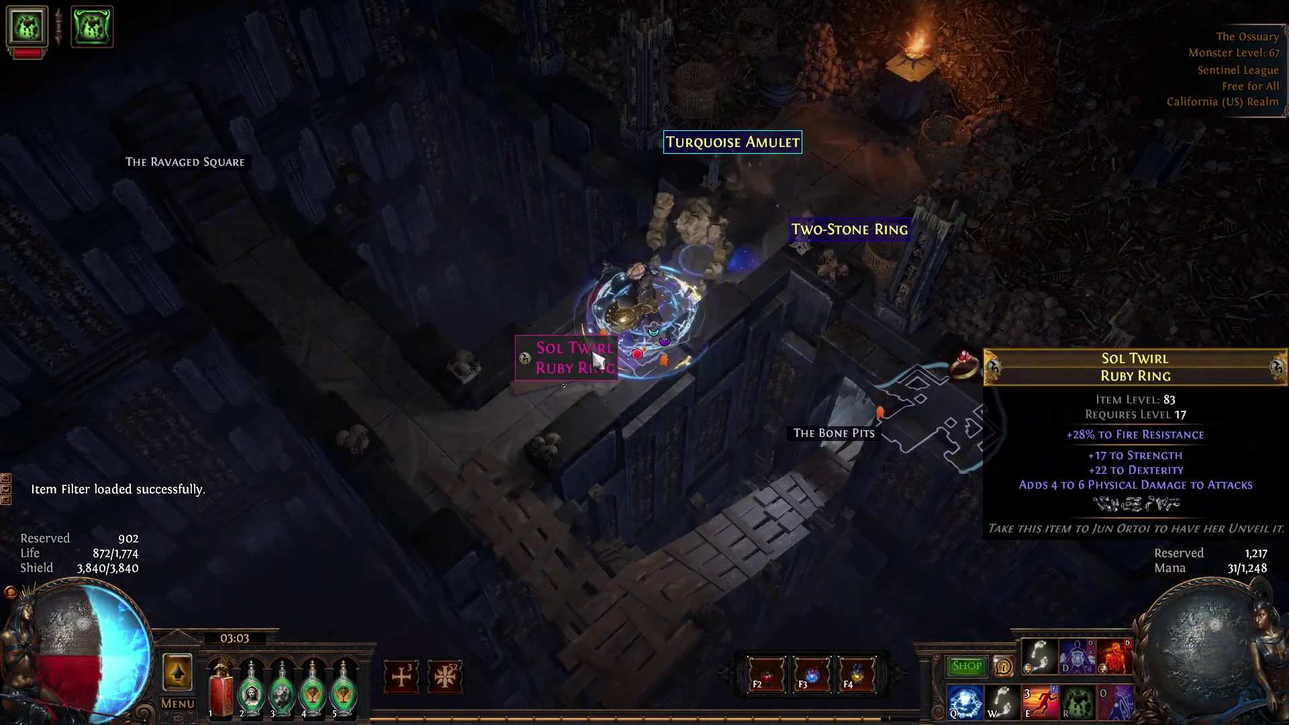
left_click(745, 244)
key("alt")
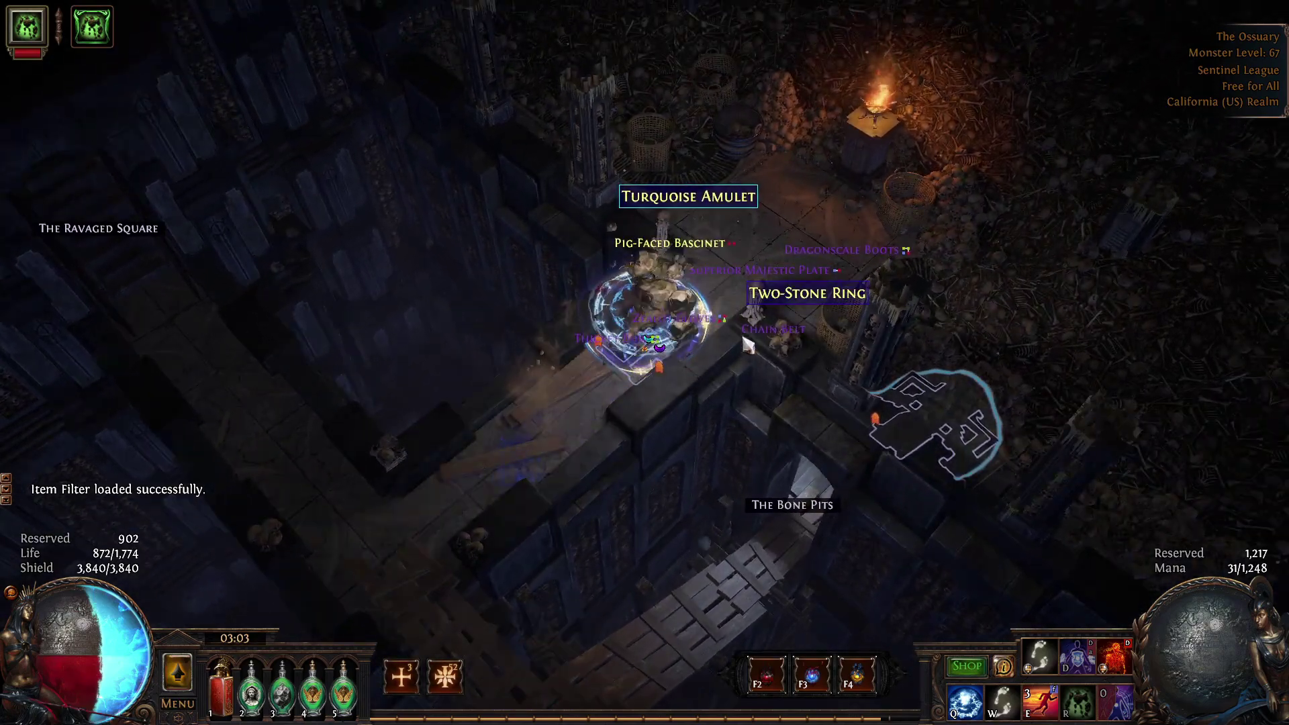
key("i")
key("i")
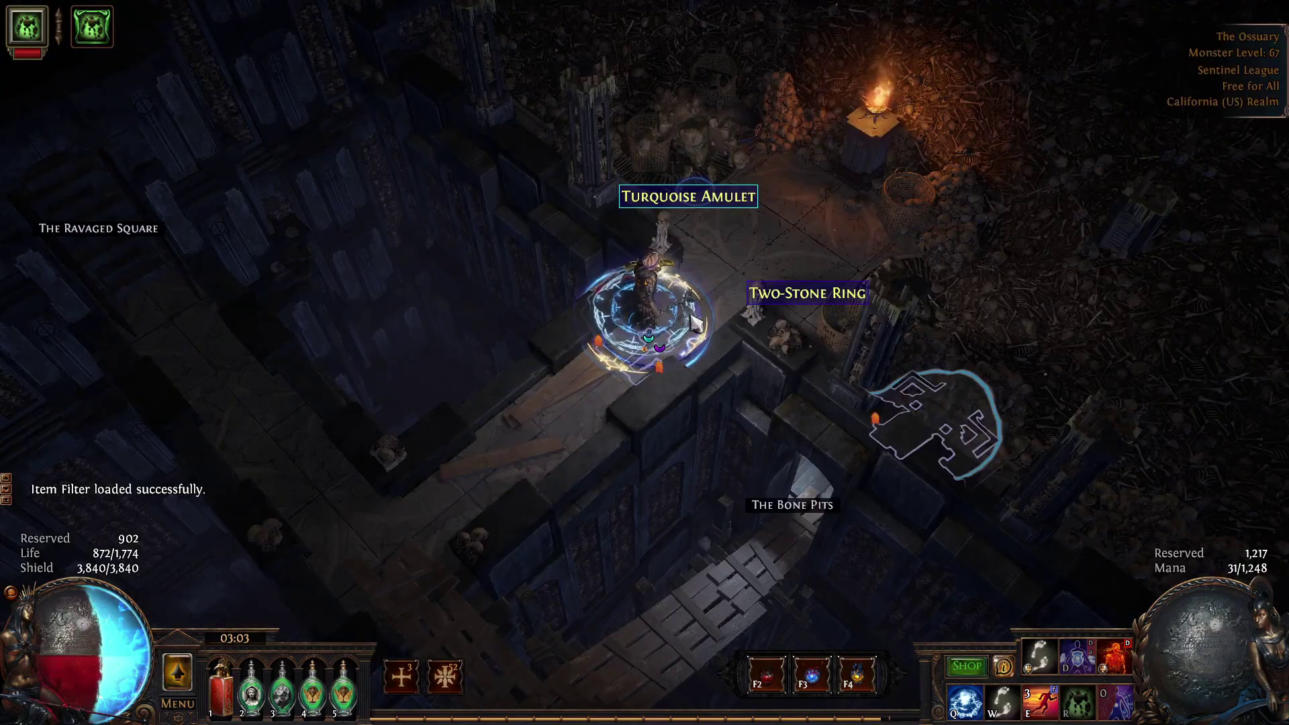
left_click(693, 202)
left_click(735, 386)
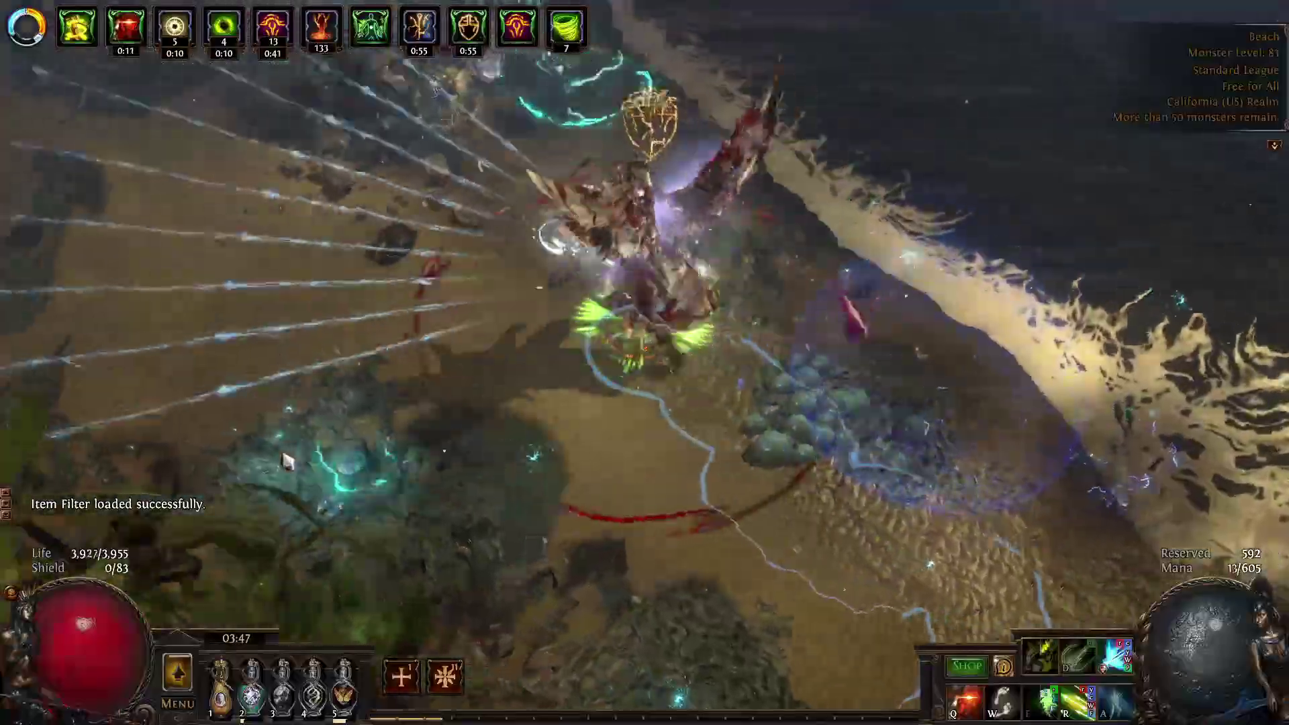
- Fight through the Beach map with flasks and skills while watching which item drops show labels
key("1")
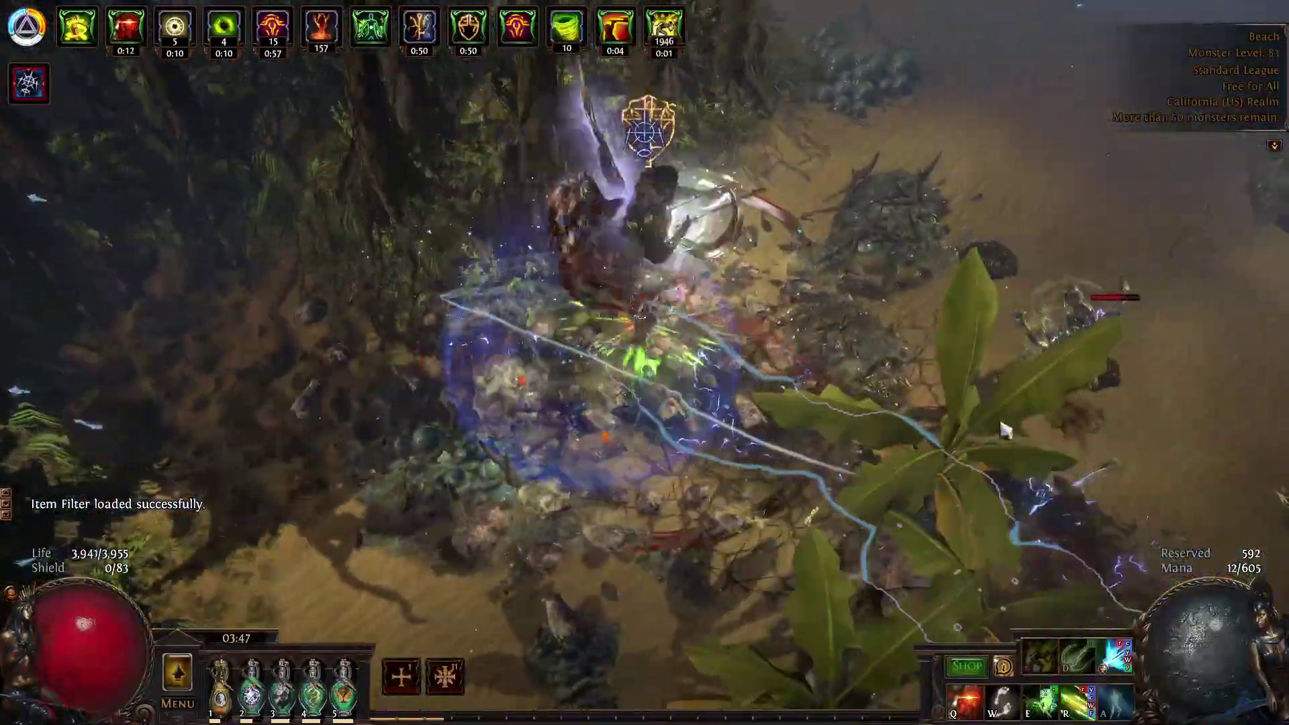
left_click_drag(1000, 422, 826, 172)
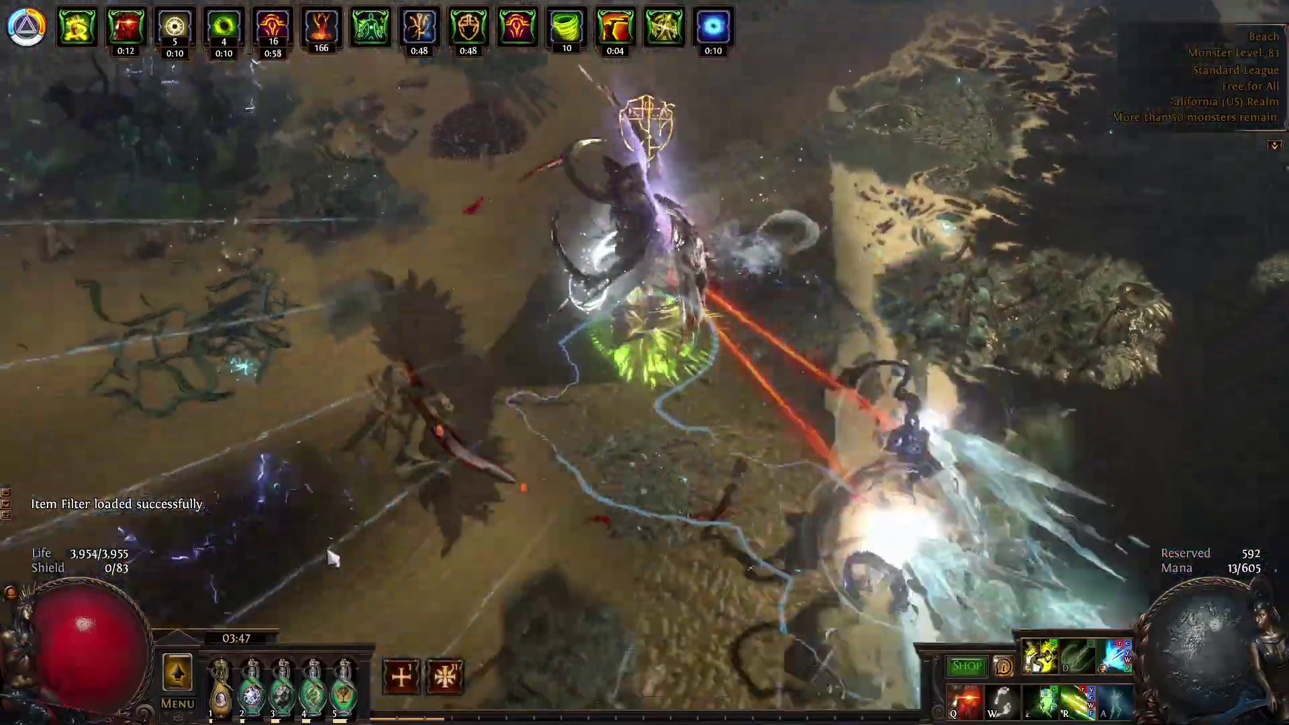
left_click(334, 558)
mouse_move(382, 694)
left_mouse_down()
mouse_move(469, 685)
mouse_move(388, 471)
mouse_move(650, 373)
mouse_move(653, 288)
mouse_move(630, 285)
mouse_move(561, 526)
mouse_move(597, 334)
mouse_move(698, 564)
mouse_move(656, 356)
mouse_move(828, 70)
mouse_move(766, 240)
left_mouse_up()
key("2")
key("3")
key("4")
key("5")
key("e")
key("1")
left_click(646, 302)
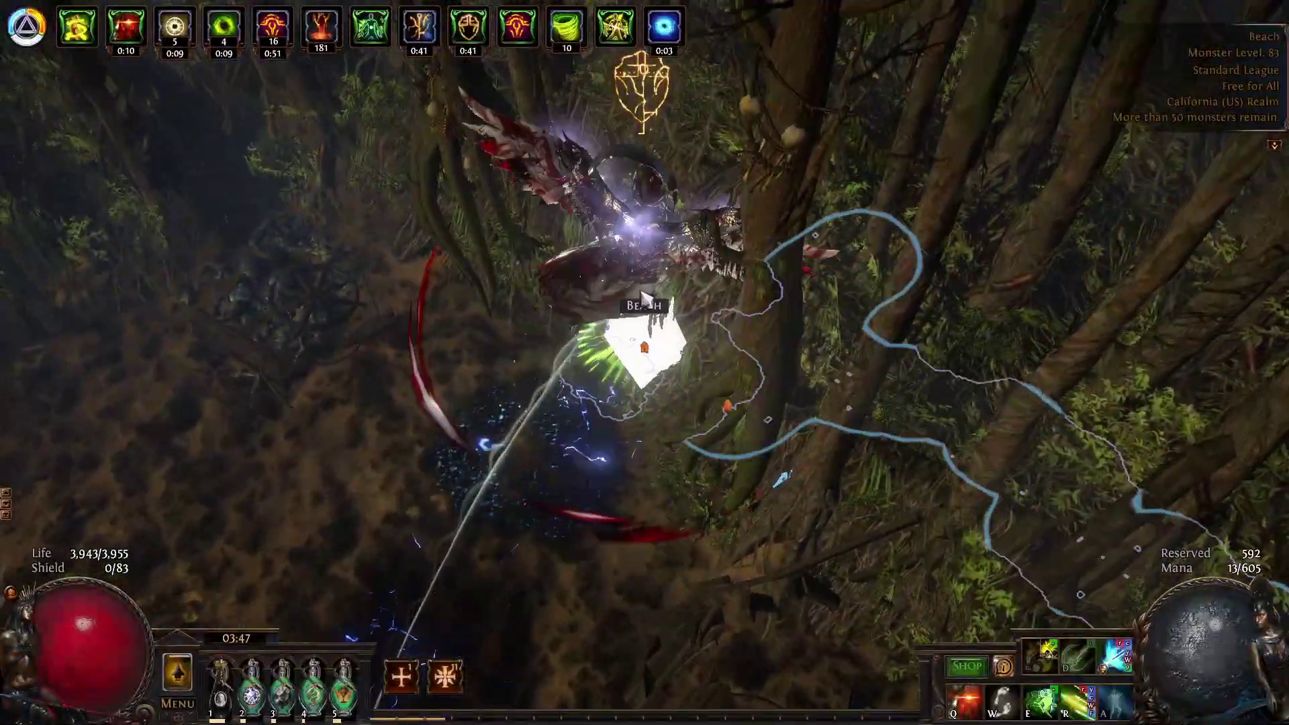
mouse_move(929, 544)
left_mouse_down()
mouse_move(779, 600)
mouse_move(635, 407)
left_mouse_up()
key("3")
key("4")
key("e")
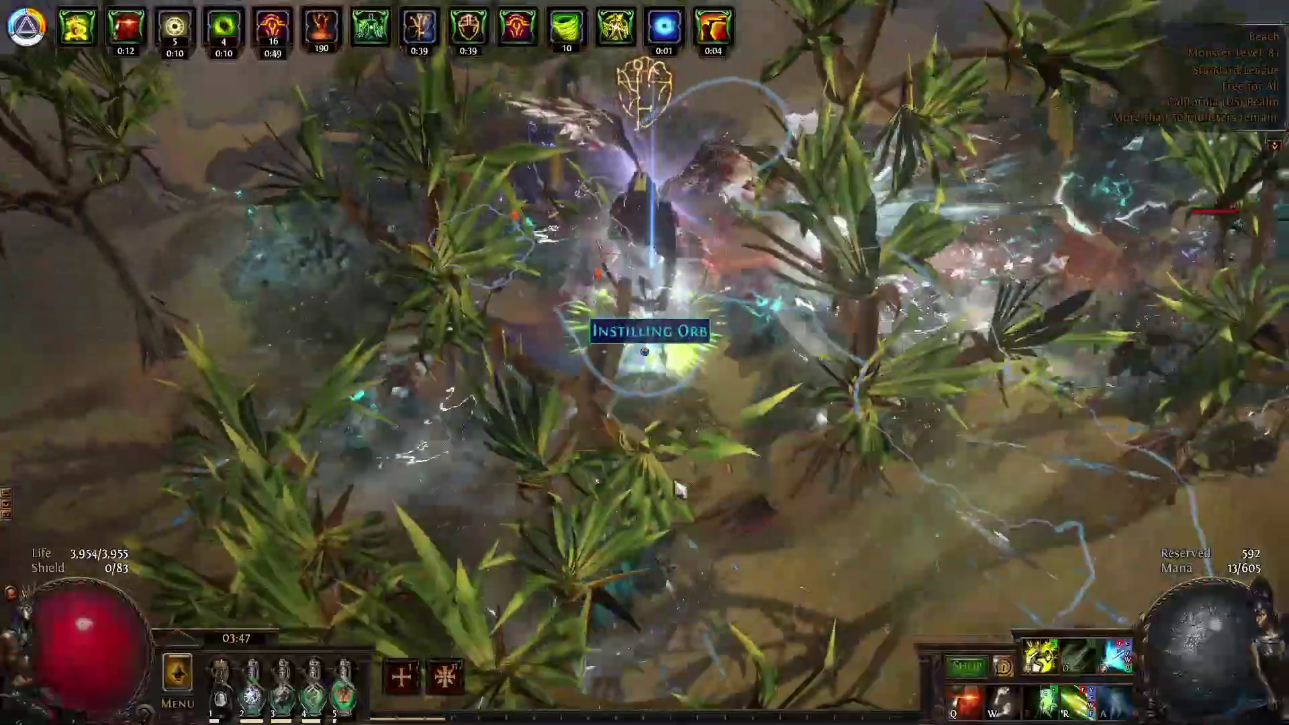
key("w")
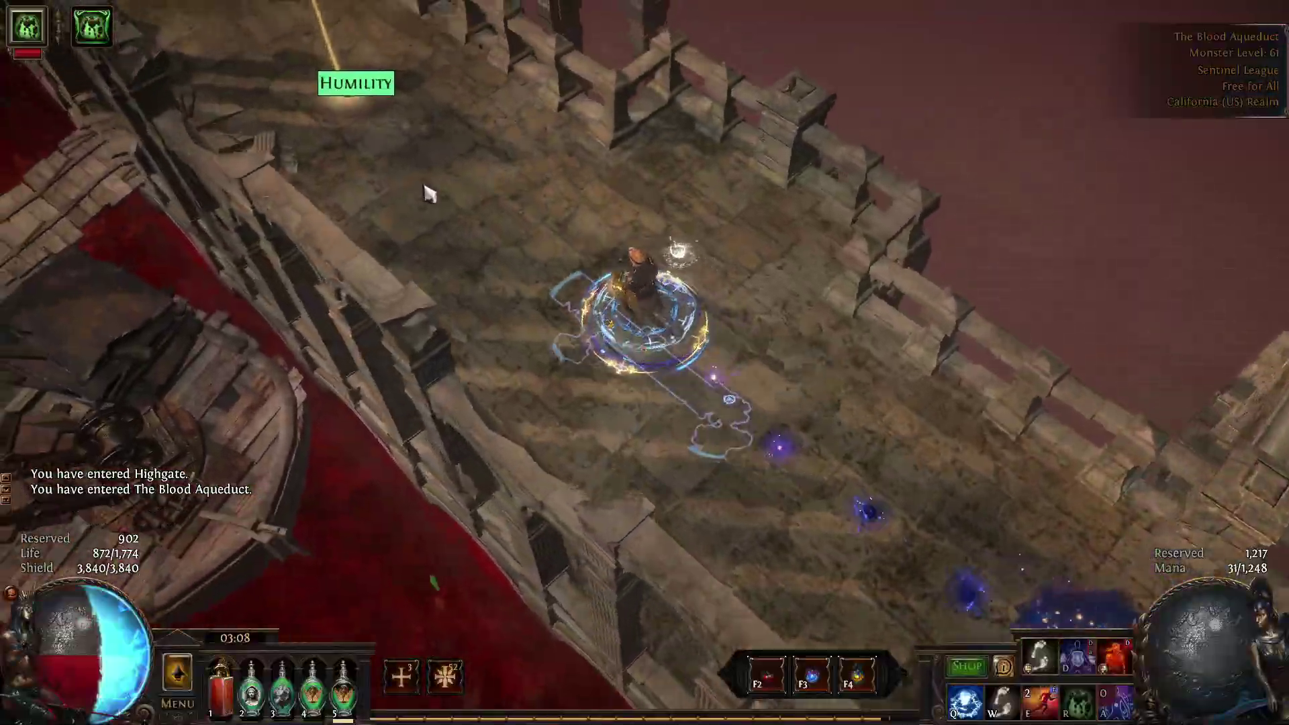
- In Visual Studio Code, paste the Humility highlight rule with AreaLevel <= 72 into Apollys.rules above the 6 Socketed Items rule
key("e")
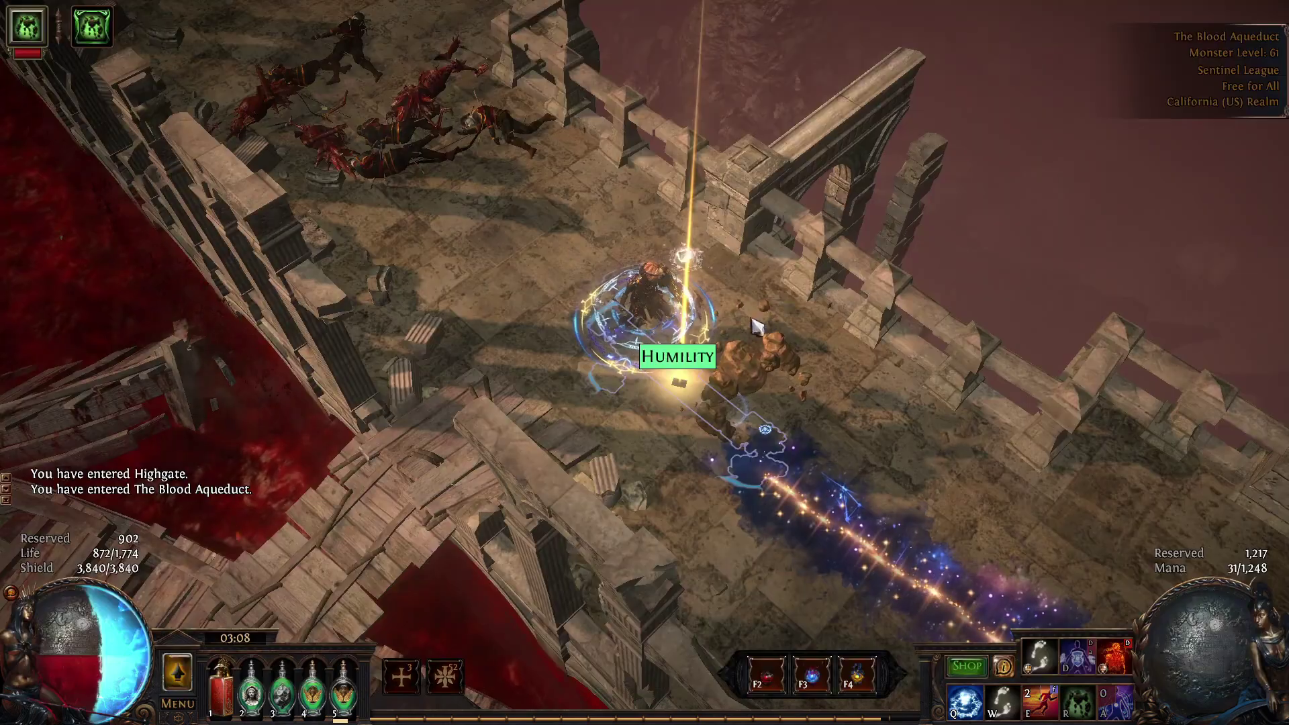
key("super+Tab")
left_click(713, 215)
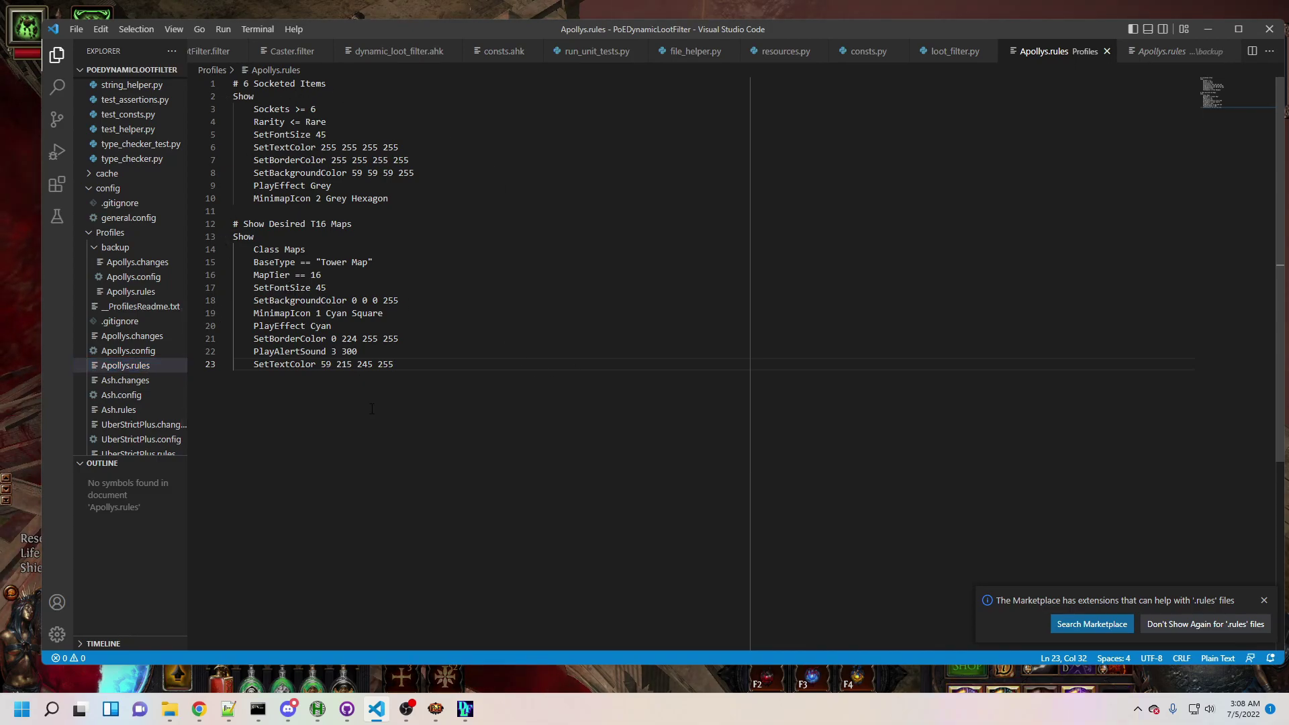
key("ctrl+v")
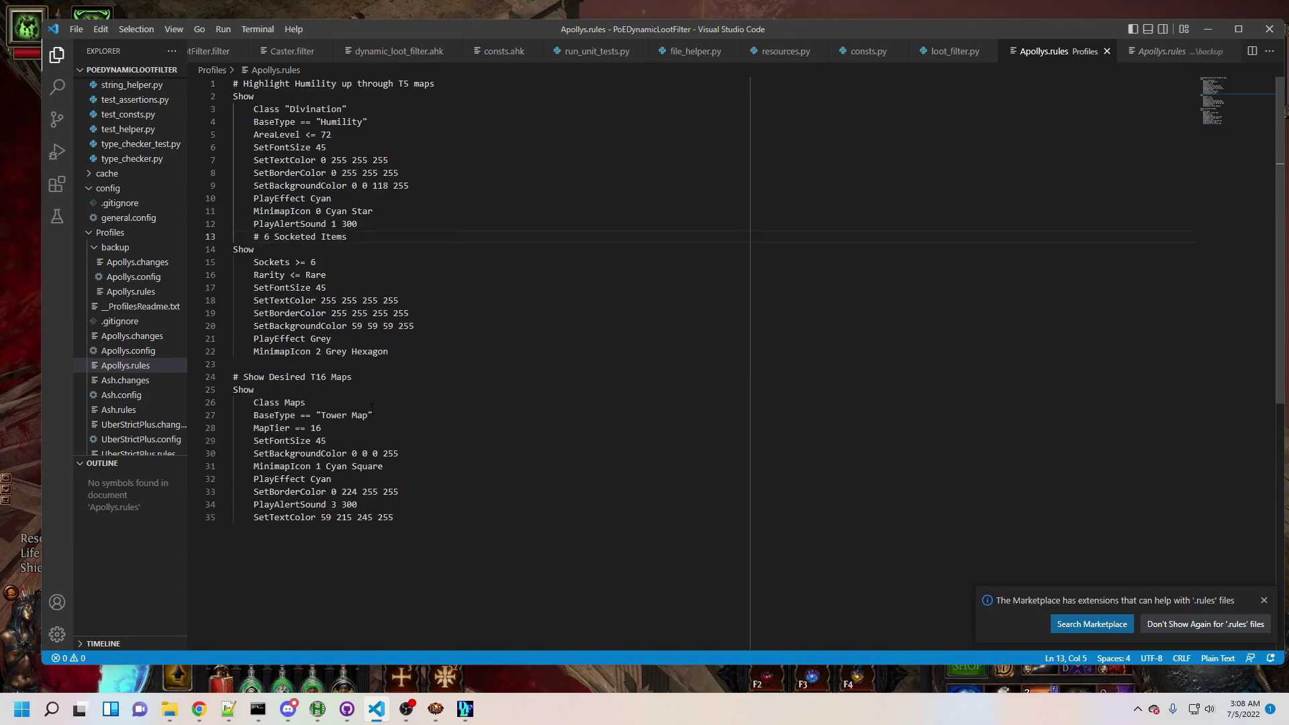
key("Return")
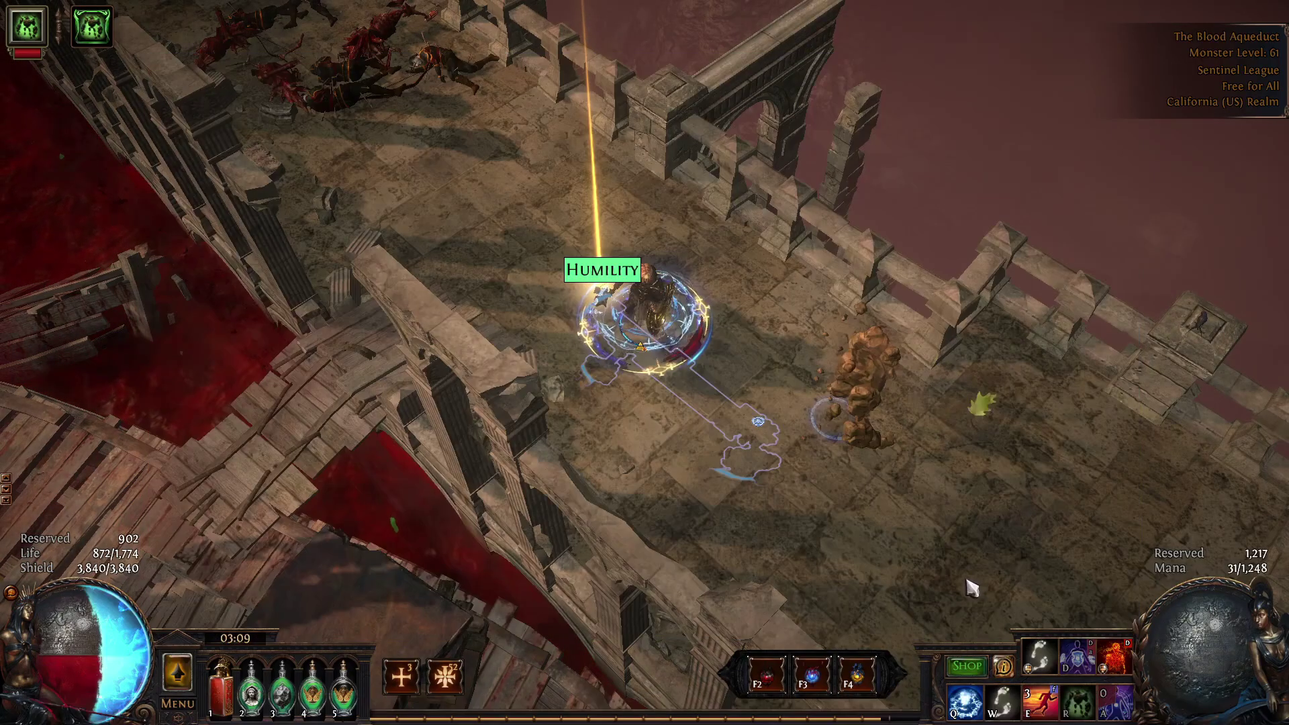
- Bring up PoE Dynamic Loot Filter with the Apollys profile and reload the filter in the game to apply the Humility rule
key("F7")
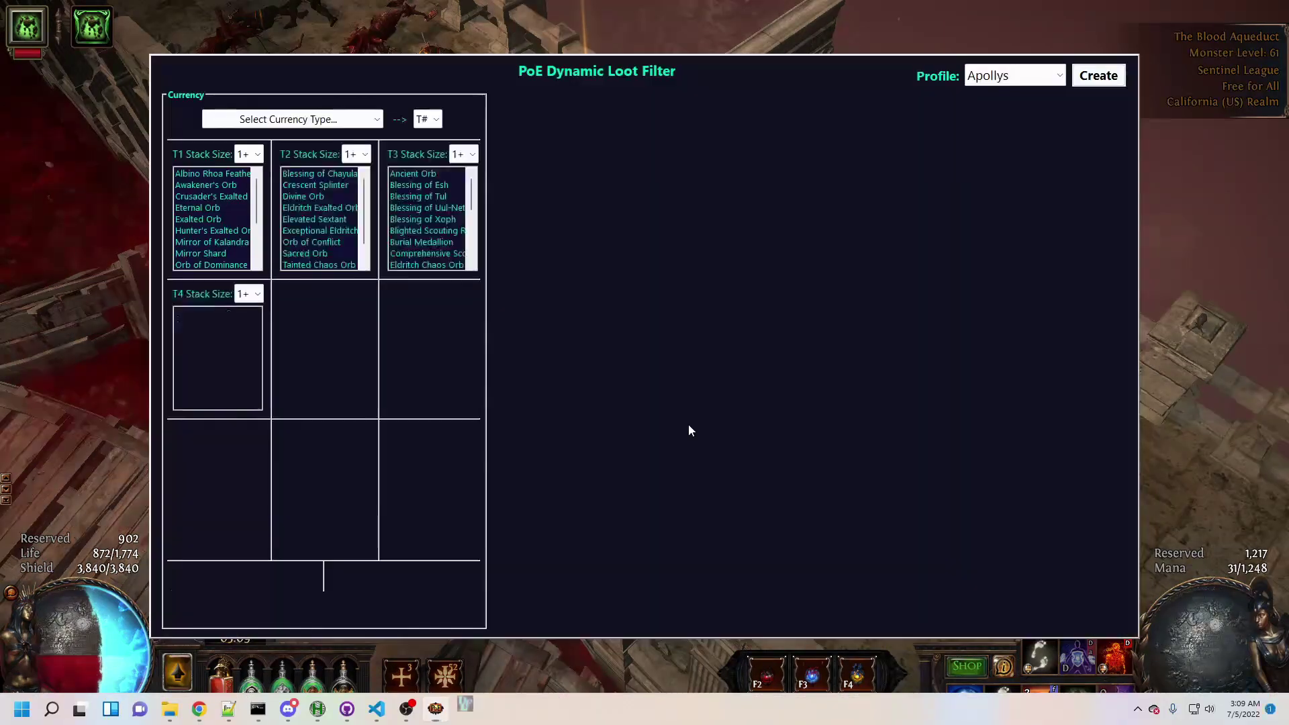
key("F9")
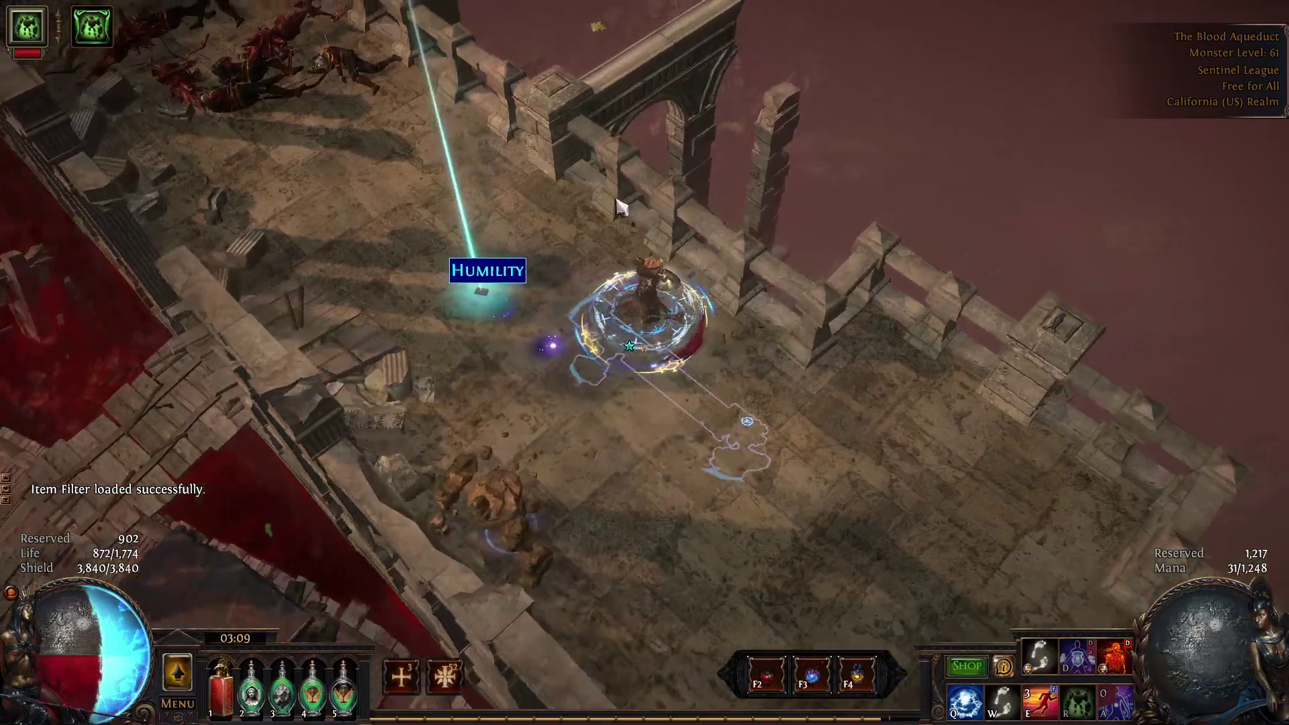